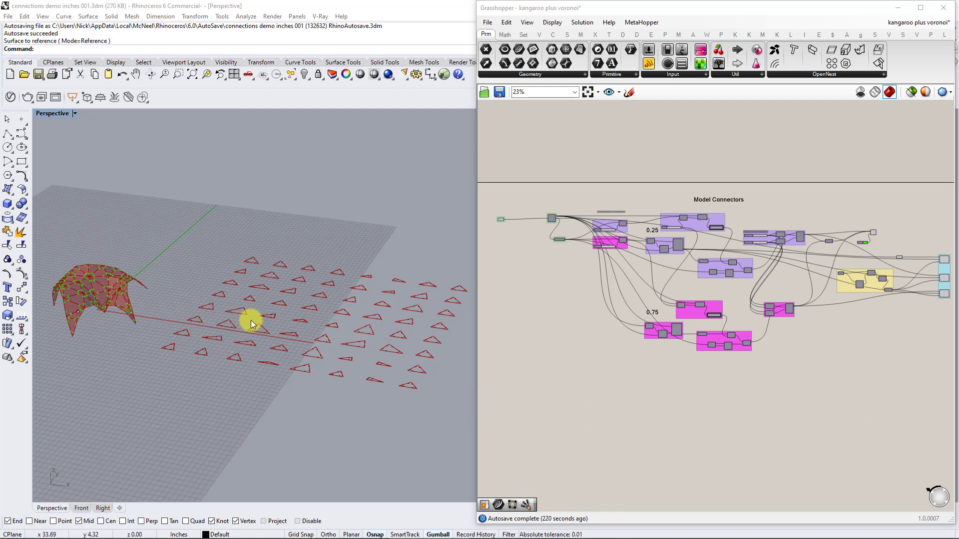
- Examine the paired connector slots along the shared panel edges at the triangulated shell's leg and lower panels
{"action": "right_click_drag", "start_coordinate": [162, 312], "coordinate": [388, 274]}
{"action": "scroll", "coordinate": [269, 306], "scroll_direction": "up", "scroll_amount": 10}
{"action": "scroll", "coordinate": [388, 274], "scroll_direction": "up", "scroll_amount": 10}
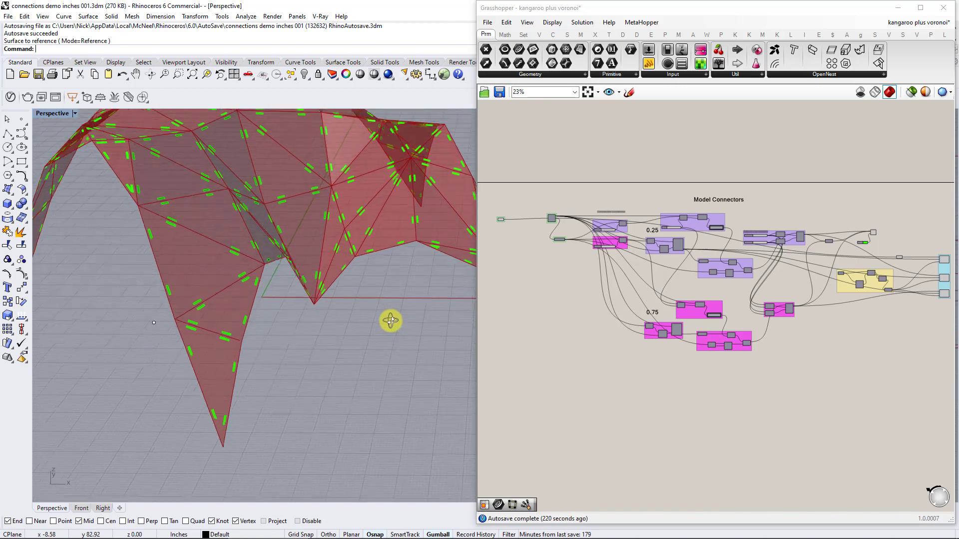
{"action": "scroll", "coordinate": [239, 298], "scroll_direction": "up", "scroll_amount": 3}
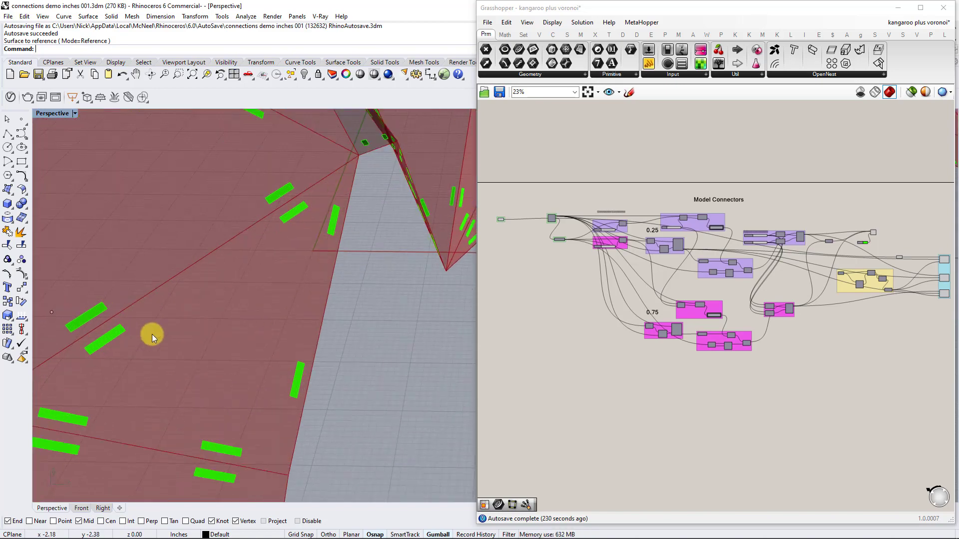
{"action": "scroll", "coordinate": [245, 302], "scroll_direction": "down", "scroll_amount": 6}
{"action": "right_click_drag", "start_coordinate": [248, 298], "coordinate": [194, 305]}
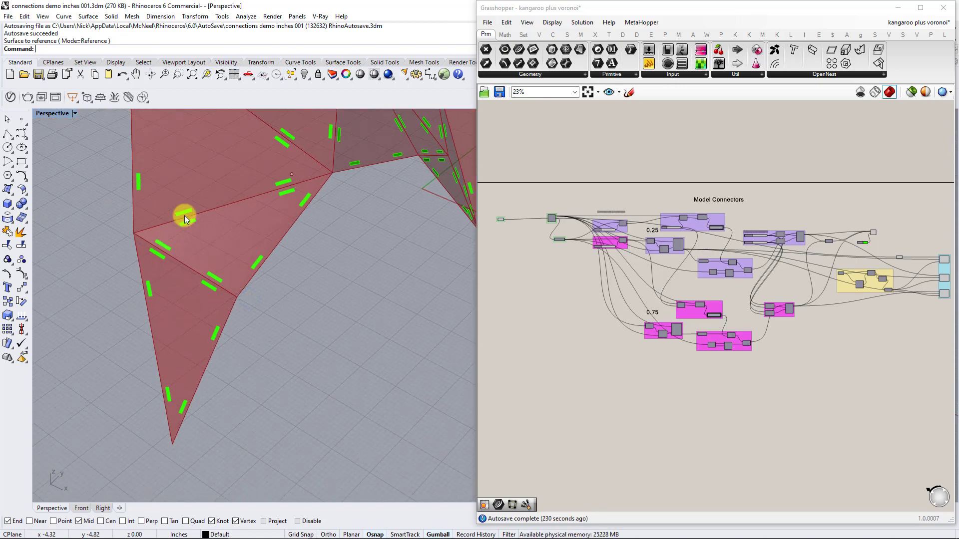
{"action": "scroll", "coordinate": [185, 215], "scroll_direction": "up", "scroll_amount": 4}
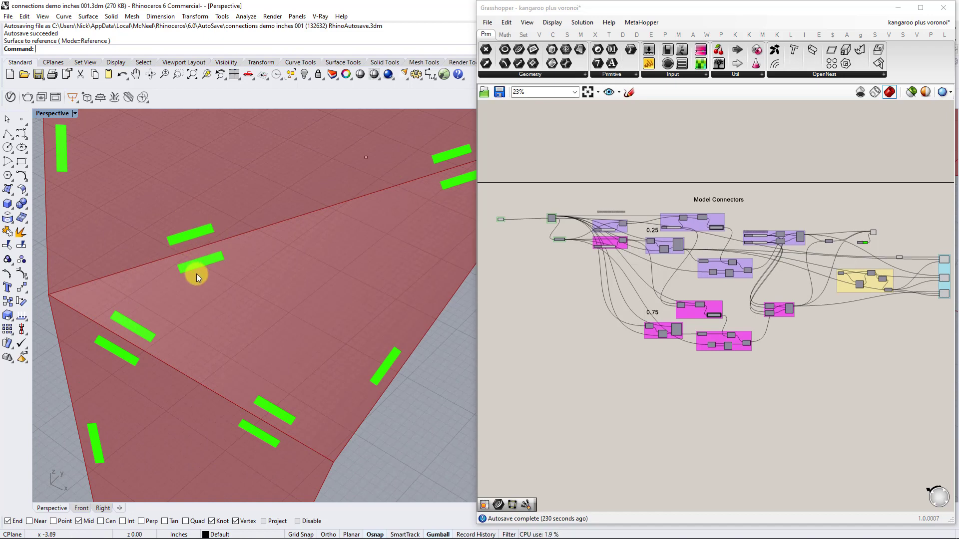
{"action": "scroll", "coordinate": [209, 281], "scroll_direction": "down", "scroll_amount": 4}
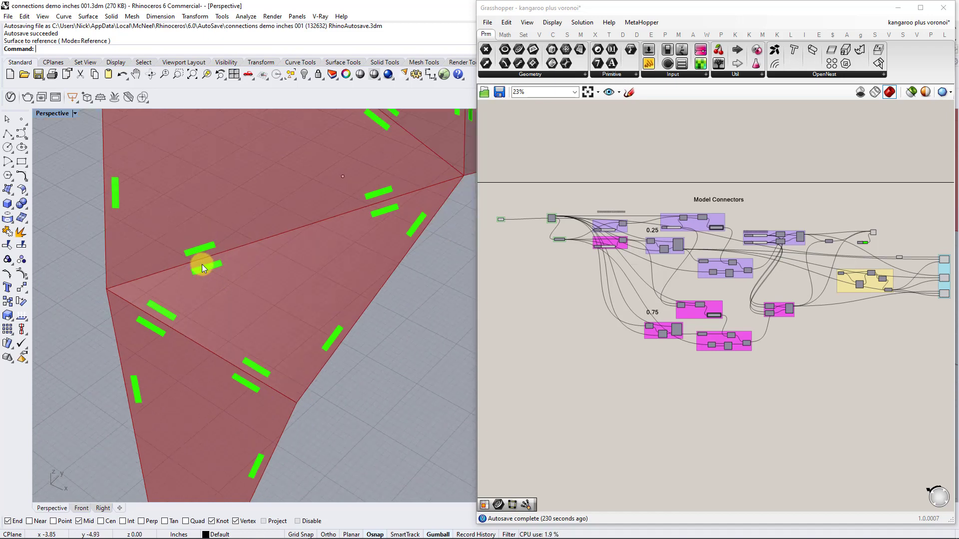
{"action": "right_click_drag", "start_coordinate": [202, 264], "coordinate": [267, 344], "text": "shift"}
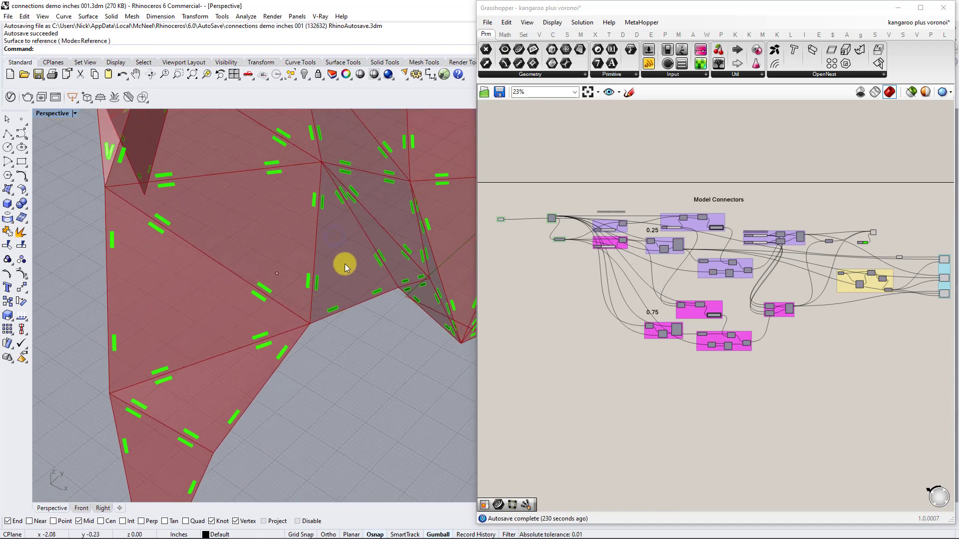
{"action": "right_click_drag", "start_coordinate": [343, 246], "coordinate": [291, 350], "text": "shift"}
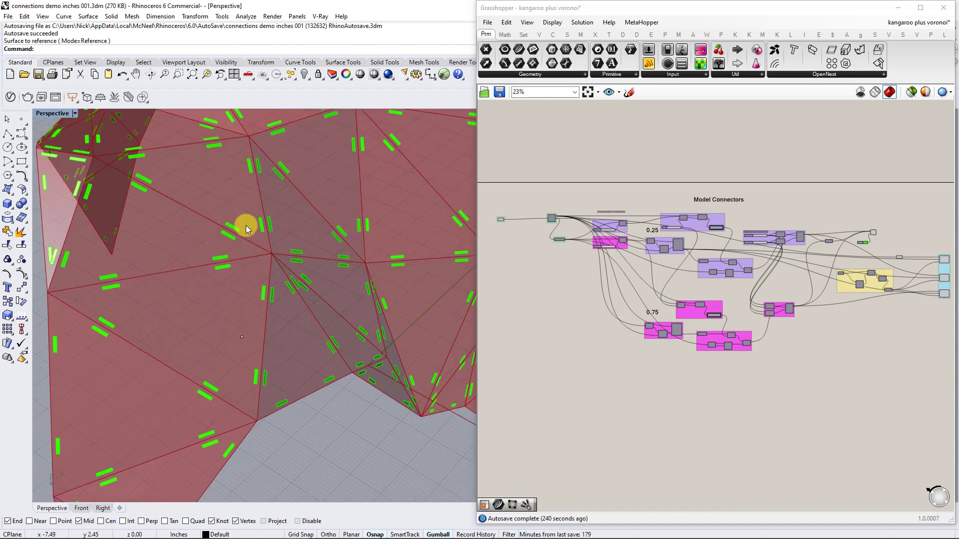
{"action": "right_click_drag", "start_coordinate": [245, 226], "coordinate": [367, 281], "text": "shift"}
{"action": "scroll", "coordinate": [298, 276], "scroll_direction": "up", "scroll_amount": 3}
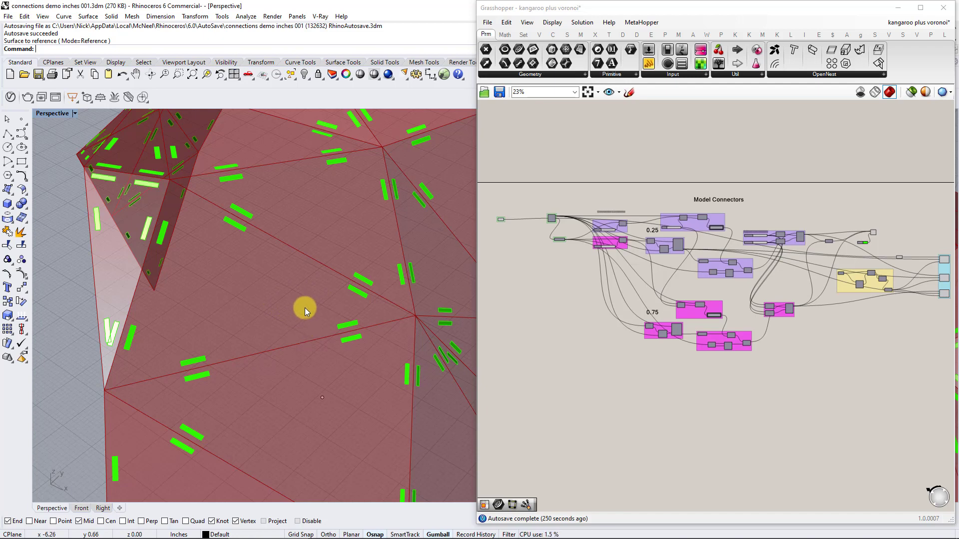
- Inspect how the connector slots sit around the shell's interior vertices and between panels meeting at different angles
{"action": "right_click_drag", "start_coordinate": [306, 306], "coordinate": [333, 277]}
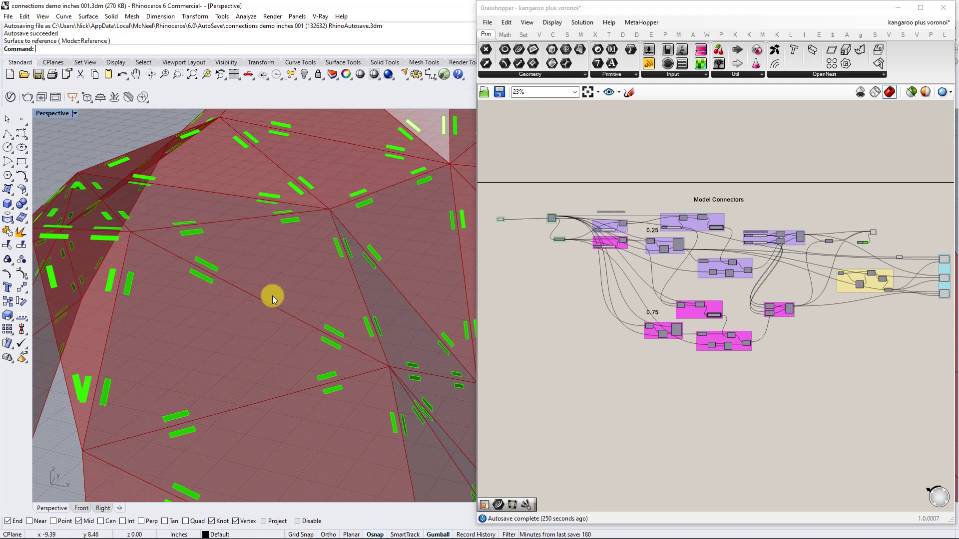
{"action": "right_click_drag", "start_coordinate": [273, 295], "coordinate": [282, 285]}
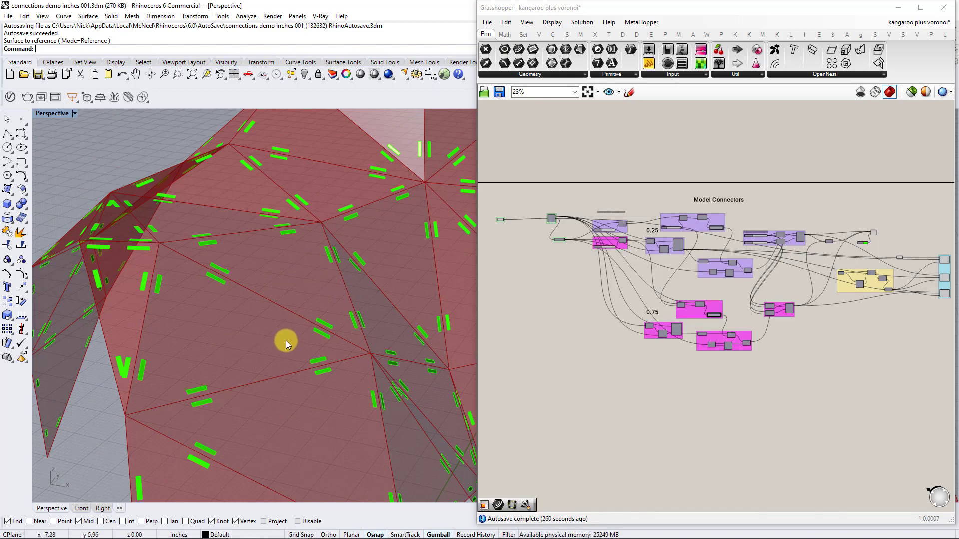
{"action": "right_click_drag", "start_coordinate": [285, 341], "coordinate": [282, 283]}
{"action": "scroll", "coordinate": [367, 232], "scroll_direction": "up", "scroll_amount": 7}
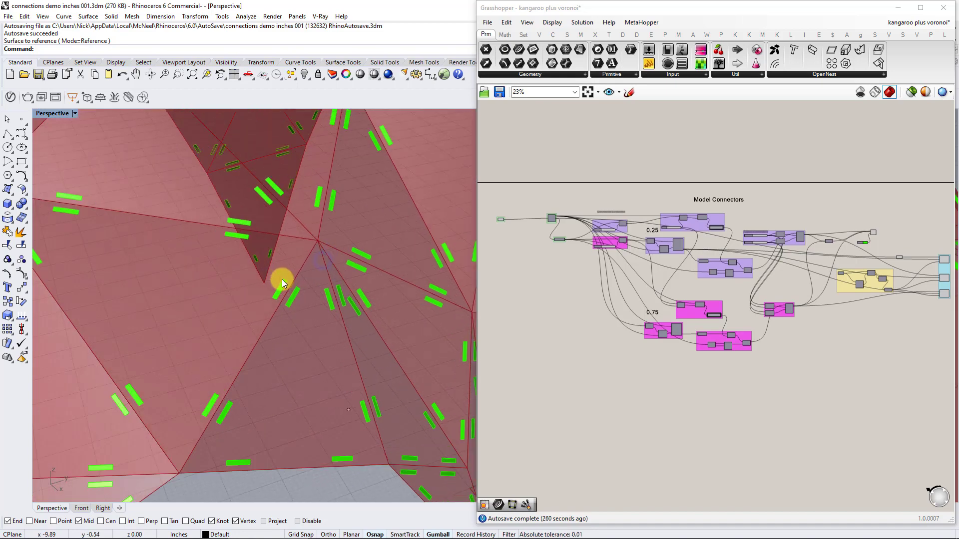
{"action": "scroll", "coordinate": [282, 283], "scroll_direction": "up", "scroll_amount": 2}
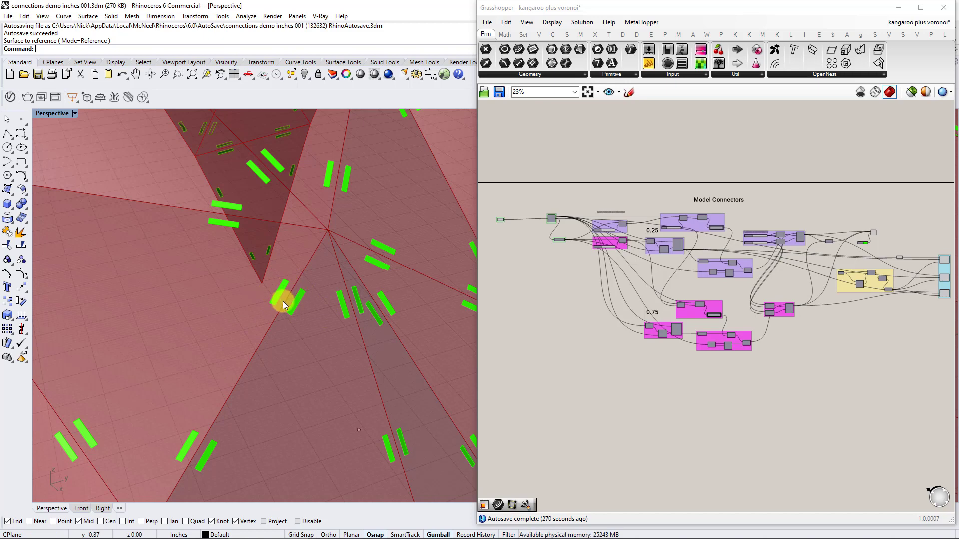
{"action": "scroll", "coordinate": [298, 320], "scroll_direction": "down", "scroll_amount": 6}
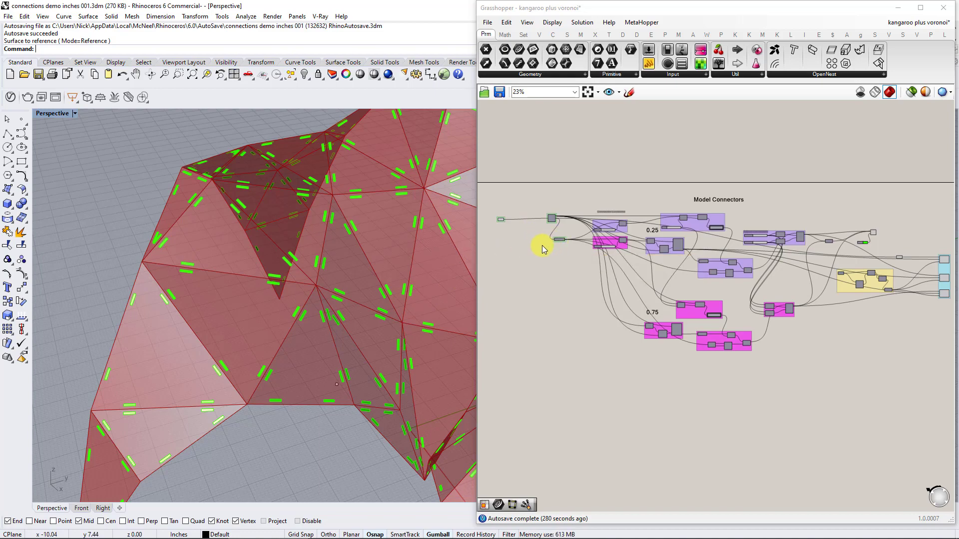
{"action": "right_click_drag", "start_coordinate": [430, 261], "coordinate": [415, 220]}
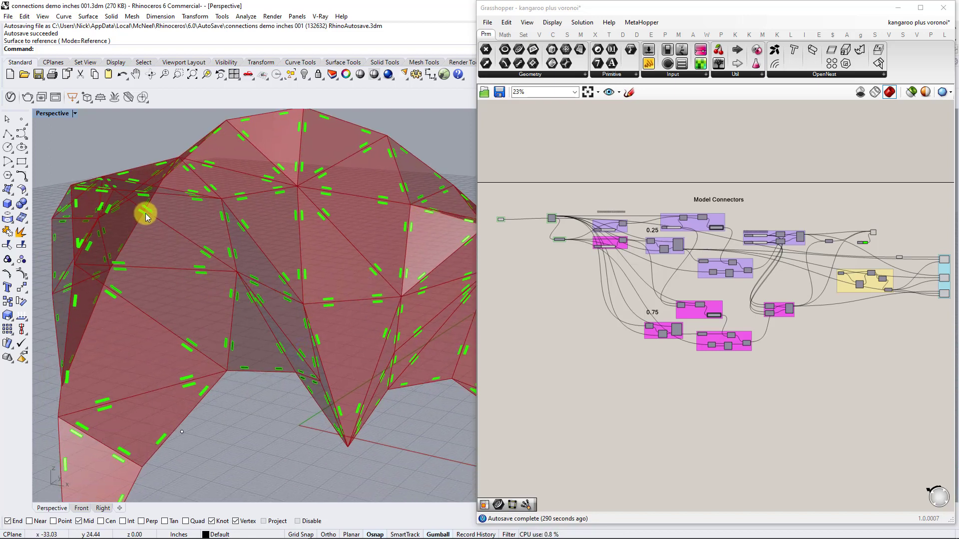
{"action": "right_click_drag", "start_coordinate": [142, 244], "coordinate": [183, 236], "text": "shift"}
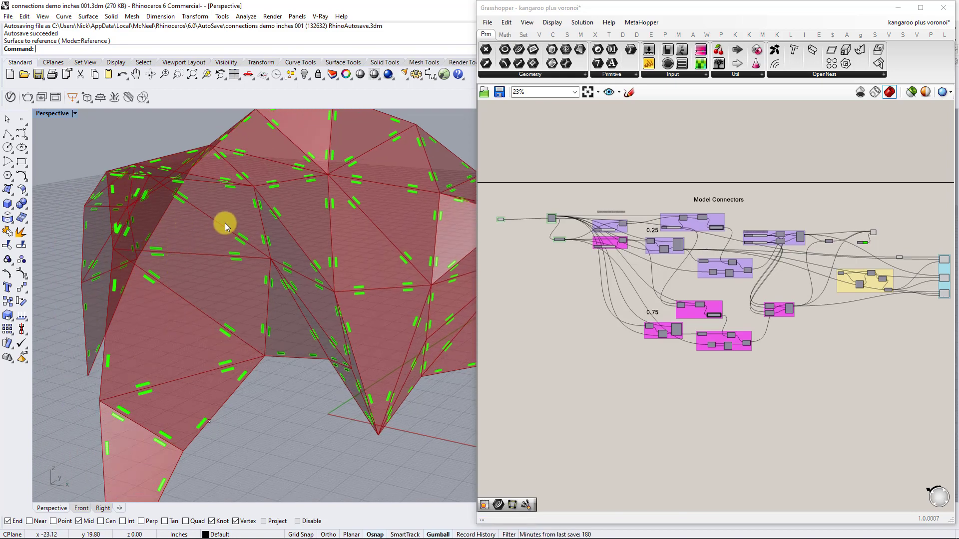
- Examine the slot outlines along the three edges of a single flattened triangular panel beside the shell
{"action": "scroll", "coordinate": [280, 301], "scroll_direction": "down", "scroll_amount": 5}
{"action": "right_click_drag", "start_coordinate": [389, 317], "coordinate": [275, 262], "text": "shift"}
{"action": "scroll", "coordinate": [300, 295], "scroll_direction": "up", "scroll_amount": 10}
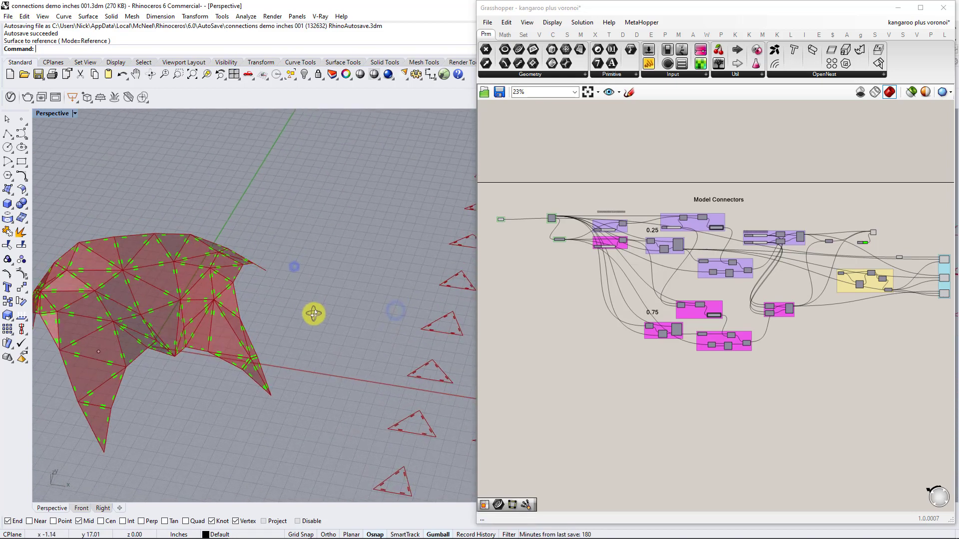
{"action": "scroll", "coordinate": [295, 298], "scroll_direction": "up", "scroll_amount": 4}
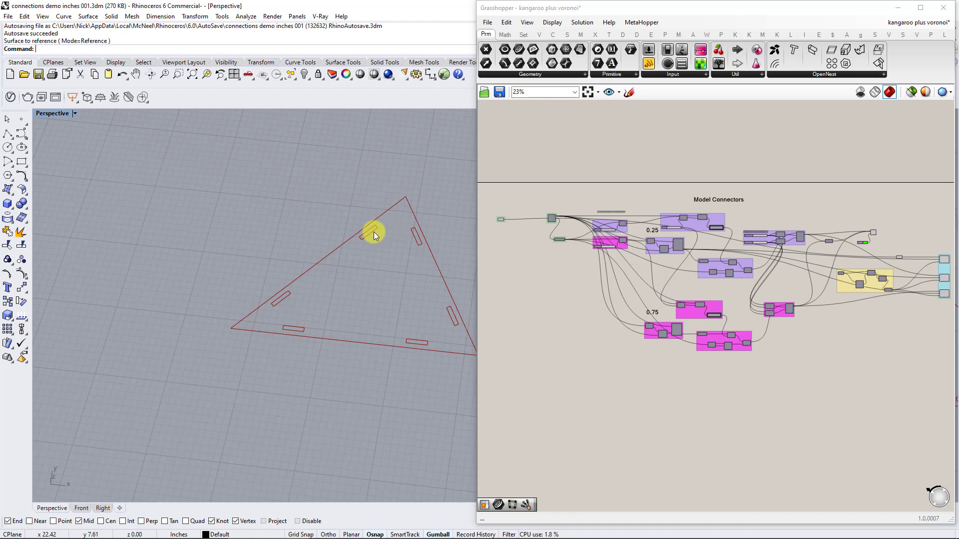
{"action": "scroll", "coordinate": [376, 229], "scroll_direction": "down", "scroll_amount": 5}
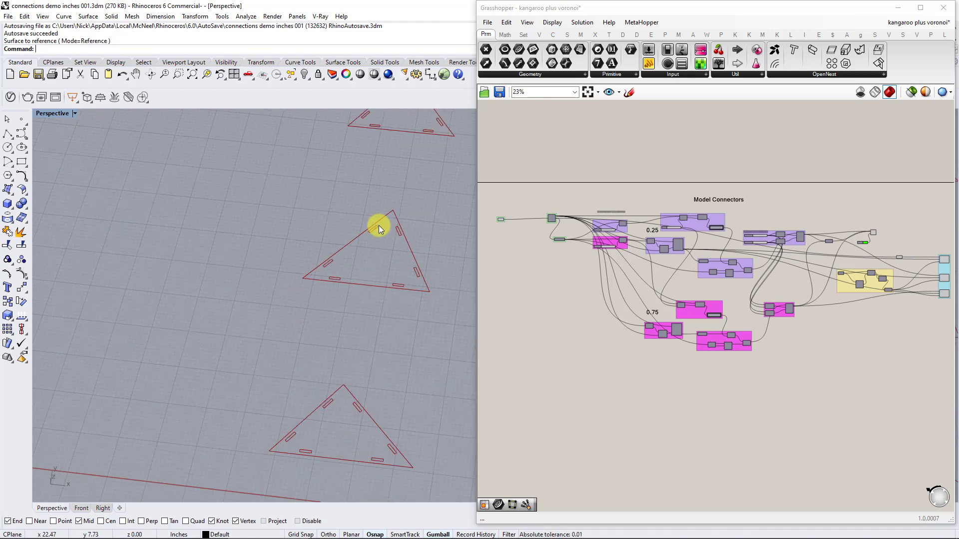
{"action": "right_click_drag", "start_coordinate": [399, 256], "coordinate": [288, 234]}
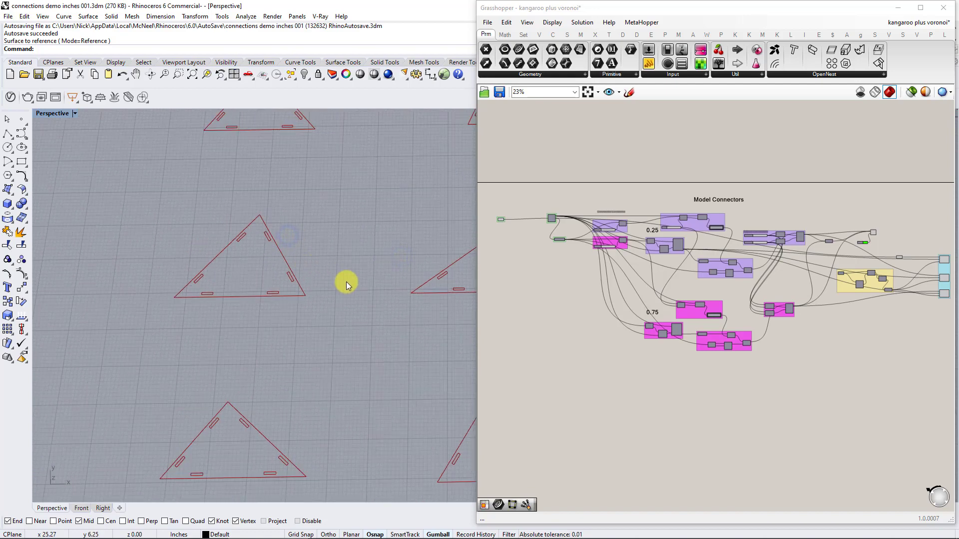
{"action": "right_click_drag", "start_coordinate": [276, 285], "coordinate": [328, 265], "text": "shift"}
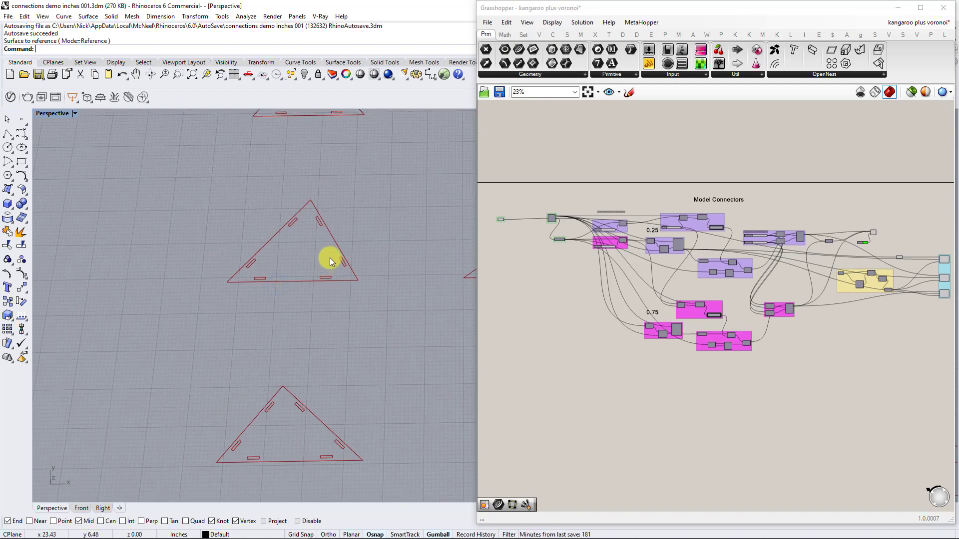
{"action": "scroll", "coordinate": [336, 265], "scroll_direction": "up", "scroll_amount": 6}
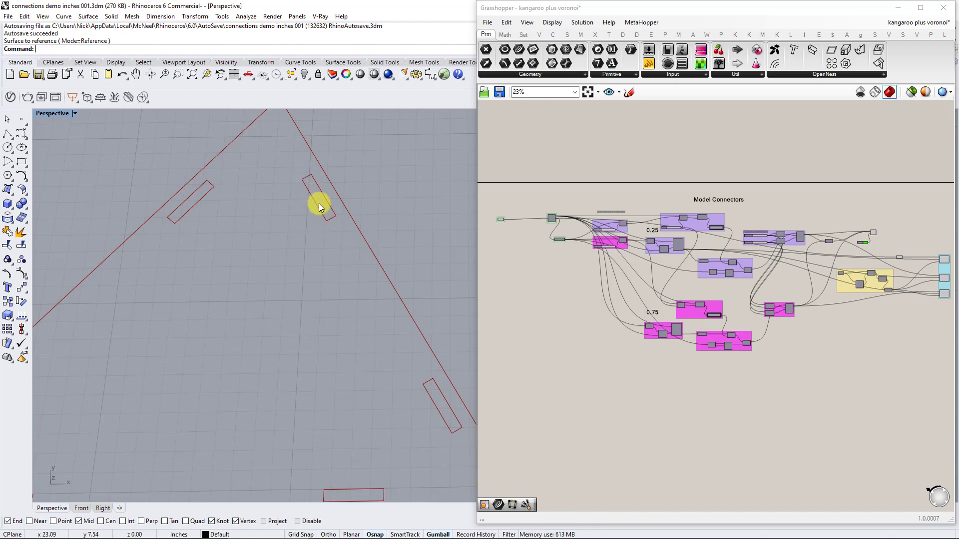
{"action": "scroll", "coordinate": [322, 227], "scroll_direction": "down", "scroll_amount": 7}
{"action": "scroll", "coordinate": [324, 234], "scroll_direction": "down", "scroll_amount": 2}
- Review the rest of the flattened panel layout, including the slots near the sharp corner of a narrow triangle
{"action": "right_click_drag", "start_coordinate": [379, 287], "coordinate": [211, 214], "text": "shift"}
{"action": "right_click_drag", "start_coordinate": [283, 248], "coordinate": [285, 261], "text": "shift"}
{"action": "scroll", "coordinate": [285, 261], "scroll_direction": "down", "scroll_amount": 2}
{"action": "right_click_drag", "start_coordinate": [338, 355], "coordinate": [278, 271], "text": "shift"}
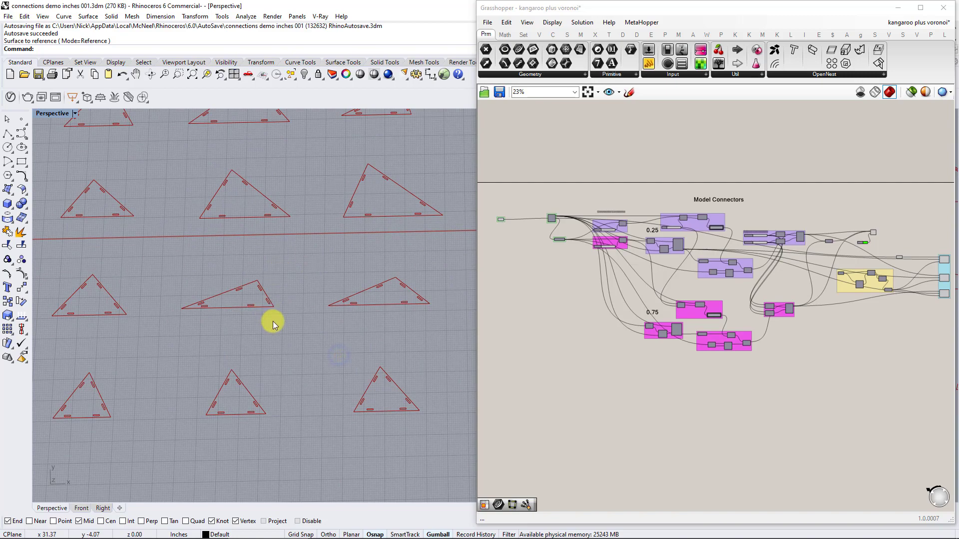
{"action": "right_click_drag", "start_coordinate": [345, 276], "coordinate": [225, 333], "text": "shift"}
{"action": "scroll", "coordinate": [294, 304], "scroll_direction": "down", "scroll_amount": 4}
{"action": "scroll", "coordinate": [348, 291], "scroll_direction": "up", "scroll_amount": 8}
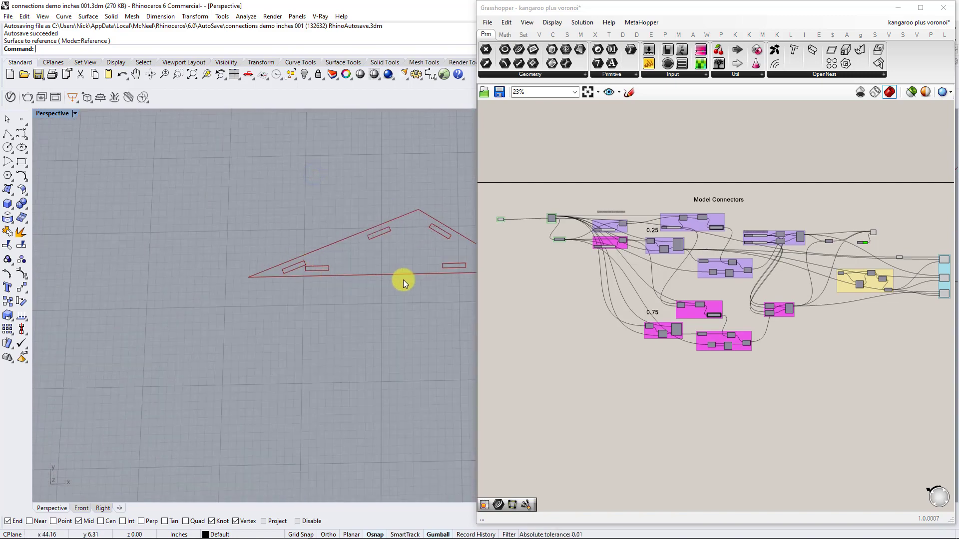
{"action": "right_click_drag", "start_coordinate": [396, 280], "coordinate": [257, 282], "text": "shift"}
{"action": "scroll", "coordinate": [299, 290], "scroll_direction": "down", "scroll_amount": 8}
{"action": "scroll", "coordinate": [396, 298], "scroll_direction": "down", "scroll_amount": 5}
{"action": "right_click_drag", "start_coordinate": [402, 279], "coordinate": [178, 269], "text": "shift"}
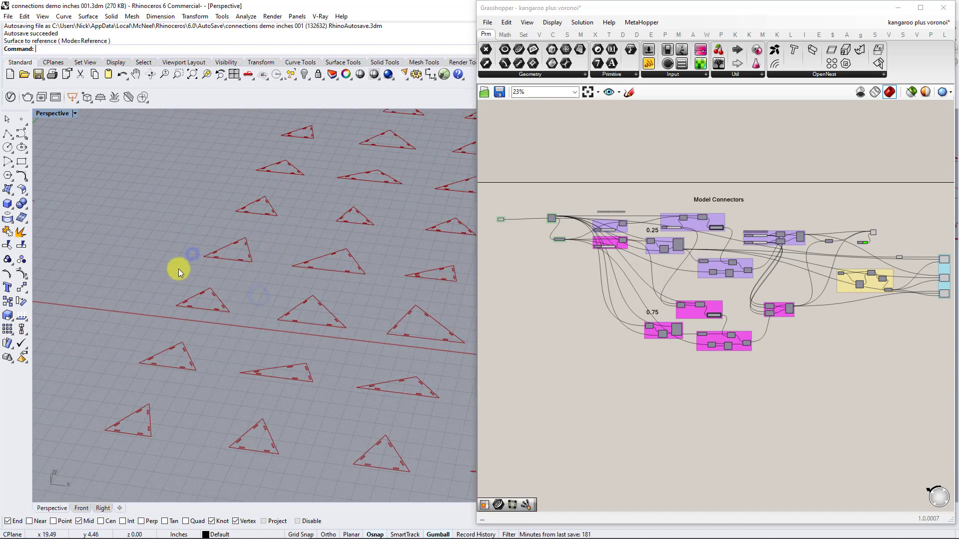
- Inspect the connector slots along the 3D shell's open boundary edges and in the narrow corners of its inner panels
{"action": "scroll", "coordinate": [178, 269], "scroll_direction": "down", "scroll_amount": 10}
{"action": "right_click_drag", "start_coordinate": [113, 291], "coordinate": [209, 284], "text": "shift"}
{"action": "scroll", "coordinate": [209, 284], "scroll_direction": "up", "scroll_amount": 15}
{"action": "right_click_drag", "start_coordinate": [163, 352], "coordinate": [167, 416], "text": "shift"}
{"action": "scroll", "coordinate": [242, 362], "scroll_direction": "up", "scroll_amount": 6}
{"action": "right_click_drag", "start_coordinate": [338, 358], "coordinate": [284, 374]}
{"action": "right_click_drag", "start_coordinate": [221, 306], "coordinate": [239, 323]}
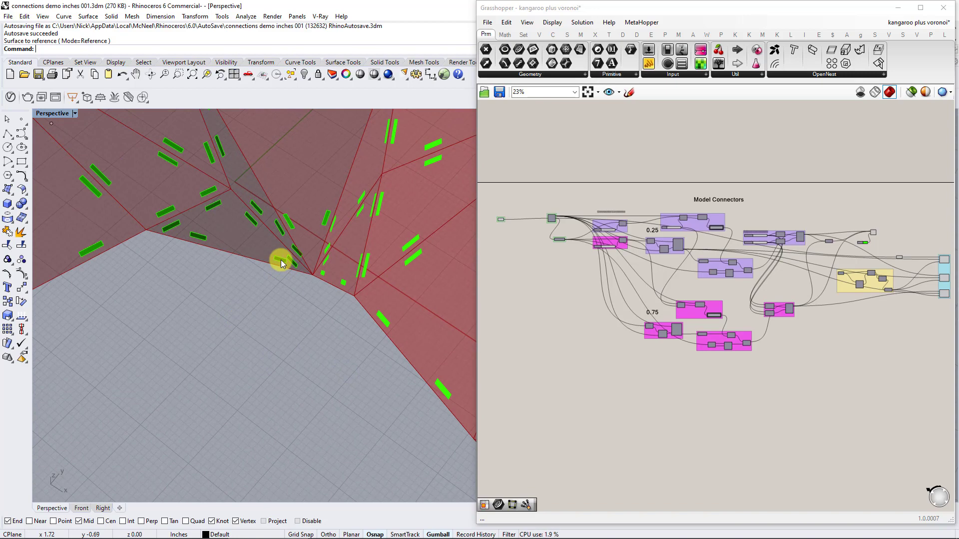
{"action": "right_click_drag", "start_coordinate": [209, 250], "coordinate": [286, 299]}
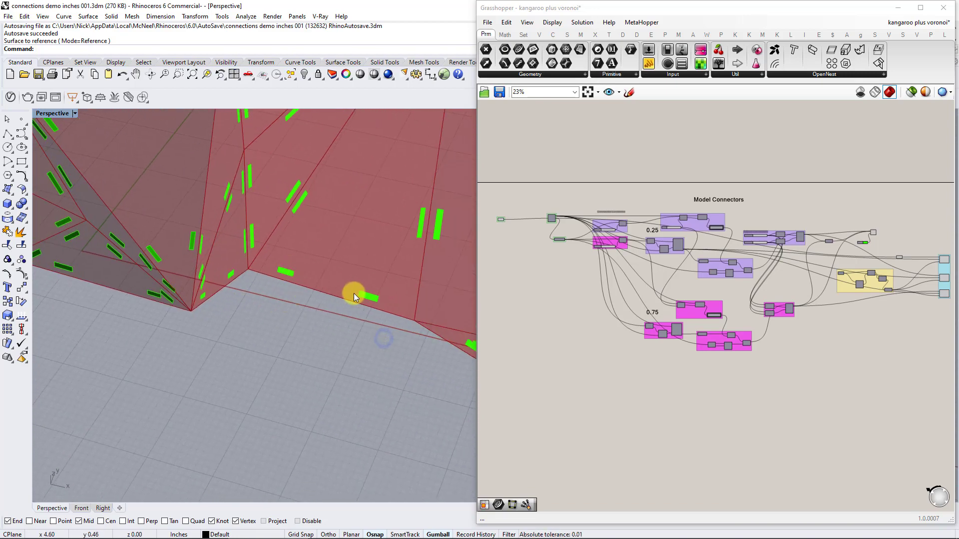
{"action": "scroll", "coordinate": [358, 300], "scroll_direction": "down", "scroll_amount": 5}
{"action": "right_click_drag", "start_coordinate": [386, 341], "coordinate": [209, 331]}
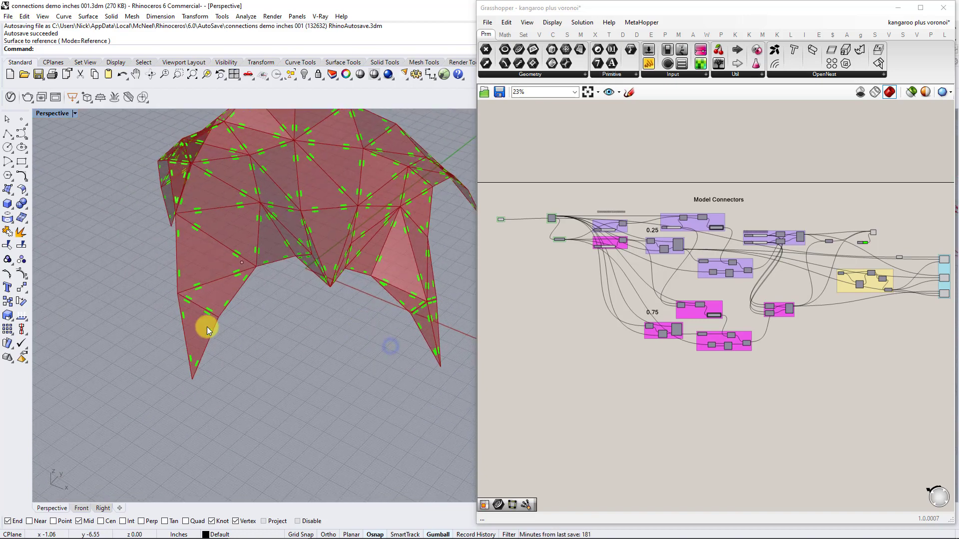
{"action": "right_click_drag", "start_coordinate": [349, 333], "coordinate": [283, 336]}
{"action": "scroll", "coordinate": [283, 336], "scroll_direction": "up", "scroll_amount": 4}
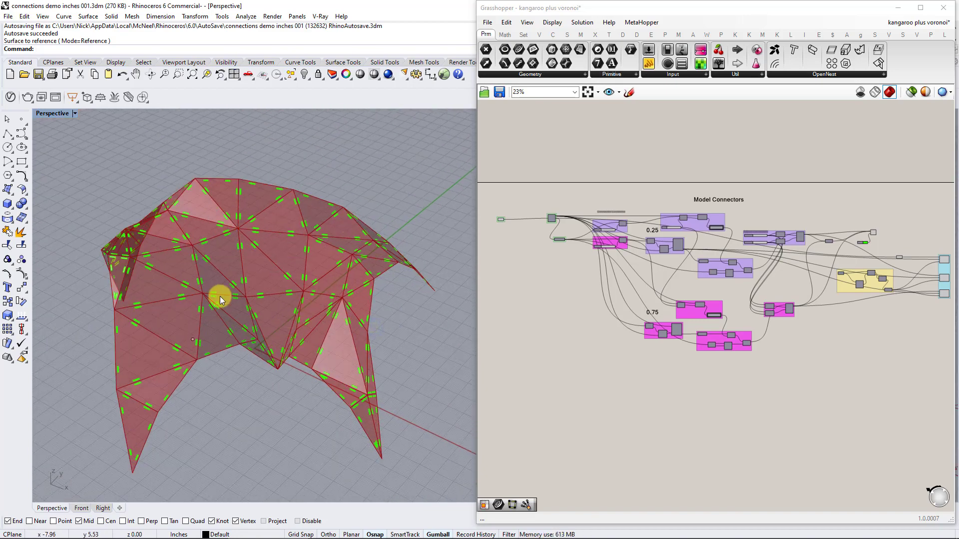
- Examine the ring of connector slots around a vertex at the shell's crown and review the whole shell from several sides
{"action": "right_click_drag", "start_coordinate": [245, 262], "coordinate": [316, 286]}
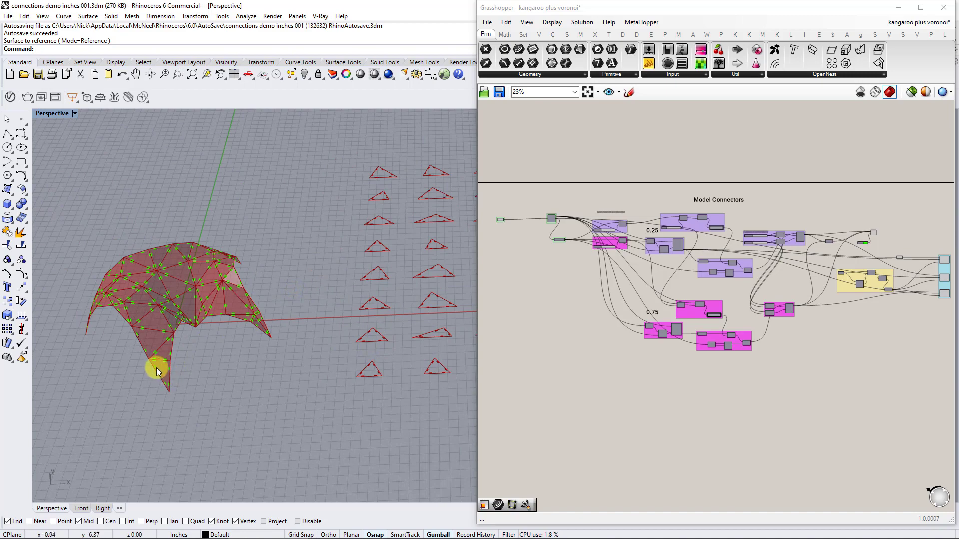
{"action": "right_click_drag", "start_coordinate": [377, 316], "coordinate": [455, 286], "text": "shift"}
{"action": "scroll", "coordinate": [265, 307], "scroll_direction": "up", "scroll_amount": 7}
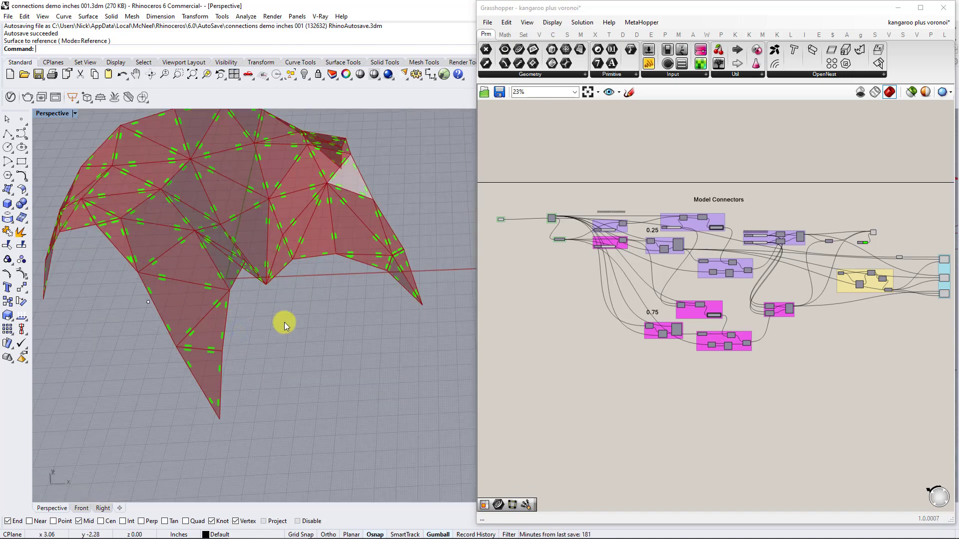
{"action": "right_click_drag", "start_coordinate": [203, 340], "coordinate": [316, 300]}
{"action": "right_click_drag", "start_coordinate": [370, 265], "coordinate": [313, 317]}
{"action": "scroll", "coordinate": [259, 269], "scroll_direction": "up", "scroll_amount": 5}
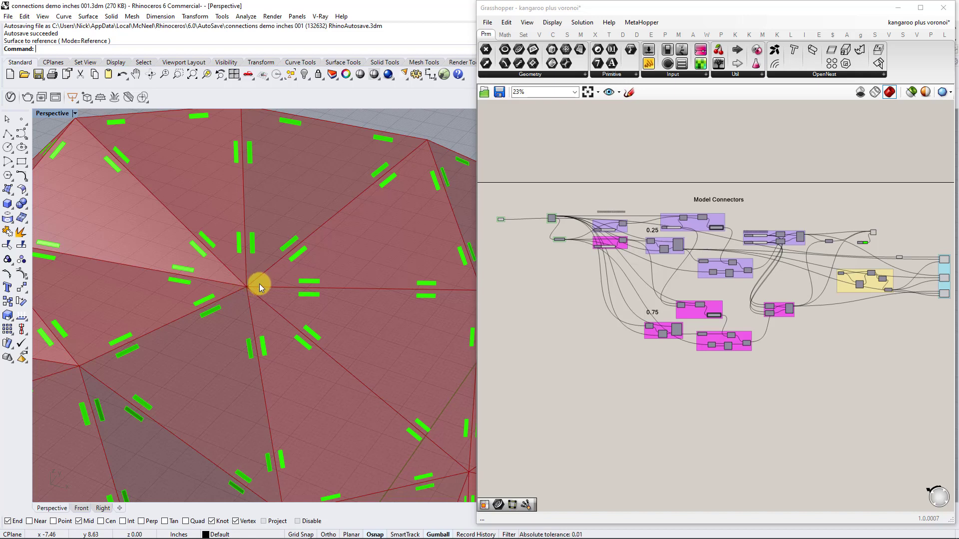
{"action": "scroll", "coordinate": [257, 289], "scroll_direction": "down", "scroll_amount": 3}
{"action": "scroll", "coordinate": [256, 287], "scroll_direction": "up", "scroll_amount": 1}
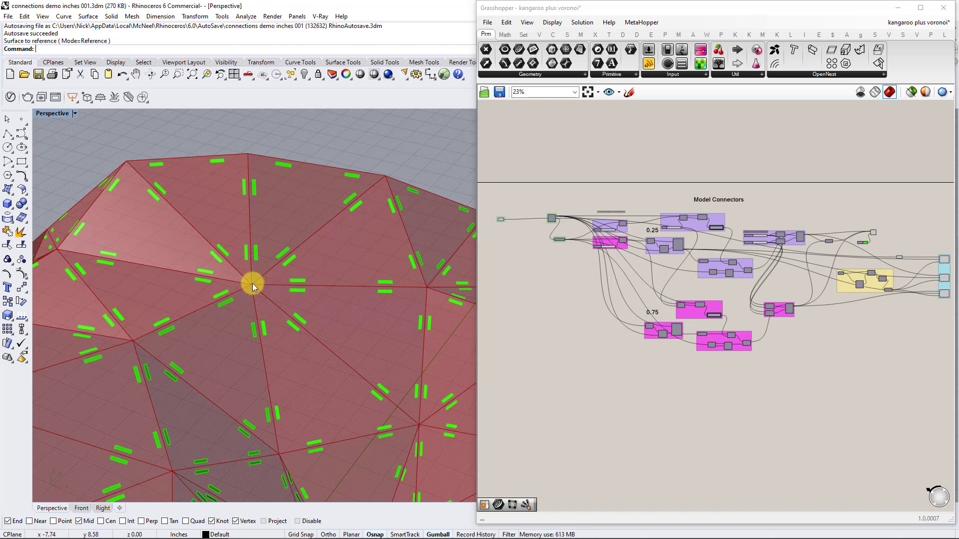
{"action": "scroll", "coordinate": [259, 290], "scroll_direction": "down", "scroll_amount": 5}
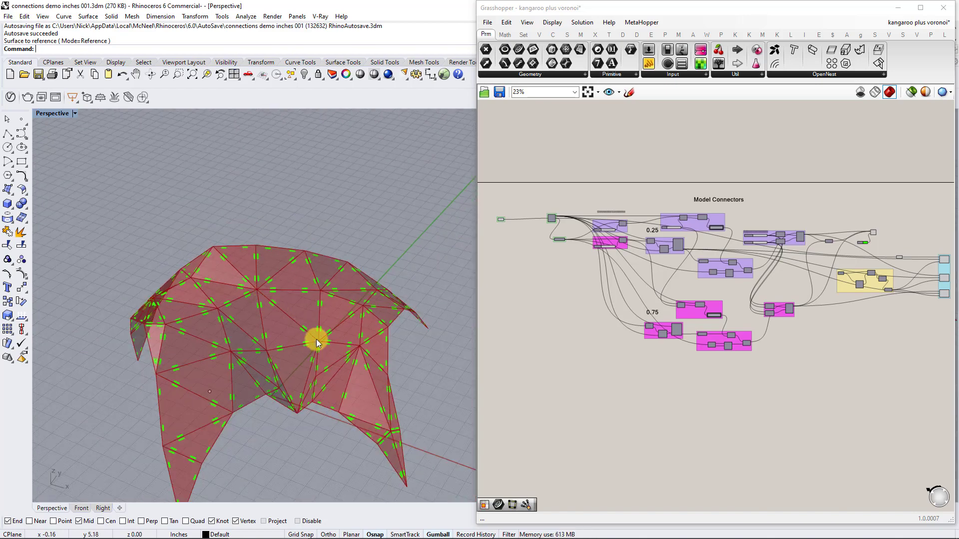
{"action": "right_click_drag", "start_coordinate": [314, 338], "coordinate": [317, 269]}
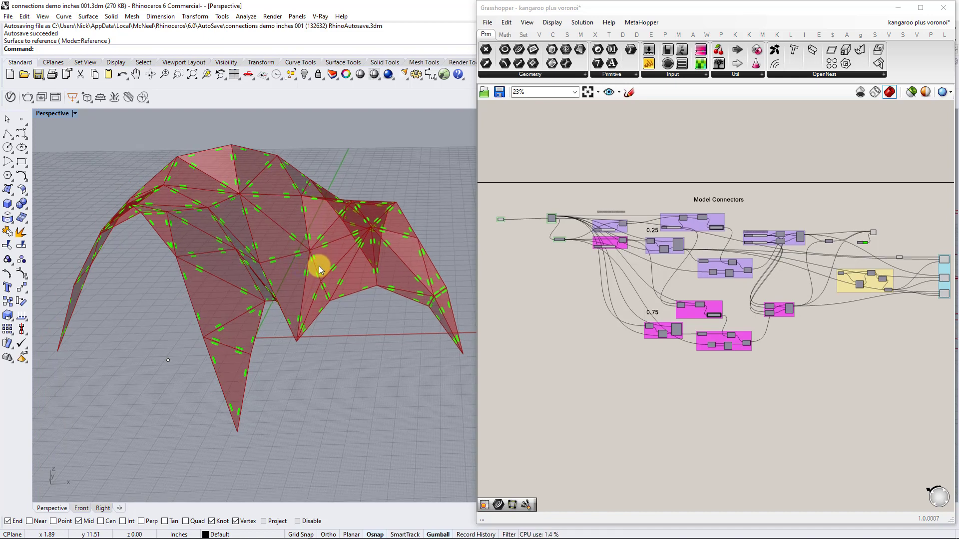
{"action": "right_click_drag", "start_coordinate": [321, 280], "coordinate": [300, 300]}
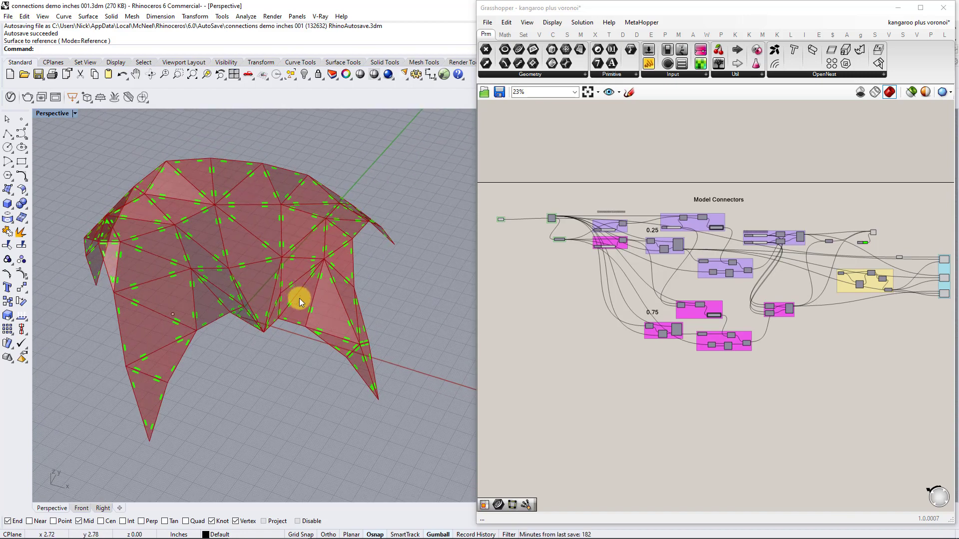
- Examine the connector slots near the shell's pointed feet and review the whole shell beside the Model Connectors definition
{"action": "scroll", "coordinate": [337, 357], "scroll_direction": "up", "scroll_amount": 3}
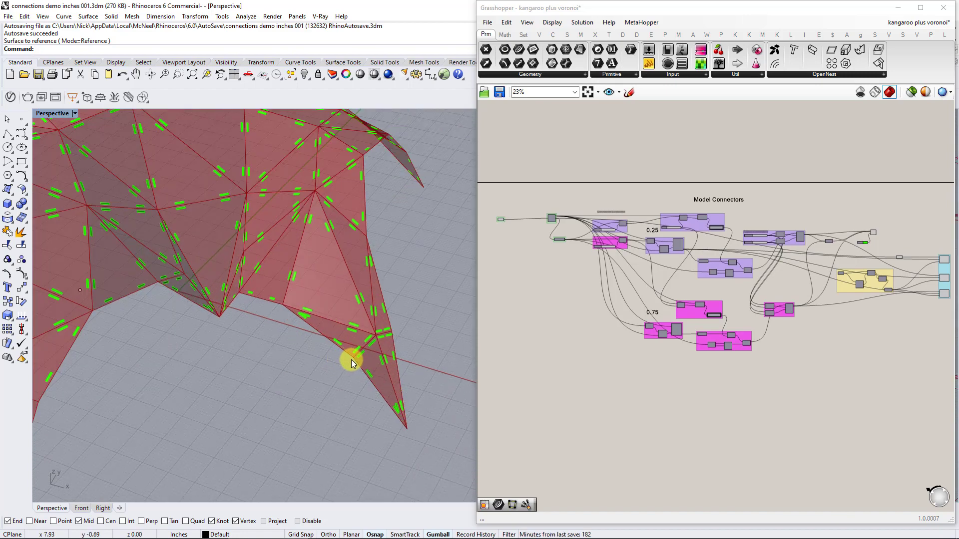
{"action": "scroll", "coordinate": [318, 307], "scroll_direction": "down", "scroll_amount": 4}
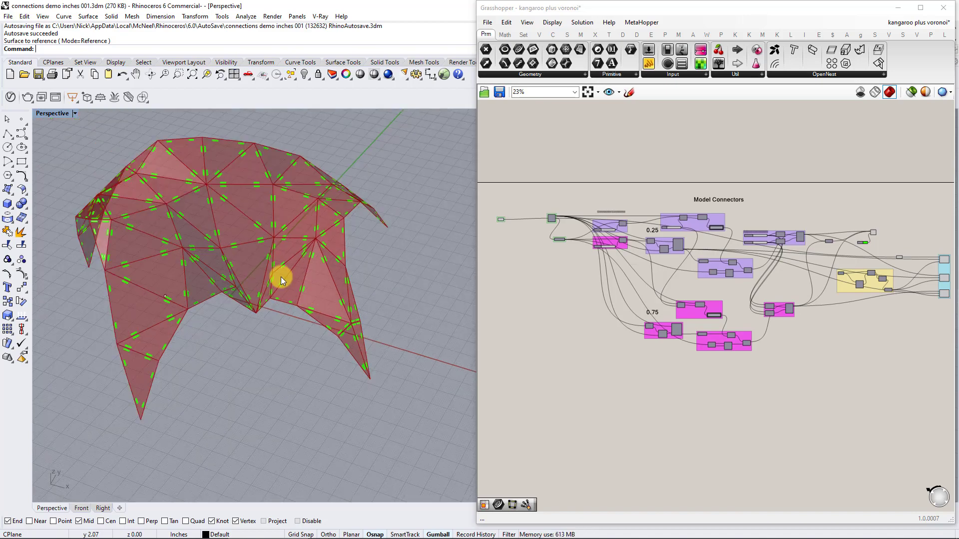
{"action": "right_click_drag", "start_coordinate": [281, 277], "coordinate": [270, 316]}
{"action": "right_click_drag", "start_coordinate": [312, 373], "coordinate": [357, 315]}
{"action": "right_click_drag", "start_coordinate": [541, 243], "coordinate": [564, 267]}
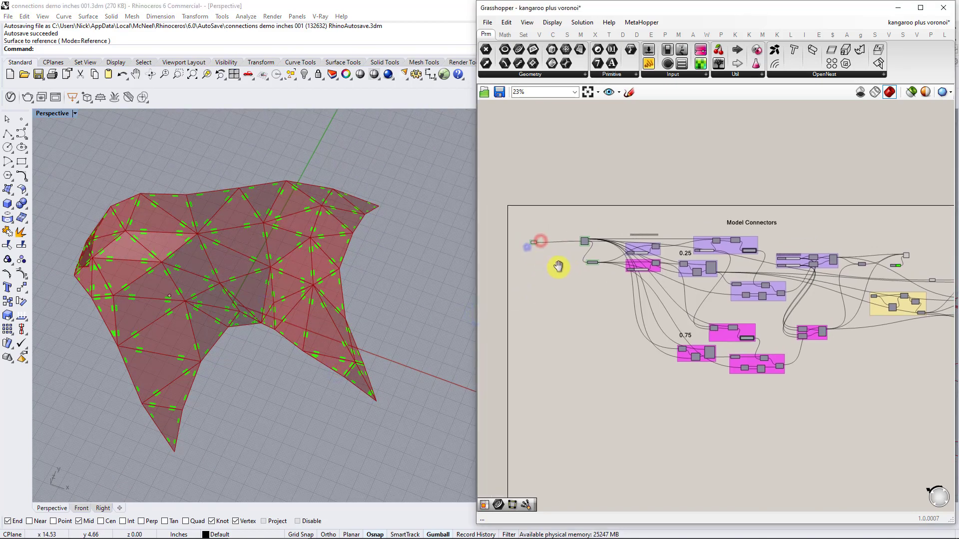
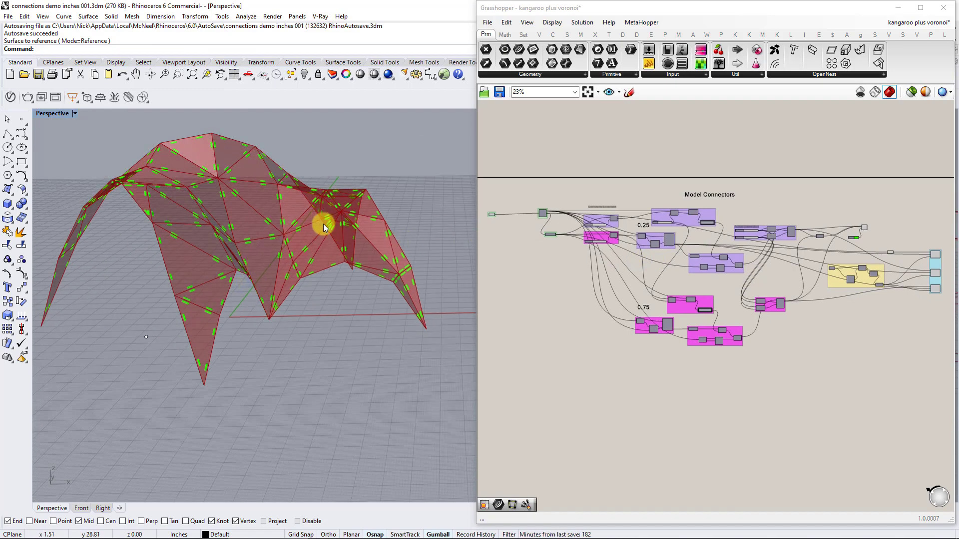
{"action": "right_click_drag", "start_coordinate": [295, 273], "coordinate": [312, 297]}
{"action": "scroll", "coordinate": [304, 267], "scroll_direction": "down", "scroll_amount": 6}
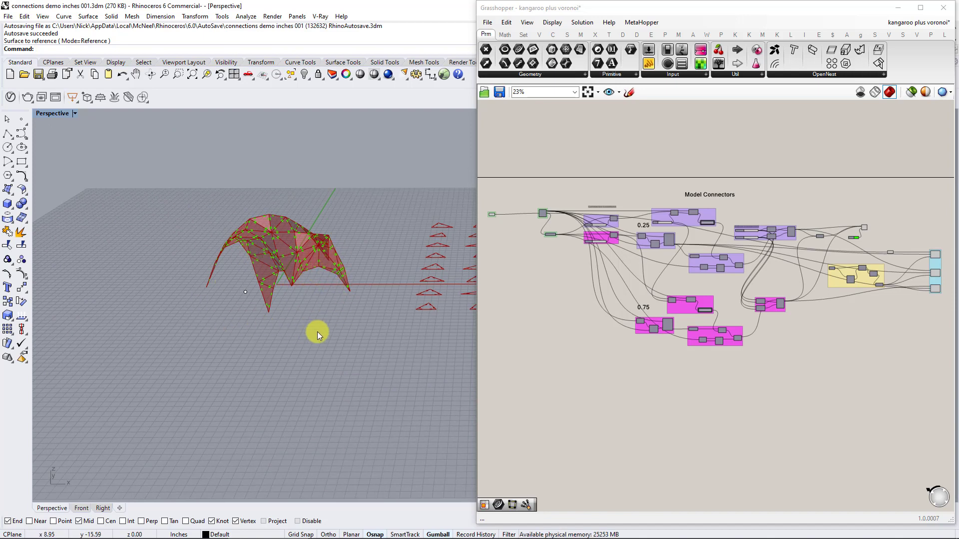
- Show the hidden objects, check the square base curve under the shell, and undo the Show command
{"action": "type", "text": "how"}
{"action": "key", "text": "Return"}
{"action": "left_click", "coordinate": [308, 311]}
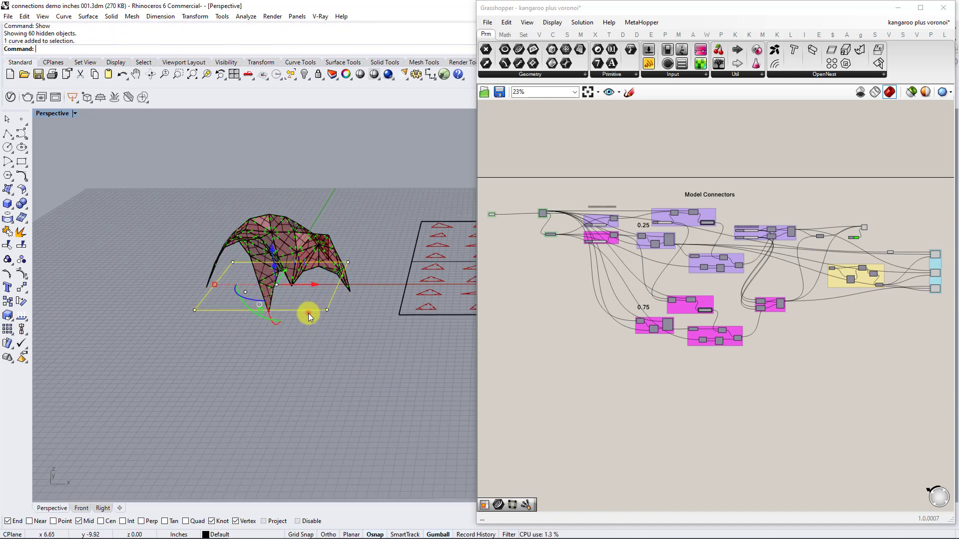
{"action": "left_click", "coordinate": [354, 340]}
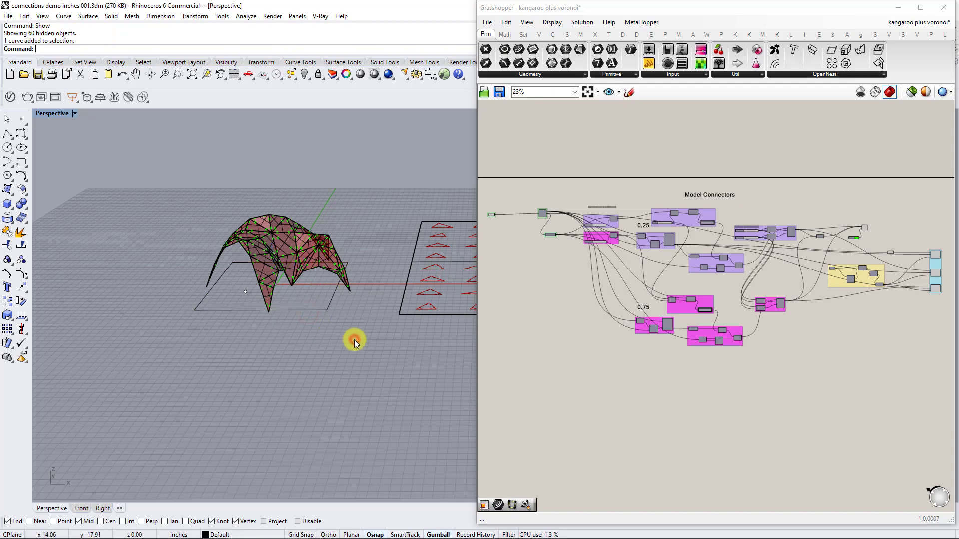
{"action": "right_click_drag", "start_coordinate": [354, 340], "coordinate": [319, 362]}
{"action": "key", "text": "ctrl+z"}
- Check the document's model units and tolerance settings, leaving them without making changes
{"action": "left_click", "coordinate": [181, 536]}
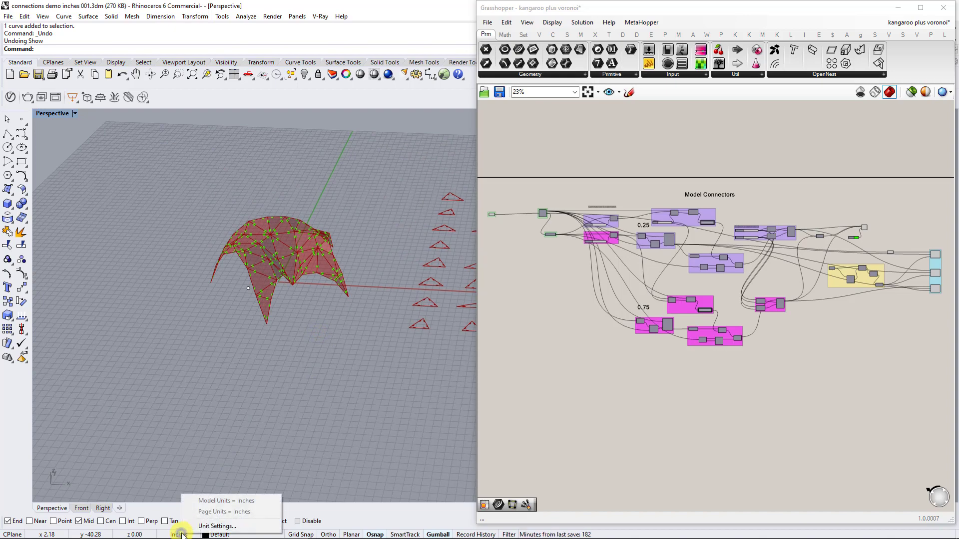
{"action": "left_click", "coordinate": [187, 527]}
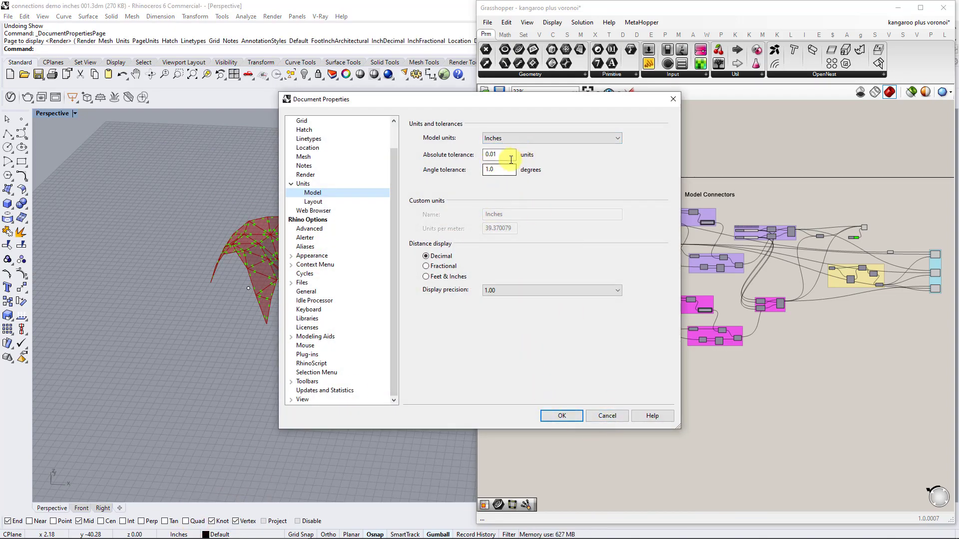
{"action": "left_click", "coordinate": [613, 417]}
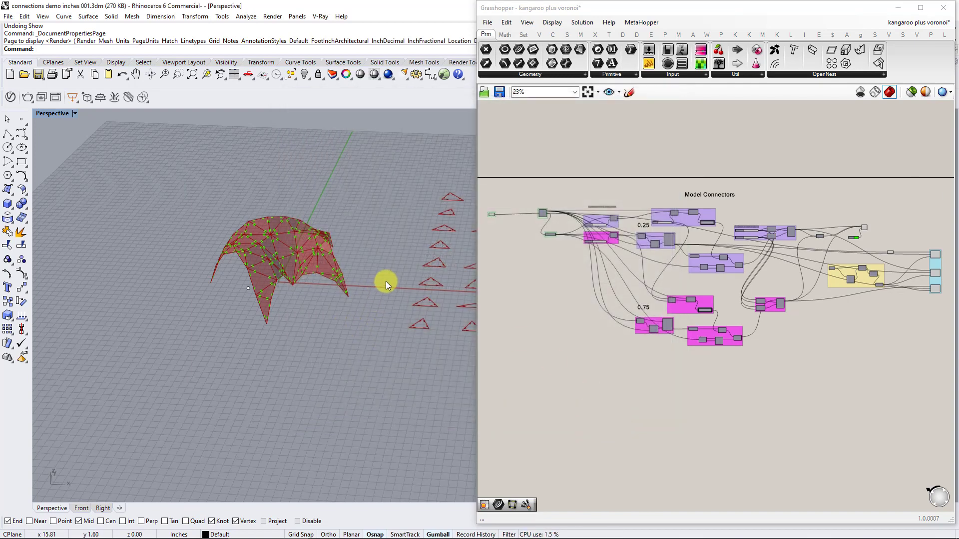
- Examine the position of the slot outlines along the edges of one flattened triangular panel
{"action": "right_click_drag", "start_coordinate": [386, 281], "coordinate": [242, 281]}
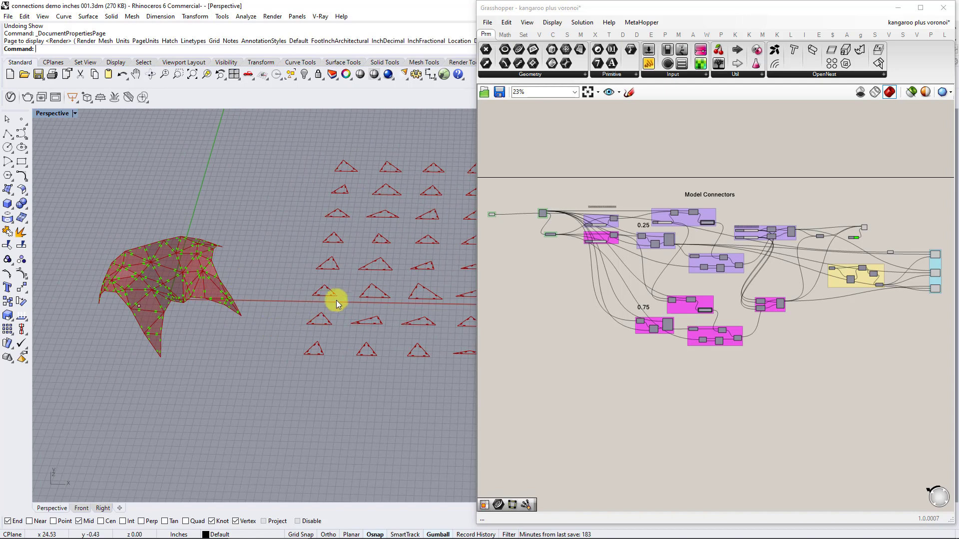
{"action": "scroll", "coordinate": [327, 272], "scroll_direction": "up", "scroll_amount": 10}
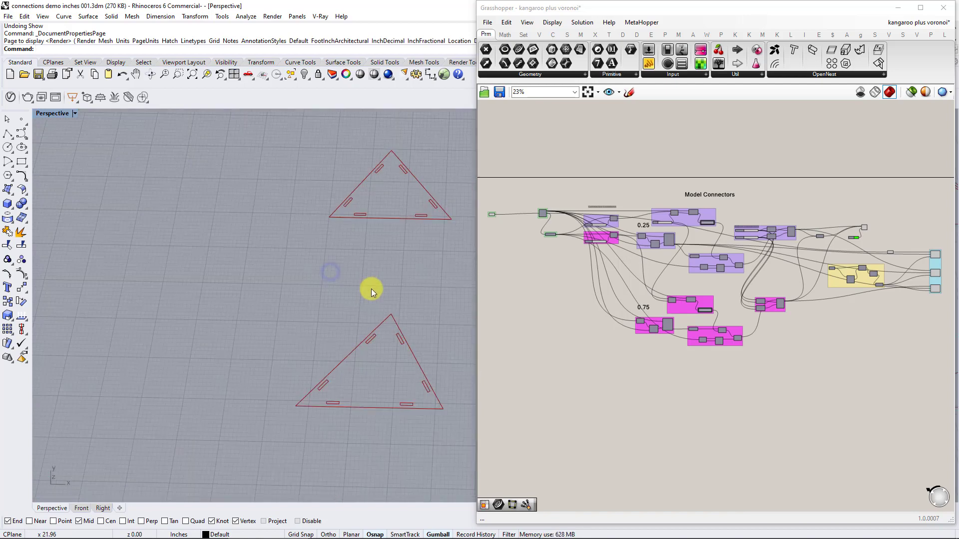
{"action": "scroll", "coordinate": [407, 325], "scroll_direction": "up", "scroll_amount": 5}
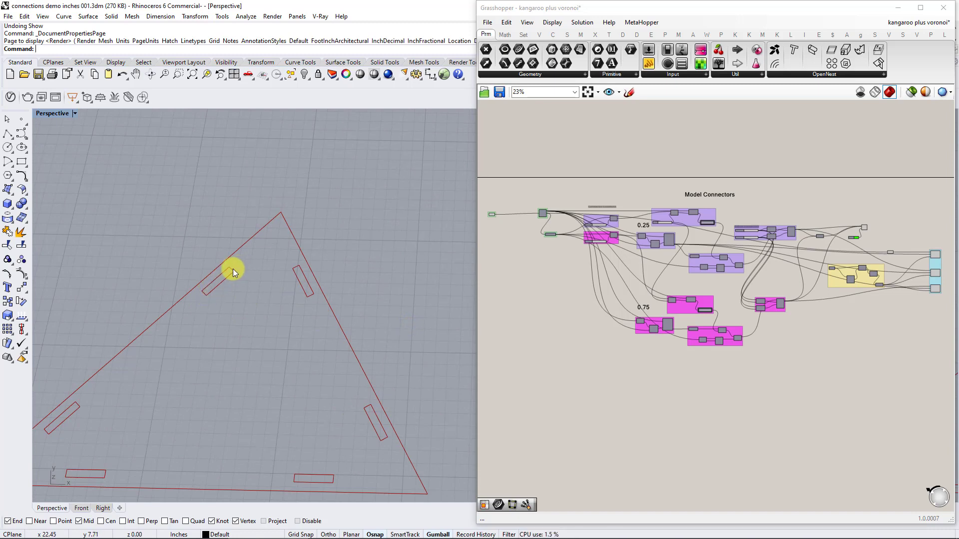
{"action": "scroll", "coordinate": [232, 268], "scroll_direction": "down", "scroll_amount": 3}
- Inspect the Parameter sliders of the Hinge #1 and Hinge #2 groups under Connector Locations
{"action": "left_click", "coordinate": [565, 269]}
{"action": "scroll", "coordinate": [610, 291], "scroll_direction": "up", "scroll_amount": 3}
{"action": "scroll", "coordinate": [644, 277], "scroll_direction": "up", "scroll_amount": 3}
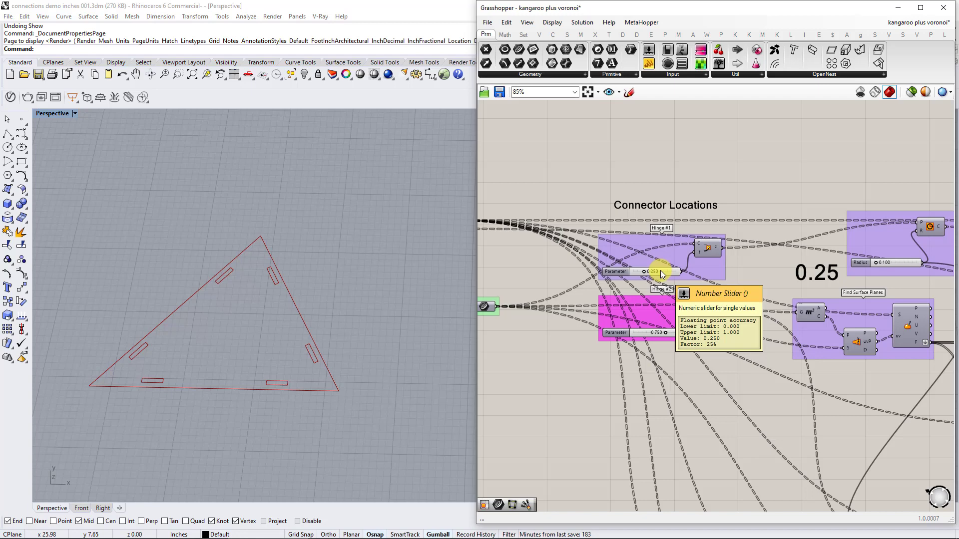
{"action": "scroll", "coordinate": [660, 272], "scroll_direction": "up", "scroll_amount": 2}
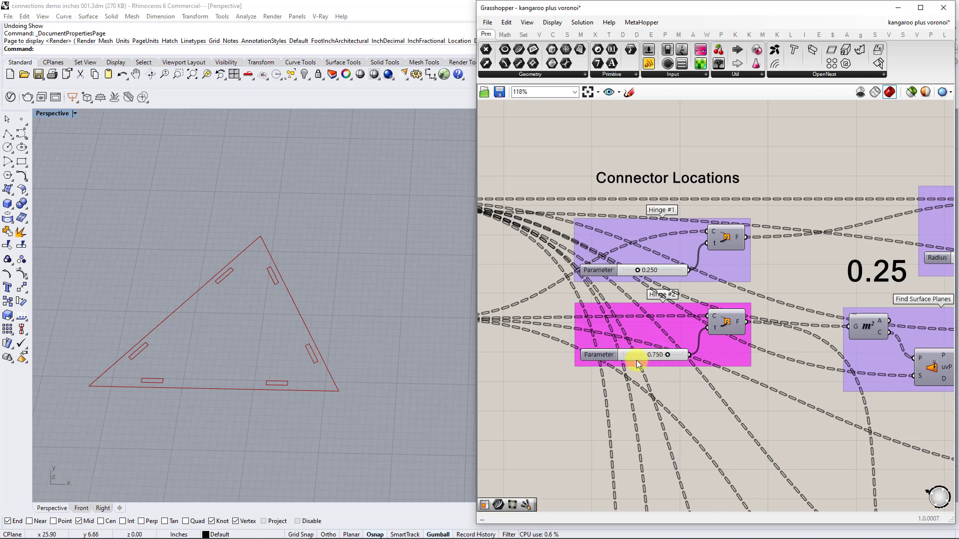
{"action": "scroll", "coordinate": [687, 360], "scroll_direction": "down", "scroll_amount": 3}
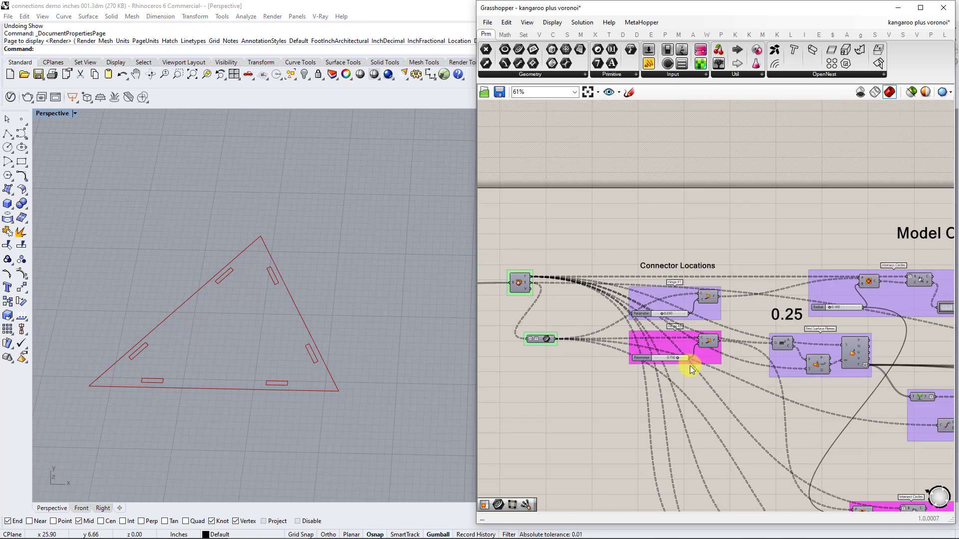
{"action": "scroll", "coordinate": [582, 431], "scroll_direction": "down", "scroll_amount": 1}
{"action": "scroll", "coordinate": [644, 362], "scroll_direction": "up", "scroll_amount": 4}
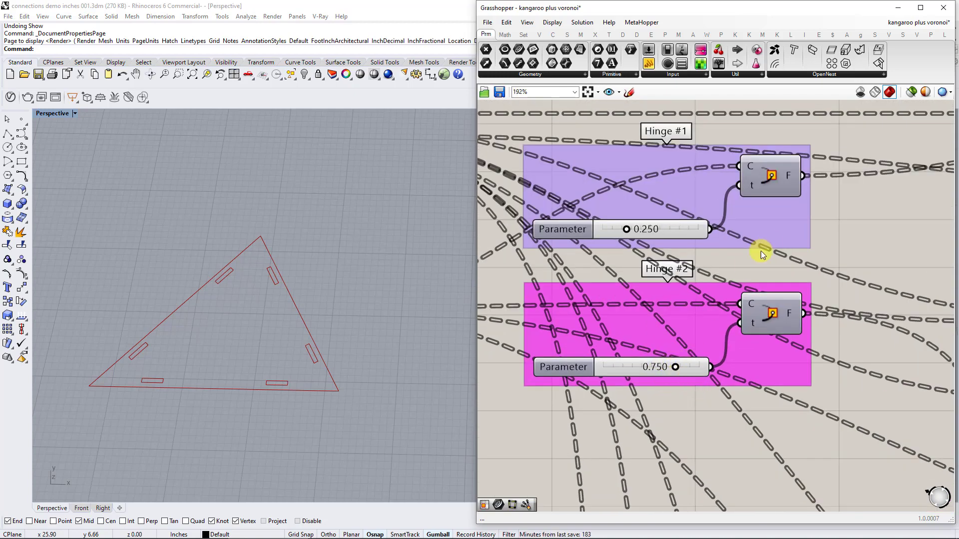
{"action": "scroll", "coordinate": [809, 366], "scroll_direction": "down", "scroll_amount": 3}
{"action": "right_click_drag", "start_coordinate": [873, 359], "coordinate": [755, 363]}
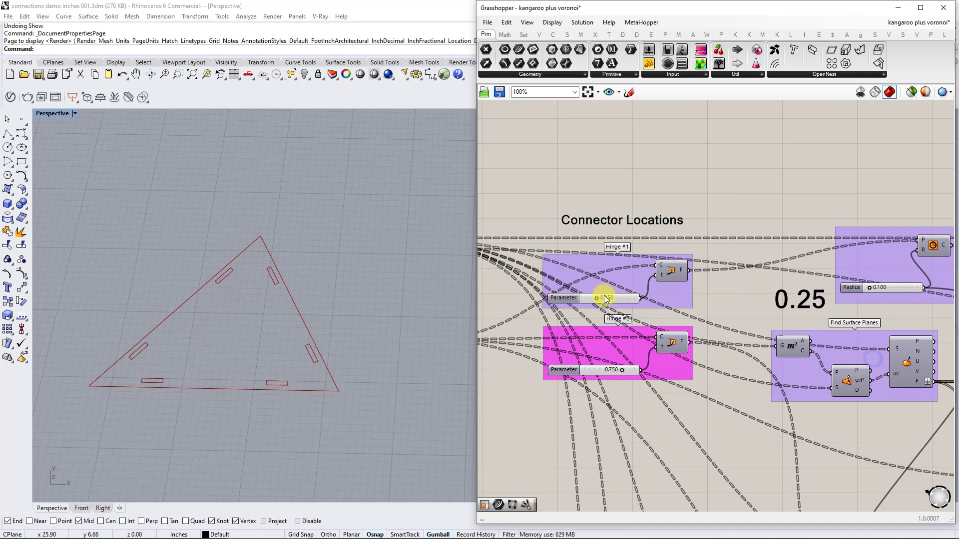
- Inspect the Radius slider in the Intersect Circles group and its place in the Model Connectors definition
{"action": "right_click_drag", "start_coordinate": [725, 323], "coordinate": [640, 320]}
{"action": "scroll", "coordinate": [713, 287], "scroll_direction": "up", "scroll_amount": 3}
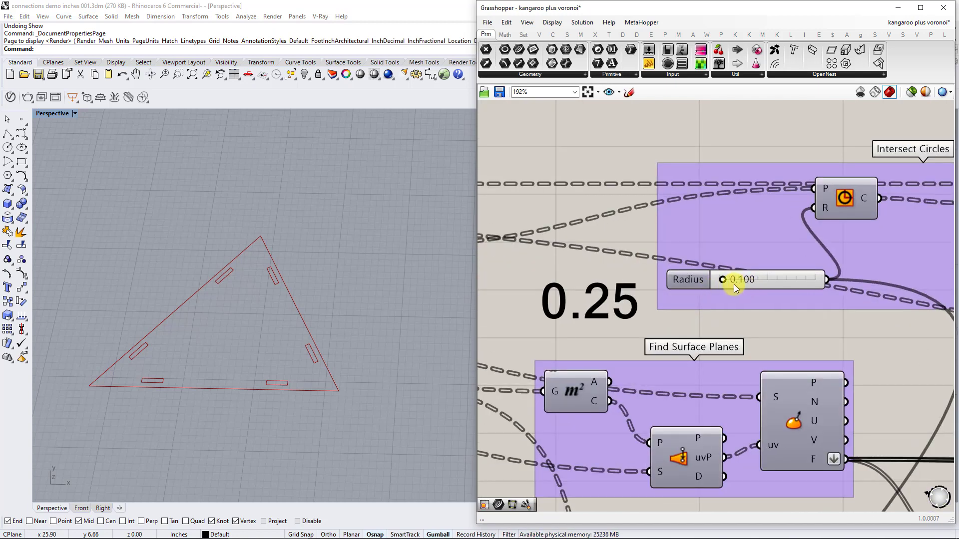
{"action": "scroll", "coordinate": [691, 315], "scroll_direction": "down", "scroll_amount": 3}
{"action": "scroll", "coordinate": [625, 328], "scroll_direction": "down", "scroll_amount": 2}
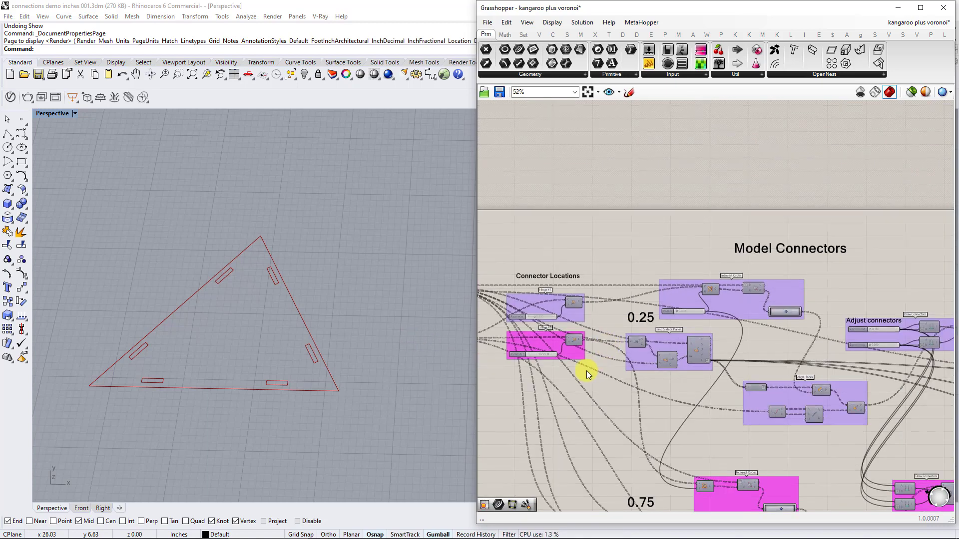
{"action": "right_click_drag", "start_coordinate": [586, 370], "coordinate": [748, 283]}
- Review the full grid of flattened triangular panels next to the shell from several angles
{"action": "scroll", "coordinate": [319, 309], "scroll_direction": "down", "scroll_amount": 5}
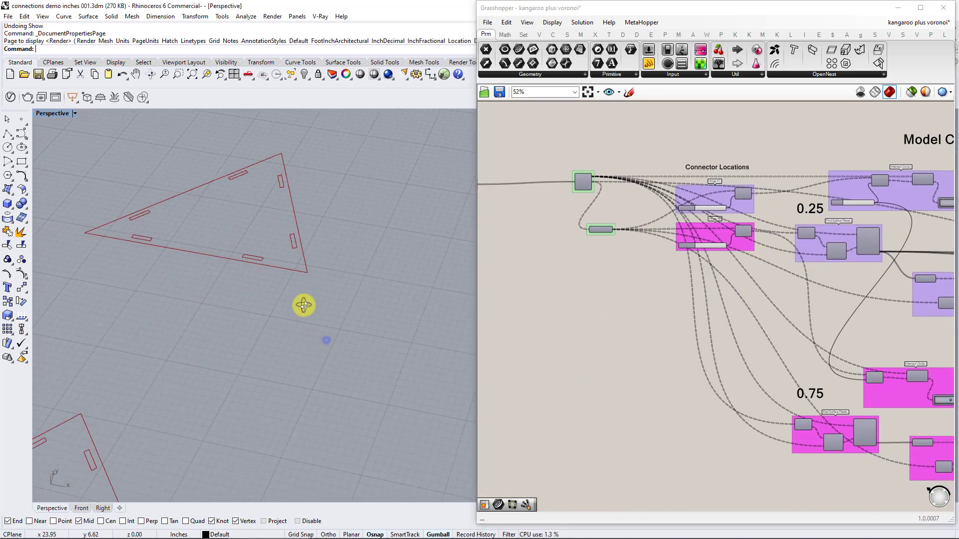
{"action": "scroll", "coordinate": [319, 295], "scroll_direction": "down", "scroll_amount": 6}
{"action": "right_click_drag", "start_coordinate": [364, 283], "coordinate": [265, 298], "text": "shift"}
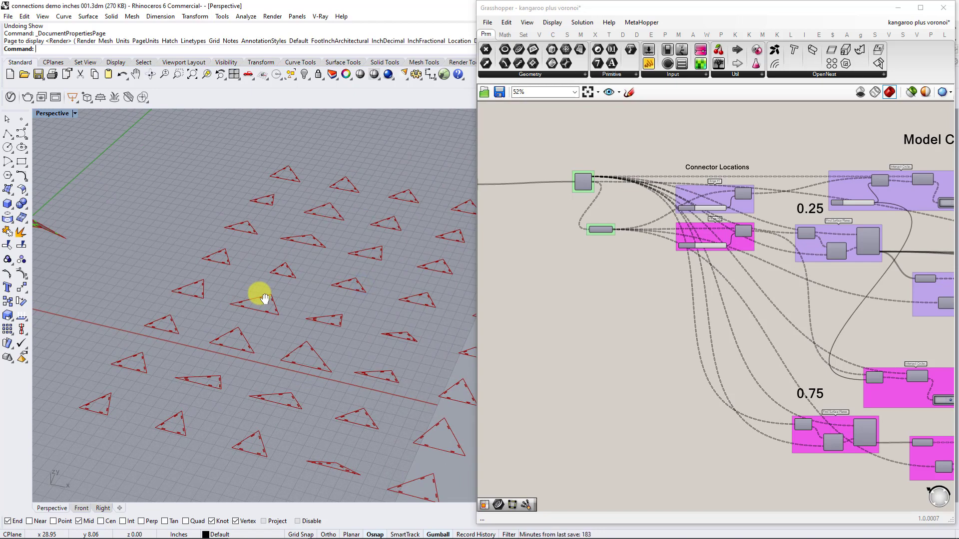
{"action": "mouse_move", "coordinate": [264, 298]}
{"action": "right_mouse_down", "text": "shift"}
{"action": "mouse_move", "coordinate": [228, 318]}
{"action": "mouse_move", "coordinate": [193, 271]}
{"action": "mouse_move", "coordinate": [277, 310]}
{"action": "mouse_move", "coordinate": [319, 310]}
{"action": "mouse_move", "coordinate": [323, 282]}
{"action": "mouse_move", "coordinate": [347, 319]}
{"action": "mouse_move", "coordinate": [310, 315]}
{"action": "mouse_move", "coordinate": [353, 310]}
{"action": "mouse_move", "coordinate": [249, 291]}
{"action": "right_mouse_up", "text": "shift"}
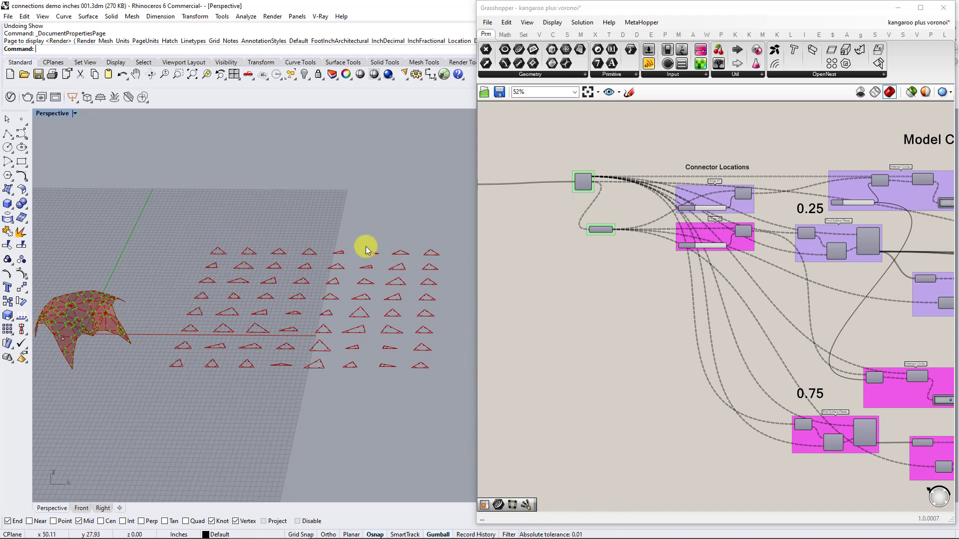
{"action": "right_click_drag", "start_coordinate": [427, 299], "coordinate": [353, 306]}
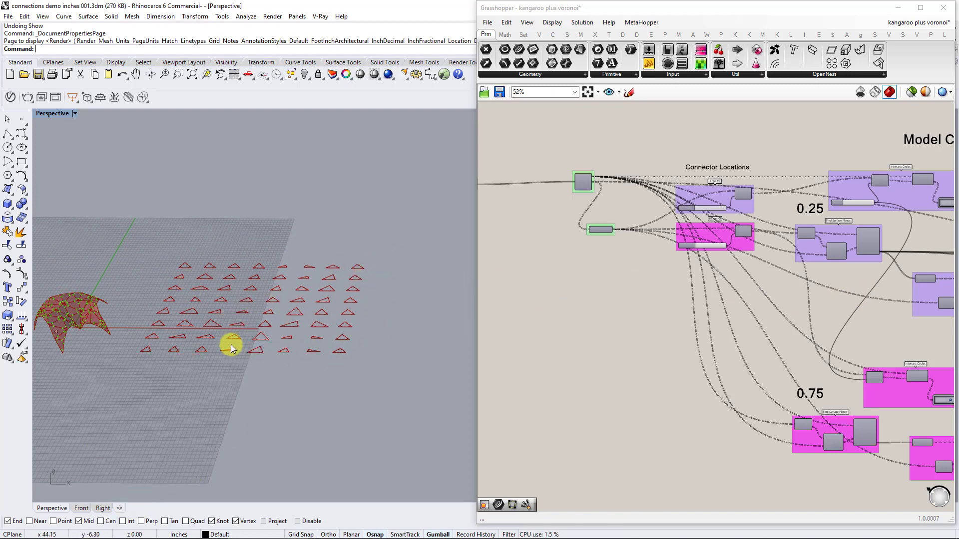
{"action": "mouse_move", "coordinate": [231, 345]}
{"action": "right_mouse_down"}
{"action": "mouse_move", "coordinate": [208, 338]}
{"action": "mouse_move", "coordinate": [275, 368]}
{"action": "mouse_move", "coordinate": [226, 357]}
{"action": "right_mouse_up"}
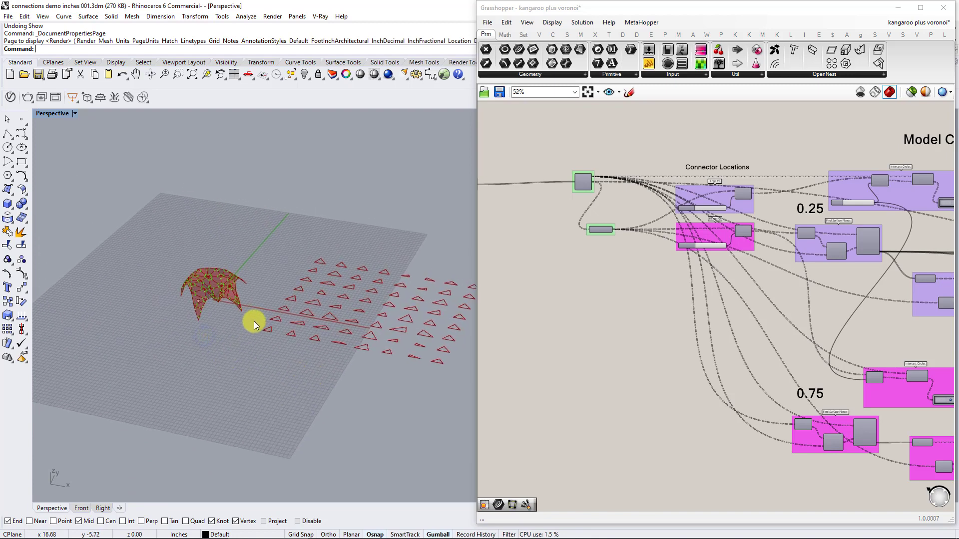
- Show all hidden objects around the shell and the flattened panels
{"action": "scroll", "coordinate": [254, 325], "scroll_direction": "up", "scroll_amount": 2}
{"action": "scroll", "coordinate": [646, 304], "scroll_direction": "up", "scroll_amount": 6}
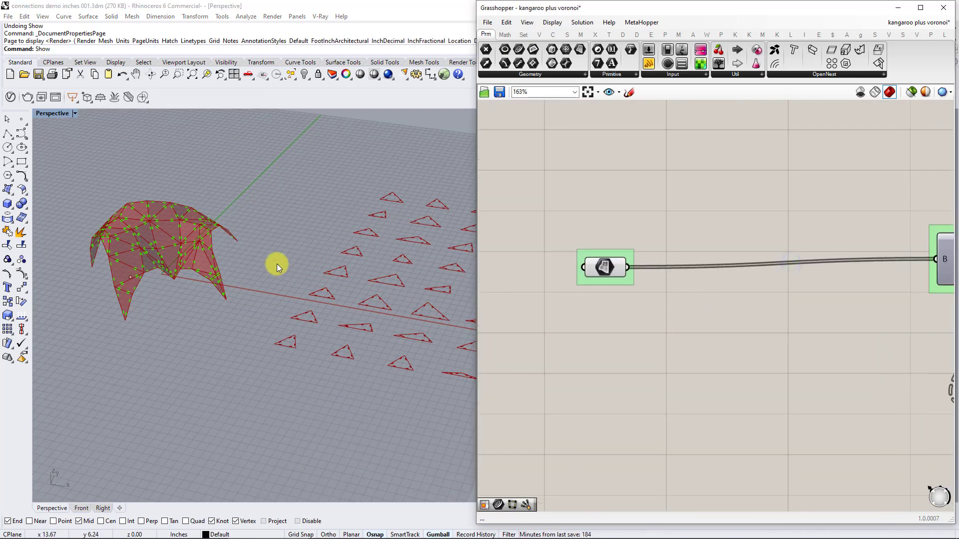
{"action": "type", "text": "ow"}
{"action": "key", "text": "Return"}
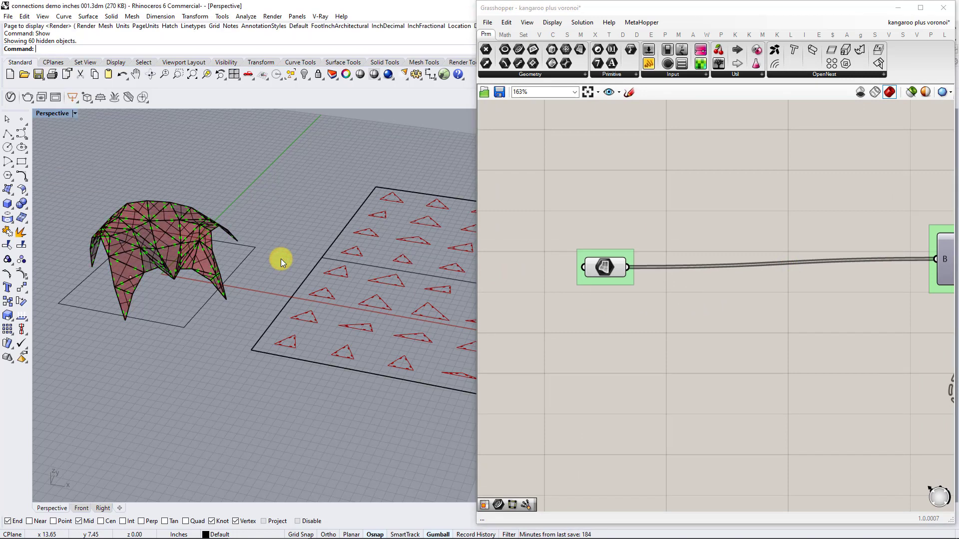
- Hide the rectangular sheet surface behind the flattened panels and the square base curve under the shell
{"action": "scroll", "coordinate": [281, 258], "scroll_direction": "down", "scroll_amount": 7}
{"action": "right_click_drag", "start_coordinate": [415, 296], "coordinate": [377, 344], "text": "shift"}
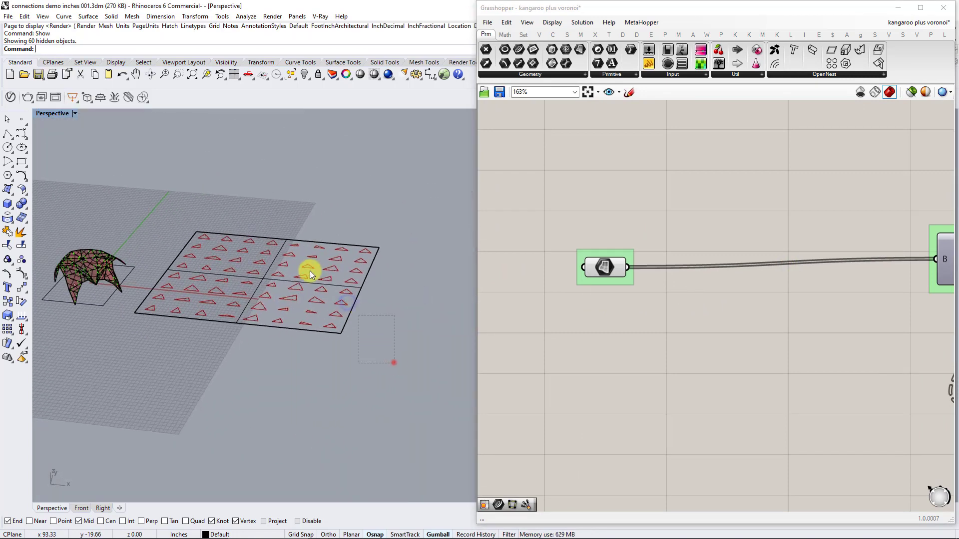
{"action": "left_click", "coordinate": [149, 294]}
{"action": "left_click", "coordinate": [128, 272], "text": "shift"}
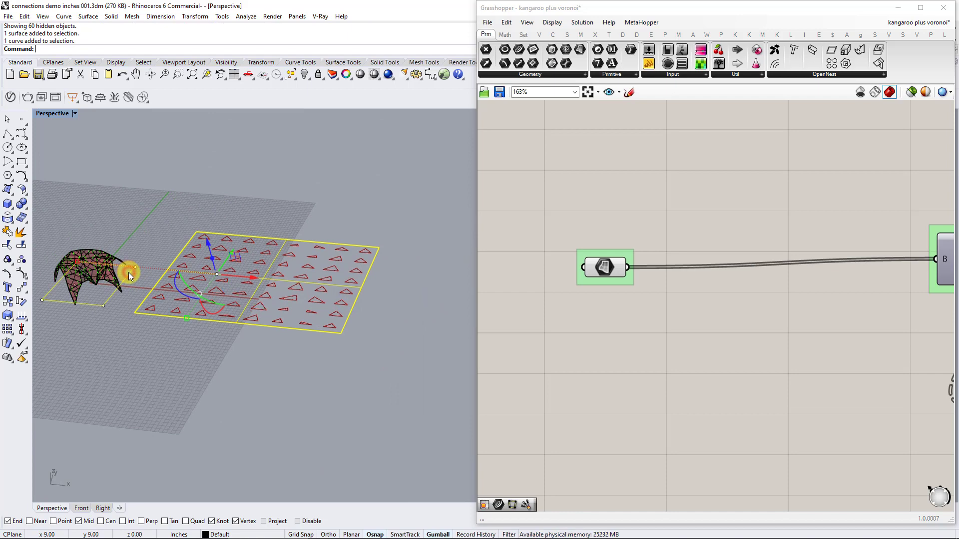
{"action": "key", "text": "ctrl+h"}
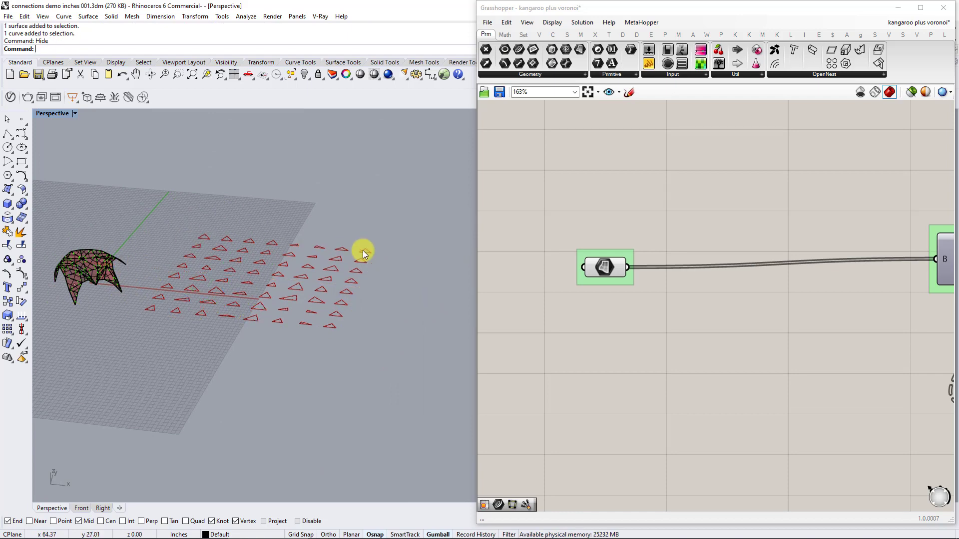
- Select the components of the Model Connectors definition and turn off their preview
{"action": "right_click_drag", "start_coordinate": [768, 399], "coordinate": [641, 397]}
{"action": "scroll", "coordinate": [775, 371], "scroll_direction": "down", "scroll_amount": 8}
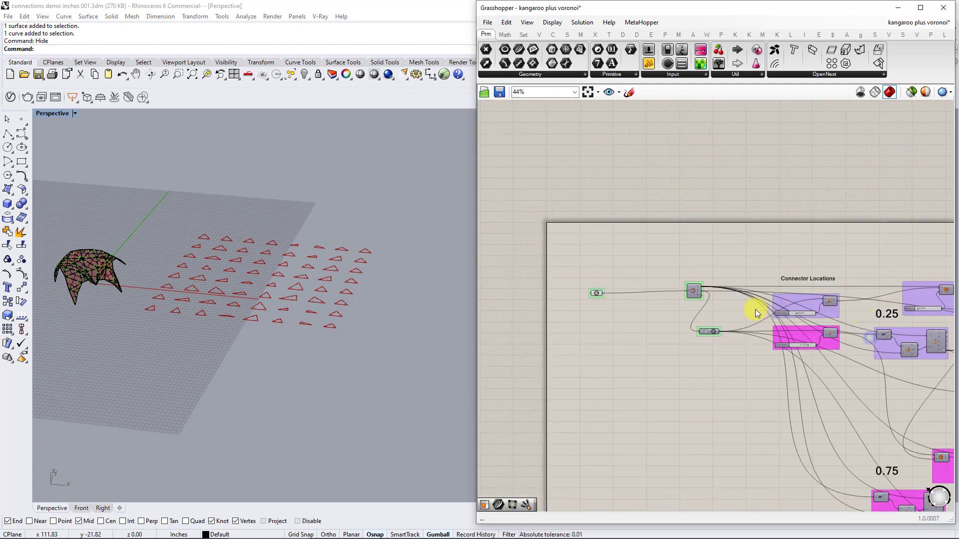
{"action": "scroll", "coordinate": [726, 298], "scroll_direction": "down", "scroll_amount": 1}
{"action": "left_click_drag", "start_coordinate": [837, 391], "coordinate": [537, 213]}
{"action": "right_click", "coordinate": [537, 213]}
{"action": "left_click", "coordinate": [586, 227]}
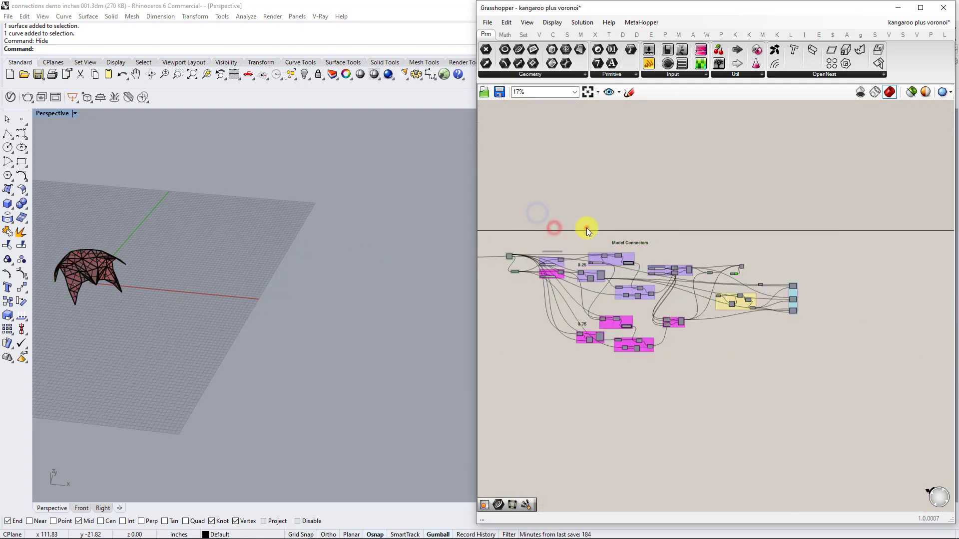
- Hide the single point object on the ground beneath the shell
{"action": "right_click_drag", "start_coordinate": [209, 291], "coordinate": [306, 258], "text": "shift"}
{"action": "scroll", "coordinate": [224, 292], "scroll_direction": "up", "scroll_amount": 4}
{"action": "scroll", "coordinate": [575, 282], "scroll_direction": "up", "scroll_amount": 3}
{"action": "scroll", "coordinate": [578, 287], "scroll_direction": "up", "scroll_amount": 2}
{"action": "left_click", "coordinate": [187, 368]}
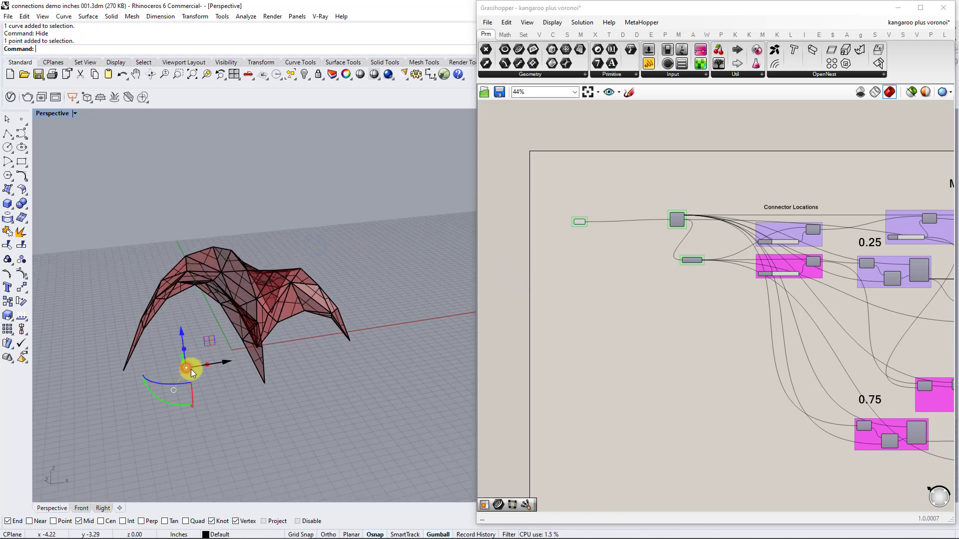
{"action": "key", "text": "Return"}
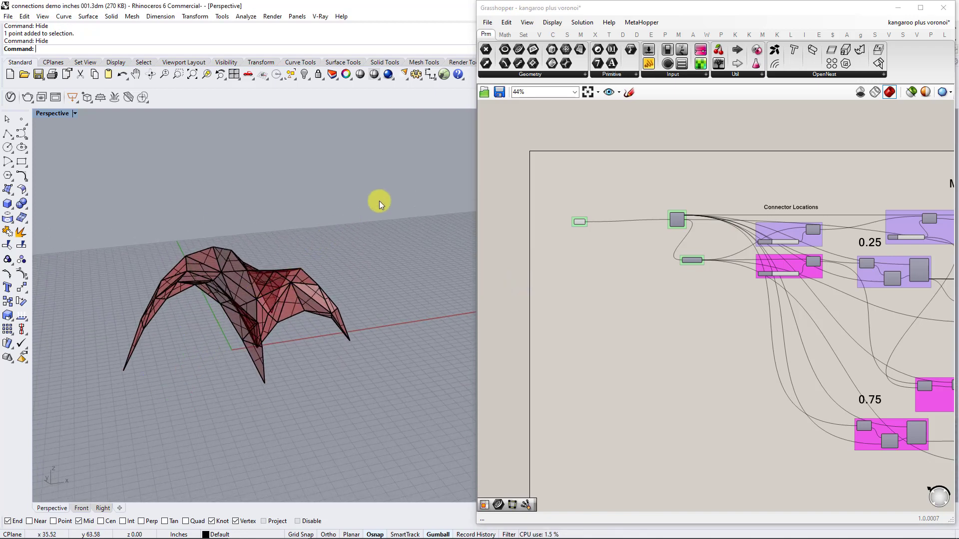
- Select all of the shell's triangular surfaces and review the Surface parameter's option for setting multiple surfaces
{"action": "left_click_drag", "start_coordinate": [391, 191], "coordinate": [109, 430]}
{"action": "right_click_drag", "start_coordinate": [584, 265], "coordinate": [617, 294]}
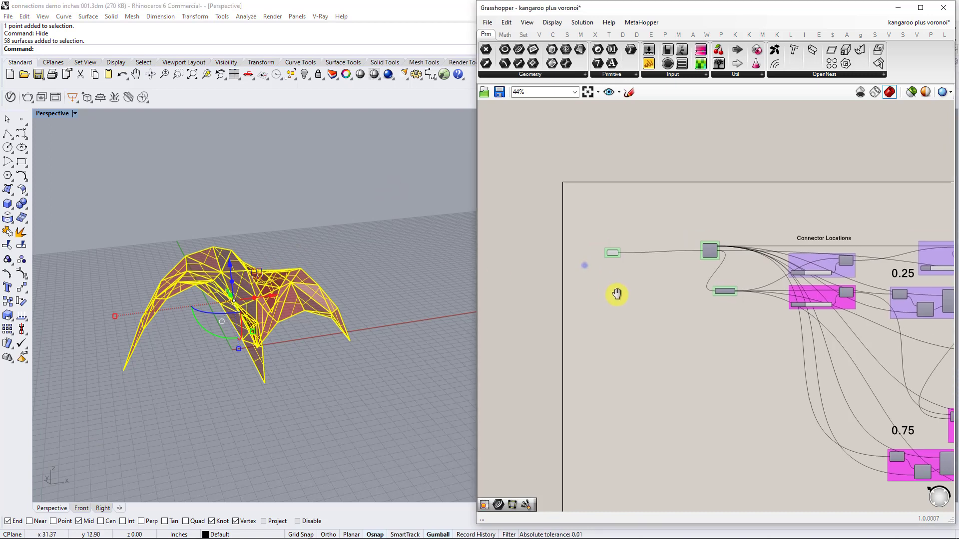
{"action": "scroll", "coordinate": [619, 256], "scroll_direction": "up", "scroll_amount": 3}
{"action": "left_click", "coordinate": [619, 256]}
{"action": "scroll", "coordinate": [619, 256], "scroll_direction": "up", "scroll_amount": 2}
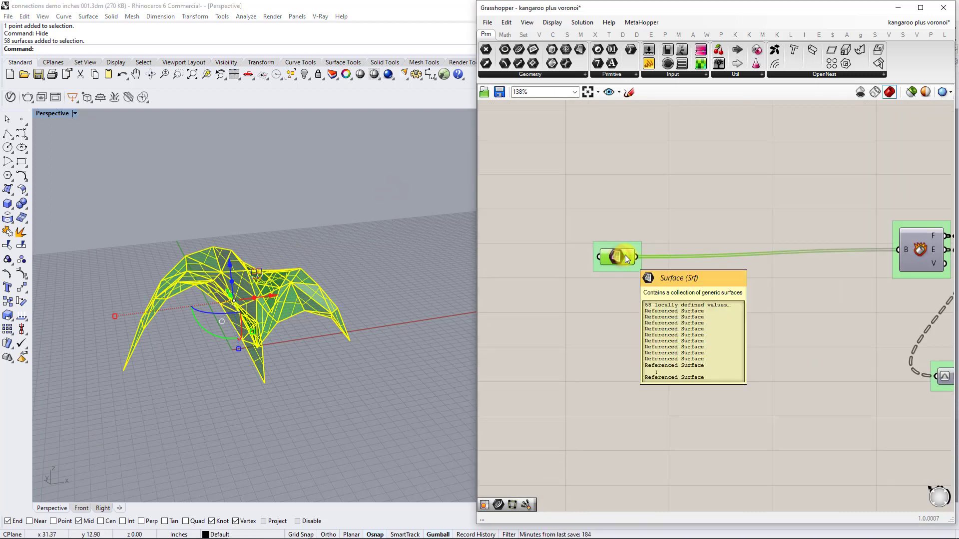
{"action": "right_click_drag", "start_coordinate": [772, 259], "coordinate": [652, 259]}
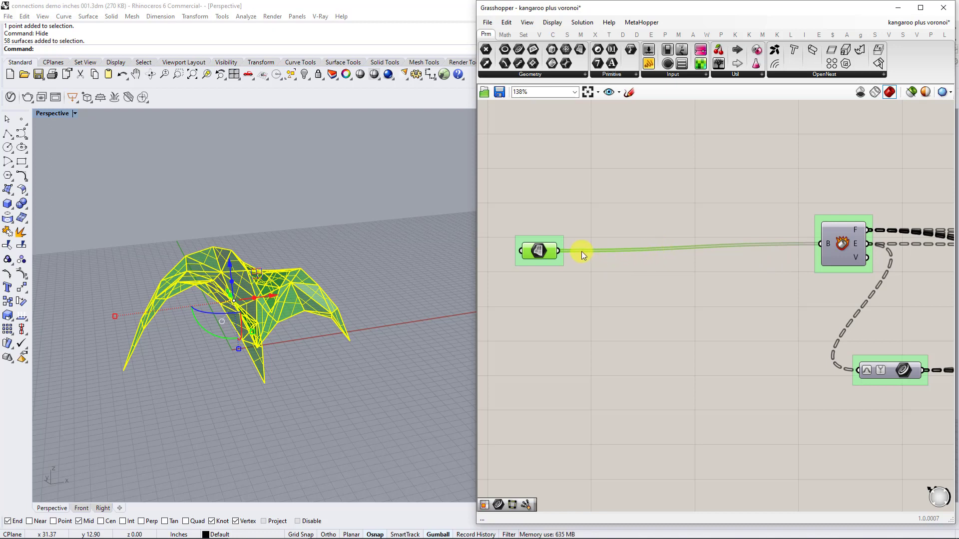
{"action": "right_click", "coordinate": [545, 251]}
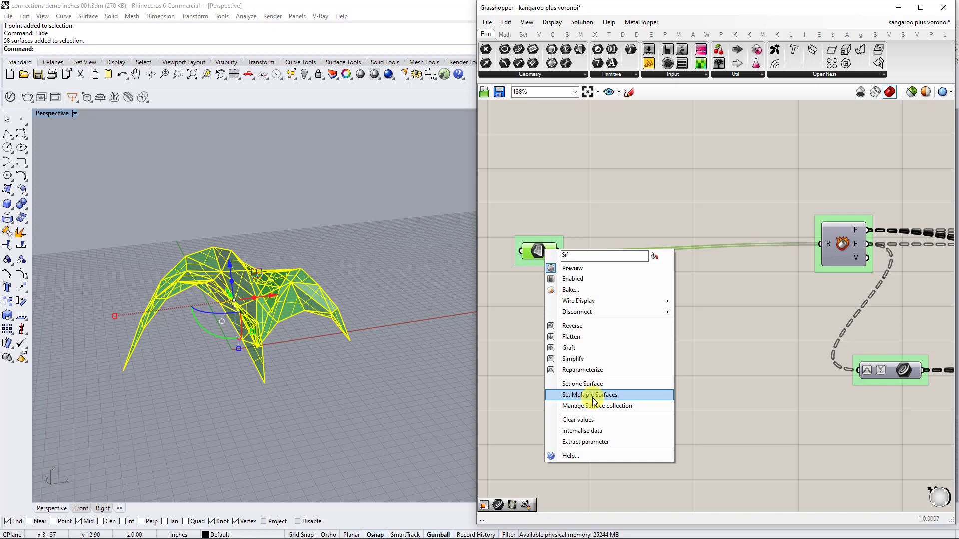
{"action": "left_click", "coordinate": [722, 310]}
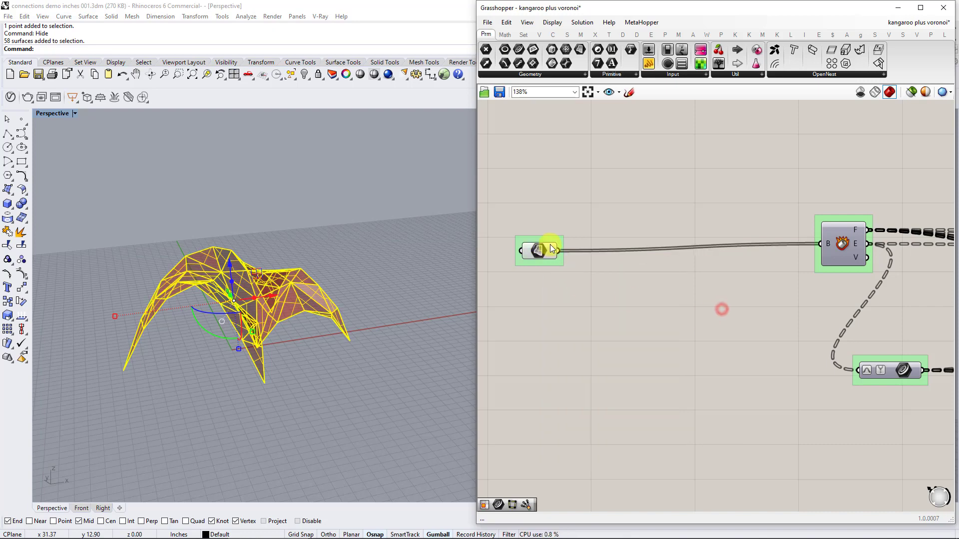
{"action": "left_click", "coordinate": [577, 208]}
- Hide the shell's triangular Rhino surfaces, leaving only the Grasshopper preview of the shell
{"action": "left_click_drag", "start_coordinate": [368, 427], "coordinate": [86, 203]}
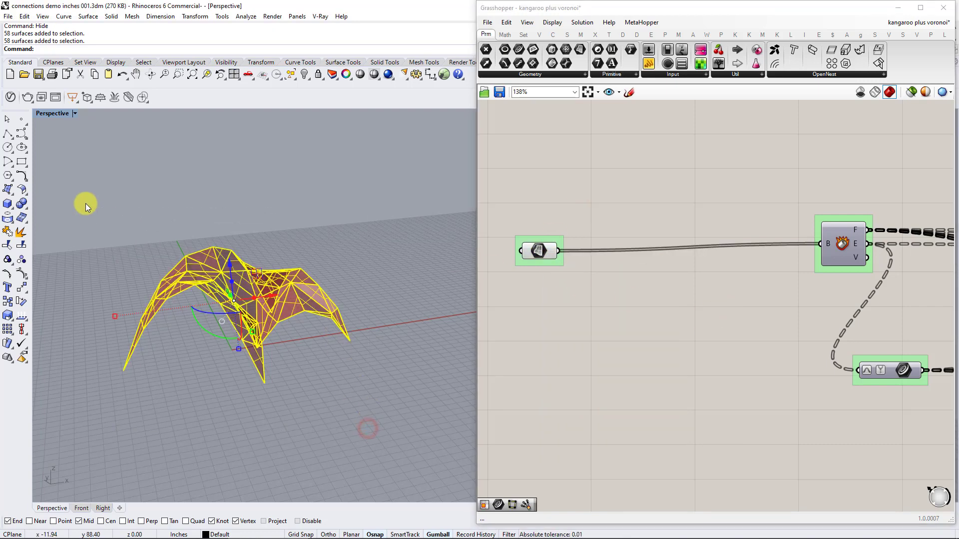
{"action": "type", "text": "Hide"}
{"action": "key", "text": "Return"}
{"action": "right_click_drag", "start_coordinate": [85, 203], "coordinate": [189, 256]}
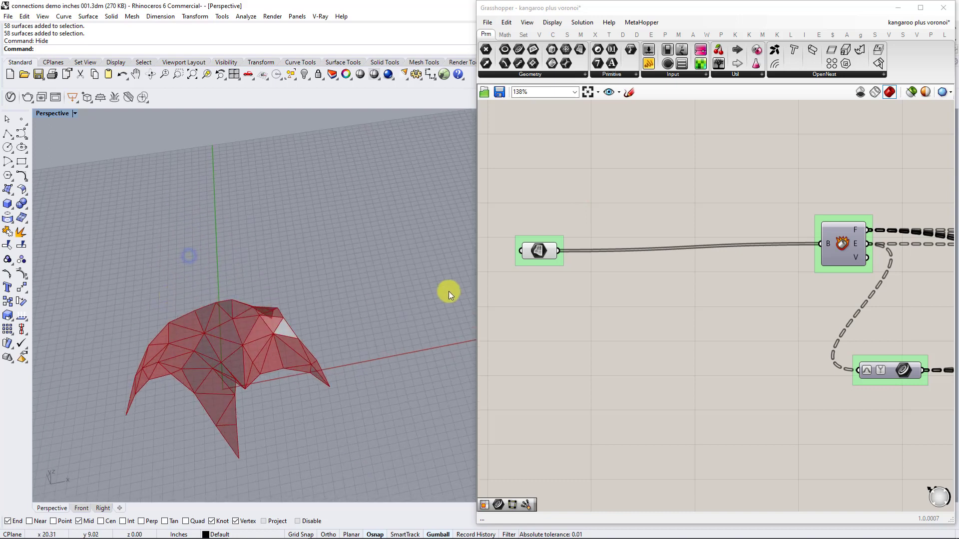
- Follow the definition from the Surface parameter through Deconstruct Brep to the Perp Frame components under Connector Locations
{"action": "left_click", "coordinate": [537, 252]}
{"action": "right_click_drag", "start_coordinate": [727, 274], "coordinate": [617, 272]}
{"action": "left_click", "coordinate": [728, 237]}
{"action": "right_click_drag", "start_coordinate": [718, 252], "coordinate": [588, 261]}
{"action": "scroll", "coordinate": [592, 249], "scroll_direction": "up", "scroll_amount": 2}
{"action": "scroll", "coordinate": [601, 244], "scroll_direction": "down", "scroll_amount": 3}
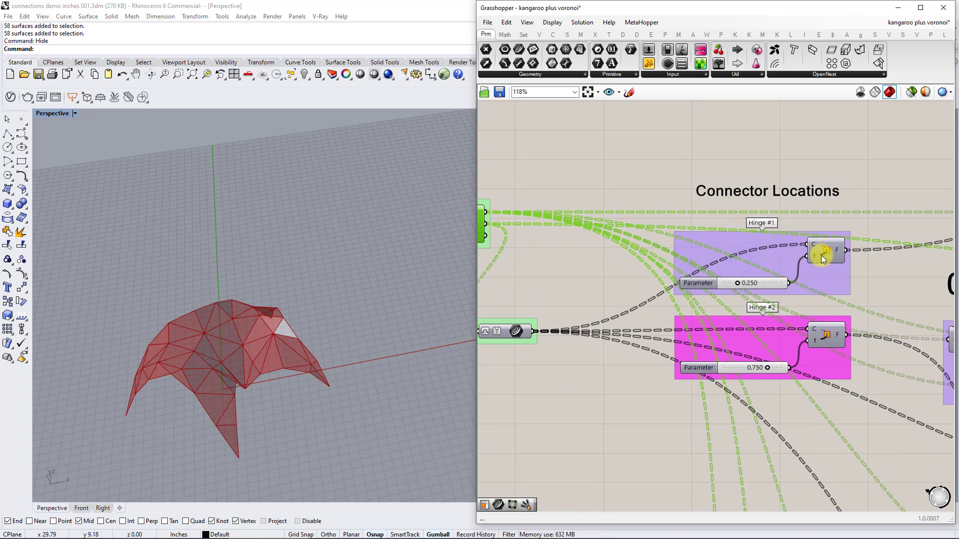
{"action": "scroll", "coordinate": [265, 342], "scroll_direction": "up", "scroll_amount": 3}
{"action": "scroll", "coordinate": [209, 309], "scroll_direction": "down", "scroll_amount": 3}
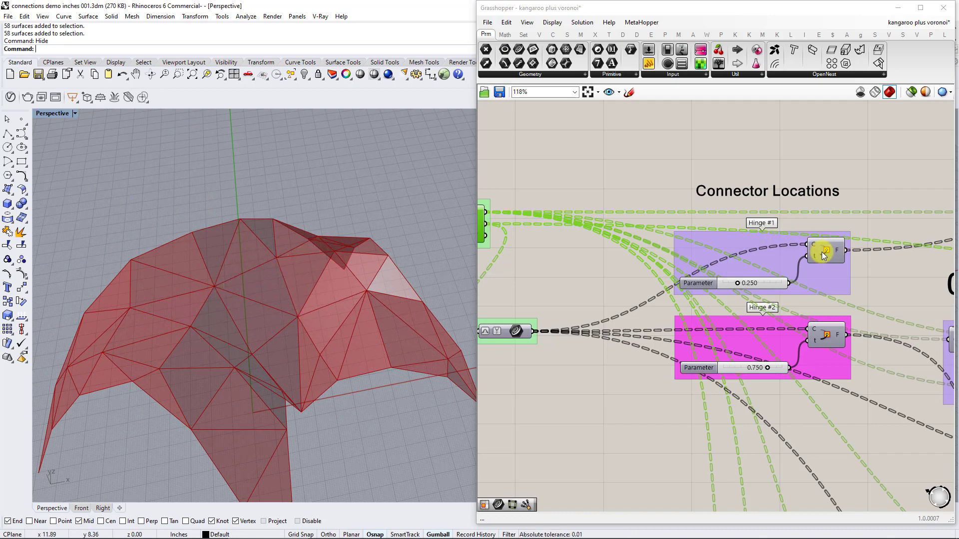
{"action": "scroll", "coordinate": [825, 252], "scroll_direction": "up", "scroll_amount": 3}
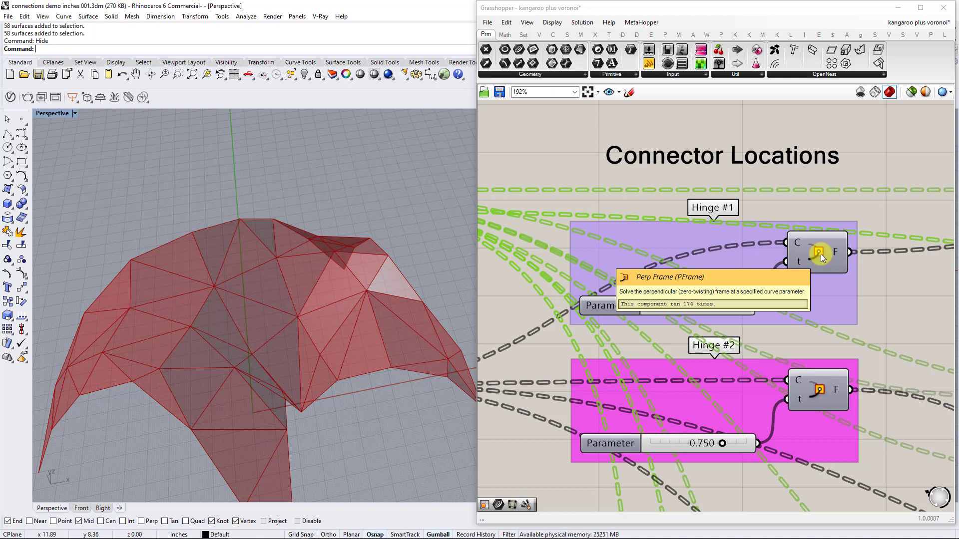
- Preview the Hinge #1 Perp Frame planes, examine them along the shell's edges, and turn their preview off
{"action": "left_click", "coordinate": [820, 253]}
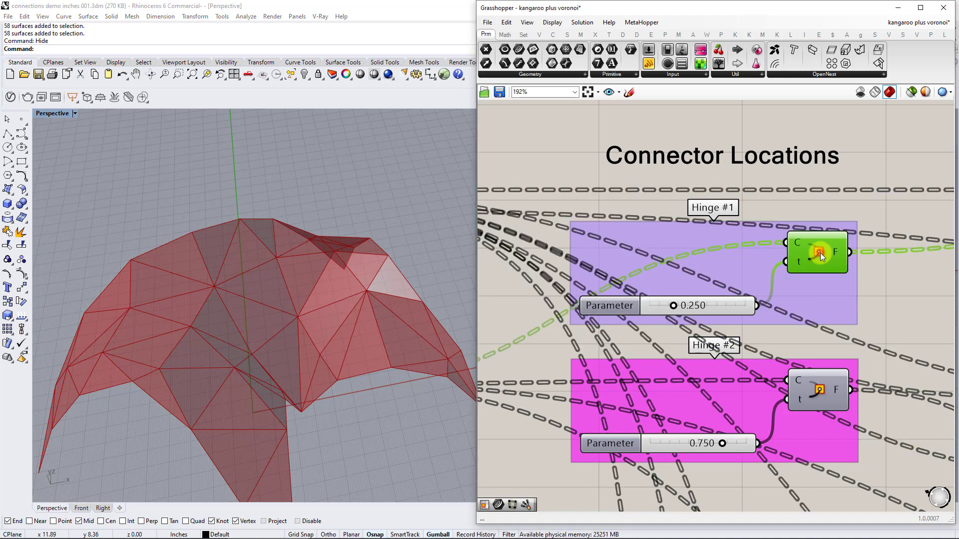
{"action": "right_click", "coordinate": [828, 261]}
{"action": "left_click", "coordinate": [844, 273]}
{"action": "right_click_drag", "start_coordinate": [332, 299], "coordinate": [197, 185]}
{"action": "scroll", "coordinate": [190, 195], "scroll_direction": "up", "scroll_amount": 3}
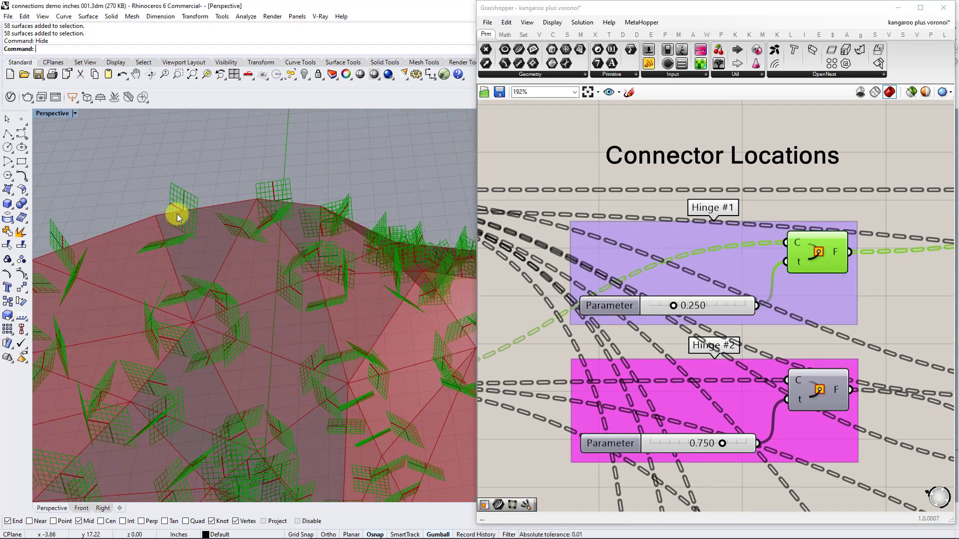
{"action": "scroll", "coordinate": [325, 300], "scroll_direction": "down", "scroll_amount": 5}
{"action": "right_click_drag", "start_coordinate": [342, 333], "coordinate": [326, 328]}
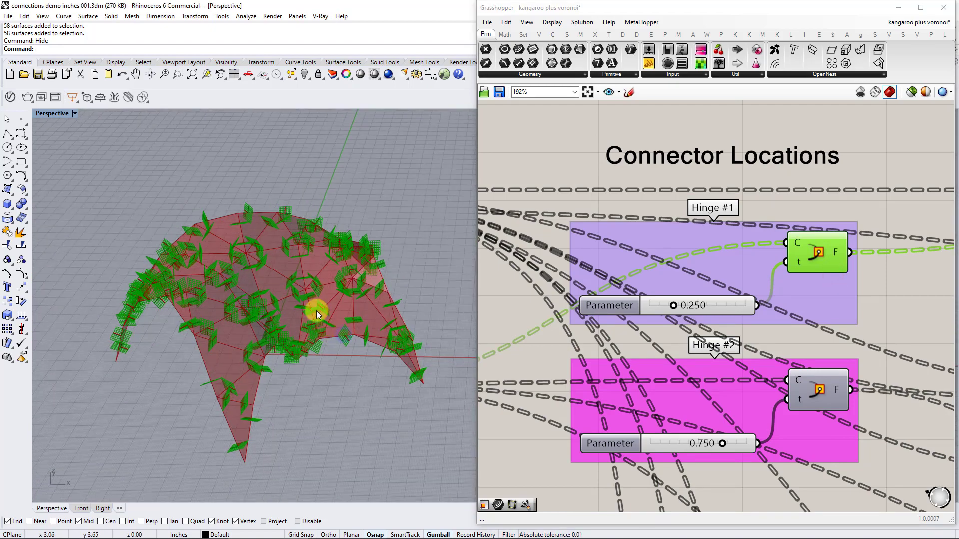
{"action": "scroll", "coordinate": [272, 257], "scroll_direction": "up", "scroll_amount": 3}
{"action": "scroll", "coordinate": [271, 256], "scroll_direction": "up", "scroll_amount": 2}
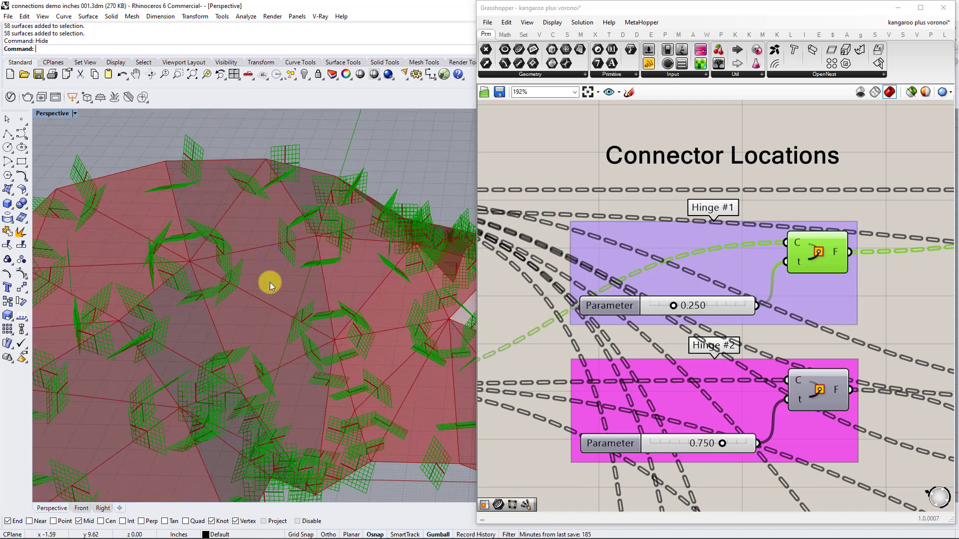
{"action": "right_click", "coordinate": [823, 249]}
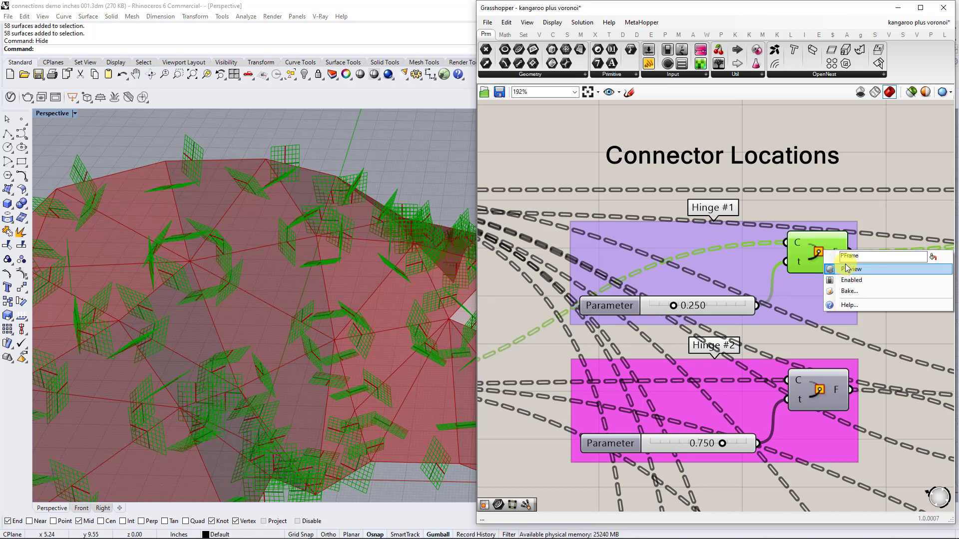
{"action": "left_click", "coordinate": [845, 265]}
- Examine the Deconstruct Brep component and its face, edge and vertex outputs feeding the connector groups
{"action": "right_click_drag", "start_coordinate": [674, 287], "coordinate": [851, 258]}
{"action": "scroll", "coordinate": [789, 279], "scroll_direction": "down", "scroll_amount": 2}
{"action": "right_click_drag", "start_coordinate": [636, 284], "coordinate": [726, 275]}
{"action": "left_click", "coordinate": [599, 204]}
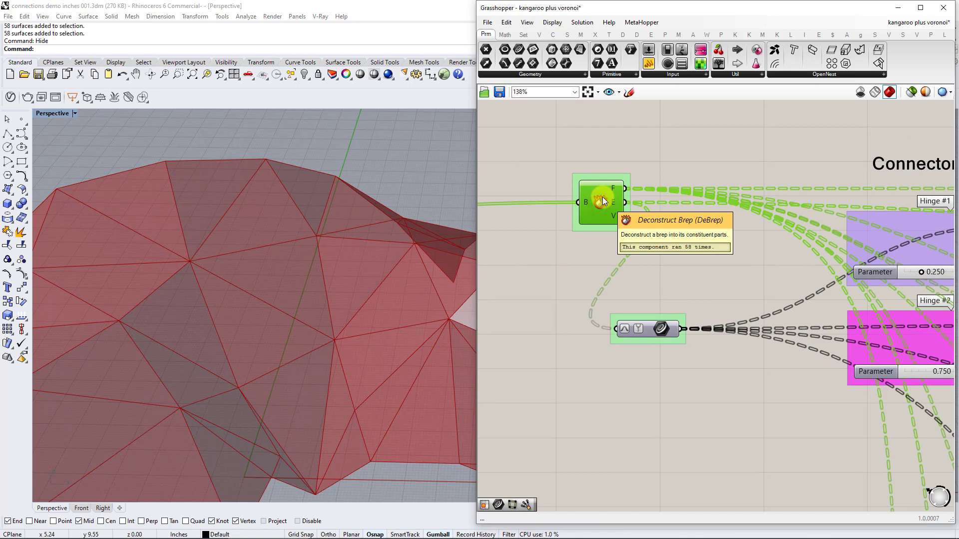
{"action": "mouse_move", "coordinate": [616, 201]}
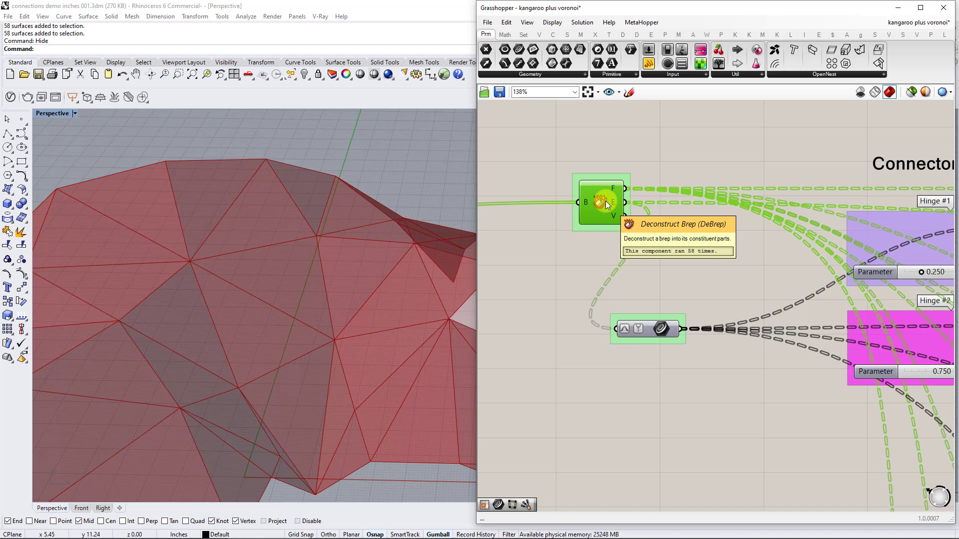
{"action": "left_click", "coordinate": [721, 260]}
{"action": "right_click_drag", "start_coordinate": [721, 260], "coordinate": [648, 269]}
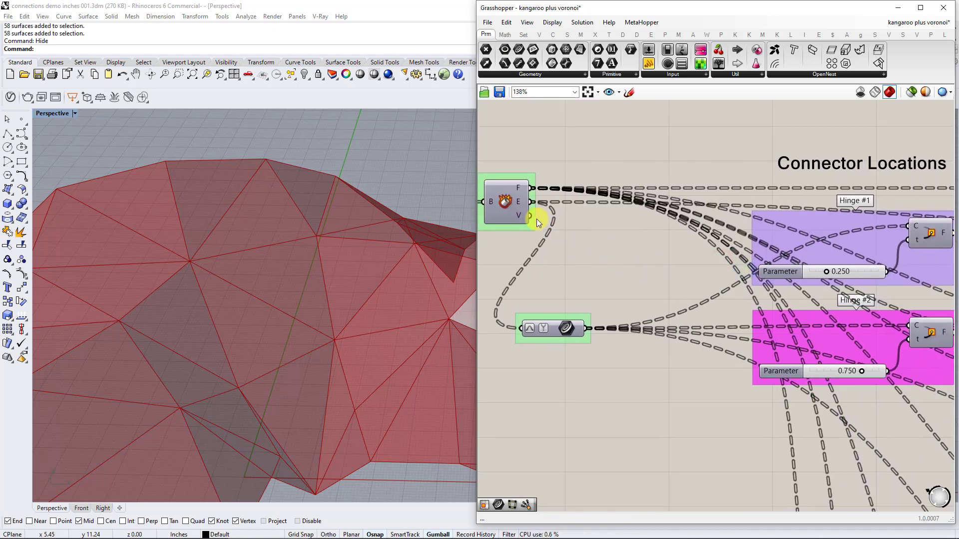
{"action": "left_click", "coordinate": [493, 205]}
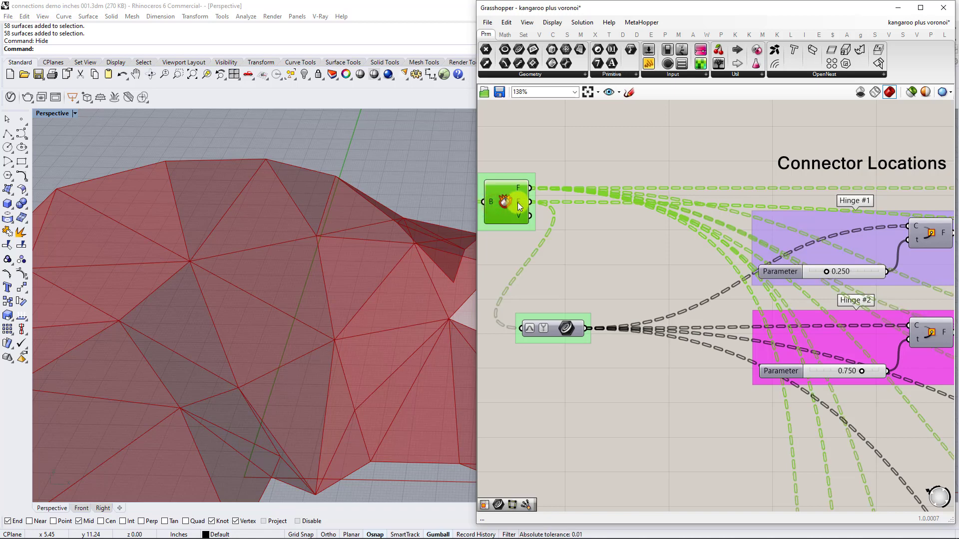
{"action": "left_click", "coordinate": [571, 251]}
- Review the Curve parameter's Simplify and Reparameterize options and compare its data paths with Deconstruct Brep's Edges output
{"action": "left_click", "coordinate": [567, 328]}
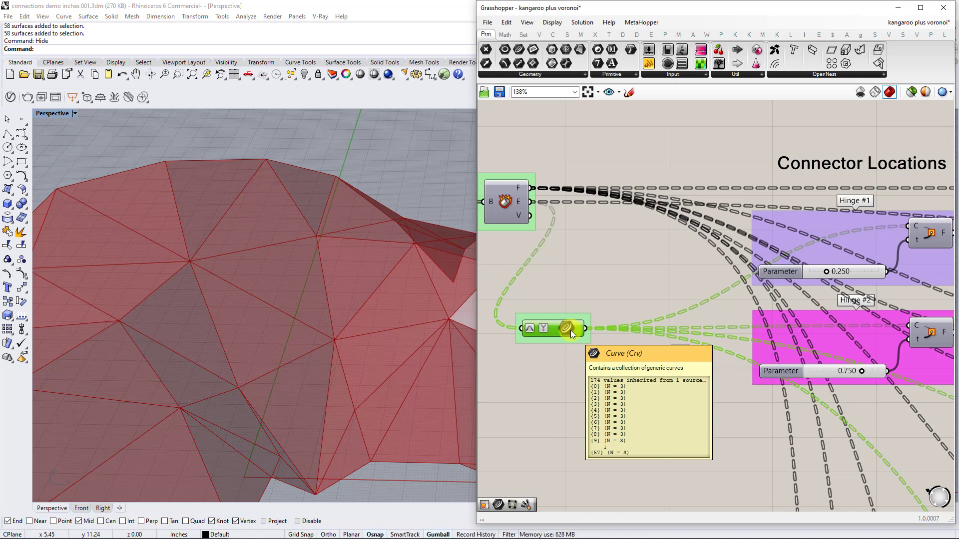
{"action": "right_click", "coordinate": [550, 325]}
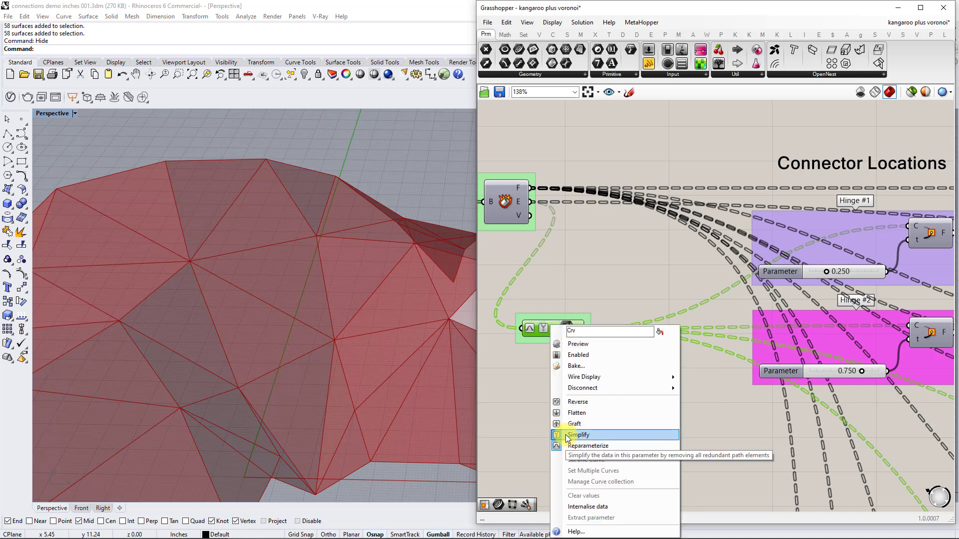
{"action": "left_click", "coordinate": [550, 321]}
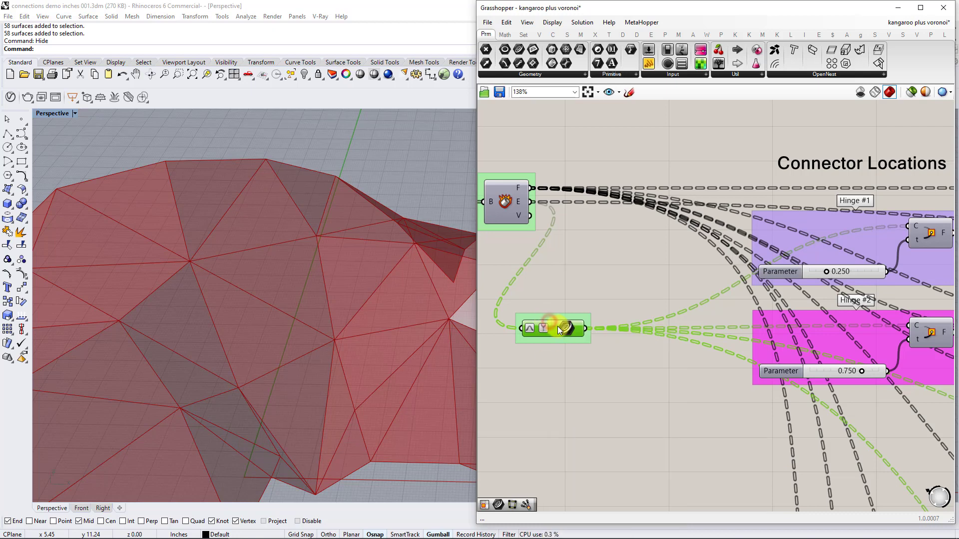
{"action": "mouse_move", "coordinate": [557, 326]}
{"action": "left_click", "coordinate": [517, 200]}
{"action": "mouse_move", "coordinate": [519, 201]}
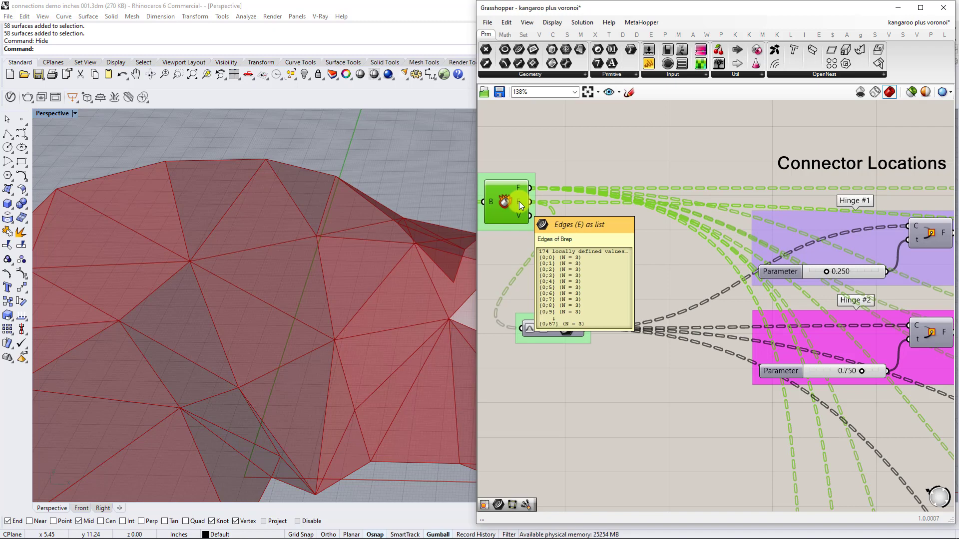
{"action": "mouse_move", "coordinate": [564, 333]}
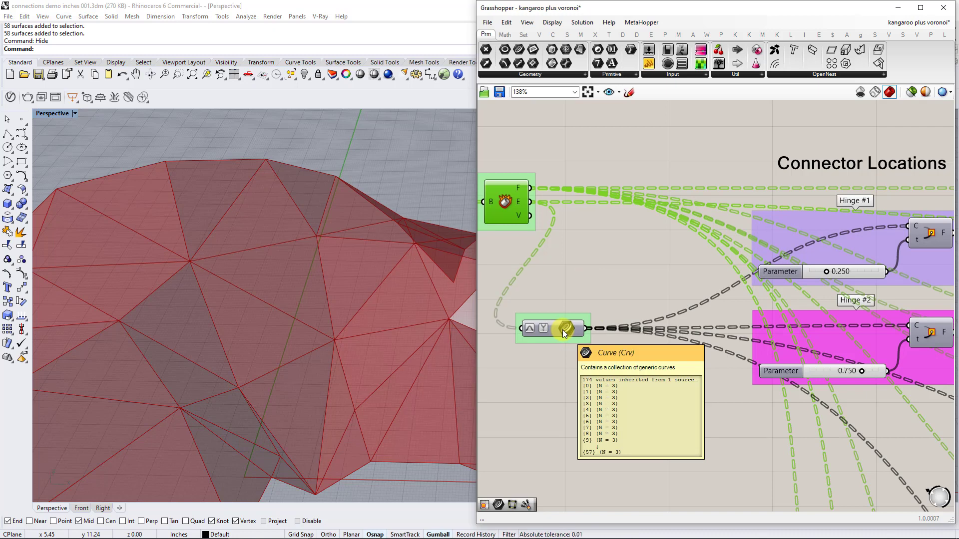
- Show the Hinge #1 frames on the shell again, inspect them up close, and switch their preview off
{"action": "right_click_drag", "start_coordinate": [841, 296], "coordinate": [713, 302]}
{"action": "left_click", "coordinate": [810, 229]}
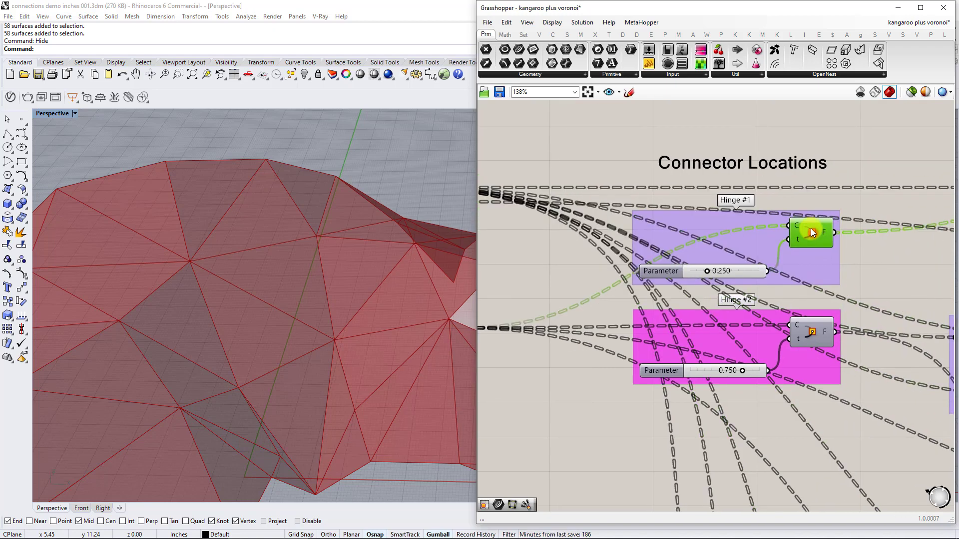
{"action": "right_click", "coordinate": [810, 229]}
{"action": "left_click", "coordinate": [840, 249]}
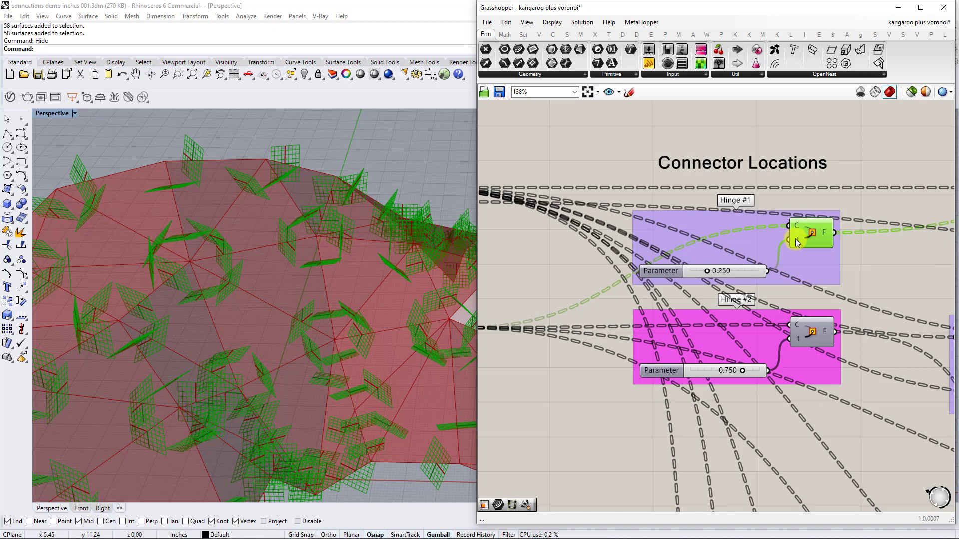
{"action": "right_click_drag", "start_coordinate": [648, 296], "coordinate": [679, 285]}
{"action": "right_click_drag", "start_coordinate": [376, 232], "coordinate": [302, 226]}
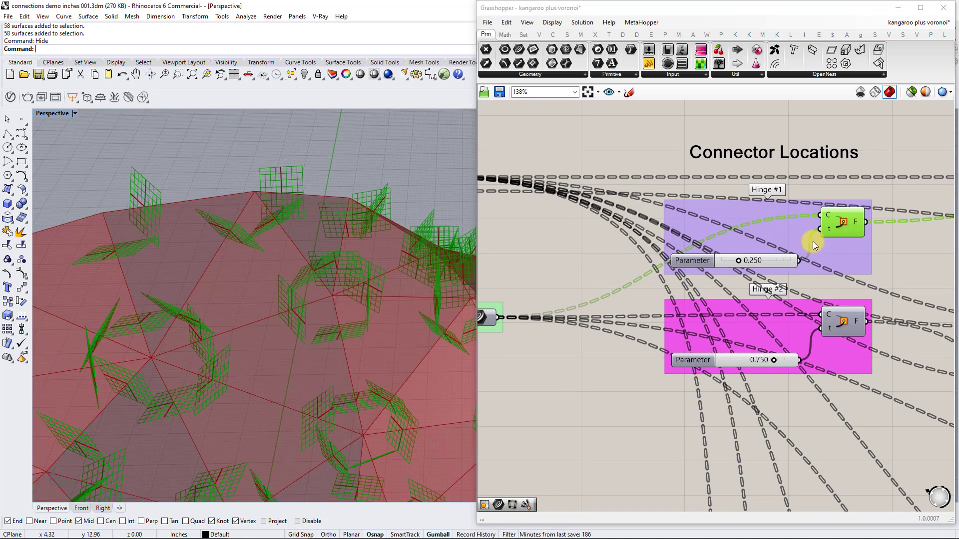
{"action": "right_click", "coordinate": [843, 224]}
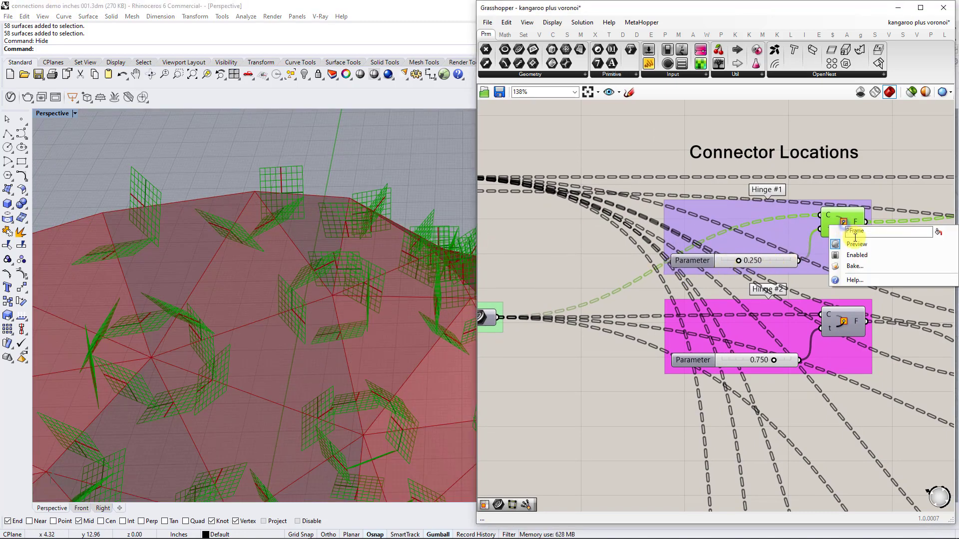
{"action": "left_click", "coordinate": [856, 243]}
- Turn on the preview of the Custom Preview component with the green swatch and inspect the connector slots on the shell
{"action": "right_click_drag", "start_coordinate": [871, 244], "coordinate": [499, 225]}
{"action": "scroll", "coordinate": [782, 238], "scroll_direction": "down", "scroll_amount": 7}
{"action": "right_click_drag", "start_coordinate": [874, 251], "coordinate": [674, 225]}
{"action": "right_click_drag", "start_coordinate": [839, 242], "coordinate": [806, 240]}
{"action": "scroll", "coordinate": [796, 254], "scroll_direction": "up", "scroll_amount": 1}
{"action": "scroll", "coordinate": [795, 253], "scroll_direction": "up", "scroll_amount": 3}
{"action": "right_click_drag", "start_coordinate": [623, 197], "coordinate": [729, 243]}
{"action": "right_click", "coordinate": [665, 198]}
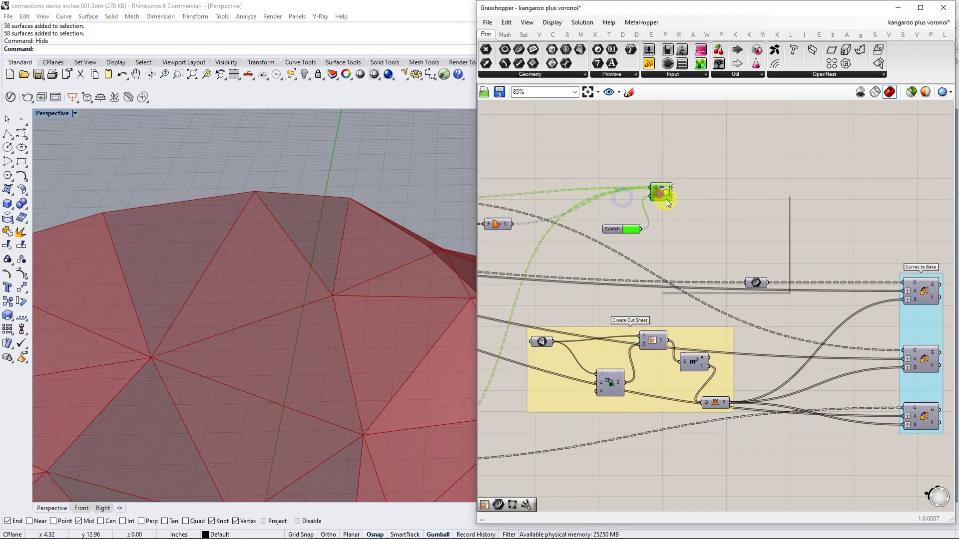
{"action": "left_click", "coordinate": [682, 212]}
{"action": "right_click_drag", "start_coordinate": [309, 234], "coordinate": [325, 219]}
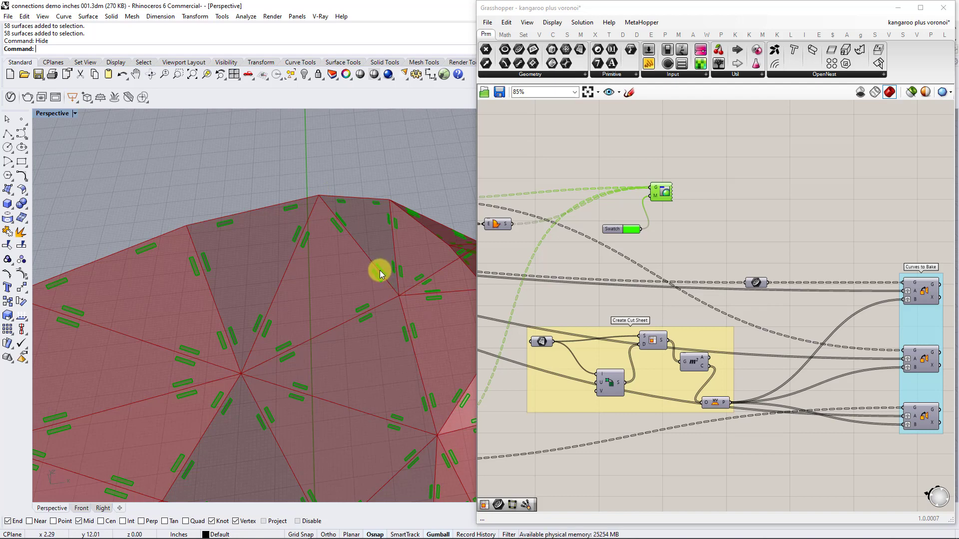
{"action": "right_click_drag", "start_coordinate": [352, 237], "coordinate": [350, 257]}
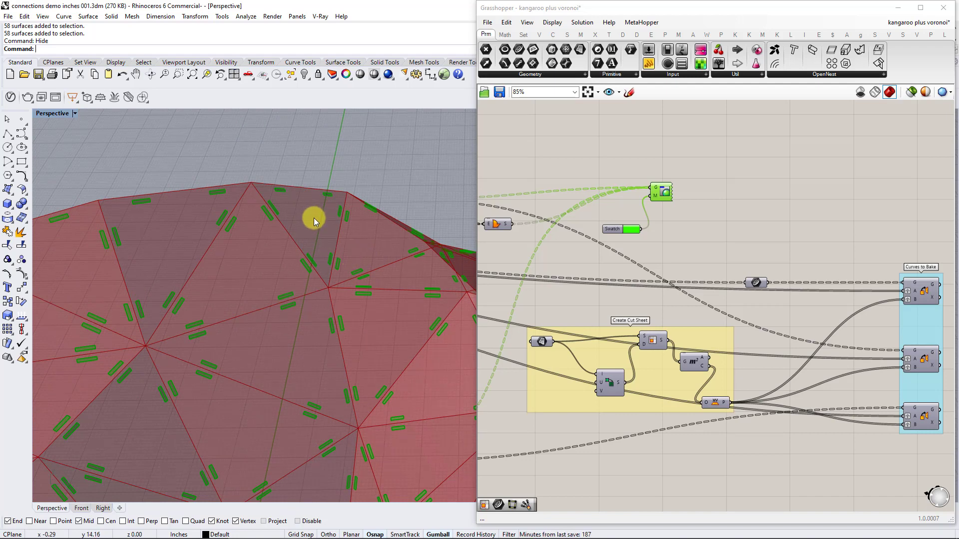
- Return to the Connector Locations groups and examine the Hinge #1 and Hinge #2 parameter sliders
{"action": "right_click_drag", "start_coordinate": [535, 250], "coordinate": [747, 256]}
{"action": "scroll", "coordinate": [747, 257], "scroll_direction": "down", "scroll_amount": 3}
{"action": "right_click_drag", "start_coordinate": [599, 250], "coordinate": [819, 252]}
{"action": "scroll", "coordinate": [581, 220], "scroll_direction": "up", "scroll_amount": 2}
{"action": "right_click_drag", "start_coordinate": [619, 231], "coordinate": [819, 250]}
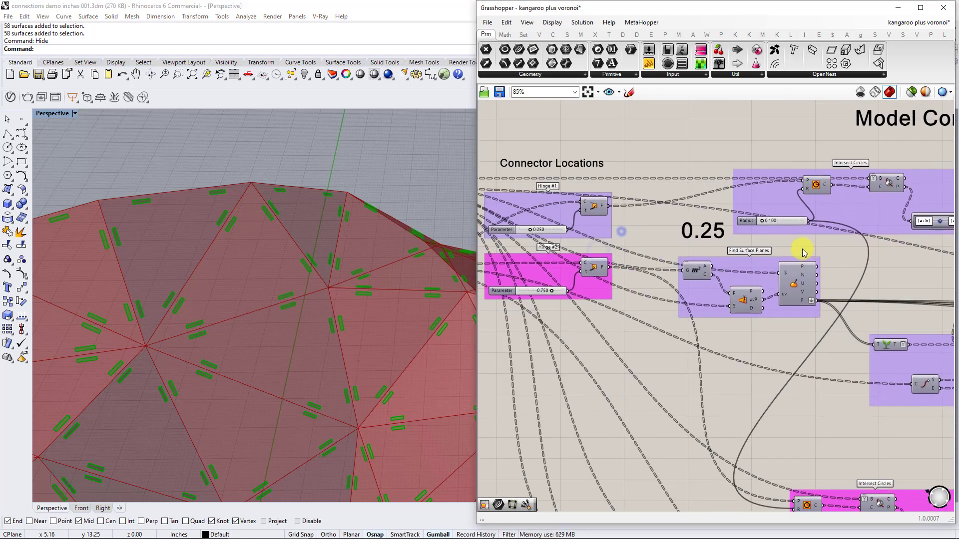
{"action": "right_click_drag", "start_coordinate": [579, 214], "coordinate": [754, 225]}
{"action": "scroll", "coordinate": [754, 225], "scroll_direction": "up", "scroll_amount": 2}
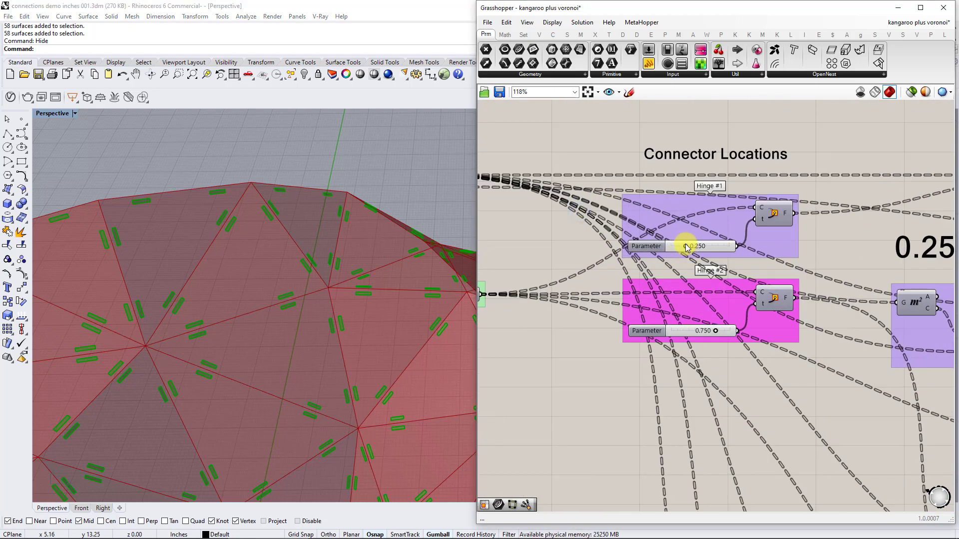
{"action": "mouse_move", "coordinate": [684, 244]}
{"action": "left_mouse_down"}
{"action": "mouse_move", "coordinate": [697, 247]}
{"action": "mouse_move", "coordinate": [685, 245]}
{"action": "left_mouse_up"}
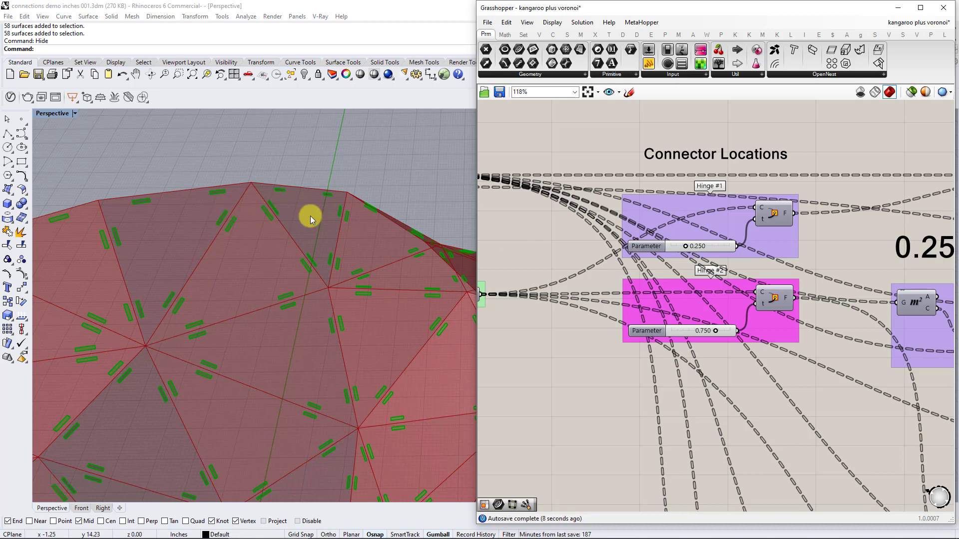
{"action": "right_click_drag", "start_coordinate": [737, 238], "coordinate": [704, 240]}
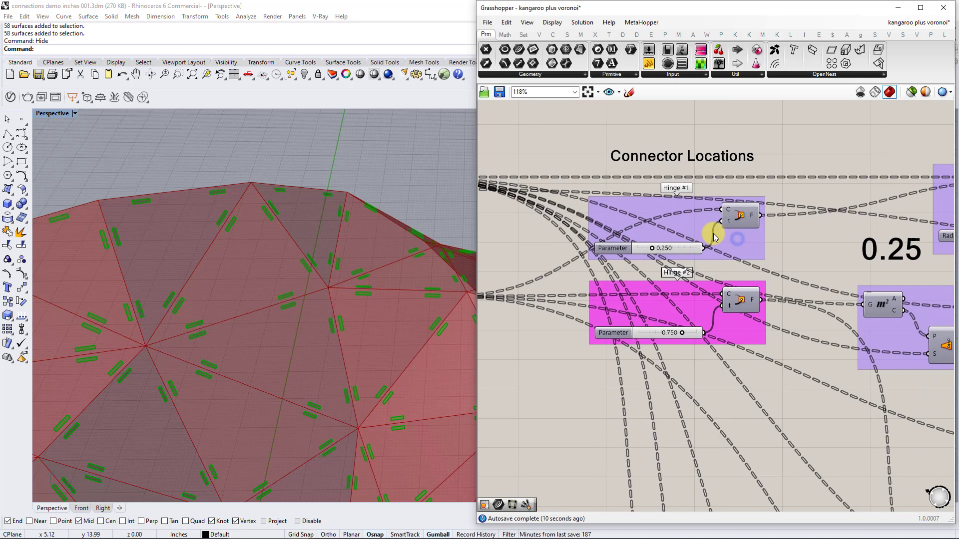
- Compare the Parameter sliders and curve frame components in the Hinge #1 and Hinge #2 groups
{"action": "left_click", "coordinate": [680, 248]}
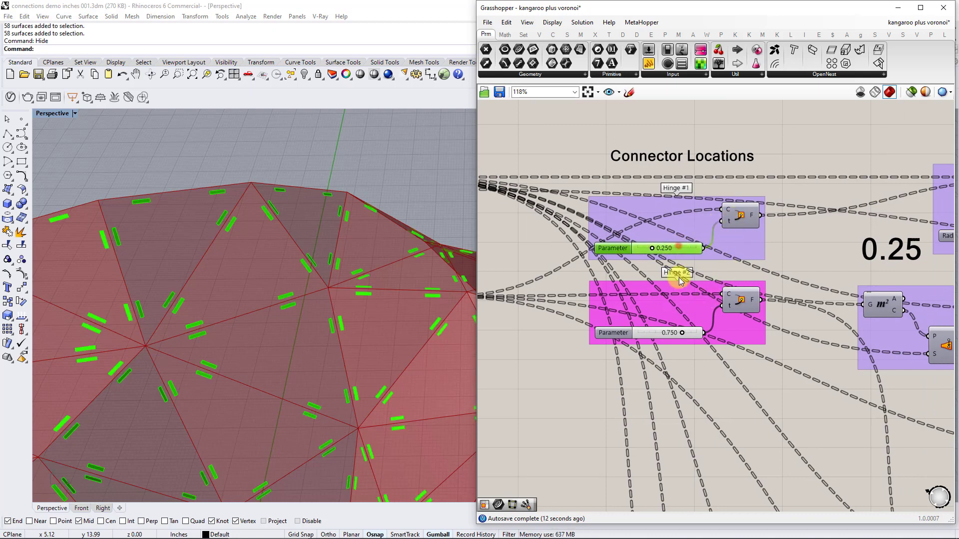
{"action": "left_click", "coordinate": [692, 332]}
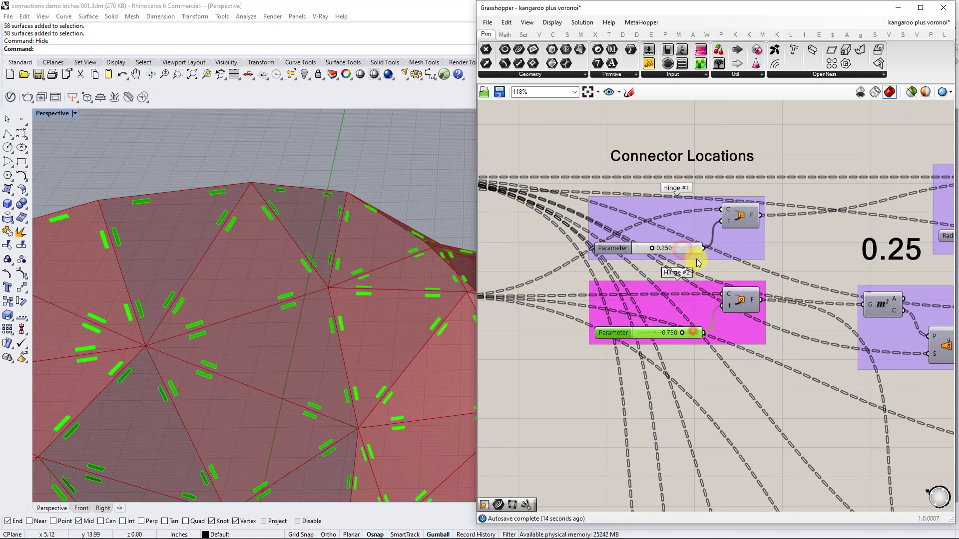
{"action": "left_click", "coordinate": [693, 250]}
{"action": "left_click", "coordinate": [691, 332]}
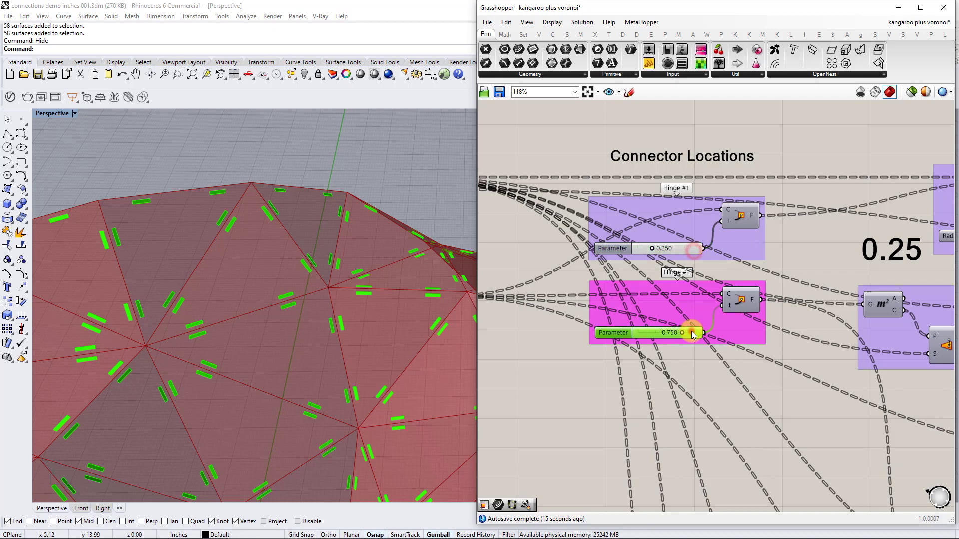
{"action": "left_click", "coordinate": [744, 299]}
{"action": "left_click", "coordinate": [776, 249]}
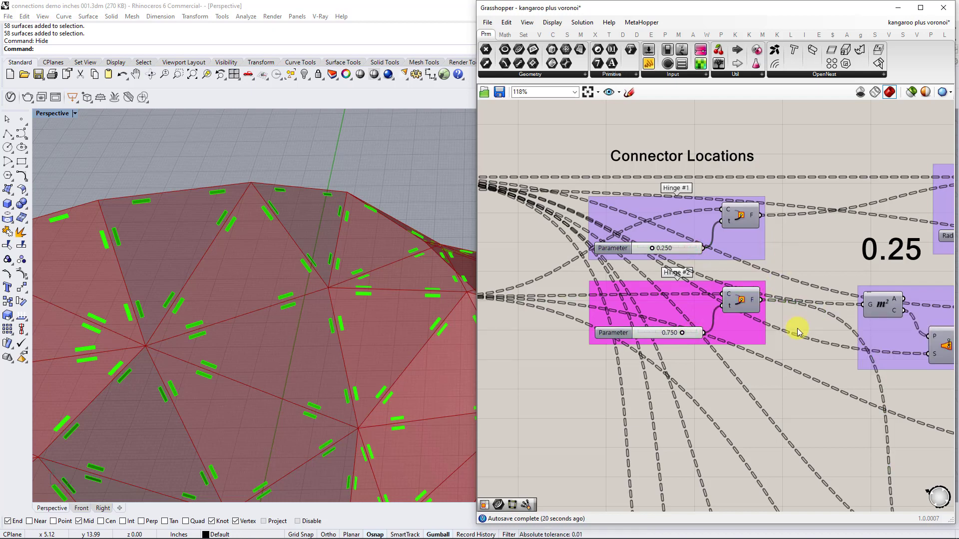
- Turn on the preview of the frame components in both the Hinge #1 and Hinge #2 groups and inspect the planes
{"action": "left_click", "coordinate": [787, 255]}
{"action": "left_click", "coordinate": [741, 222]}
{"action": "right_click", "coordinate": [742, 222]}
{"action": "left_click", "coordinate": [756, 240]}
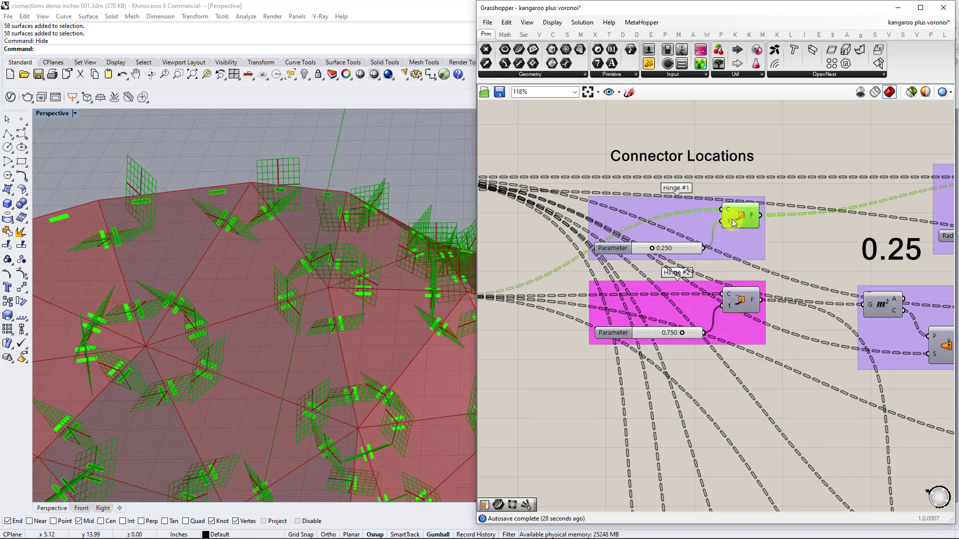
{"action": "left_click", "coordinate": [739, 296]}
{"action": "right_click", "coordinate": [739, 295]}
{"action": "left_click", "coordinate": [748, 312]}
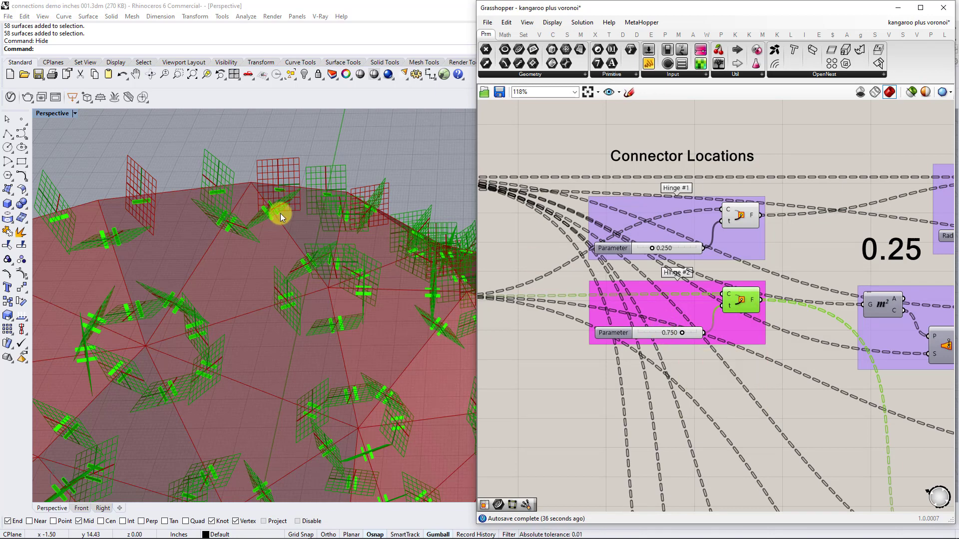
- Check the Preview Plane Size display setting that controls how large the hinge frames are drawn
{"action": "left_click", "coordinate": [551, 23]}
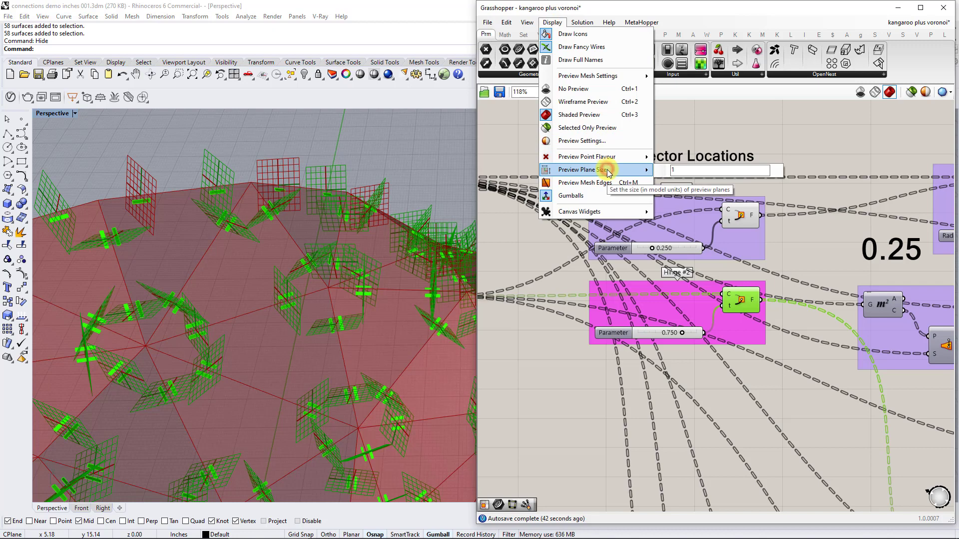
{"action": "mouse_move", "coordinate": [610, 170]}
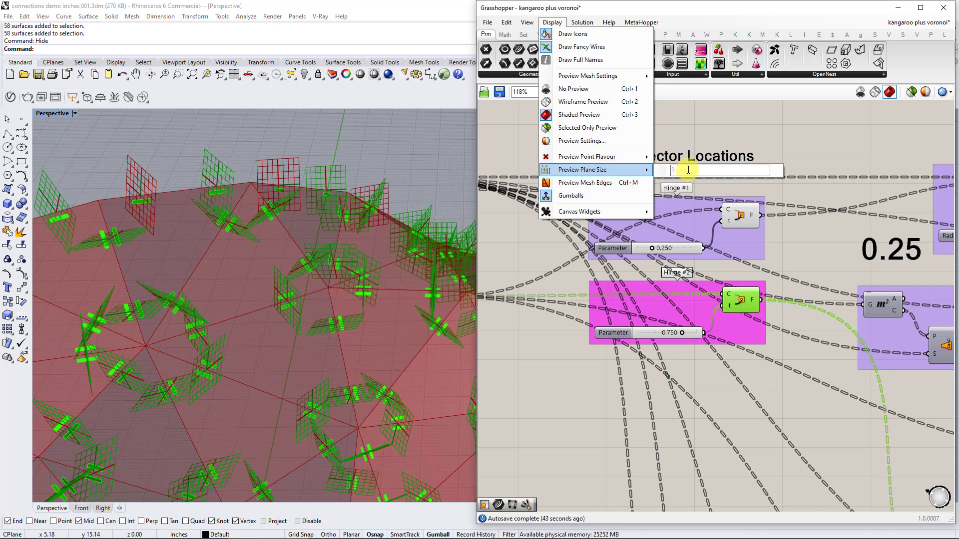
{"action": "left_click", "coordinate": [706, 133]}
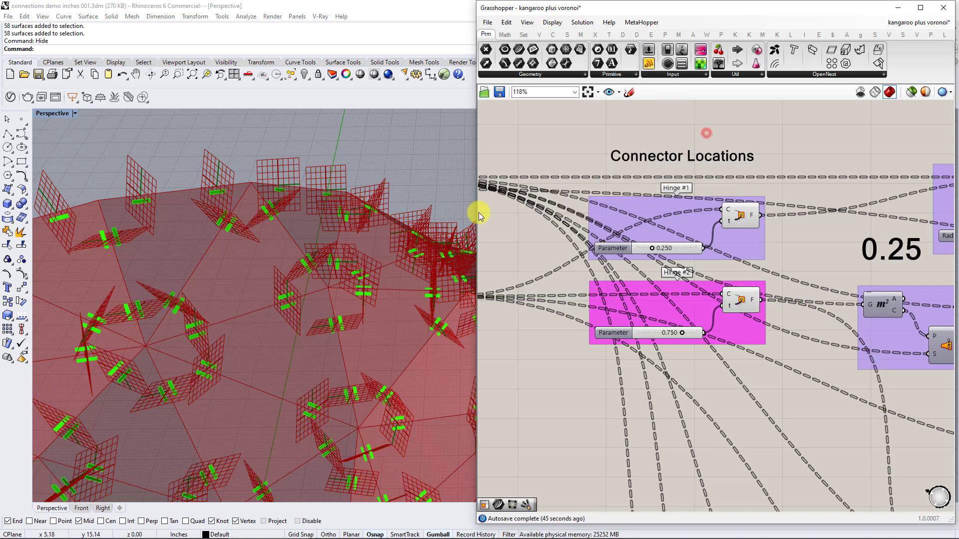
- Switch off the preview of the Hinge #1 and Hinge #2 frame components
{"action": "left_click", "coordinate": [740, 219]}
{"action": "left_click", "coordinate": [739, 292], "text": "shift"}
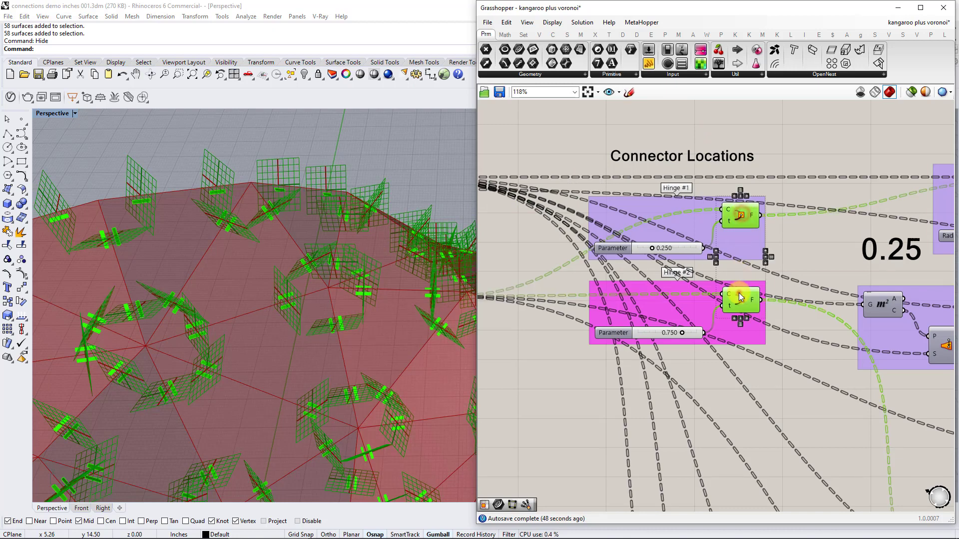
{"action": "right_click", "coordinate": [739, 294]}
{"action": "left_click", "coordinate": [751, 311]}
{"action": "left_click", "coordinate": [767, 261]}
{"action": "left_click", "coordinate": [742, 205]}
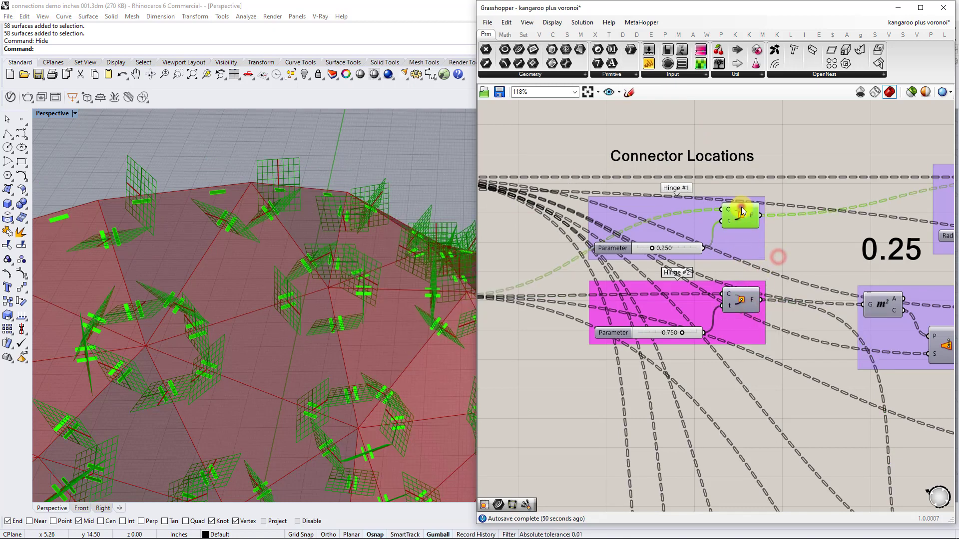
{"action": "right_click", "coordinate": [741, 206]}
{"action": "left_click", "coordinate": [760, 228]}
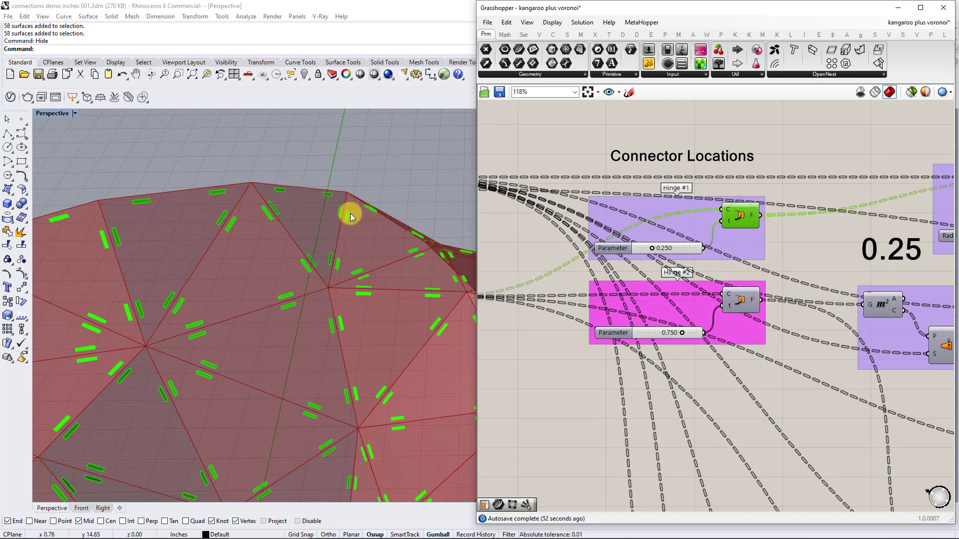
- Turn off the preview of the Custom Preview component with the green swatch
{"action": "right_click_drag", "start_coordinate": [783, 210], "coordinate": [648, 217]}
{"action": "scroll", "coordinate": [631, 236], "scroll_direction": "down", "scroll_amount": 3}
{"action": "right_click_drag", "start_coordinate": [857, 261], "coordinate": [671, 256]}
{"action": "right_click_drag", "start_coordinate": [844, 254], "coordinate": [616, 243]}
{"action": "right_click_drag", "start_coordinate": [860, 252], "coordinate": [765, 235]}
{"action": "right_click", "coordinate": [774, 223]}
{"action": "left_click", "coordinate": [798, 246]}
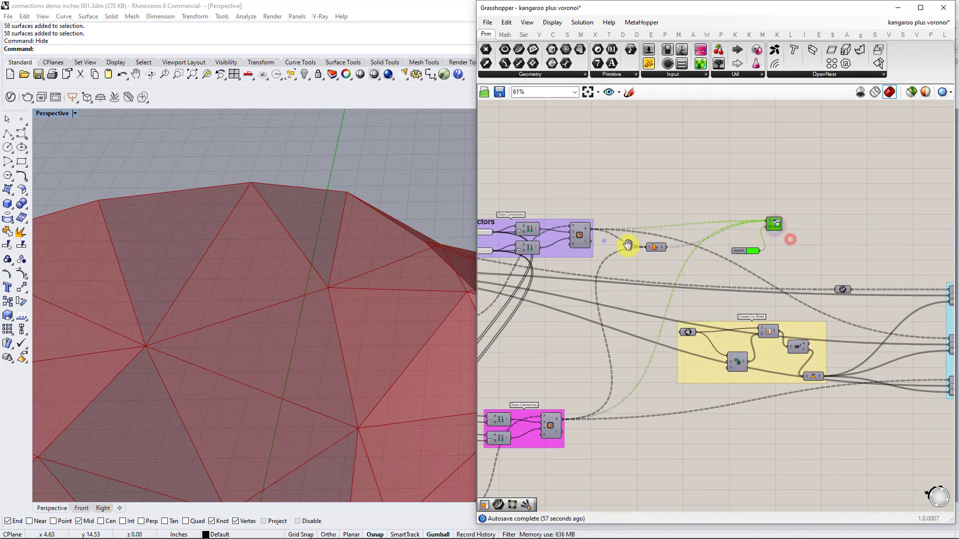
- Turn on the preview of the circle component in the purple Intersect Circles group and inspect its circles on the shell
{"action": "right_click_drag", "start_coordinate": [627, 241], "coordinate": [837, 254]}
{"action": "right_click_drag", "start_coordinate": [679, 252], "coordinate": [899, 261]}
{"action": "scroll", "coordinate": [834, 248], "scroll_direction": "up", "scroll_amount": 3}
{"action": "right_click_drag", "start_coordinate": [837, 248], "coordinate": [611, 270]}
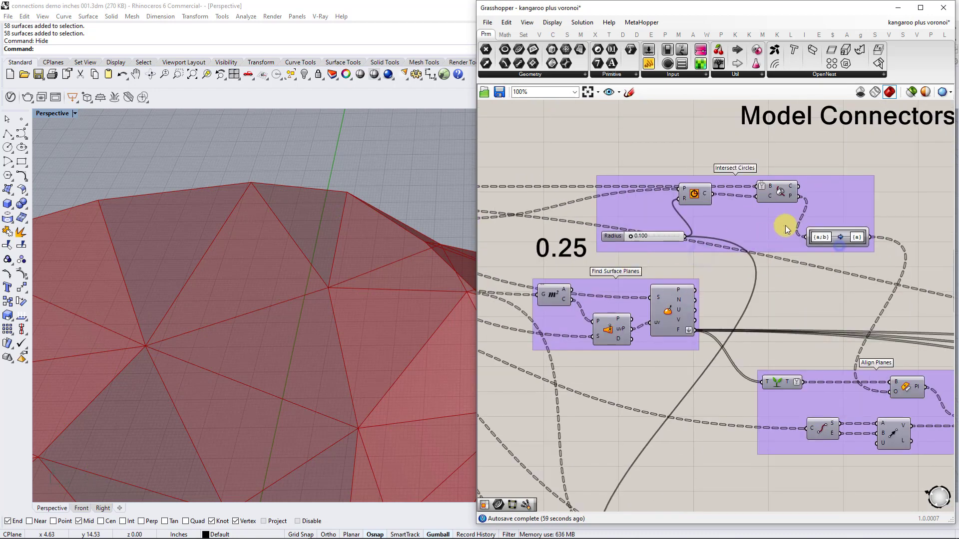
{"action": "right_click_drag", "start_coordinate": [723, 231], "coordinate": [741, 232]}
{"action": "right_click", "coordinate": [714, 195]}
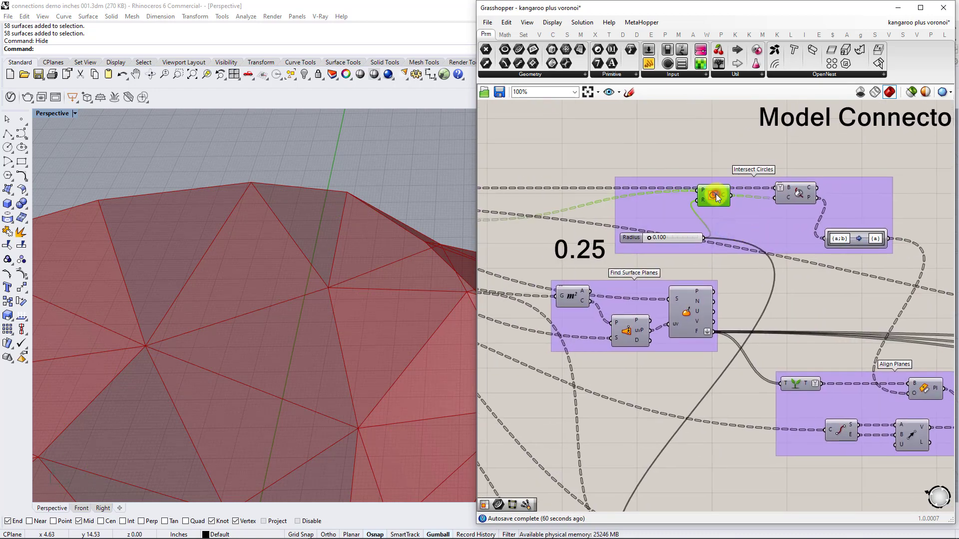
{"action": "left_click", "coordinate": [736, 221]}
{"action": "scroll", "coordinate": [350, 233], "scroll_direction": "up", "scroll_amount": 2}
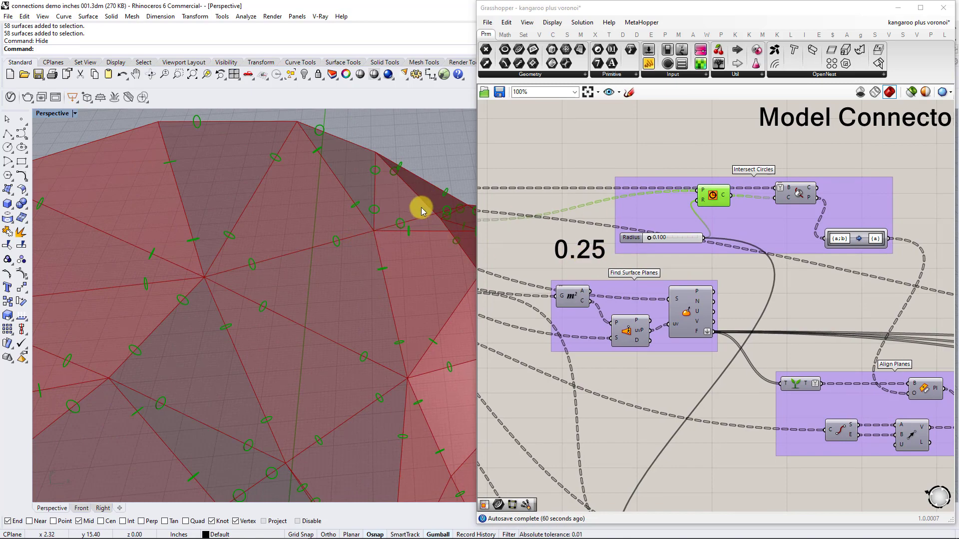
- Examine the Model Connectors layout, comparing the purple 0.25 component chain with the matching magenta 0.75 chain
{"action": "scroll", "coordinate": [510, 231], "scroll_direction": "down", "scroll_amount": 4}
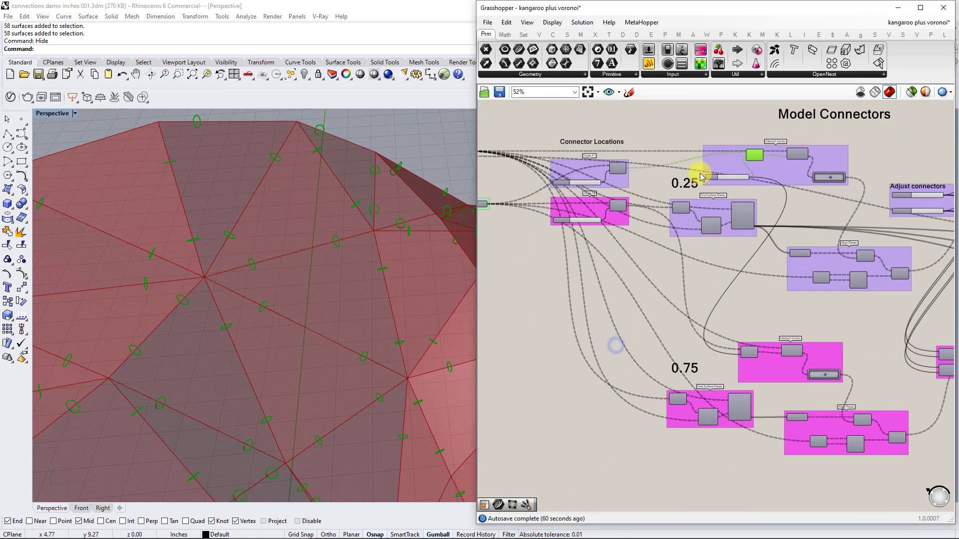
{"action": "right_click_drag", "start_coordinate": [674, 191], "coordinate": [629, 192]}
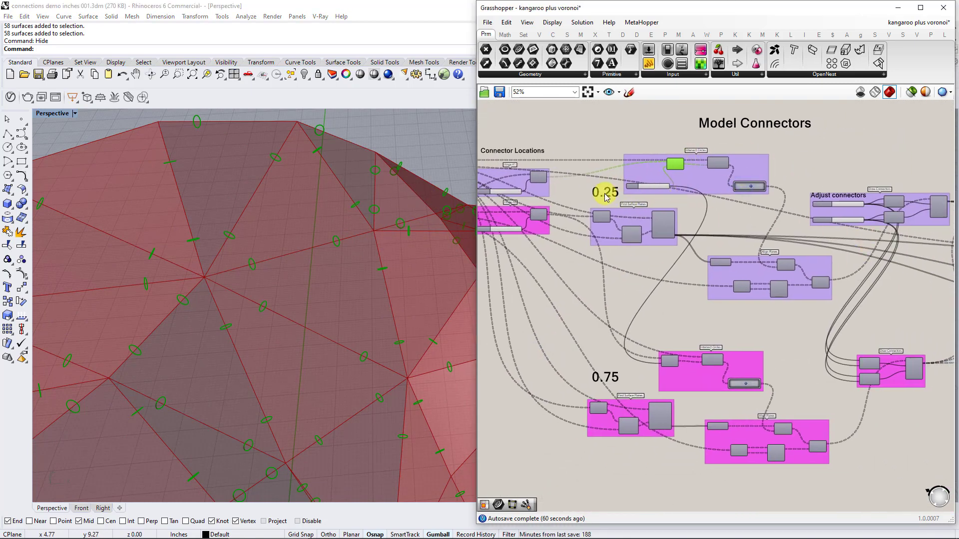
{"action": "right_click_drag", "start_coordinate": [754, 216], "coordinate": [712, 213]}
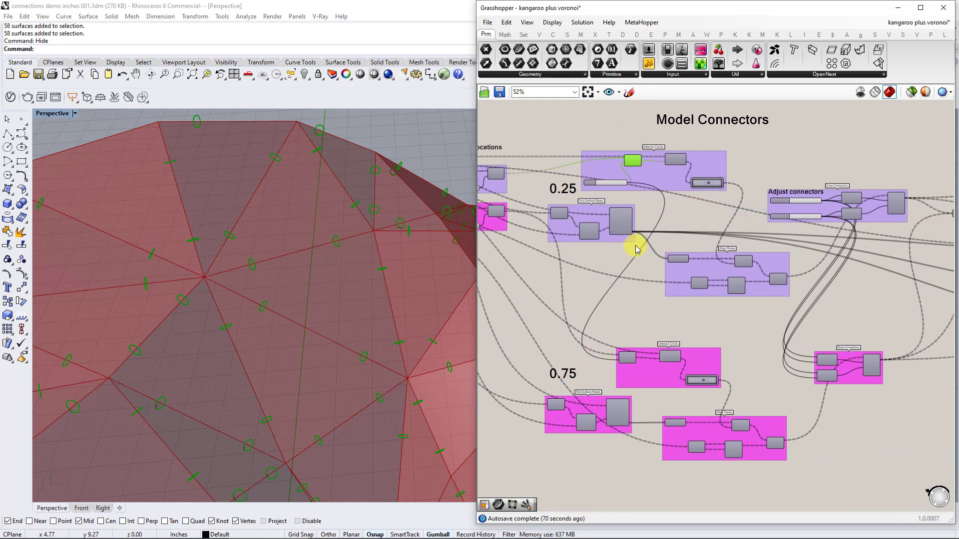
{"action": "right_click_drag", "start_coordinate": [637, 251], "coordinate": [649, 304]}
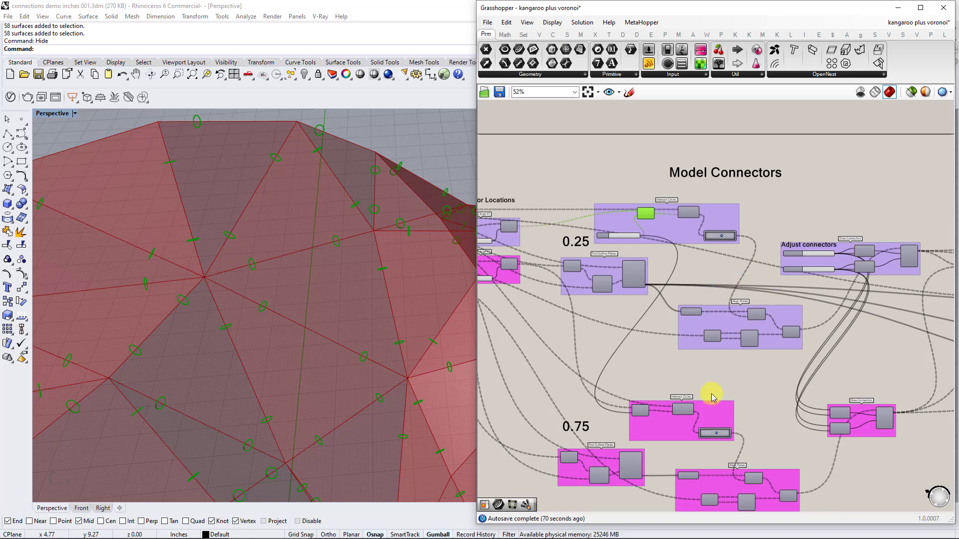
{"action": "right_click_drag", "start_coordinate": [718, 389], "coordinate": [764, 358]}
{"action": "scroll", "coordinate": [810, 363], "scroll_direction": "up", "scroll_amount": 2}
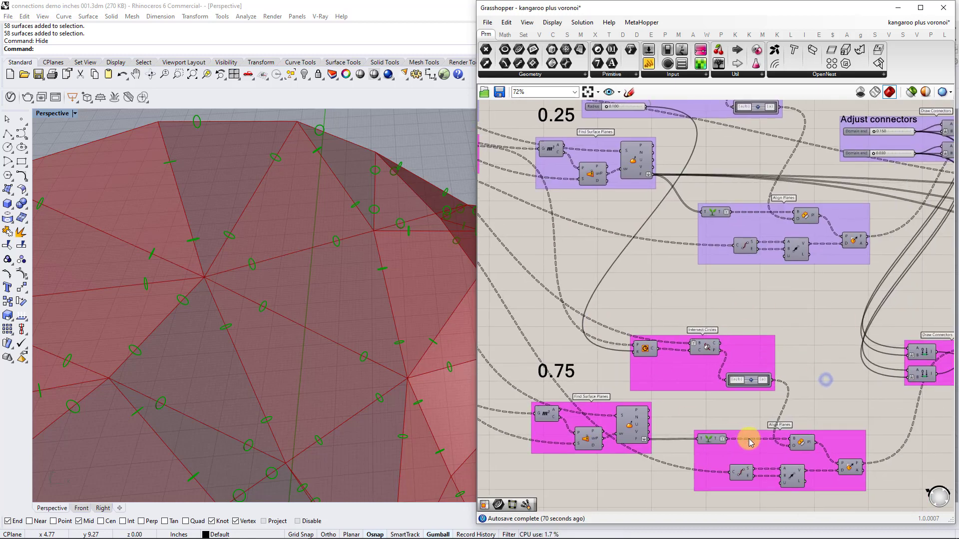
{"action": "right_click_drag", "start_coordinate": [670, 336], "coordinate": [807, 395]}
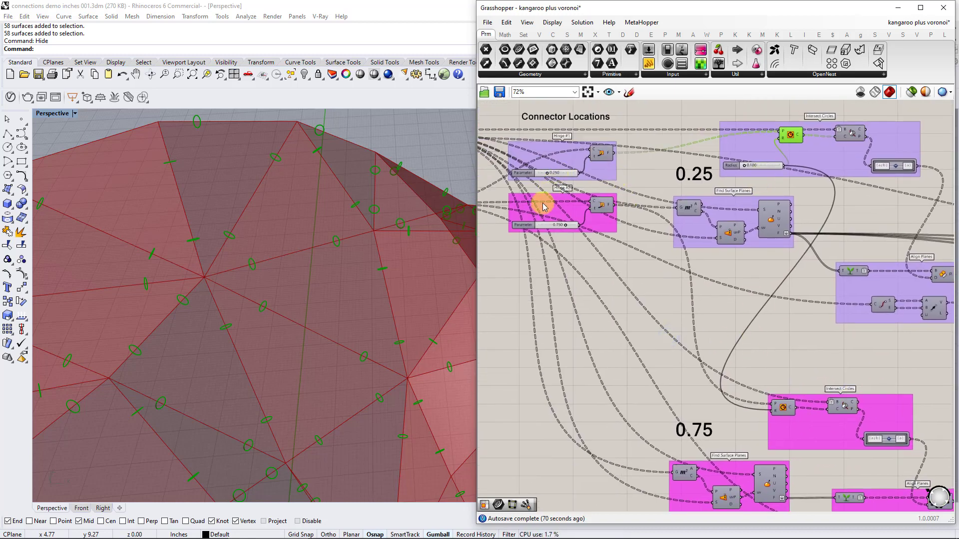
{"action": "left_click", "coordinate": [552, 216]}
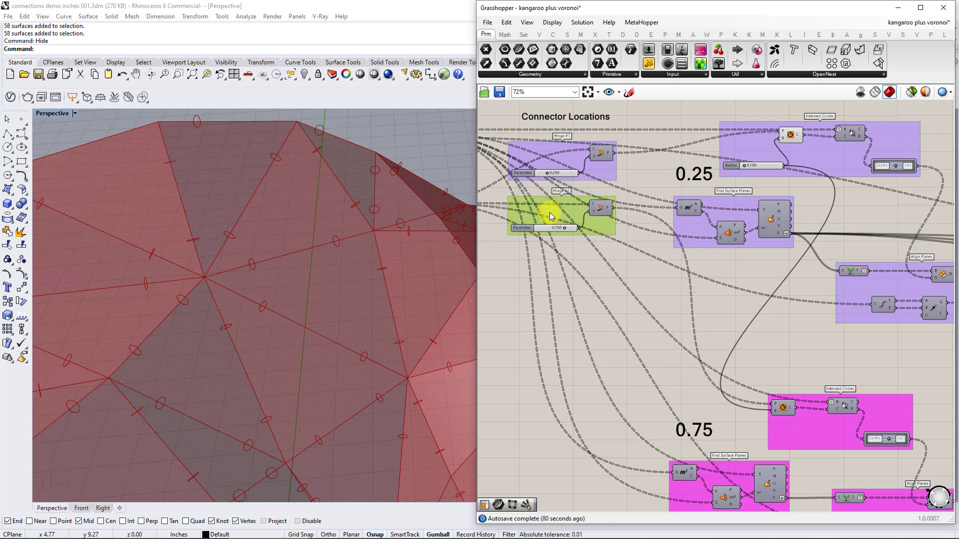
{"action": "right_click_drag", "start_coordinate": [698, 296], "coordinate": [607, 278]}
{"action": "left_click", "coordinate": [697, 320]}
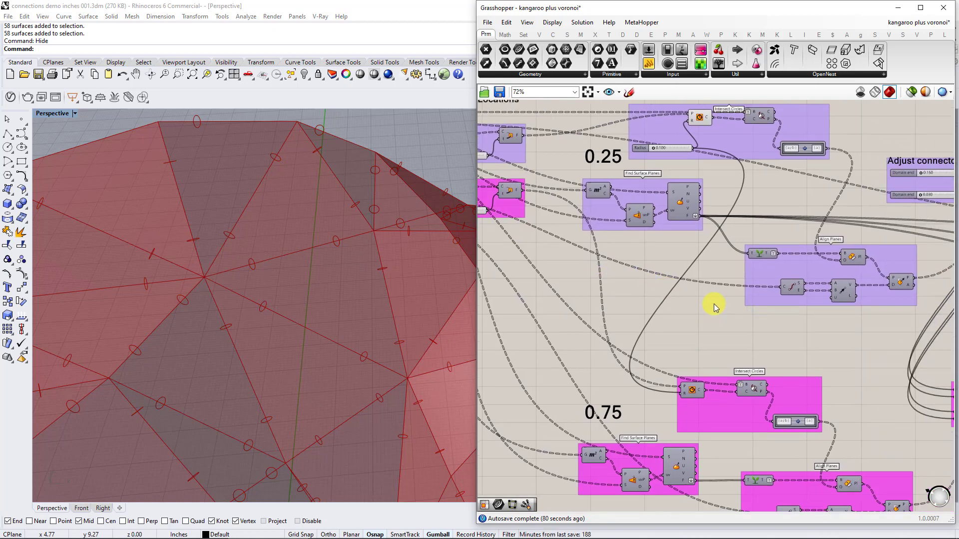
{"action": "scroll", "coordinate": [714, 306], "scroll_direction": "down", "scroll_amount": 2}
{"action": "right_click_drag", "start_coordinate": [793, 330], "coordinate": [705, 320]}
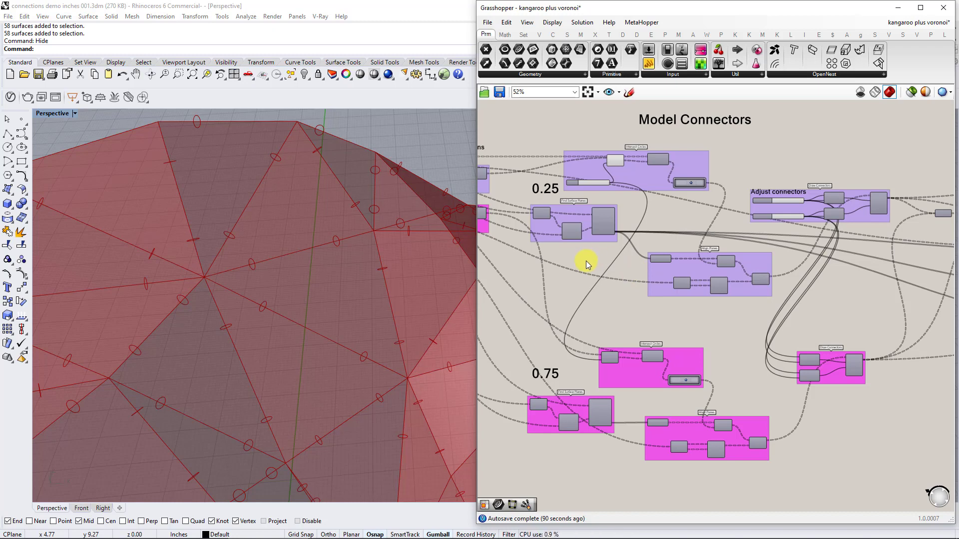
{"action": "scroll", "coordinate": [674, 299], "scroll_direction": "up", "scroll_amount": 2}
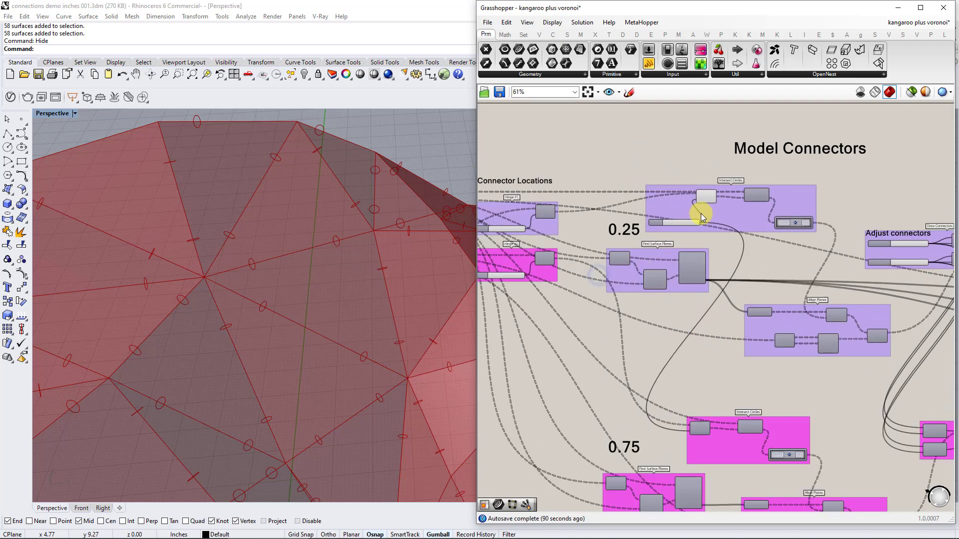
- Inspect the purple group's circles along the shell edges and look through the Physical intersection components
{"action": "left_click", "coordinate": [709, 194]}
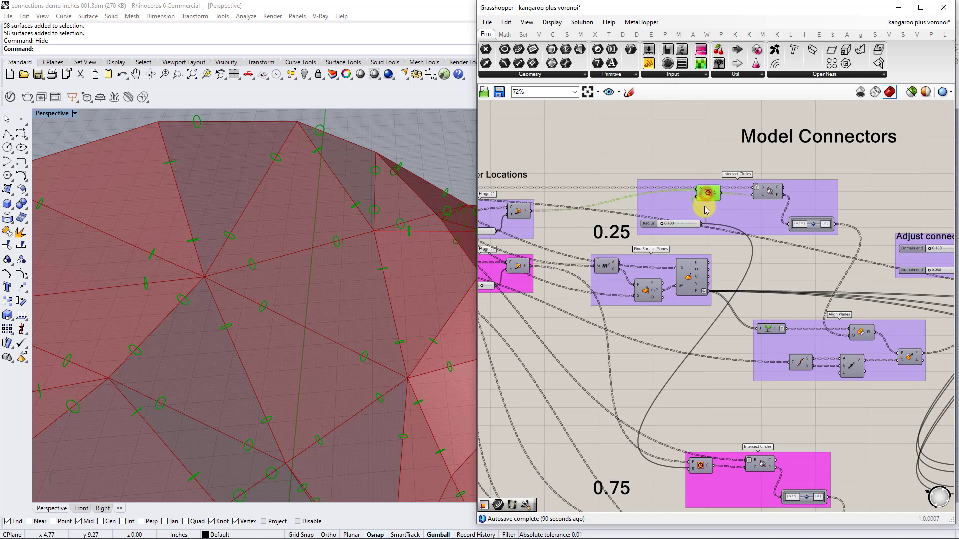
{"action": "mouse_move", "coordinate": [363, 165]}
{"action": "right_mouse_down"}
{"action": "mouse_move", "coordinate": [370, 192]}
{"action": "mouse_move", "coordinate": [358, 163]}
{"action": "right_mouse_up"}
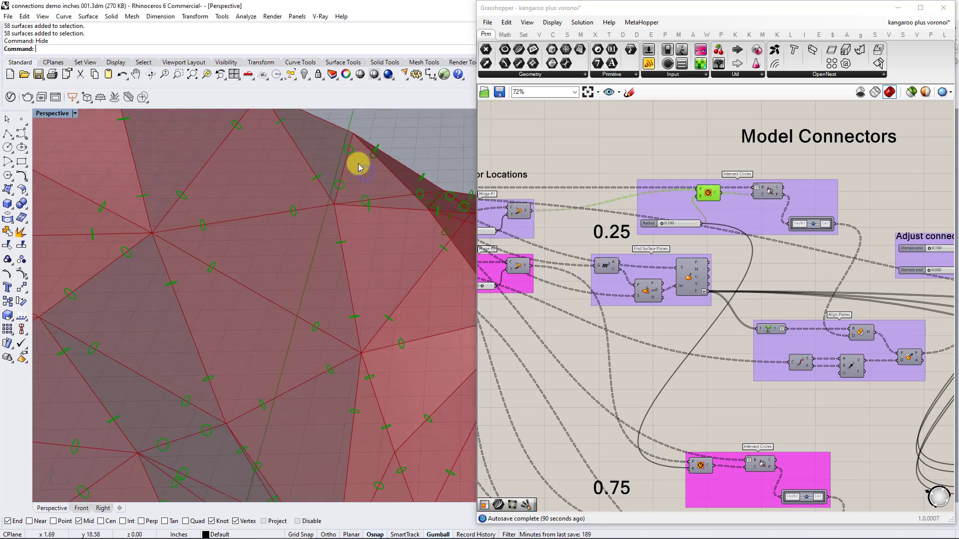
{"action": "scroll", "coordinate": [771, 200], "scroll_direction": "up", "scroll_amount": 1}
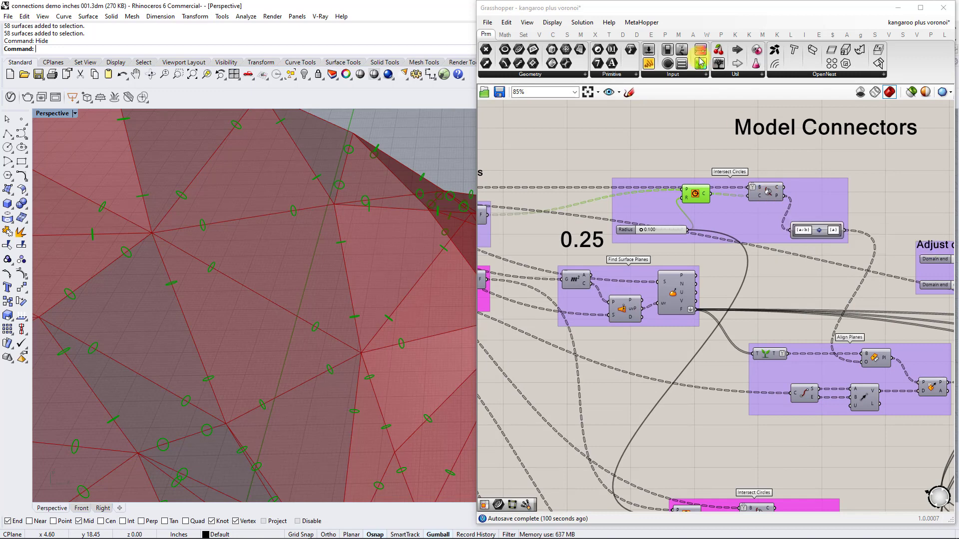
{"action": "left_click", "coordinate": [595, 34]}
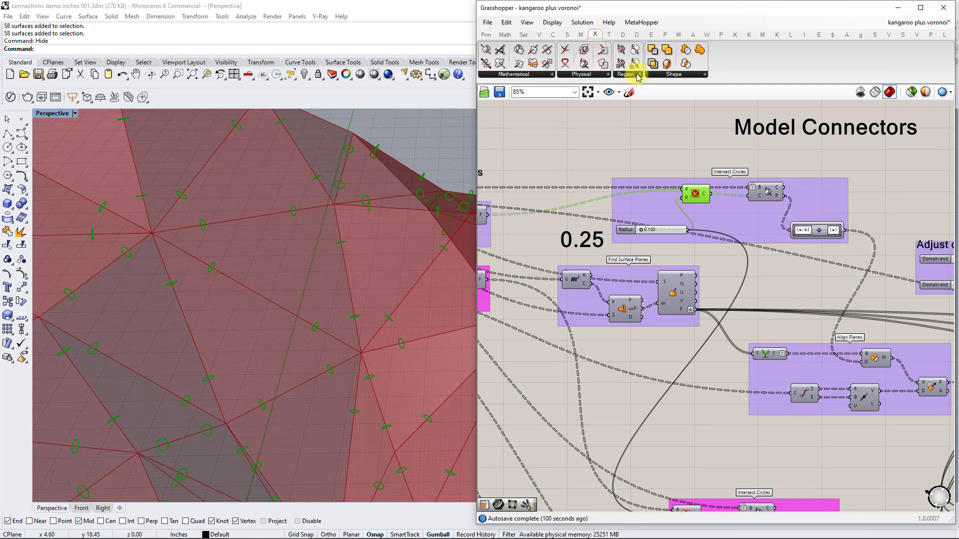
{"action": "left_click", "coordinate": [594, 76]}
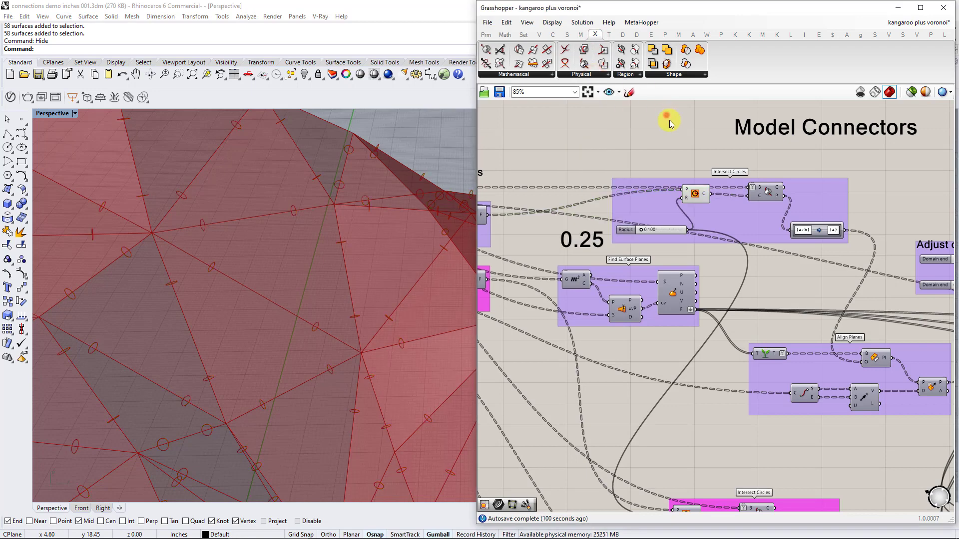
- Toggle the preview of the purple group's circle component off and on again to check its circles
{"action": "right_click", "coordinate": [704, 193]}
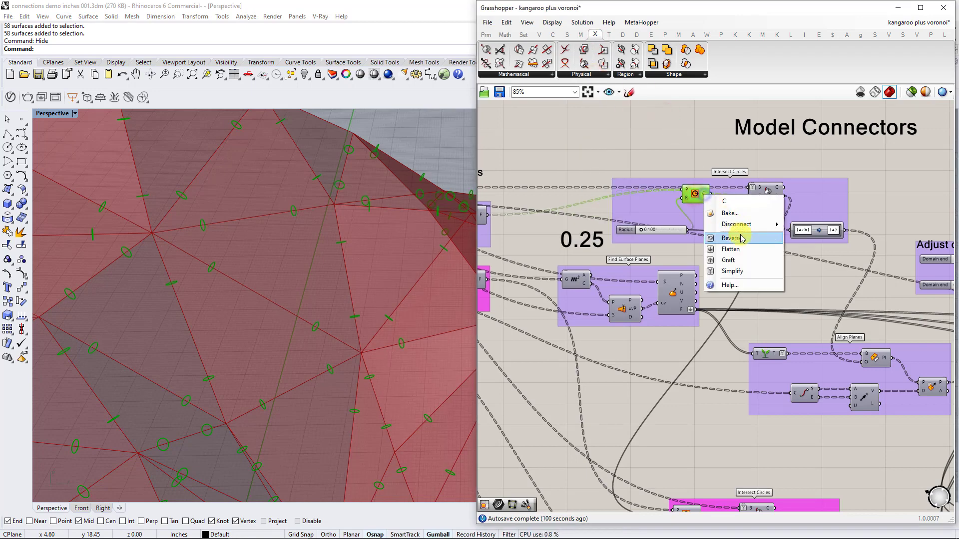
{"action": "right_click", "coordinate": [696, 196]}
{"action": "left_click", "coordinate": [712, 216]}
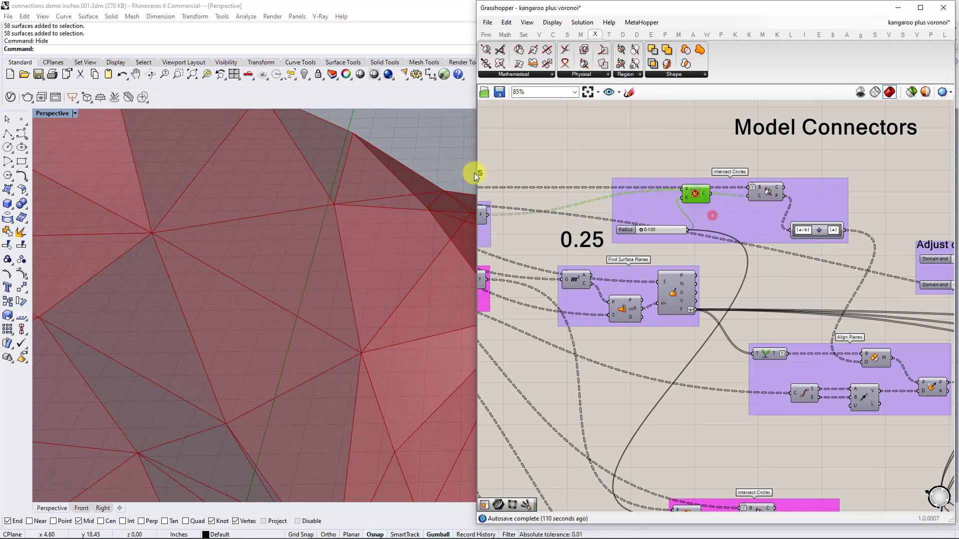
{"action": "right_click", "coordinate": [696, 193]}
{"action": "left_click", "coordinate": [728, 214]}
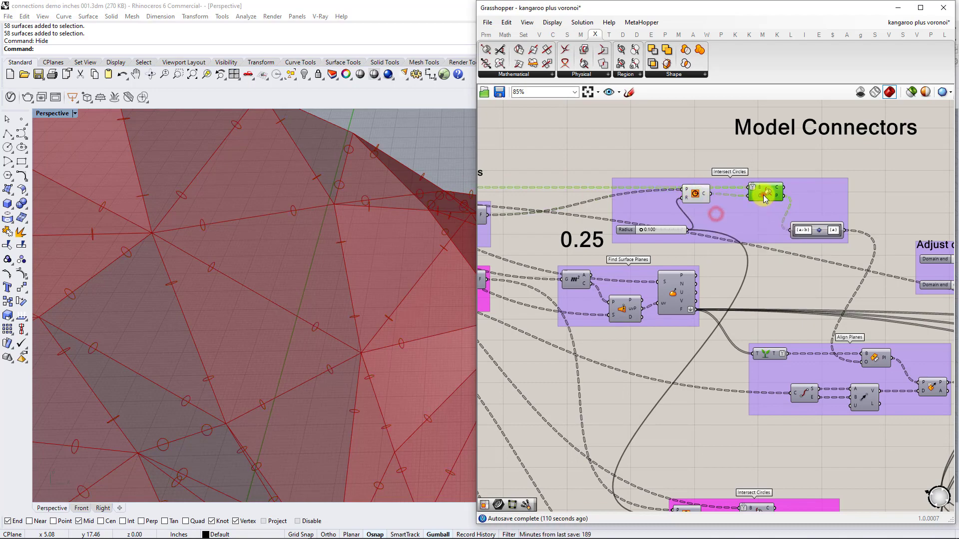
- Turn on the preview of the Brep-curve intersection component in Intersect Circles and inspect its points on the circles up close
{"action": "right_click", "coordinate": [761, 194]}
{"action": "left_click", "coordinate": [793, 214]}
{"action": "right_click_drag", "start_coordinate": [386, 172], "coordinate": [409, 278]}
{"action": "scroll", "coordinate": [299, 276], "scroll_direction": "up", "scroll_amount": 10}
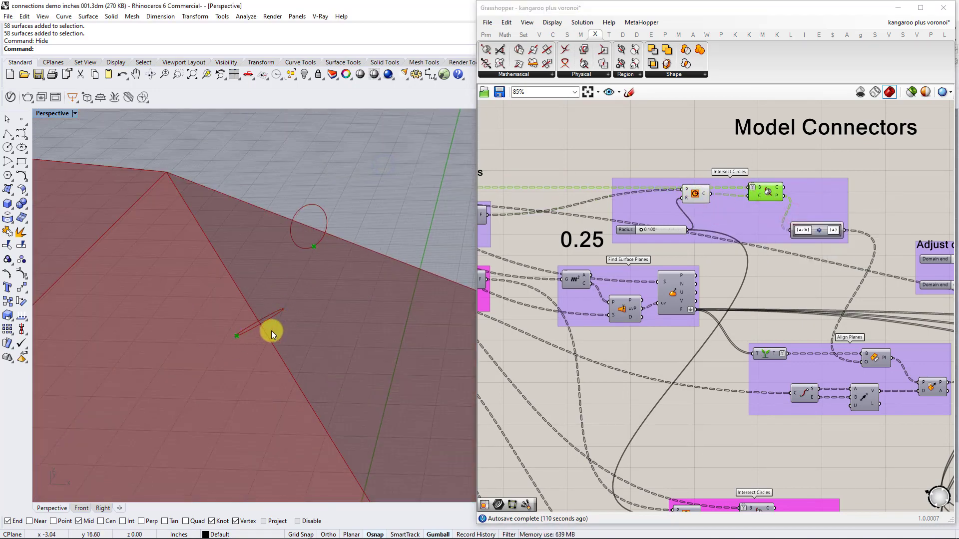
- Toggle the preview of the Hinge #1 perp frame component on and off to check its frames along the shell edges
{"action": "scroll", "coordinate": [265, 313], "scroll_direction": "down", "scroll_amount": 3}
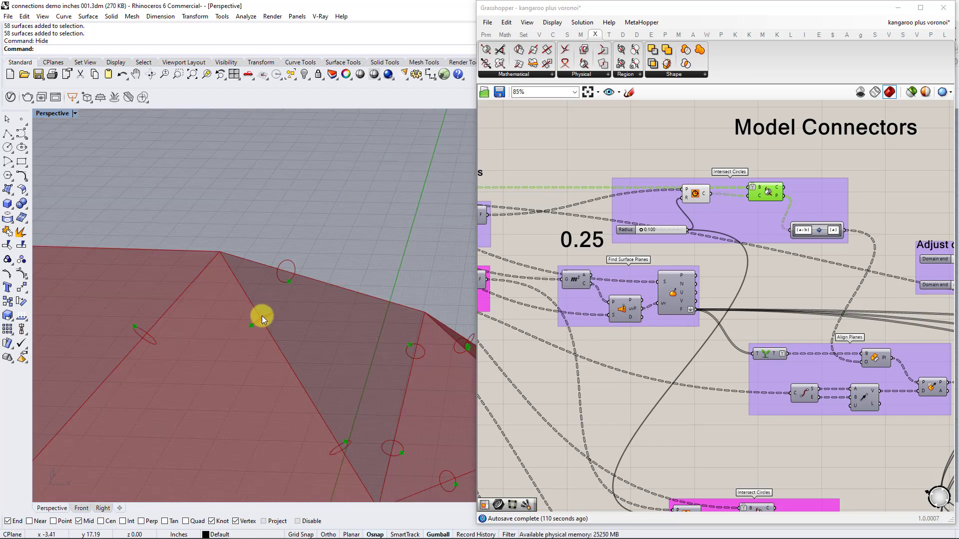
{"action": "right_click_drag", "start_coordinate": [508, 217], "coordinate": [582, 208]}
{"action": "left_click", "coordinate": [548, 207]}
{"action": "right_click", "coordinate": [548, 207]}
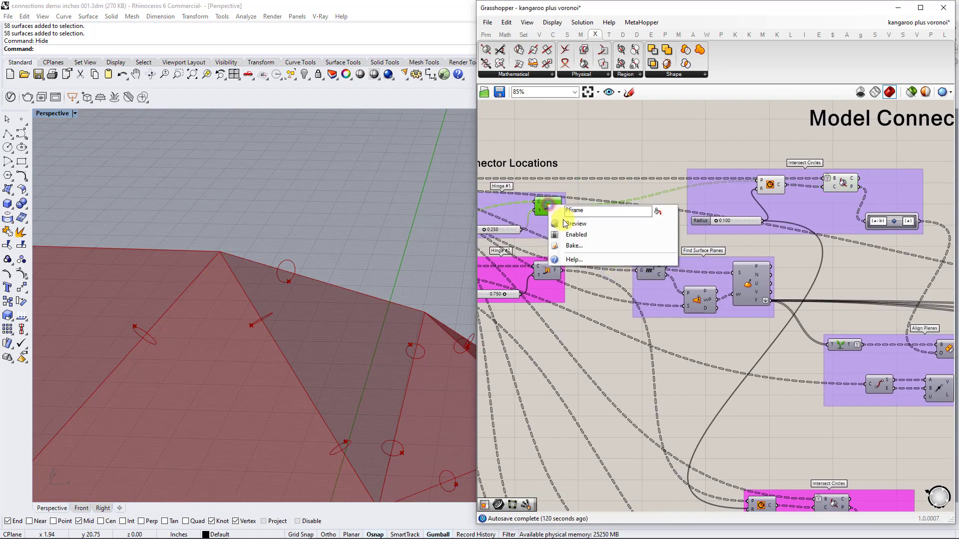
{"action": "left_click", "coordinate": [570, 221]}
{"action": "right_click_drag", "start_coordinate": [304, 303], "coordinate": [352, 279]}
{"action": "right_click", "coordinate": [550, 209]}
{"action": "left_click", "coordinate": [571, 221]}
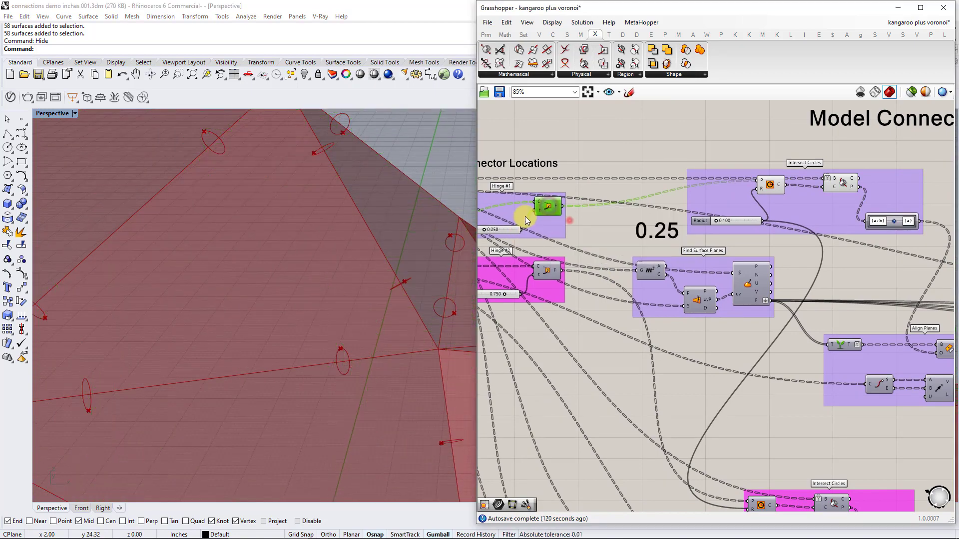
- Inspect the circles and their intersection points along the shell's triangle edges, and review the Hinge #1 parameter under Connector Locations
{"action": "right_click_drag", "start_coordinate": [372, 194], "coordinate": [390, 248], "text": "shift"}
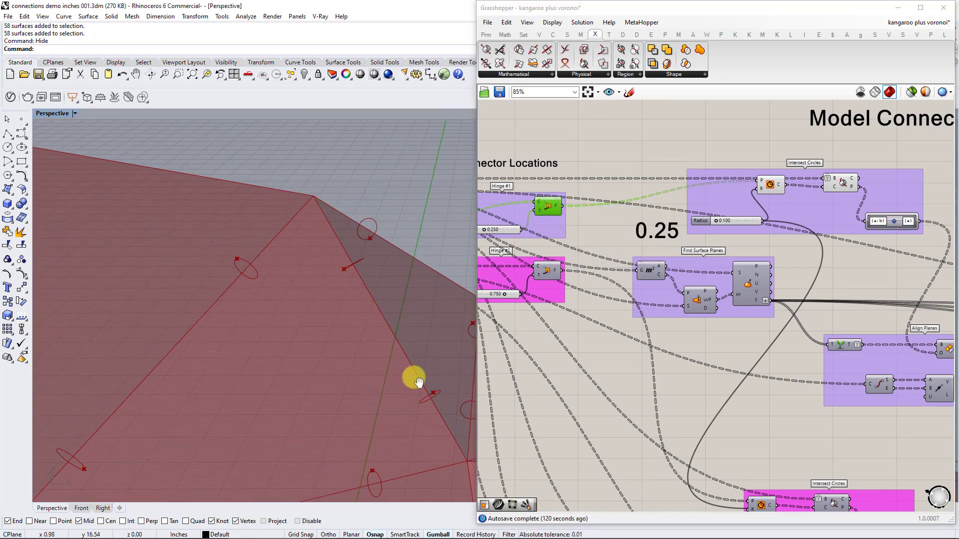
{"action": "right_click_drag", "start_coordinate": [411, 379], "coordinate": [245, 195]}
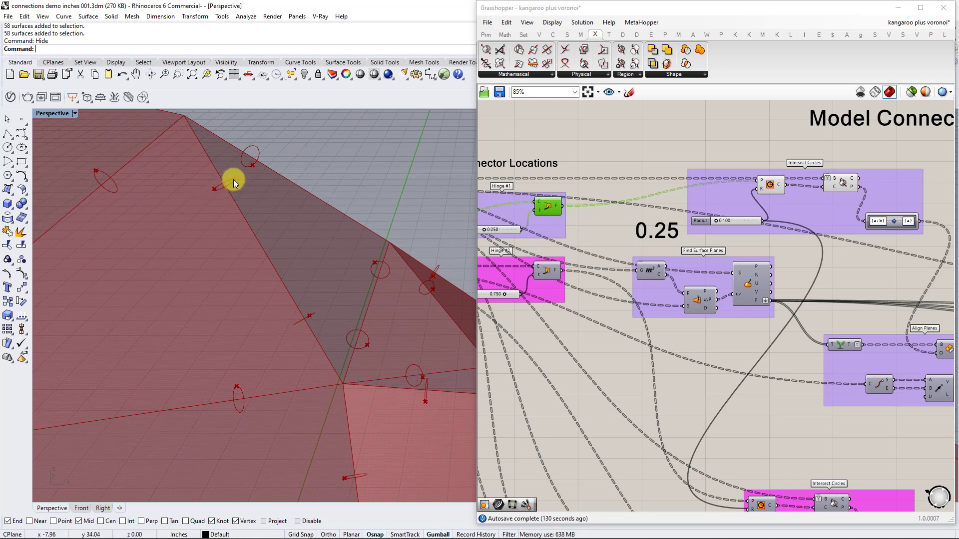
{"action": "right_click_drag", "start_coordinate": [253, 184], "coordinate": [325, 214], "text": "shift"}
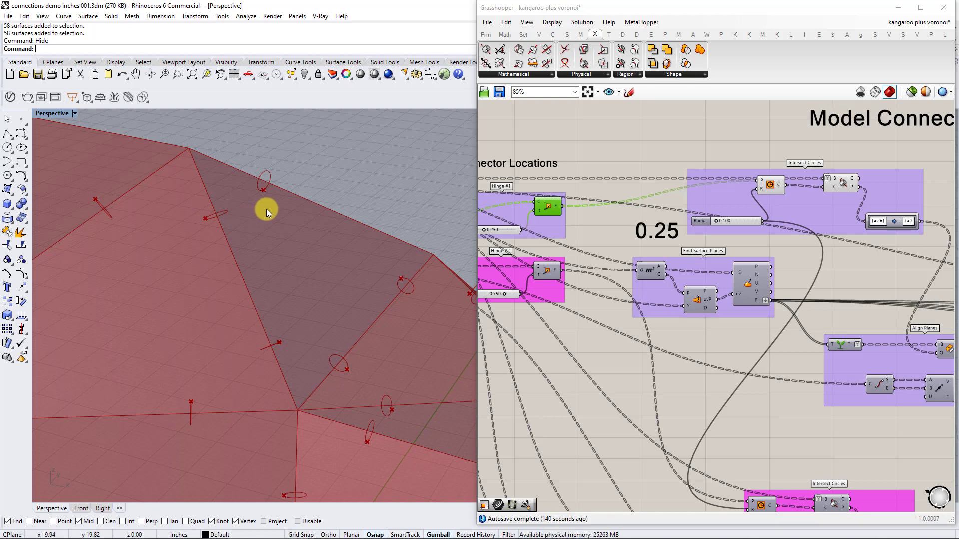
{"action": "scroll", "coordinate": [282, 227], "scroll_direction": "down", "scroll_amount": 2}
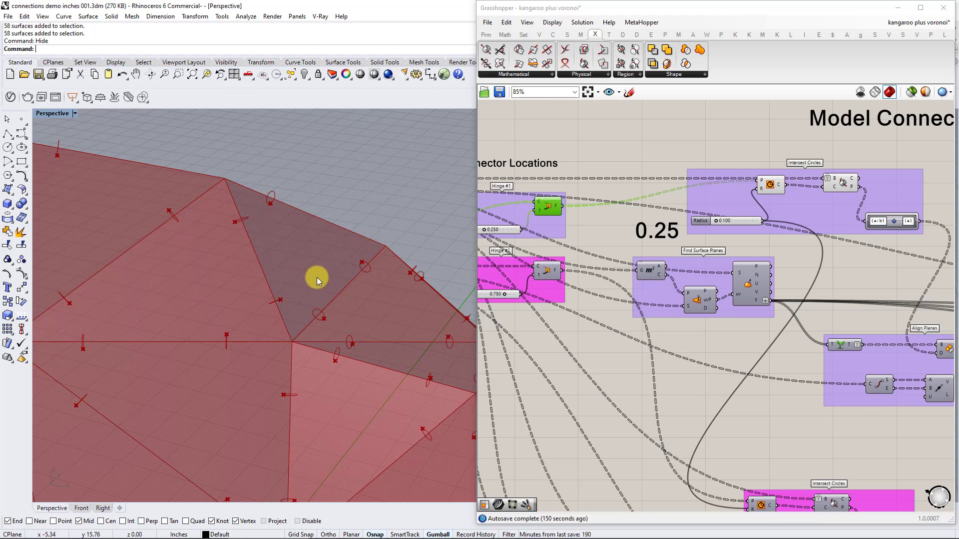
{"action": "right_click_drag", "start_coordinate": [497, 231], "coordinate": [577, 232]}
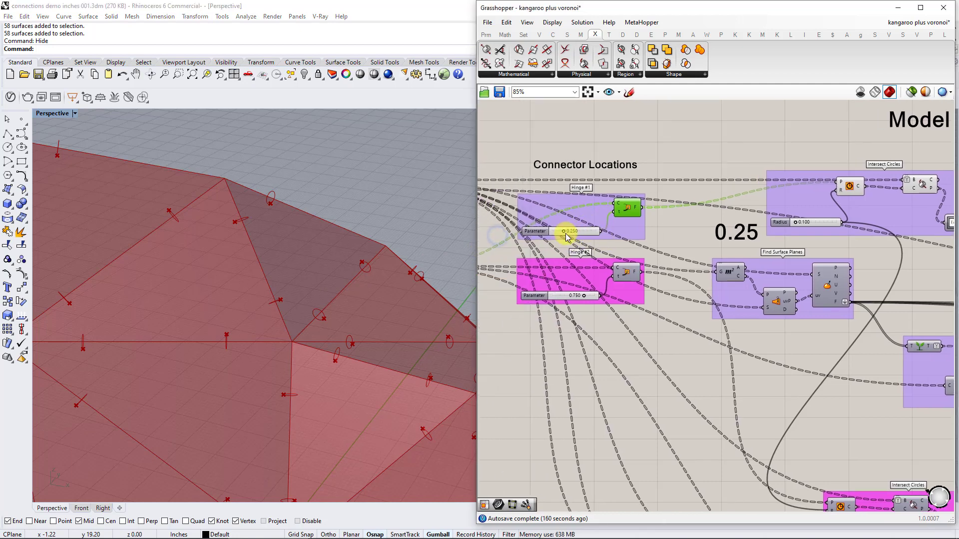
{"action": "right_click_drag", "start_coordinate": [661, 232], "coordinate": [612, 231]}
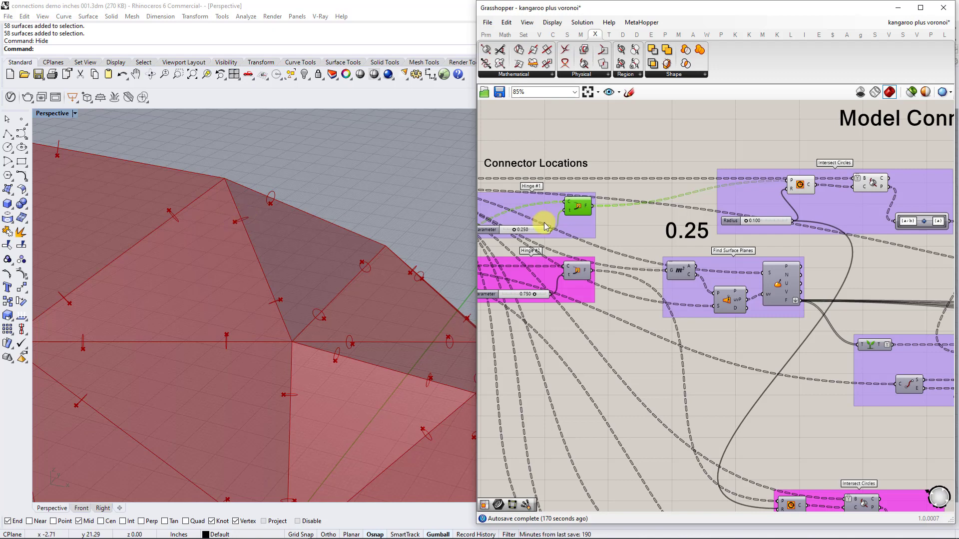
{"action": "right_click_drag", "start_coordinate": [544, 222], "coordinate": [602, 222]}
{"action": "right_click_drag", "start_coordinate": [677, 222], "coordinate": [545, 218]}
- Turn on the custom preview of the drawn connectors and compare their edge offset with the Radius slider in Intersect Circles
{"action": "scroll", "coordinate": [711, 211], "scroll_direction": "up", "scroll_amount": 3}
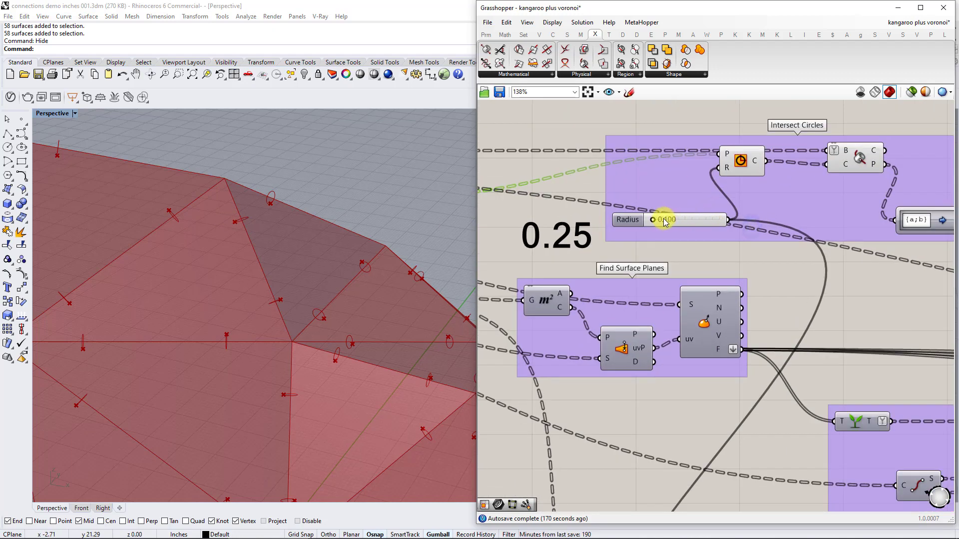
{"action": "right_click_drag", "start_coordinate": [848, 212], "coordinate": [627, 215]}
{"action": "scroll", "coordinate": [699, 221], "scroll_direction": "down", "scroll_amount": 4}
{"action": "right_click_drag", "start_coordinate": [716, 223], "coordinate": [372, 198]}
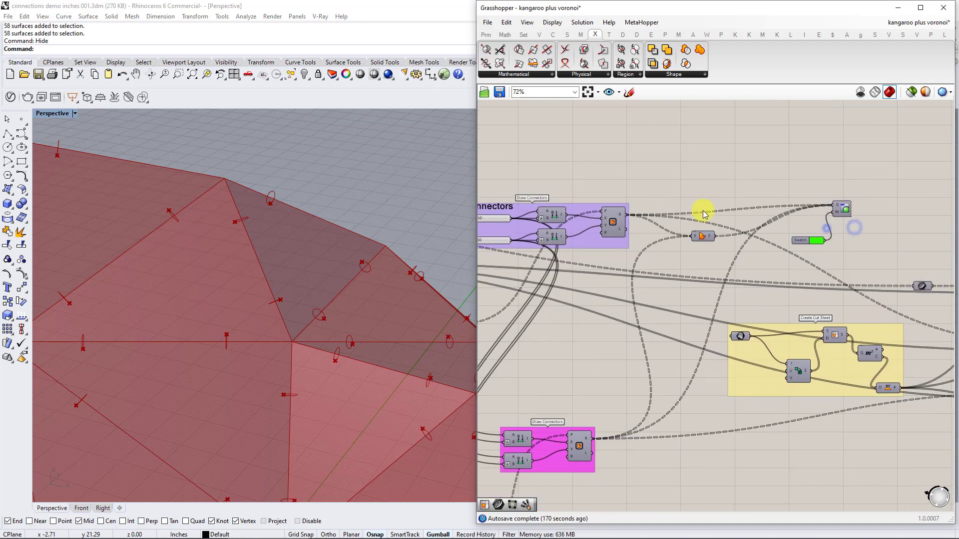
{"action": "right_click", "coordinate": [841, 206]}
{"action": "left_click", "coordinate": [863, 228]}
{"action": "scroll", "coordinate": [738, 214], "scroll_direction": "up", "scroll_amount": 5}
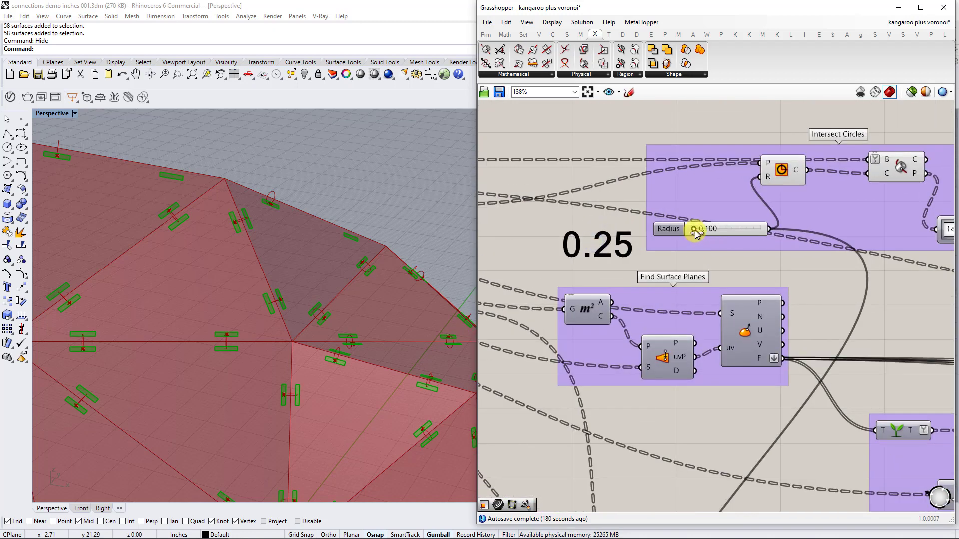
{"action": "left_click_drag", "start_coordinate": [694, 229], "coordinate": [694, 228]}
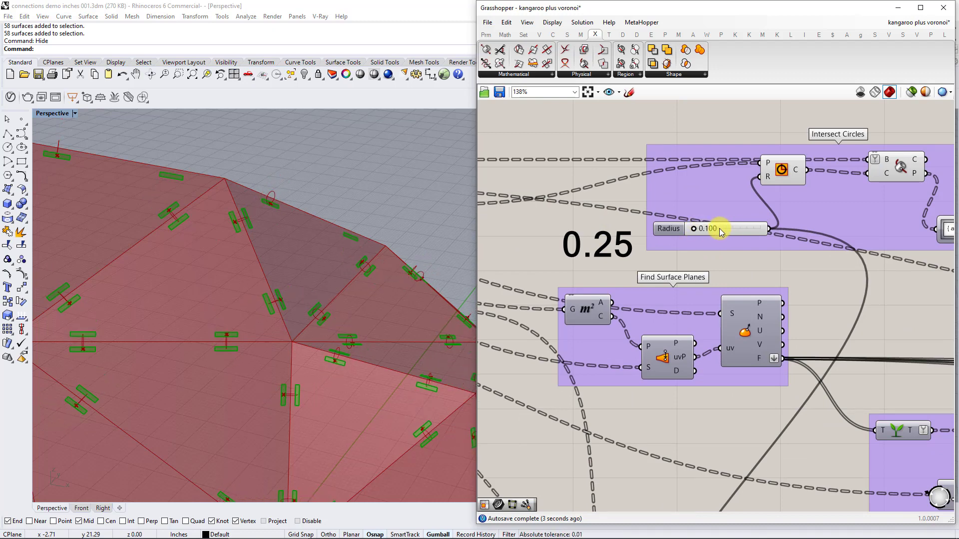
- Turn off the previews of the circle and Brep-curve intersection components in the purple Intersect Circles group
{"action": "right_click_drag", "start_coordinate": [797, 161], "coordinate": [739, 175]}
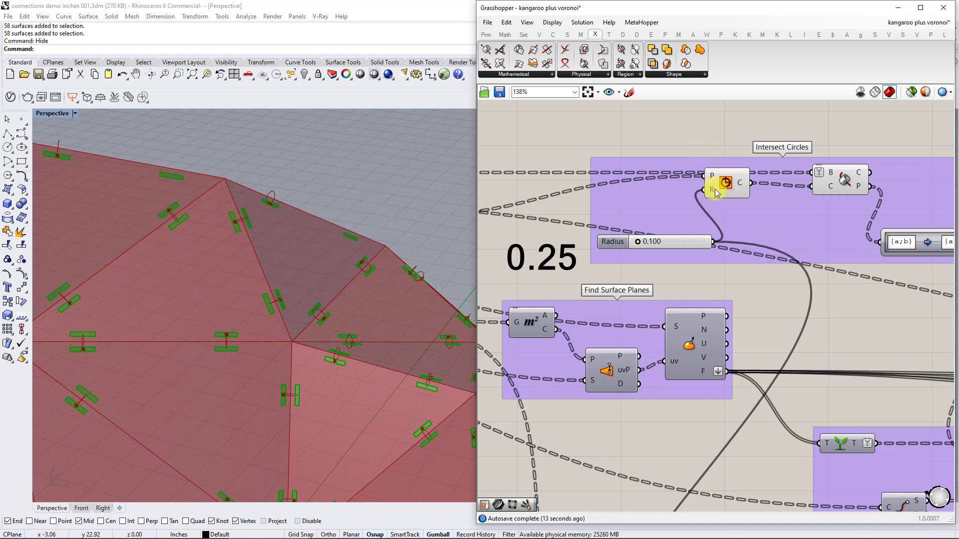
{"action": "right_click", "coordinate": [728, 181]}
{"action": "left_click", "coordinate": [737, 202]}
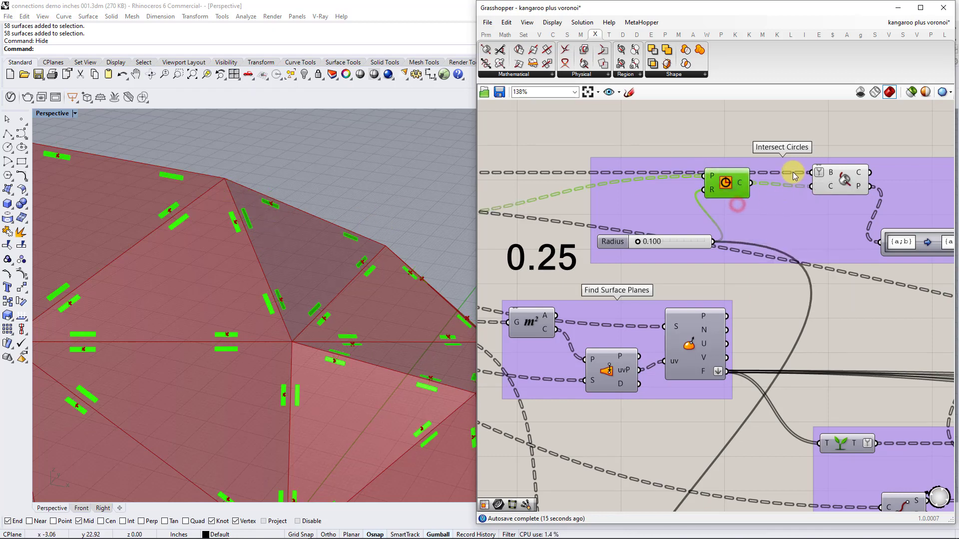
{"action": "left_click", "coordinate": [839, 175]}
{"action": "right_click", "coordinate": [846, 171]}
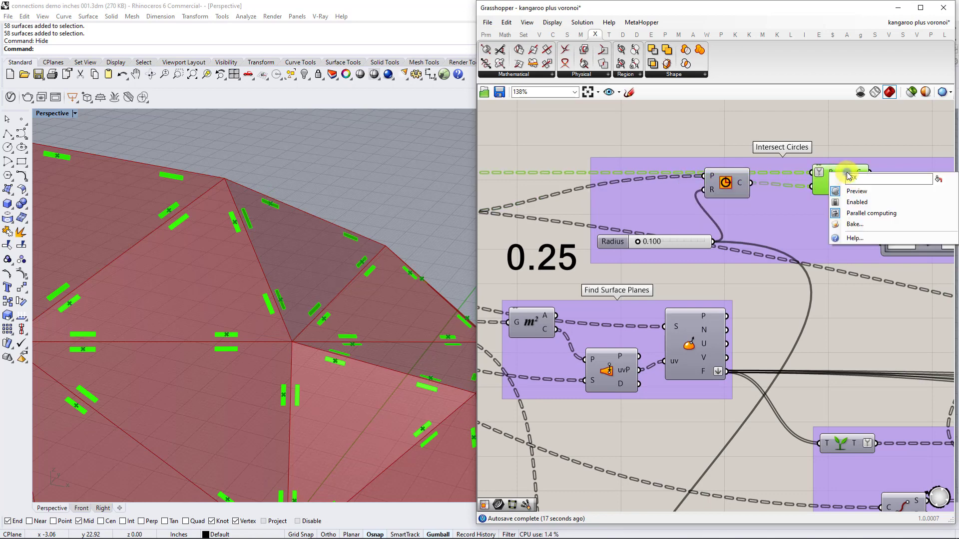
{"action": "left_click", "coordinate": [854, 192]}
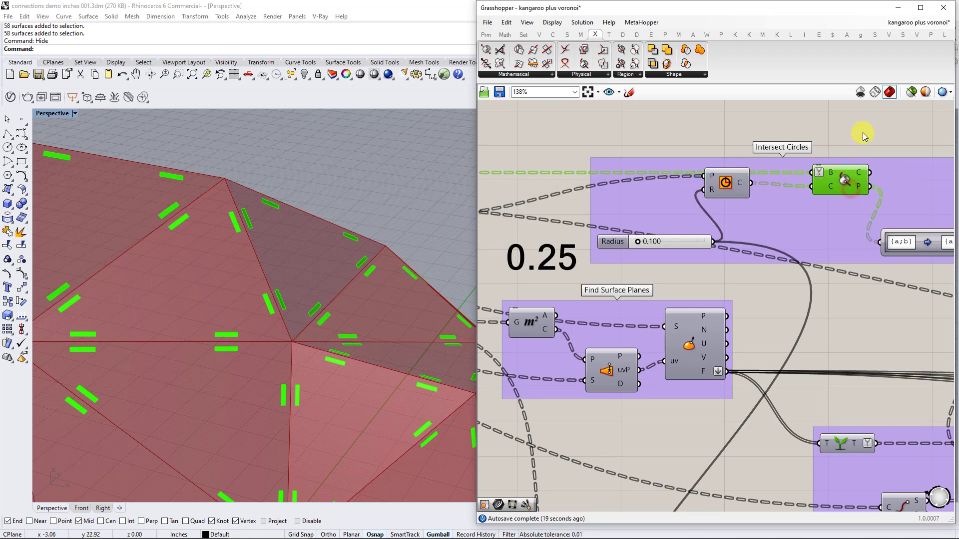
- Turn off the preview of the custom preview component that displays the drawn connectors
{"action": "right_click_drag", "start_coordinate": [862, 133], "coordinate": [545, 166]}
{"action": "scroll", "coordinate": [545, 165], "scroll_direction": "down", "scroll_amount": 2}
{"action": "right_click_drag", "start_coordinate": [841, 218], "coordinate": [639, 224]}
{"action": "right_click_drag", "start_coordinate": [808, 198], "coordinate": [553, 186]}
{"action": "right_click_drag", "start_coordinate": [779, 189], "coordinate": [709, 196]}
{"action": "left_click", "coordinate": [715, 240]}
{"action": "right_click", "coordinate": [717, 242]}
{"action": "left_click", "coordinate": [739, 260]}
- Turn on the preview of the Brep-curve intersection component in the purple Intersect Circles group
{"action": "right_click_drag", "start_coordinate": [629, 244], "coordinate": [866, 235]}
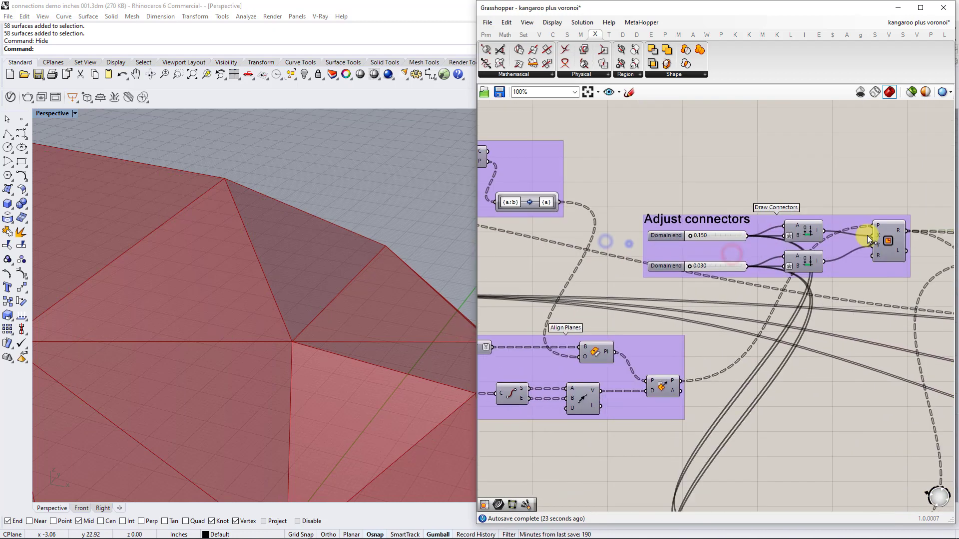
{"action": "right_click_drag", "start_coordinate": [800, 253], "coordinate": [763, 246]}
{"action": "left_click", "coordinate": [676, 168]}
{"action": "right_click", "coordinate": [670, 166]}
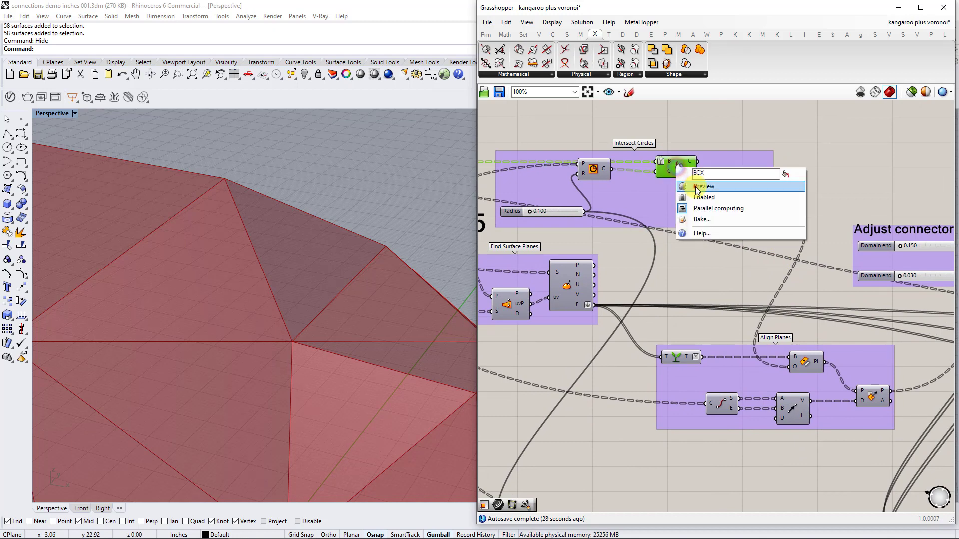
{"action": "left_click", "coordinate": [695, 186]}
- Select the plane origin component in the purple Align Planes group and examine the intersection points on the shell that feed it
{"action": "right_click_drag", "start_coordinate": [742, 298], "coordinate": [731, 276]}
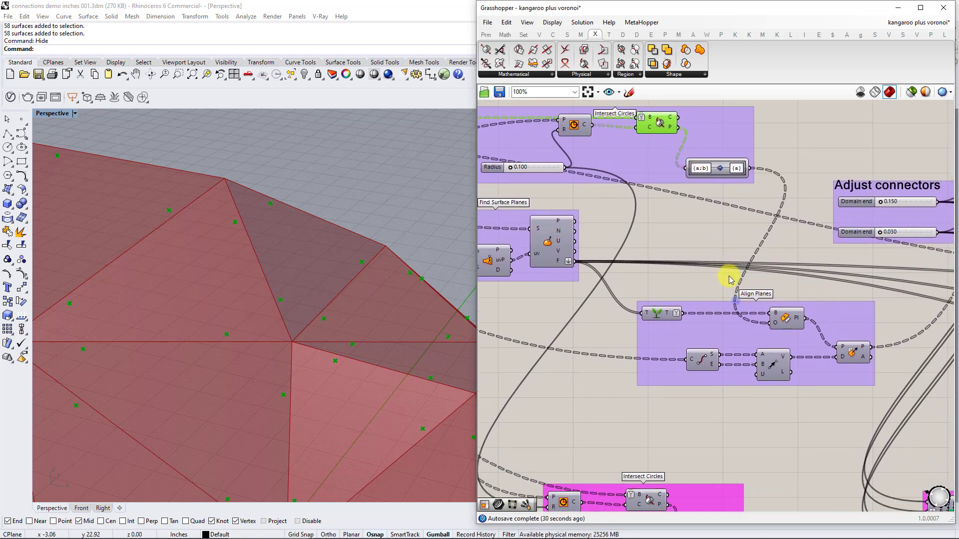
{"action": "left_click", "coordinate": [792, 320]}
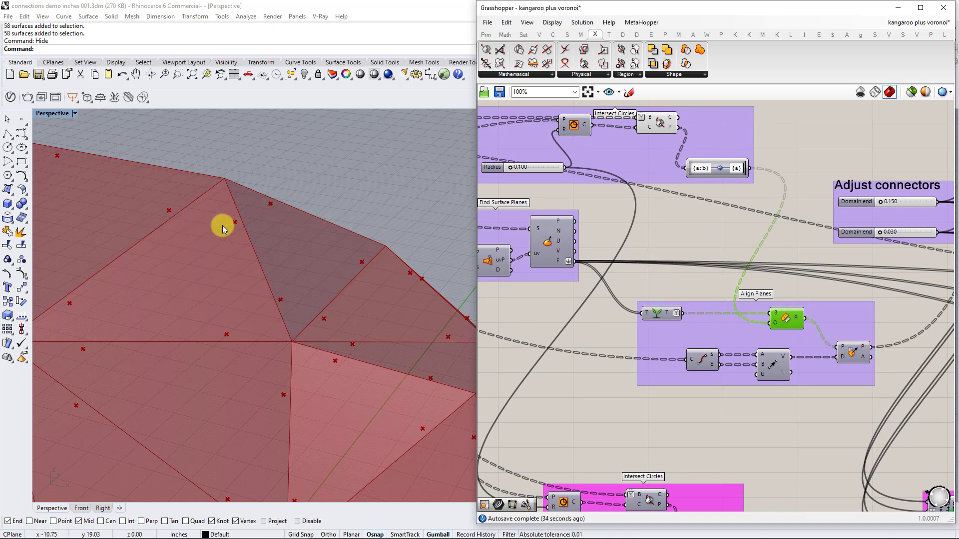
{"action": "mouse_move", "coordinate": [255, 268]}
{"action": "right_mouse_down"}
{"action": "mouse_move", "coordinate": [300, 263]}
{"action": "mouse_move", "coordinate": [266, 270]}
{"action": "right_mouse_up"}
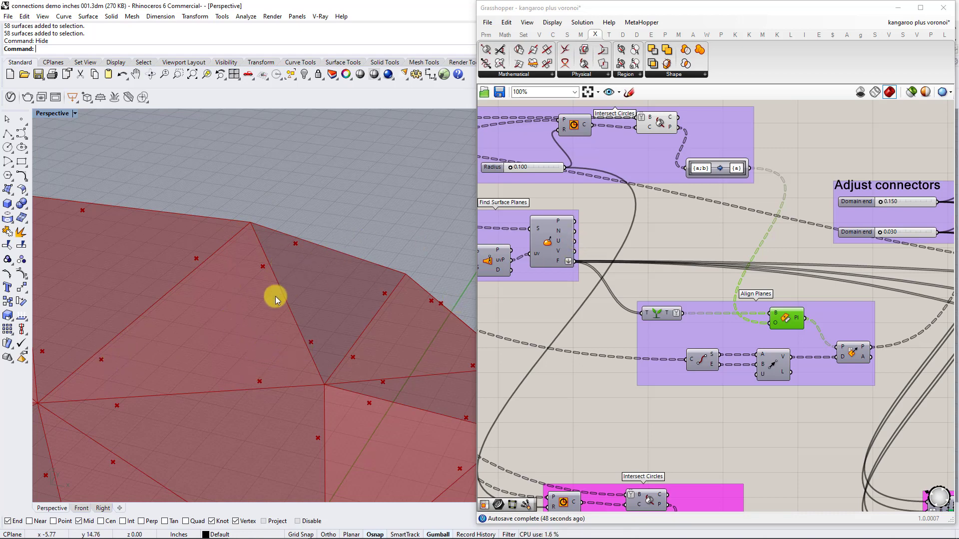
- Turn on the preview of the circle component in the purple Intersect Circles group
{"action": "left_click", "coordinate": [655, 124]}
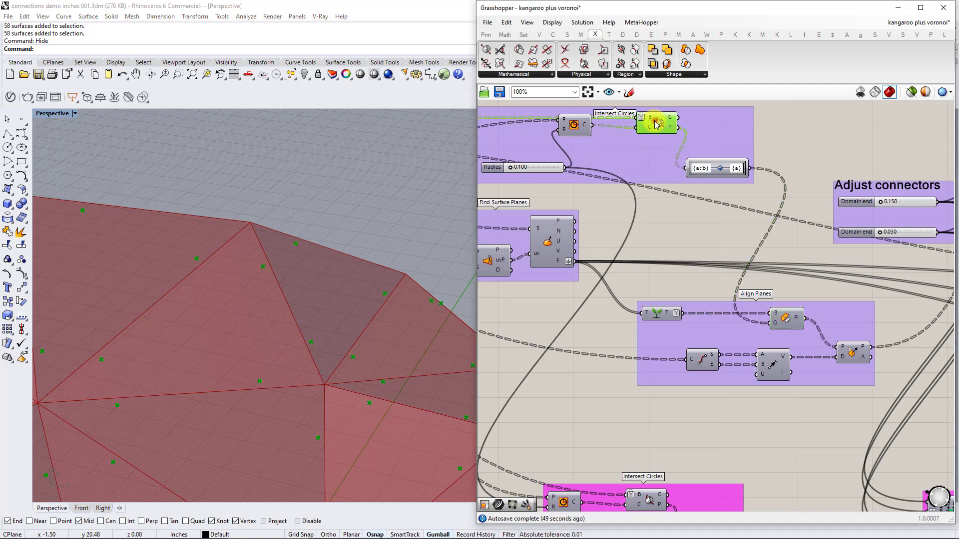
{"action": "right_click", "coordinate": [579, 124]}
{"action": "left_click", "coordinate": [590, 141]}
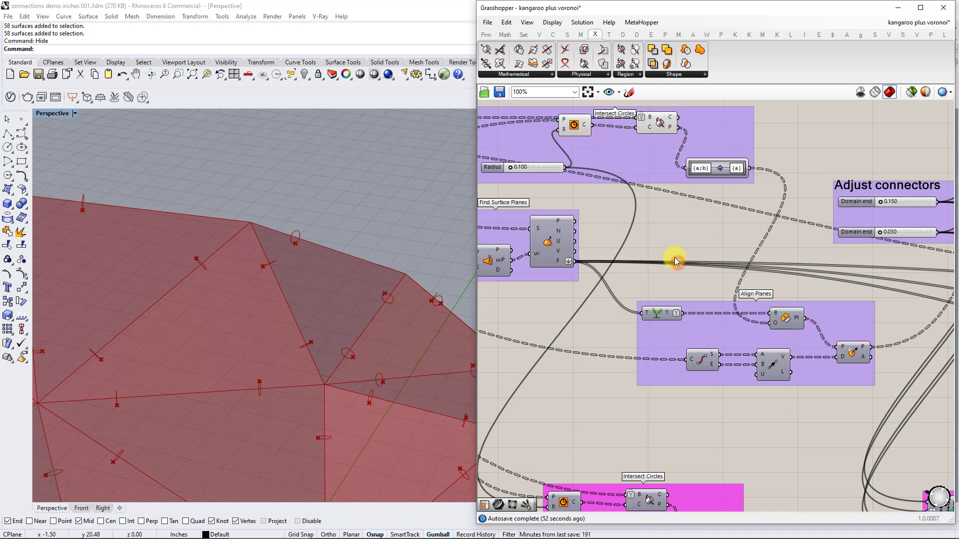
- Turn on the previews of the circle and Brep-curve intersection components in the magenta 0.75 Intersect Circles group
{"action": "right_click_drag", "start_coordinate": [676, 259], "coordinate": [722, 216]}
{"action": "scroll", "coordinate": [669, 255], "scroll_direction": "down", "scroll_amount": 1}
{"action": "right_click_drag", "start_coordinate": [688, 406], "coordinate": [689, 370]}
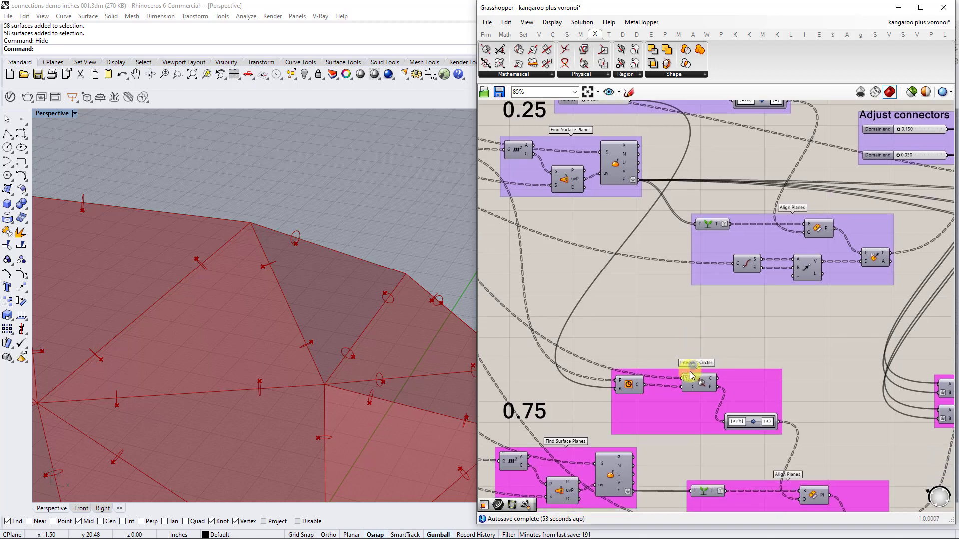
{"action": "left_click", "coordinate": [693, 386]}
{"action": "right_click", "coordinate": [695, 380]}
{"action": "left_click", "coordinate": [629, 384]}
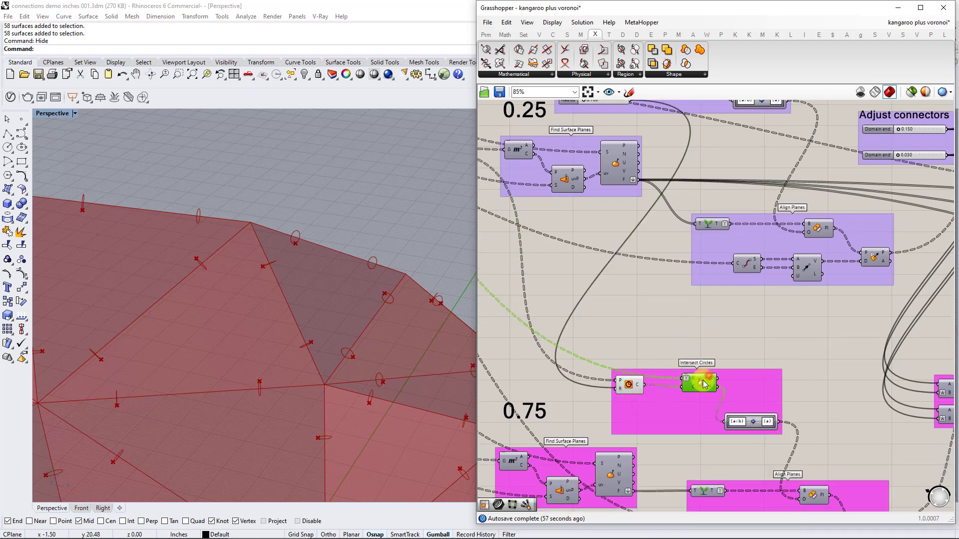
{"action": "right_click", "coordinate": [699, 383]}
{"action": "left_click", "coordinate": [724, 399]}
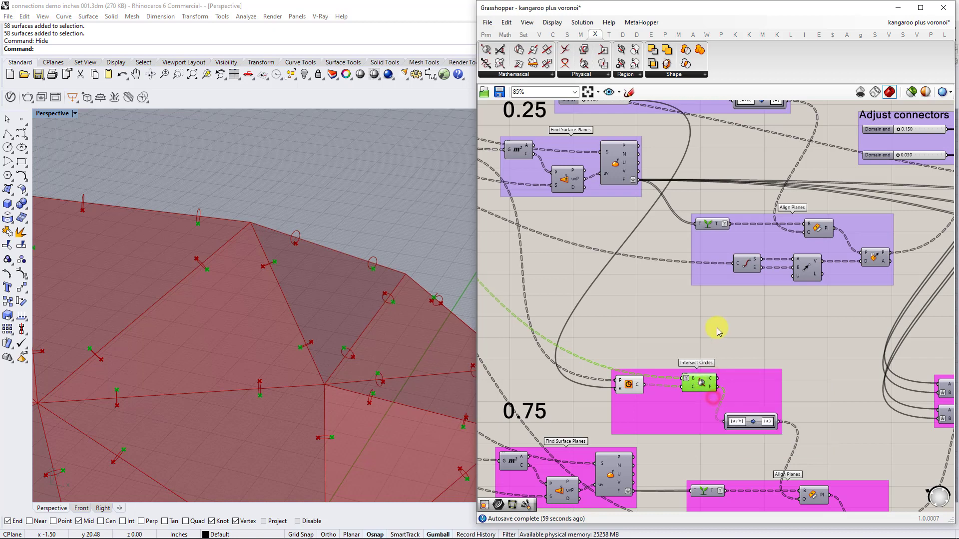
- Turn off the previews of the magenta group's intersection and circle components
{"action": "left_click", "coordinate": [612, 299]}
{"action": "right_click", "coordinate": [699, 383]}
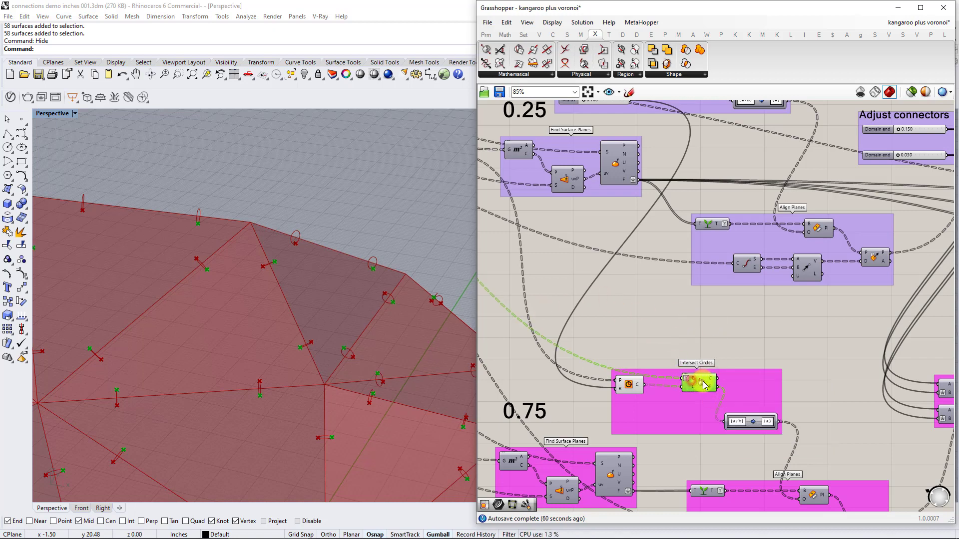
{"action": "left_click", "coordinate": [721, 398]}
{"action": "right_click", "coordinate": [638, 385]}
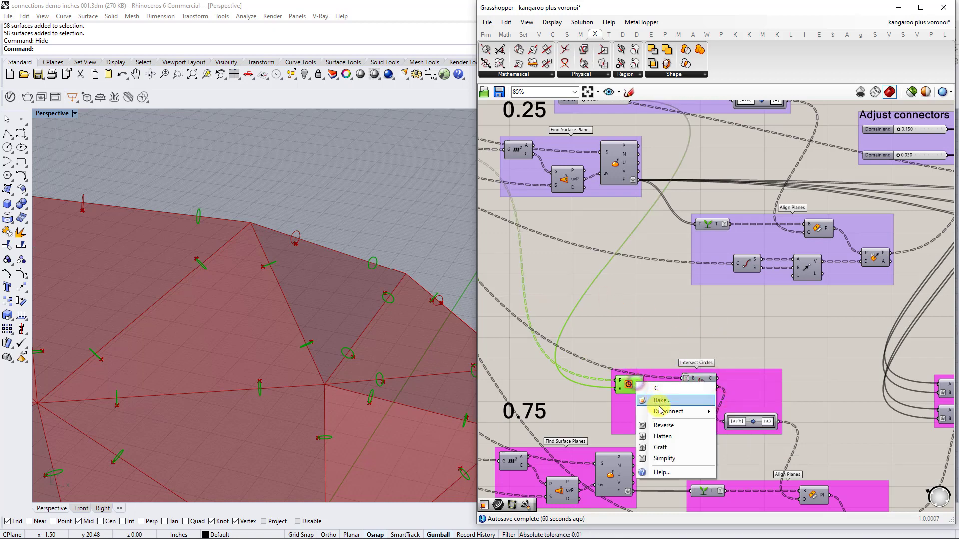
{"action": "left_click", "coordinate": [654, 403]}
{"action": "right_click", "coordinate": [630, 385]}
{"action": "left_click", "coordinate": [653, 405]}
- Turn on the preview of the evaluate surface component in the purple Find Surface Planes group and check its Frame output
{"action": "right_click_drag", "start_coordinate": [670, 280], "coordinate": [648, 330]}
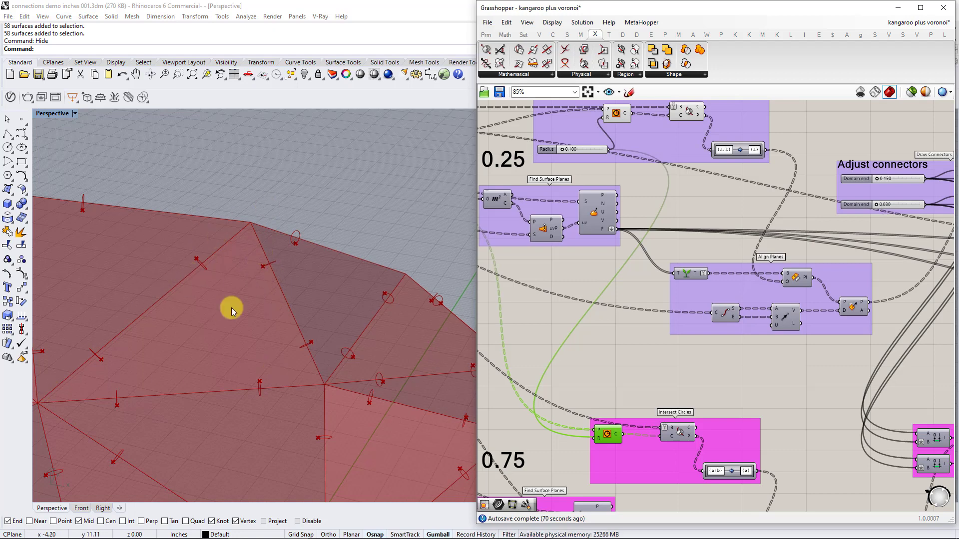
{"action": "right_click_drag", "start_coordinate": [579, 292], "coordinate": [626, 293]}
{"action": "left_click", "coordinate": [641, 220]}
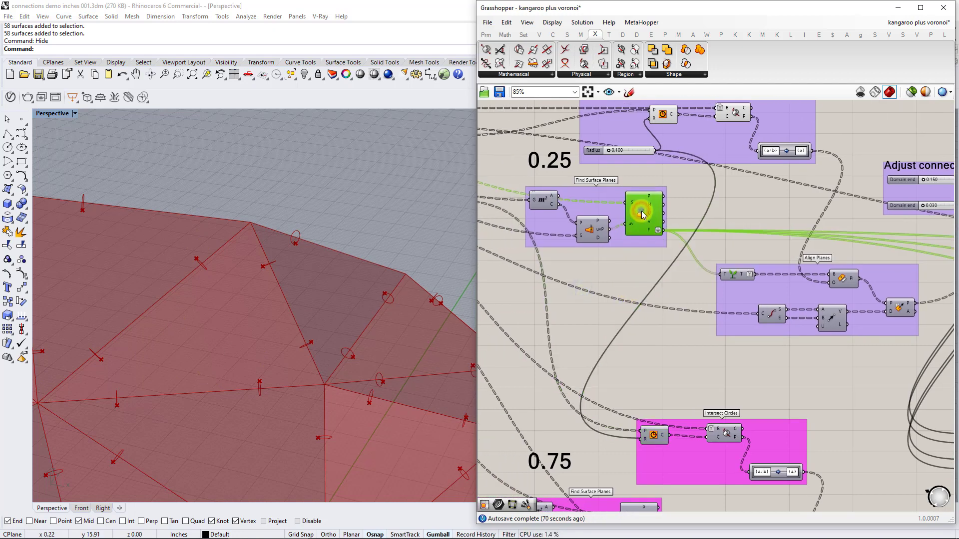
{"action": "right_click", "coordinate": [641, 216]}
{"action": "left_click", "coordinate": [659, 229]}
{"action": "left_click", "coordinate": [626, 298]}
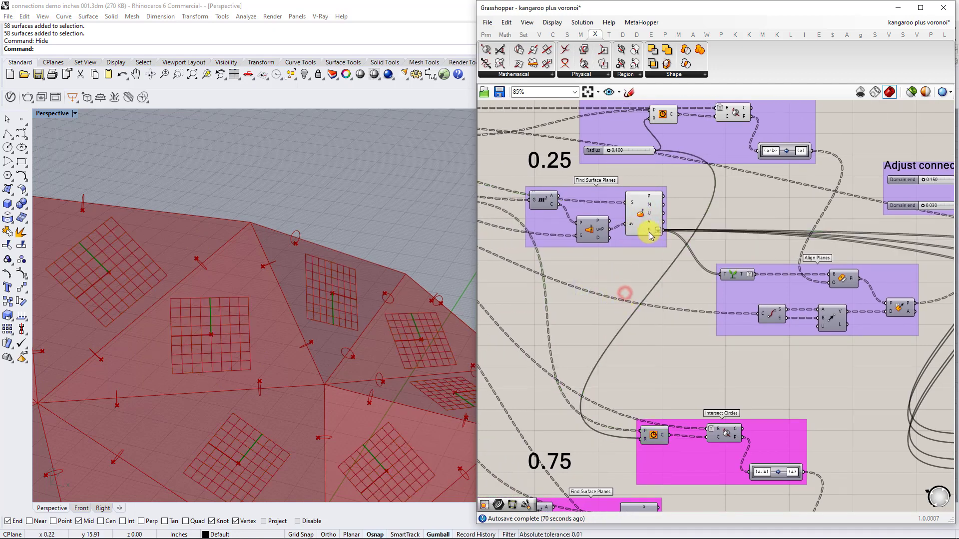
{"action": "scroll", "coordinate": [650, 232], "scroll_direction": "up", "scroll_amount": 4}
{"action": "mouse_move", "coordinate": [651, 226]}
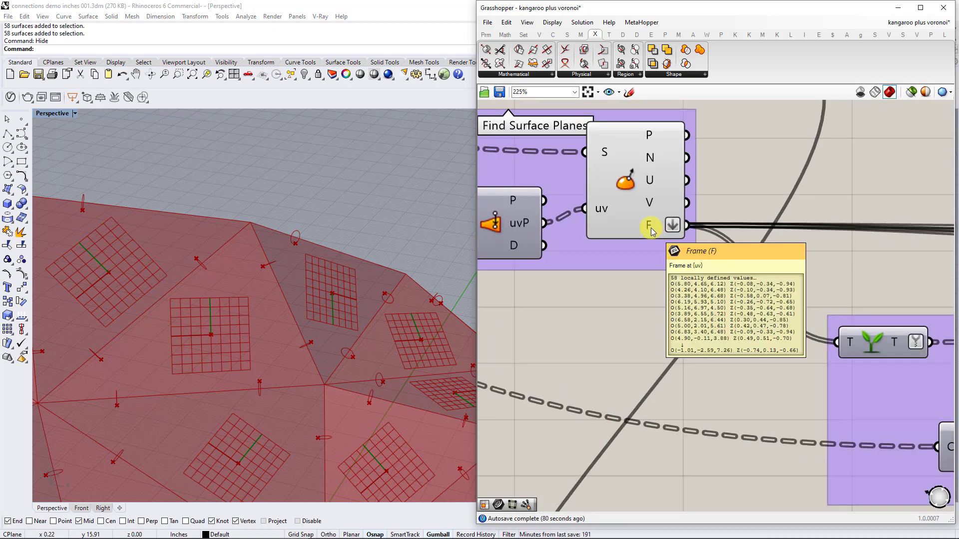
- Turn on the preview of the Area component in the purple Find Surface Planes group
{"action": "scroll", "coordinate": [651, 231], "scroll_direction": "down", "scroll_amount": 4}
{"action": "right_click_drag", "start_coordinate": [631, 300], "coordinate": [731, 326]}
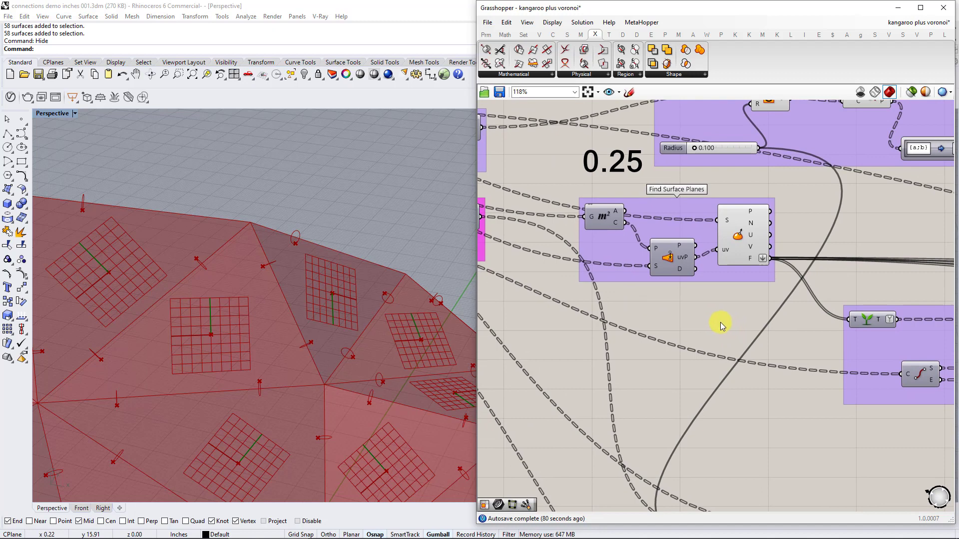
{"action": "right_click_drag", "start_coordinate": [623, 296], "coordinate": [712, 309]}
{"action": "left_click", "coordinate": [694, 227]}
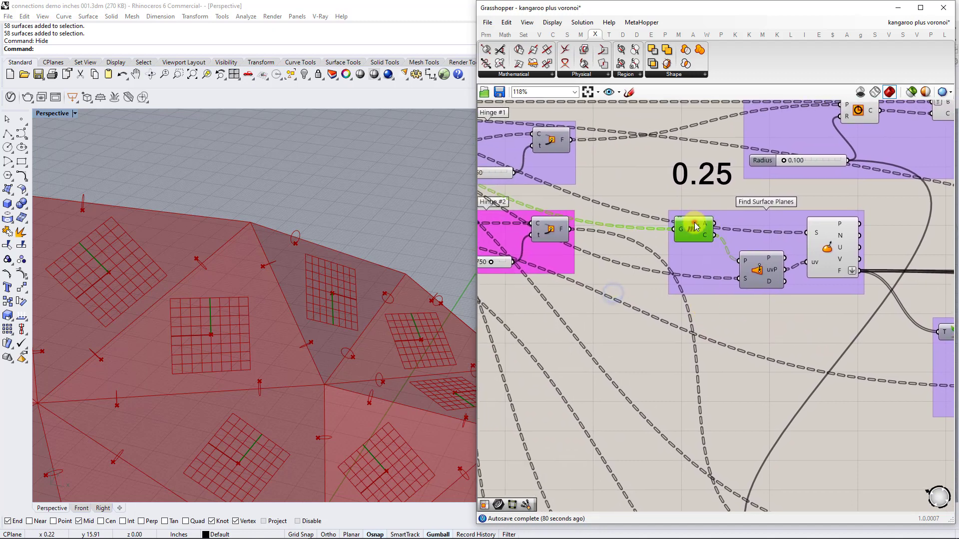
{"action": "right_click", "coordinate": [695, 225]}
- Trace the Area component's input back to the Faces output of the Brep deconstruction component
{"action": "right_click_drag", "start_coordinate": [647, 254], "coordinate": [772, 305]}
{"action": "scroll", "coordinate": [785, 311], "scroll_direction": "down", "scroll_amount": 2}
{"action": "right_click_drag", "start_coordinate": [550, 244], "coordinate": [678, 254]}
{"action": "mouse_move", "coordinate": [579, 206]}
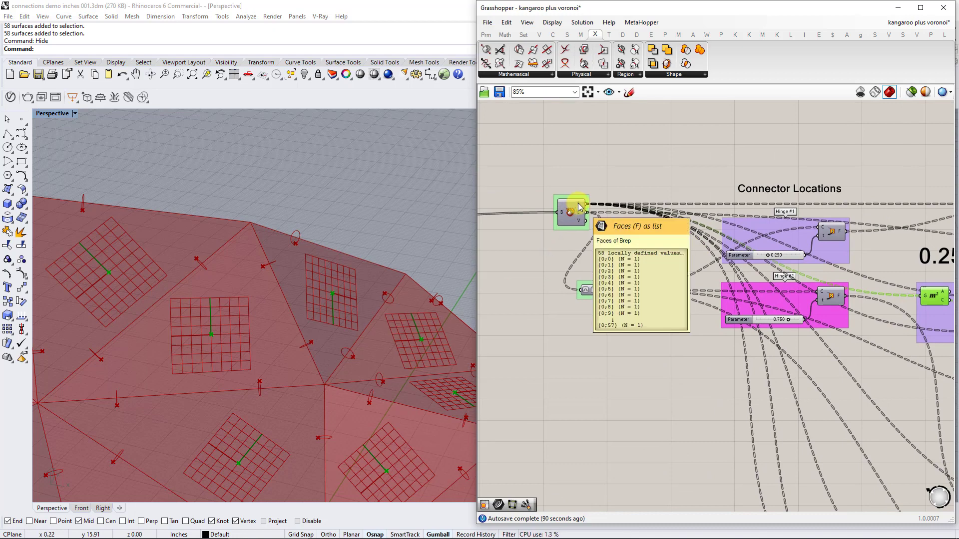
{"action": "right_click_drag", "start_coordinate": [837, 265], "coordinate": [642, 240]}
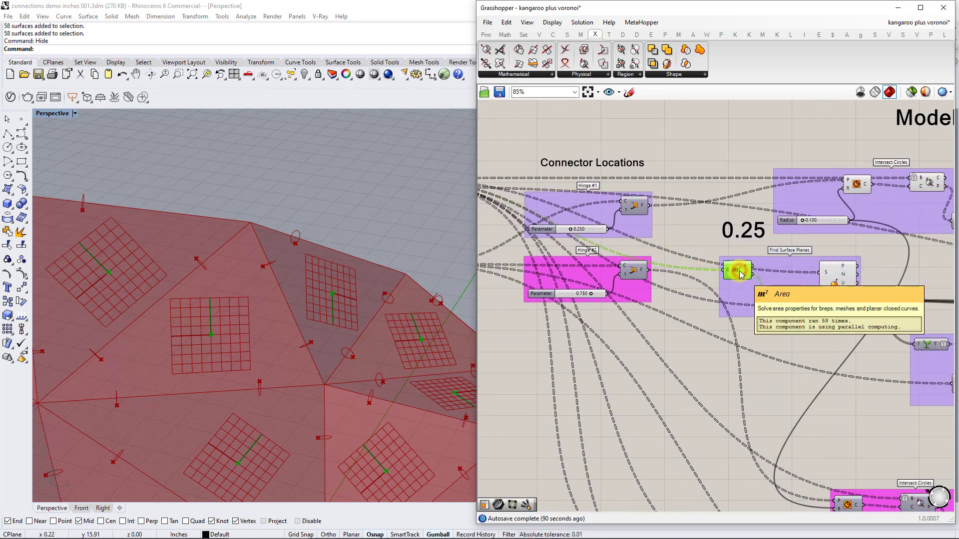
{"action": "scroll", "coordinate": [772, 297], "scroll_direction": "up", "scroll_amount": 2}
{"action": "scroll", "coordinate": [804, 330], "scroll_direction": "up", "scroll_amount": 1}
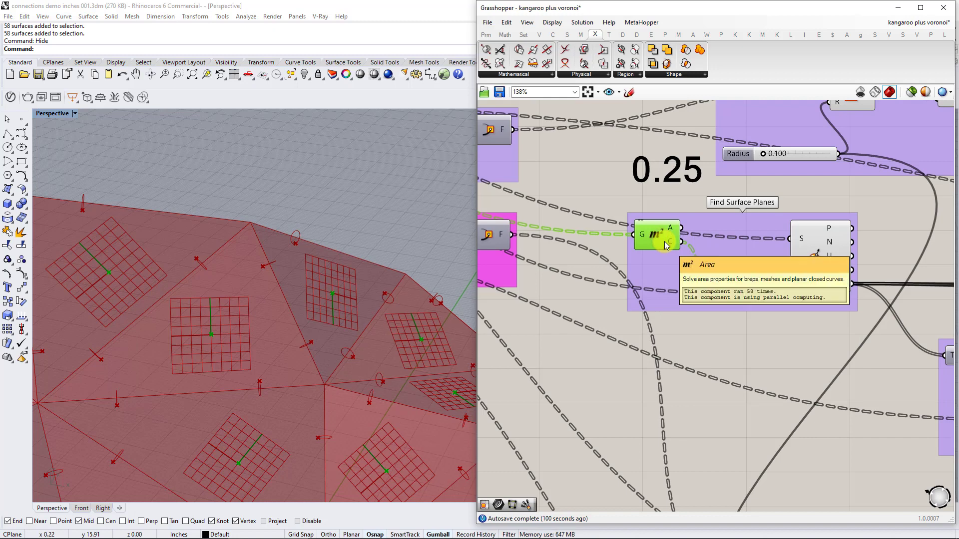
- Examine the Surface input, uv input and Frame output of the Evaluate Surface component in the Find Surface Planes group
{"action": "left_click", "coordinate": [811, 257]}
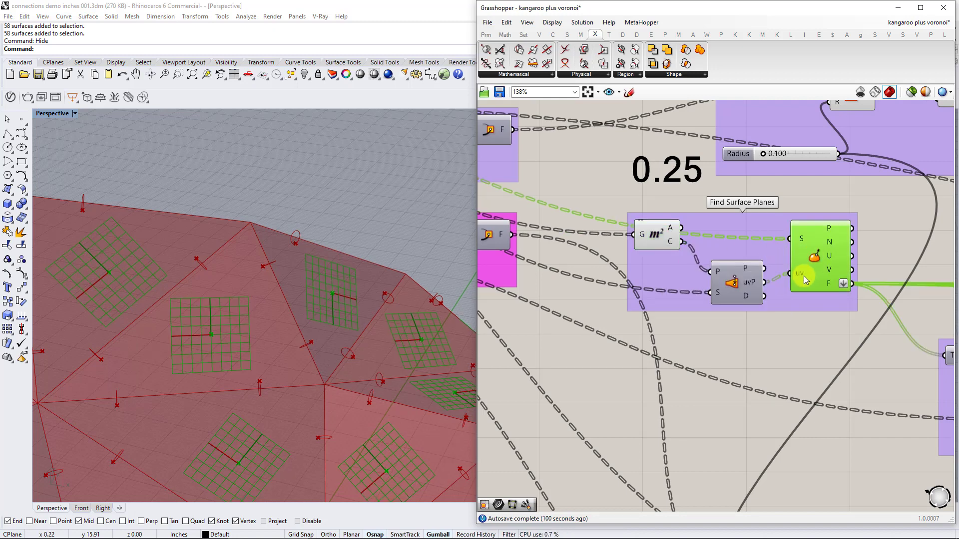
{"action": "mouse_move", "coordinate": [751, 283]}
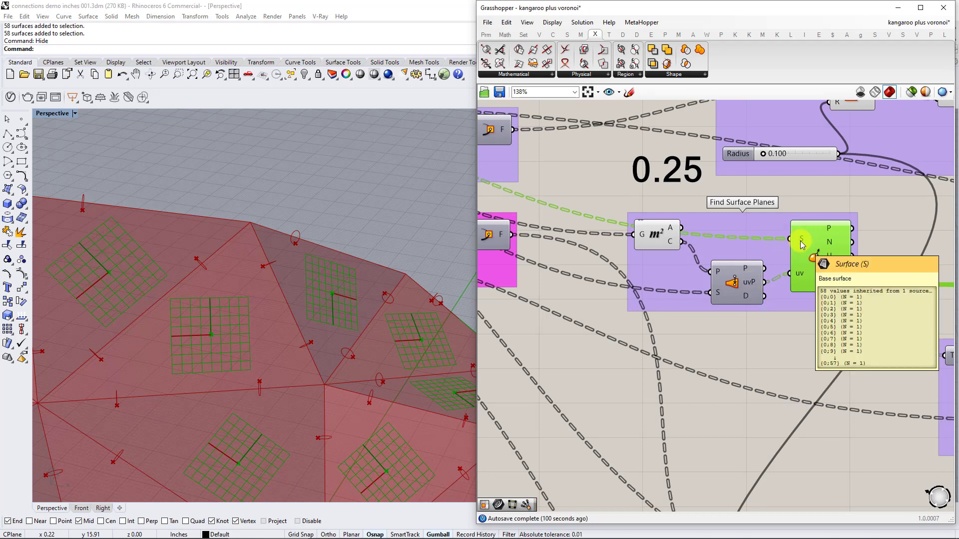
{"action": "mouse_move", "coordinate": [828, 284]}
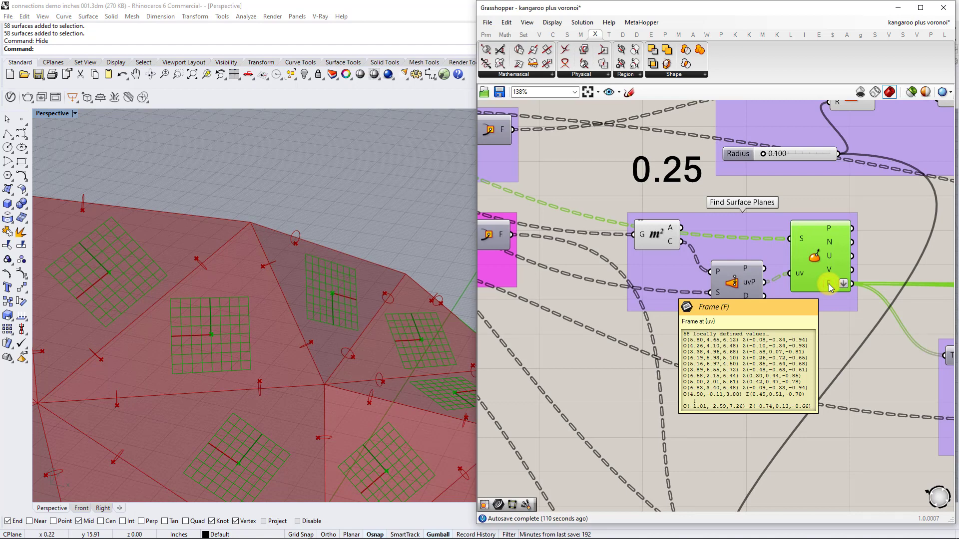
{"action": "right_click_drag", "start_coordinate": [835, 281], "coordinate": [689, 274]}
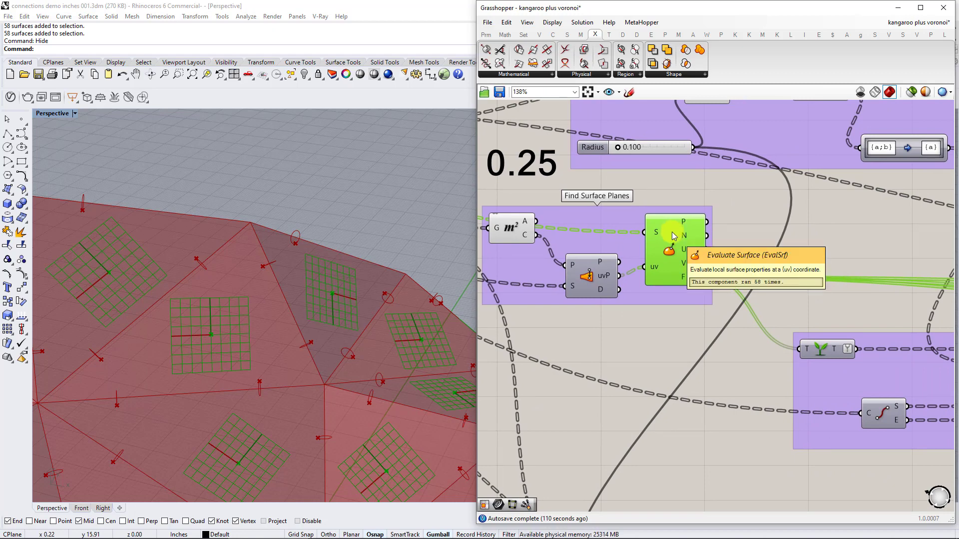
- Turn off the preview of the Area component in the Find Surface Planes group
{"action": "right_click", "coordinate": [672, 232]}
{"action": "left_click", "coordinate": [508, 227]}
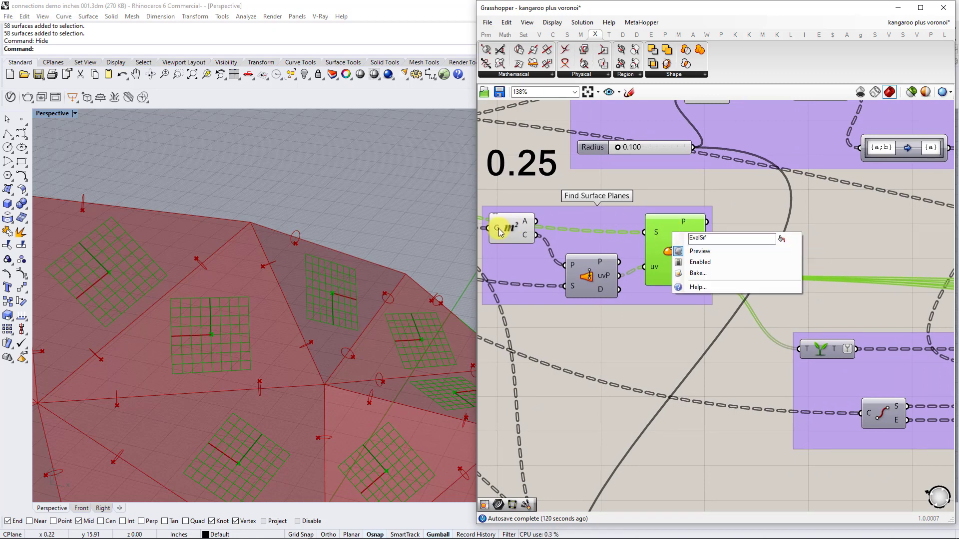
{"action": "right_click", "coordinate": [510, 227]}
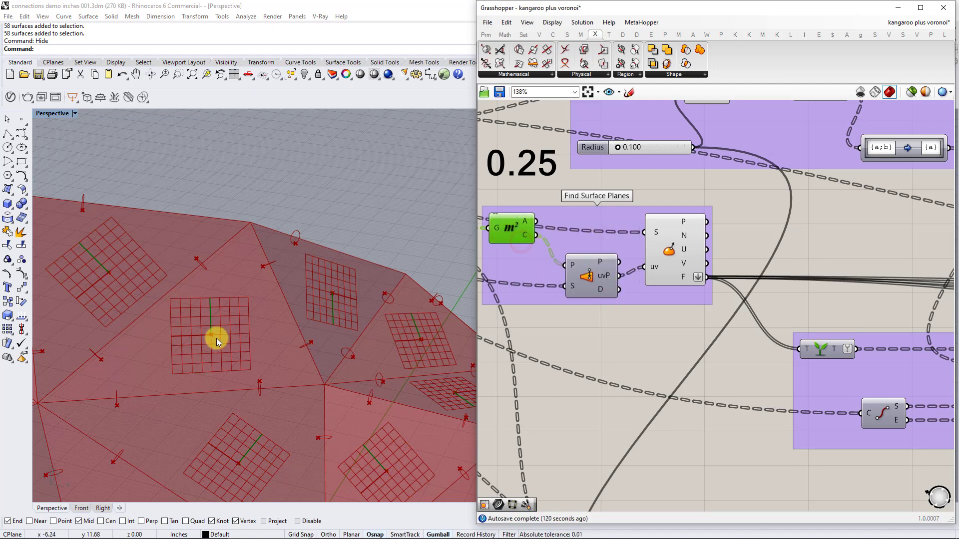
- Follow the origin wire of the Align Planes group back to the purple Intersect Circles group and check the intersection's Points output
{"action": "right_click_drag", "start_coordinate": [826, 328], "coordinate": [695, 300]}
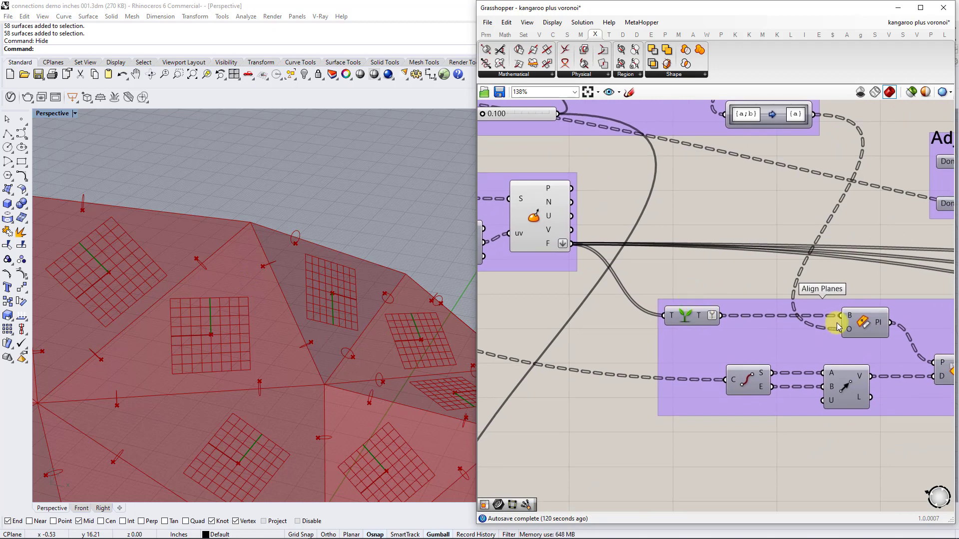
{"action": "right_click_drag", "start_coordinate": [839, 321], "coordinate": [760, 322]}
{"action": "left_click", "coordinate": [619, 135]}
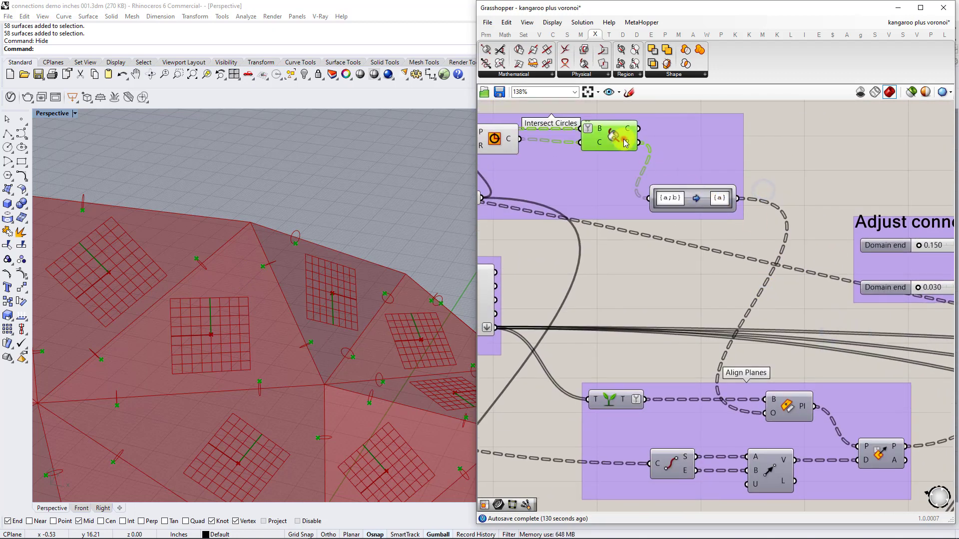
{"action": "mouse_move", "coordinate": [629, 145]}
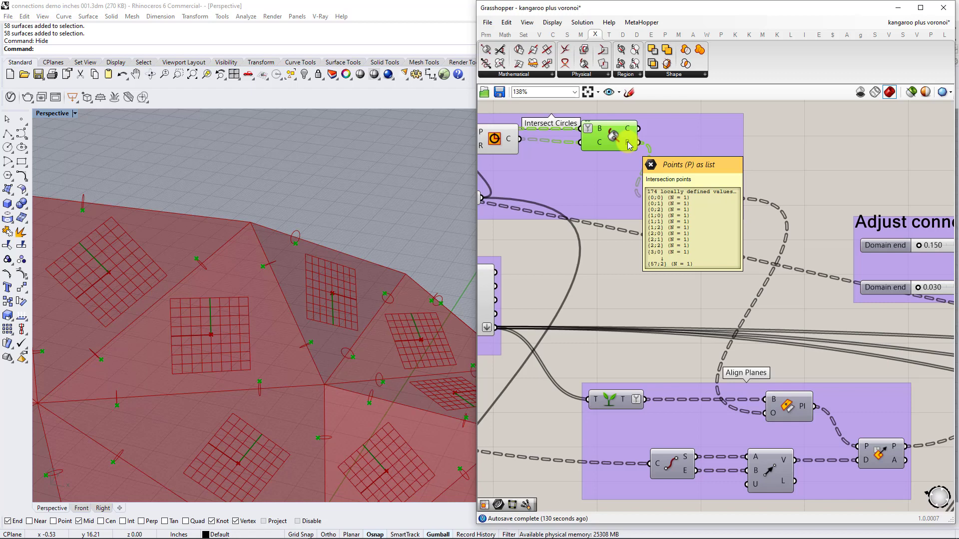
- Turn on the preview of the Plane Origin component in the Align Planes group and inspect the planes in the viewport
{"action": "left_click", "coordinate": [789, 404]}
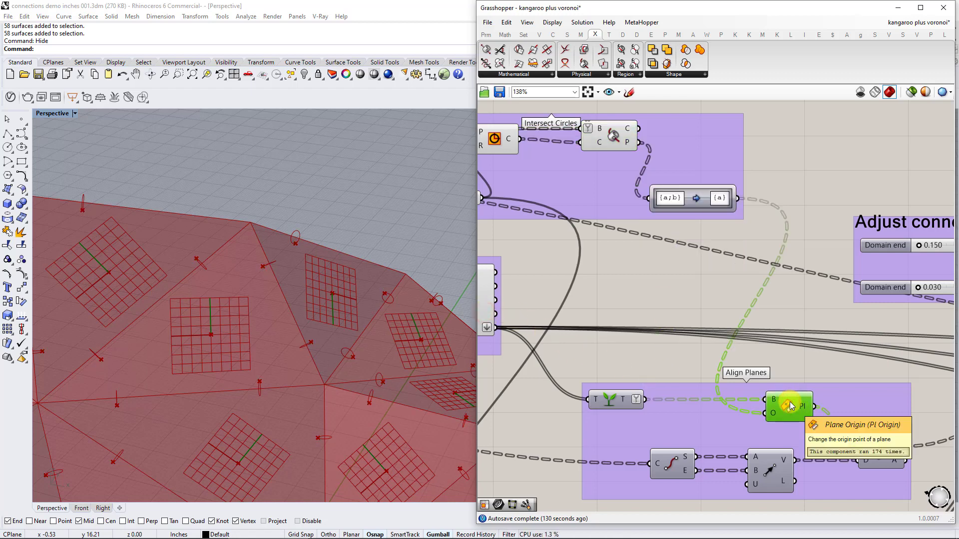
{"action": "right_click", "coordinate": [789, 401]}
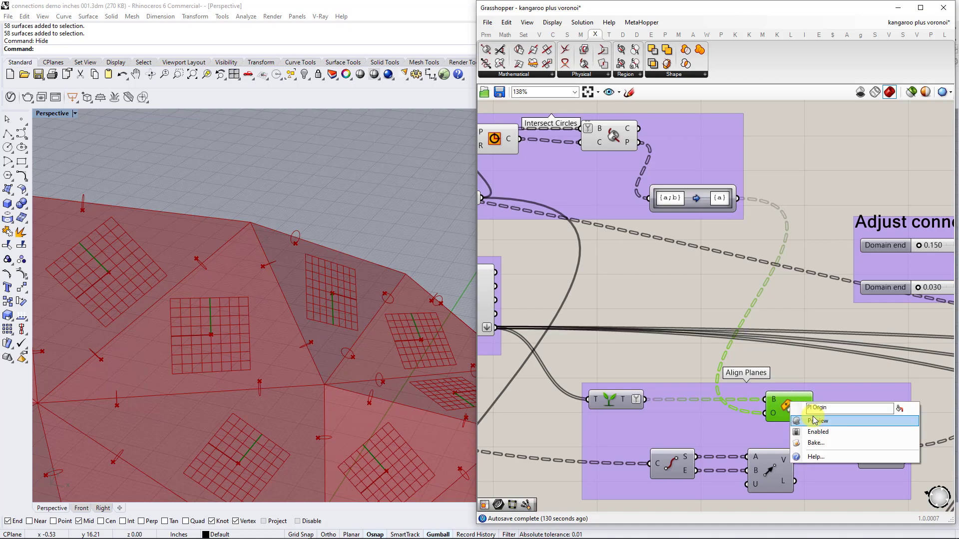
{"action": "left_click", "coordinate": [813, 416]}
{"action": "right_click_drag", "start_coordinate": [297, 424], "coordinate": [345, 307], "text": "shift"}
- Turn off the preview of the Evaluate Surface component and view the connector planes across the whole shell
{"action": "right_click_drag", "start_coordinate": [518, 348], "coordinate": [649, 363]}
{"action": "left_click", "coordinate": [598, 311]}
{"action": "right_click", "coordinate": [598, 311]}
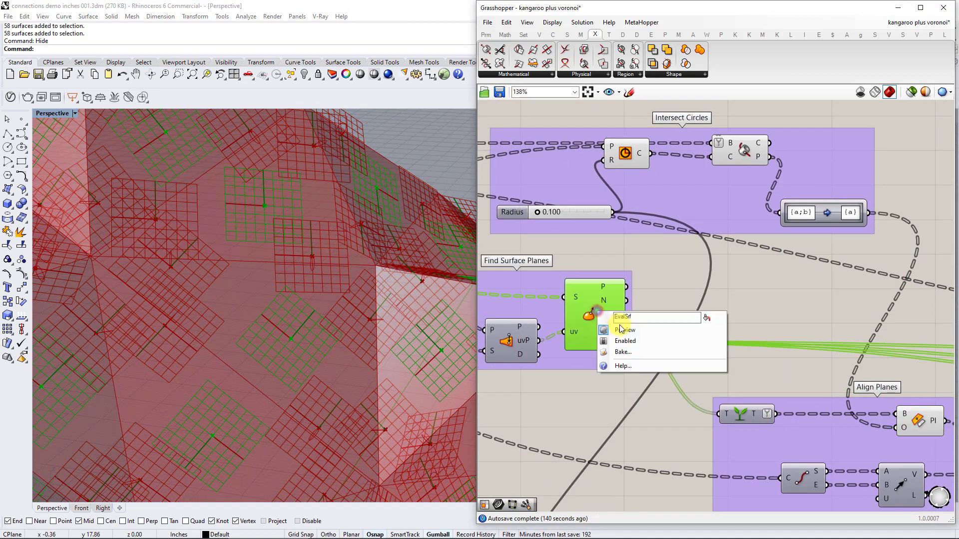
{"action": "left_click", "coordinate": [622, 328]}
{"action": "mouse_move", "coordinate": [356, 252]}
{"action": "right_mouse_down"}
{"action": "mouse_move", "coordinate": [355, 235]}
{"action": "mouse_move", "coordinate": [351, 268]}
{"action": "right_mouse_up"}
{"action": "scroll", "coordinate": [353, 305], "scroll_direction": "down", "scroll_amount": 4}
{"action": "right_click_drag", "start_coordinate": [359, 318], "coordinate": [349, 293]}
- Select the Graft Tree component that feeds the base planes in the Align Planes group
{"action": "left_click", "coordinate": [714, 307]}
{"action": "right_click_drag", "start_coordinate": [714, 307], "coordinate": [695, 310]}
{"action": "left_click", "coordinate": [697, 157]}
{"action": "left_click_drag", "start_coordinate": [639, 401], "coordinate": [641, 397]}
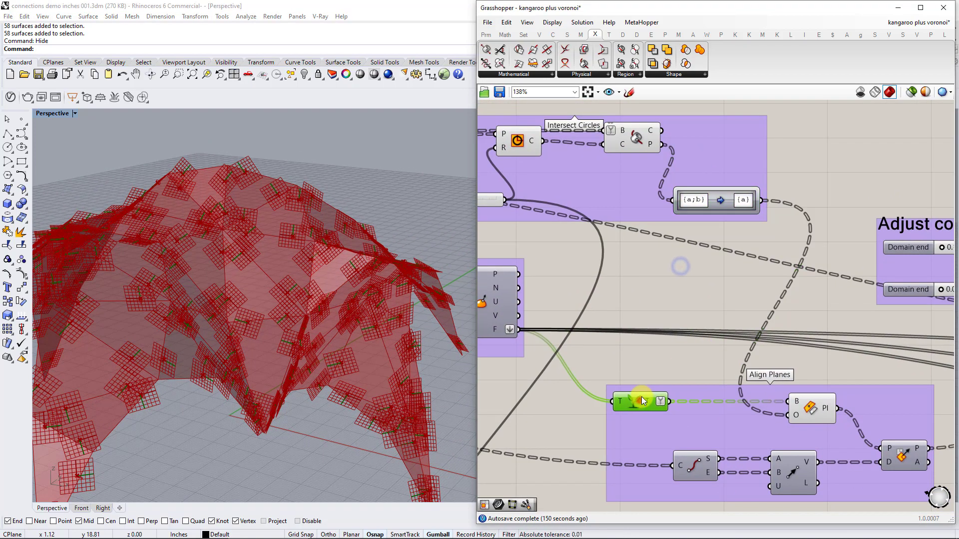
- Examine the Points output paths of the Brep-curve intersection in Intersect Circles against the surface Frame output feeding Align Planes
{"action": "right_click_drag", "start_coordinate": [663, 302], "coordinate": [805, 328]}
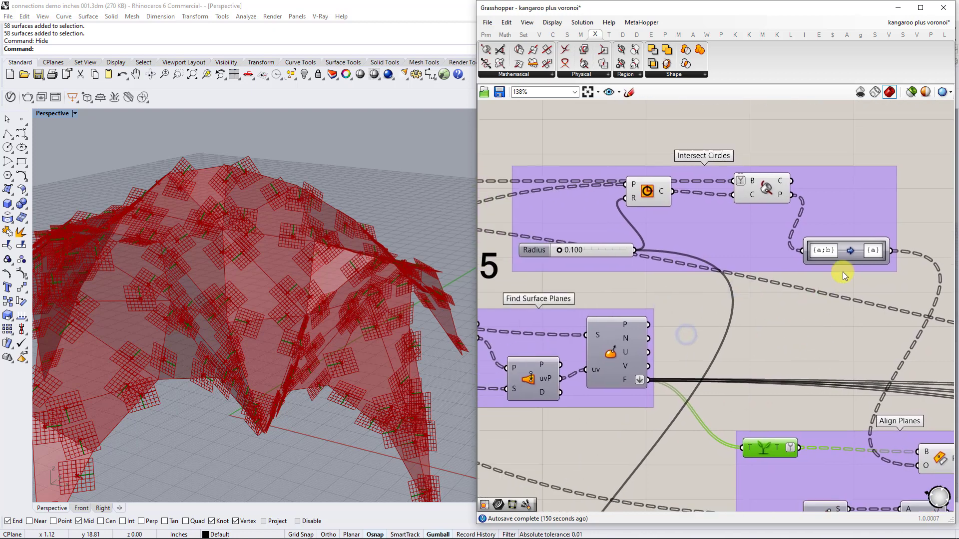
{"action": "right_click_drag", "start_coordinate": [842, 288], "coordinate": [726, 317]}
{"action": "scroll", "coordinate": [658, 278], "scroll_direction": "up", "scroll_amount": 1}
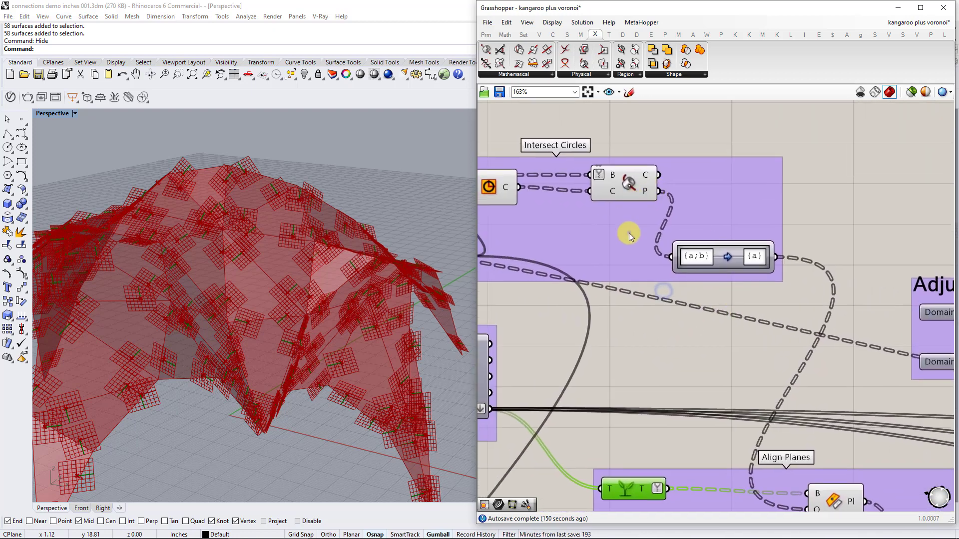
{"action": "right_click_drag", "start_coordinate": [628, 233], "coordinate": [732, 241]}
{"action": "mouse_move", "coordinate": [717, 186]}
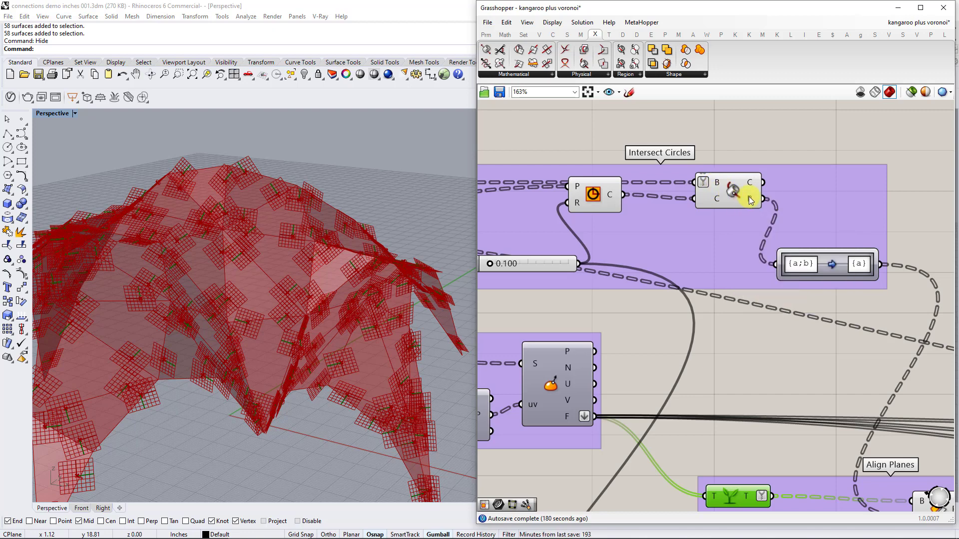
{"action": "mouse_move", "coordinate": [751, 200]}
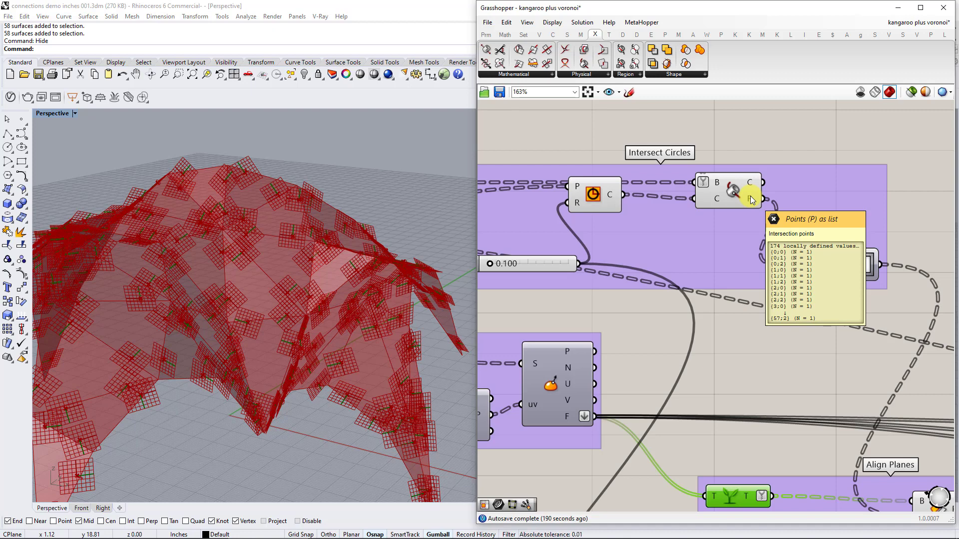
{"action": "right_click_drag", "start_coordinate": [781, 294], "coordinate": [716, 162]}
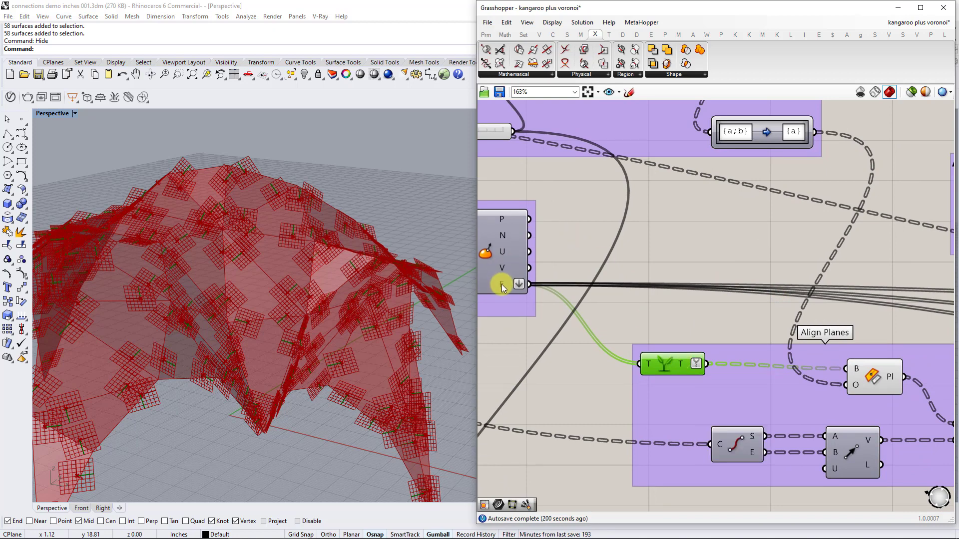
{"action": "right_click_drag", "start_coordinate": [735, 241], "coordinate": [695, 305]}
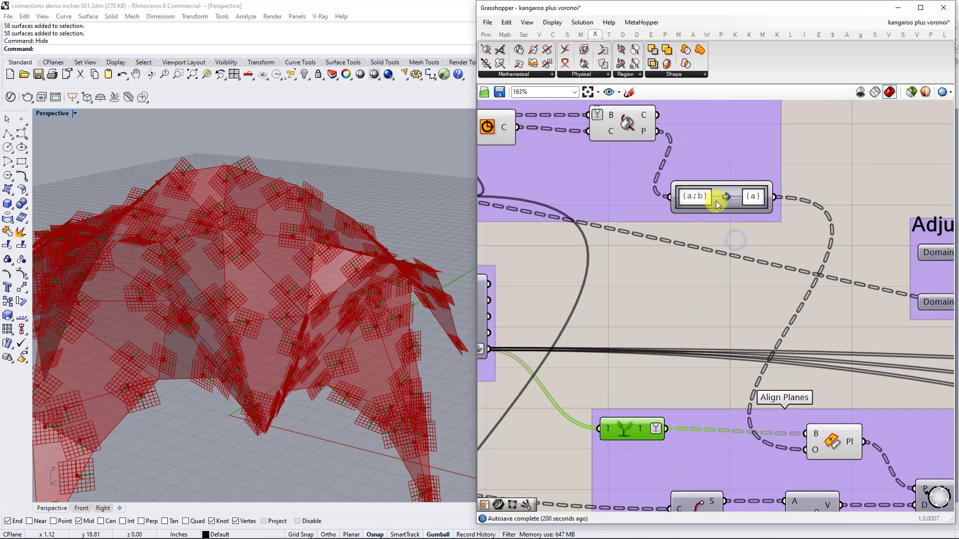
- Open the Path Mapper in the Intersect Circles group, review its {a;b} to {a} mapping, and close the editor without changes
{"action": "left_click", "coordinate": [717, 193]}
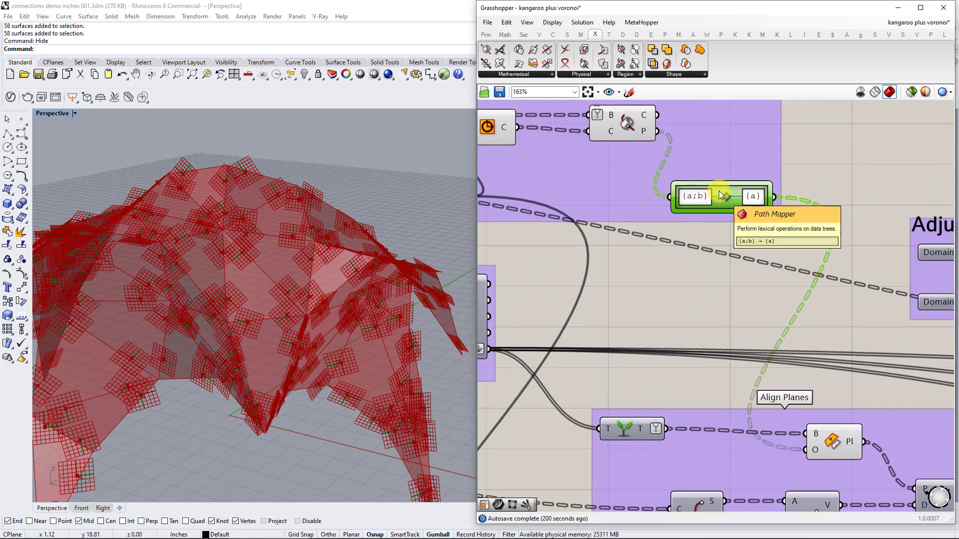
{"action": "double_click", "coordinate": [718, 190]}
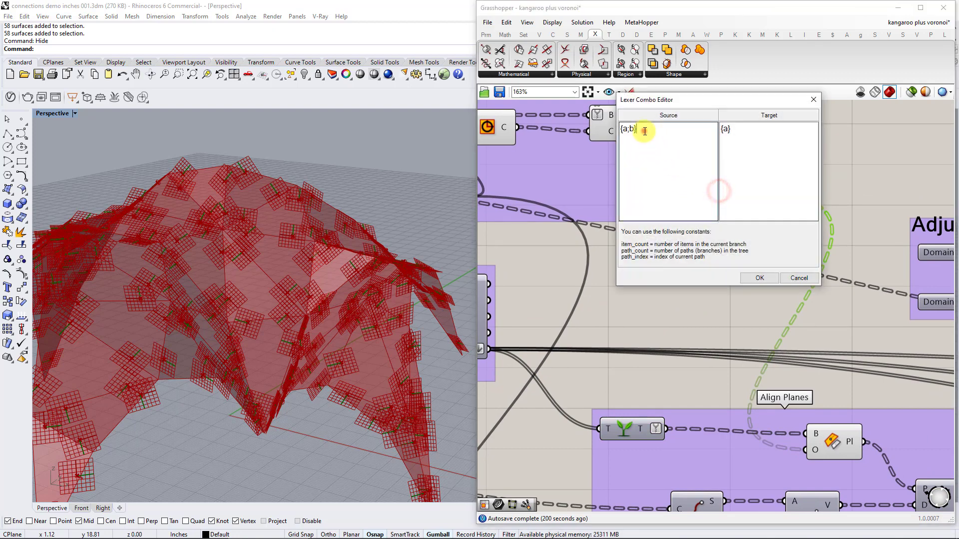
{"action": "left_click", "coordinate": [632, 129]}
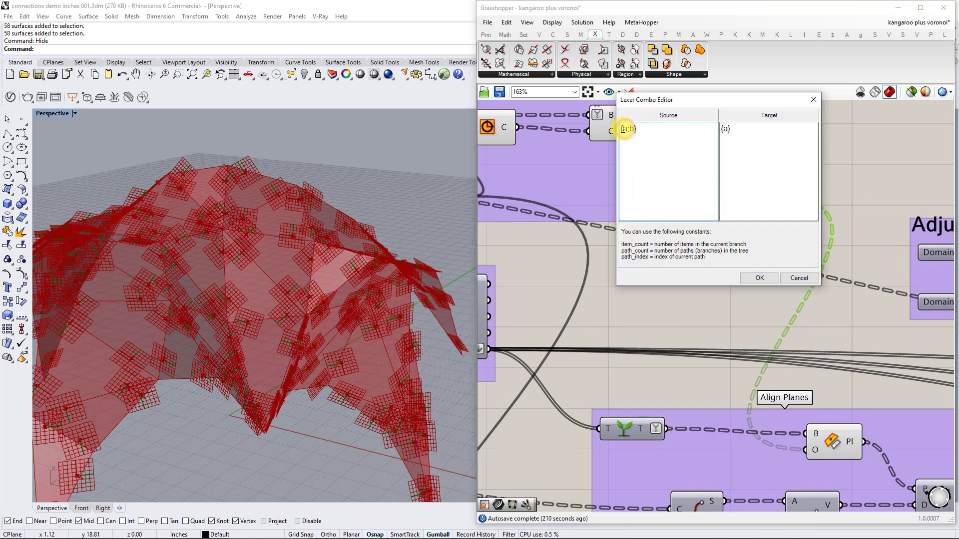
{"action": "double_click", "coordinate": [737, 130]}
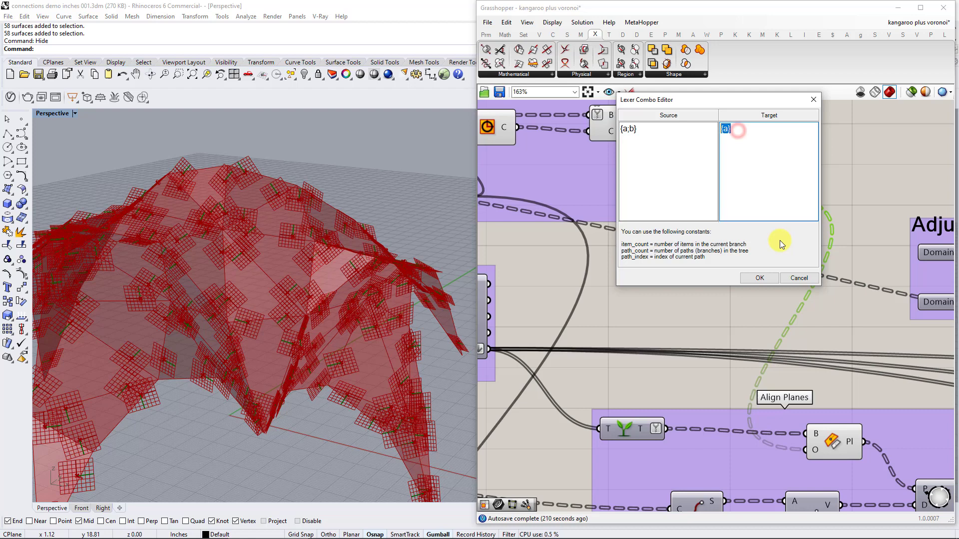
{"action": "left_click", "coordinate": [797, 278]}
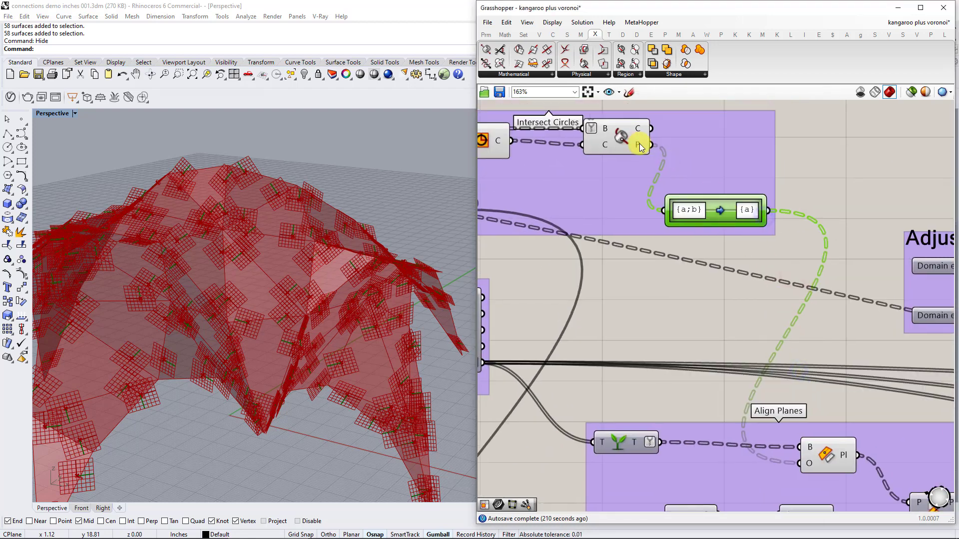
- Compare the paths of the intersection's Points output with those of the Plane Origin component's Base input
{"action": "mouse_move", "coordinate": [639, 142]}
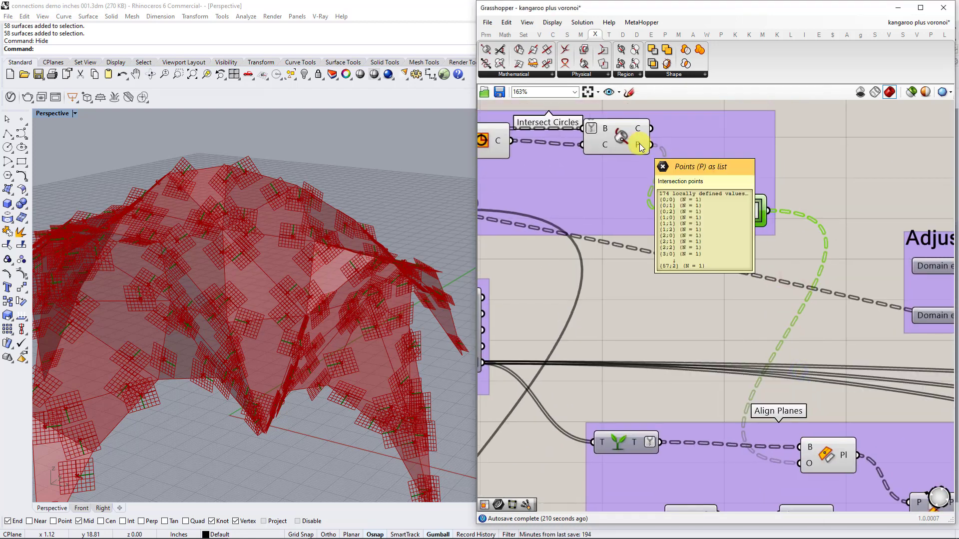
{"action": "right_click_drag", "start_coordinate": [755, 308], "coordinate": [745, 232]}
{"action": "mouse_move", "coordinate": [799, 387]}
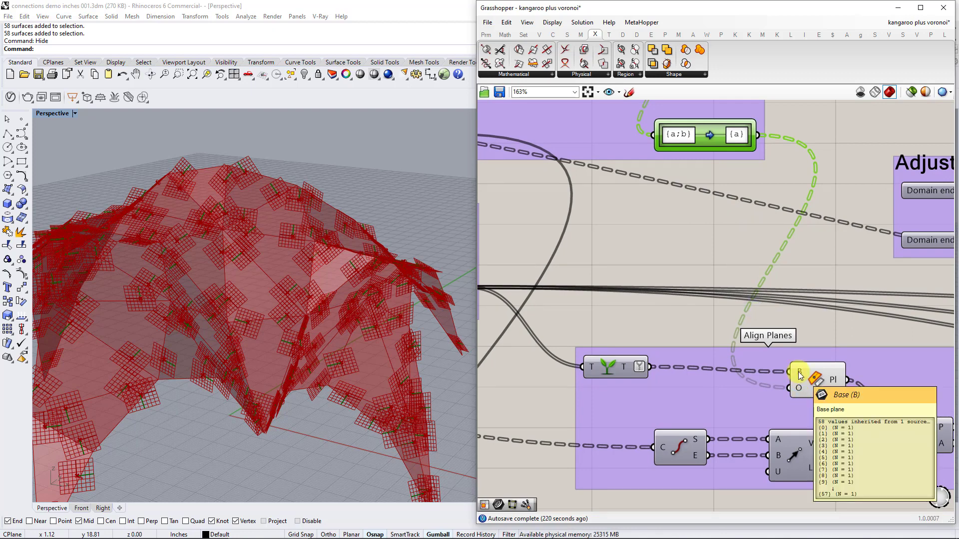
{"action": "left_click", "coordinate": [810, 337]}
{"action": "right_click_drag", "start_coordinate": [810, 336], "coordinate": [744, 305]}
- Inspect the Graft Tree component in the Align Planes group and the Plane output of Plane Origin
{"action": "scroll", "coordinate": [816, 323], "scroll_direction": "down", "scroll_amount": 1}
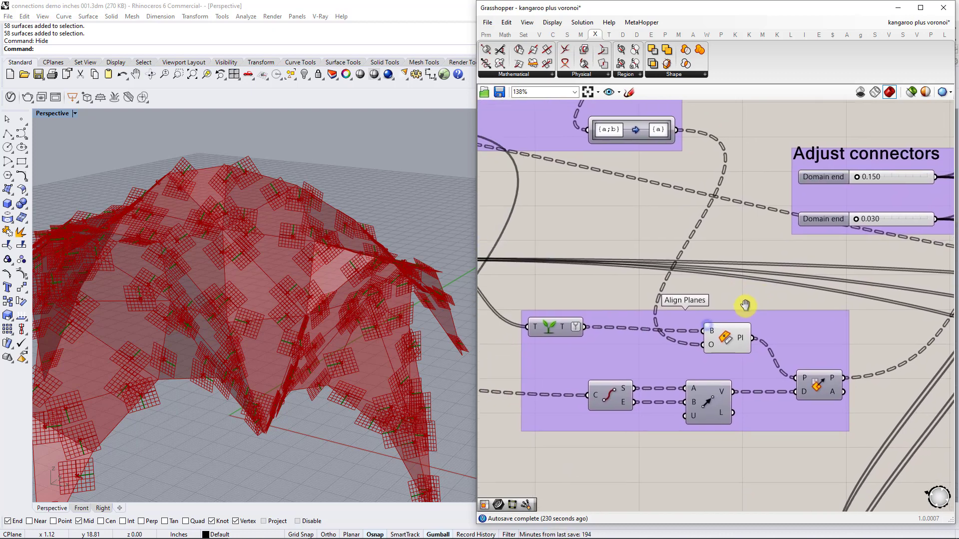
{"action": "left_click", "coordinate": [548, 325]}
{"action": "mouse_move", "coordinate": [564, 327]}
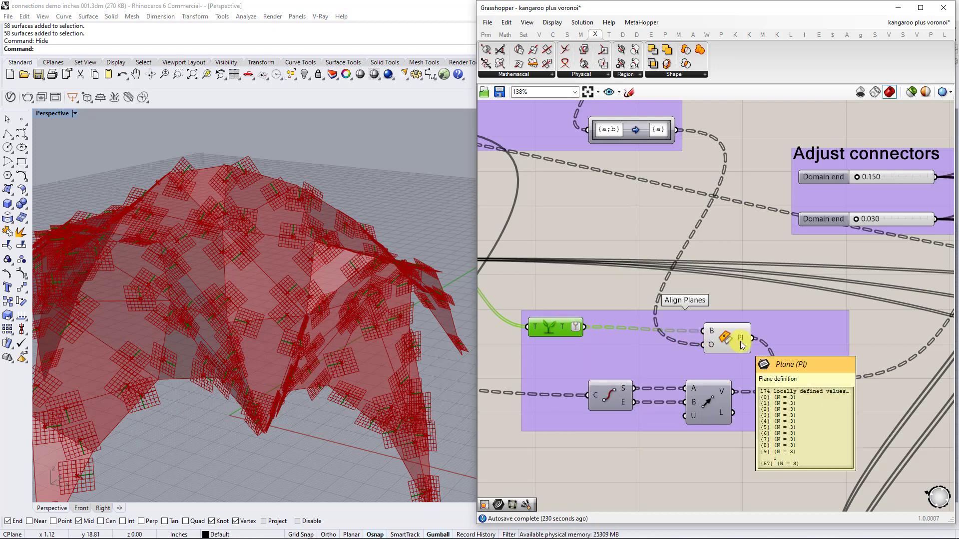
- Turn off the preview of the Plane Origin component in the Align Planes group
{"action": "left_click", "coordinate": [724, 339]}
{"action": "right_click", "coordinate": [724, 338]}
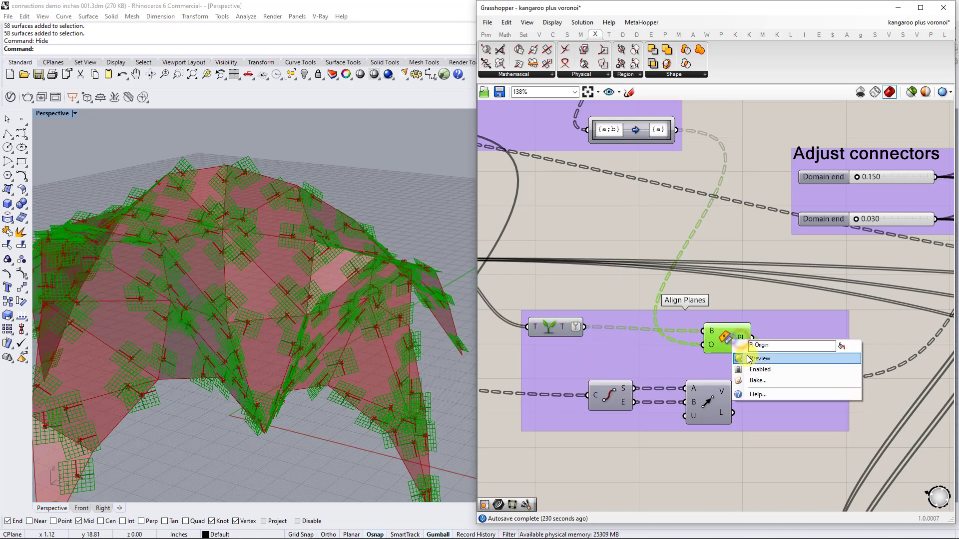
{"action": "left_click", "coordinate": [746, 354]}
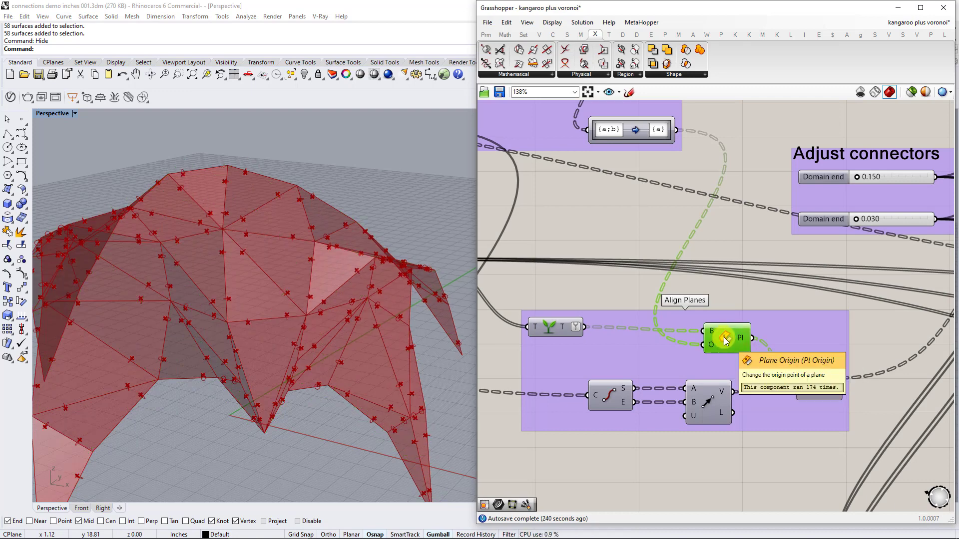
- Turn on the Plane Origin preview and wire its Plane output directly to the Rectangle's Plane input in the Adjust connectors group
{"action": "right_click", "coordinate": [724, 339]}
{"action": "left_click", "coordinate": [741, 353]}
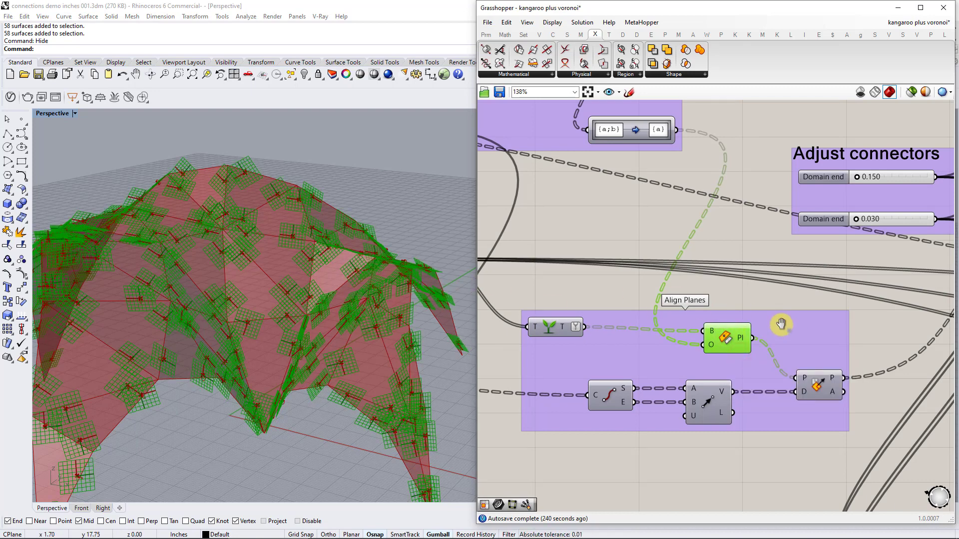
{"action": "right_click_drag", "start_coordinate": [789, 330], "coordinate": [653, 277]}
{"action": "scroll", "coordinate": [652, 280], "scroll_direction": "down", "scroll_amount": 2}
{"action": "left_click_drag", "start_coordinate": [628, 284], "coordinate": [889, 160]}
{"action": "right_click_drag", "start_coordinate": [908, 165], "coordinate": [686, 200]}
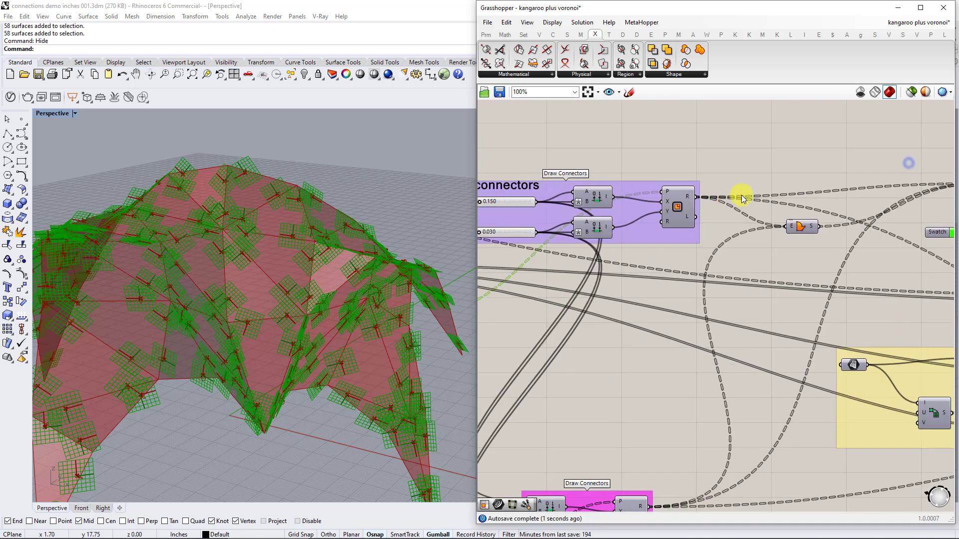
- Turn on the preview of the Custom Preview component fed by the green swatch and inspect the connectors on the shell
{"action": "right_click_drag", "start_coordinate": [785, 207], "coordinate": [651, 204]}
{"action": "left_click", "coordinate": [864, 188]}
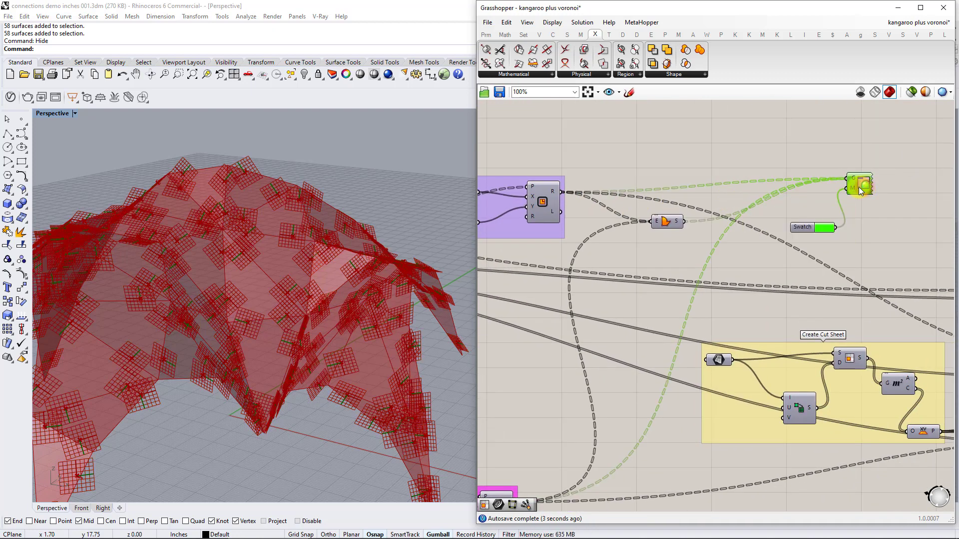
{"action": "right_click", "coordinate": [850, 180]}
{"action": "left_click", "coordinate": [864, 159]}
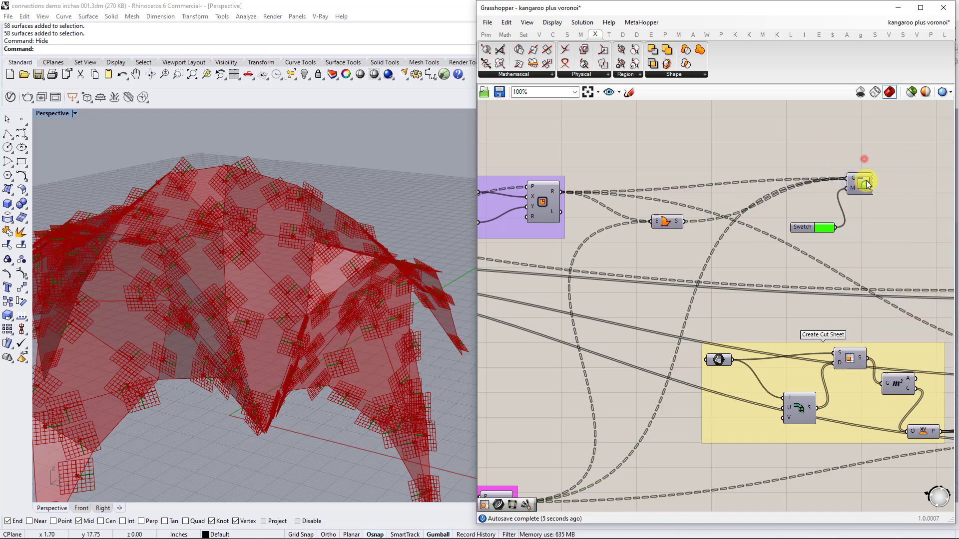
{"action": "left_click", "coordinate": [865, 184]}
{"action": "right_click", "coordinate": [865, 185]}
{"action": "left_click", "coordinate": [883, 208]}
{"action": "scroll", "coordinate": [224, 304], "scroll_direction": "up", "scroll_amount": 10}
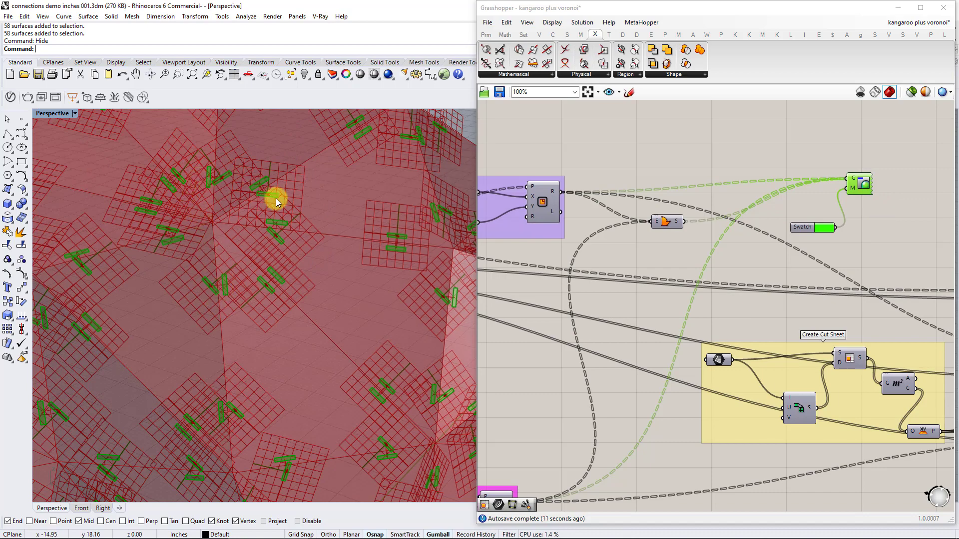
{"action": "scroll", "coordinate": [268, 241], "scroll_direction": "down", "scroll_amount": 2}
{"action": "scroll", "coordinate": [230, 381], "scroll_direction": "up", "scroll_amount": 3}
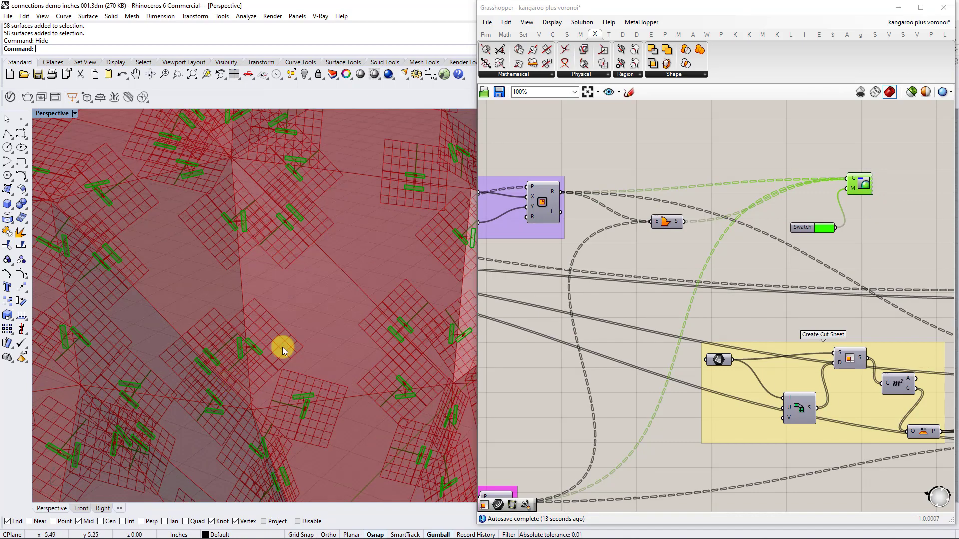
- Turn off the preview of the Plane Origin component in the purple Align Planes group
{"action": "left_click", "coordinate": [630, 175]}
{"action": "right_click_drag", "start_coordinate": [597, 192], "coordinate": [752, 171]}
{"action": "scroll", "coordinate": [371, 296], "scroll_direction": "down", "scroll_amount": 10}
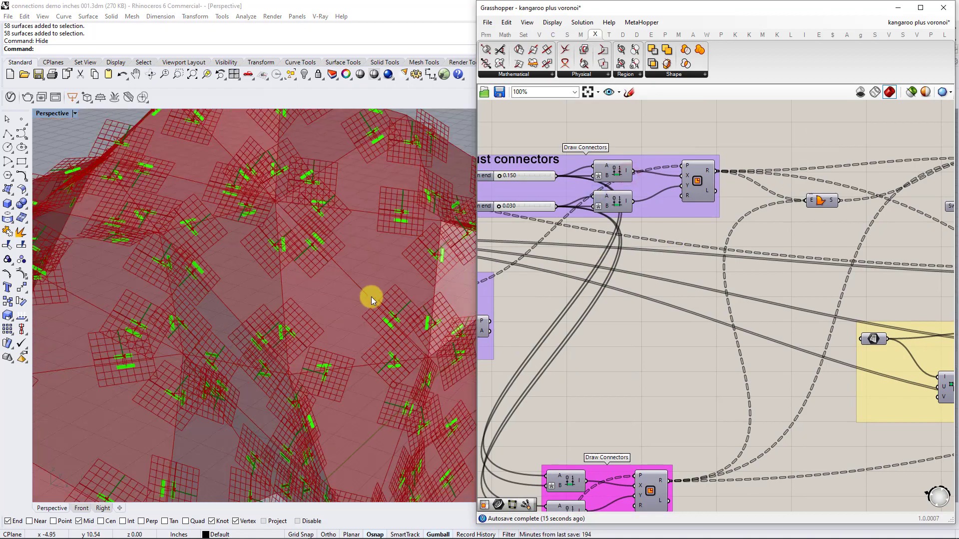
{"action": "right_click_drag", "start_coordinate": [370, 297], "coordinate": [280, 309]}
{"action": "scroll", "coordinate": [280, 309], "scroll_direction": "up", "scroll_amount": 4}
{"action": "right_click_drag", "start_coordinate": [546, 260], "coordinate": [879, 200]}
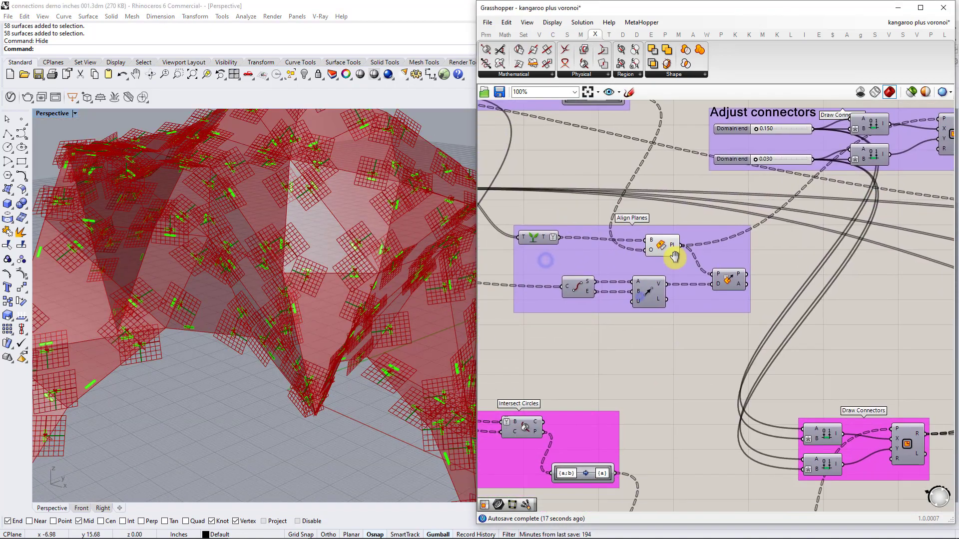
{"action": "left_click", "coordinate": [658, 247]}
{"action": "right_click", "coordinate": [658, 249]}
{"action": "left_click", "coordinate": [675, 271]}
- Examine the connectors' orientation relative to the triangle edges on the shell and compare the 0.25 and 0.75 branches of the definition
{"action": "scroll", "coordinate": [322, 248], "scroll_direction": "up", "scroll_amount": 3}
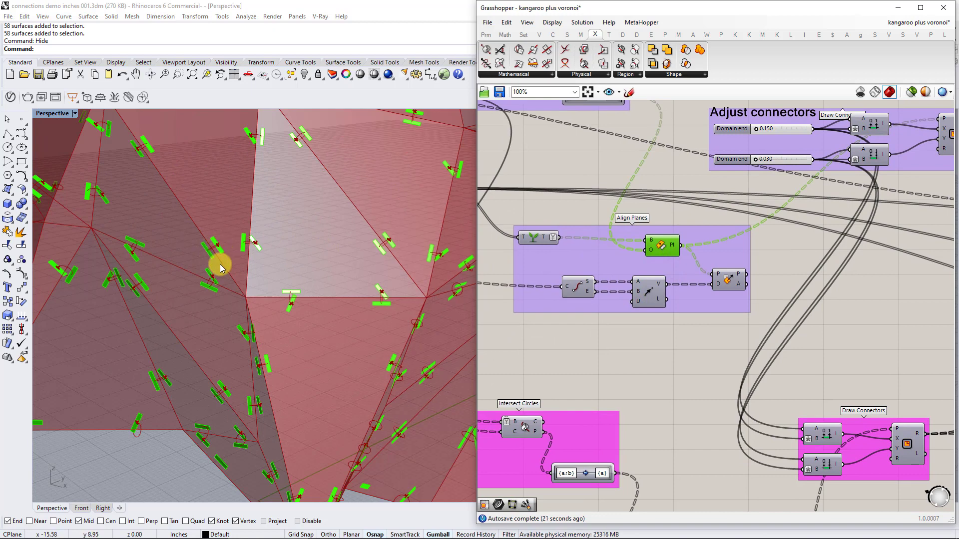
{"action": "scroll", "coordinate": [250, 240], "scroll_direction": "up", "scroll_amount": 2}
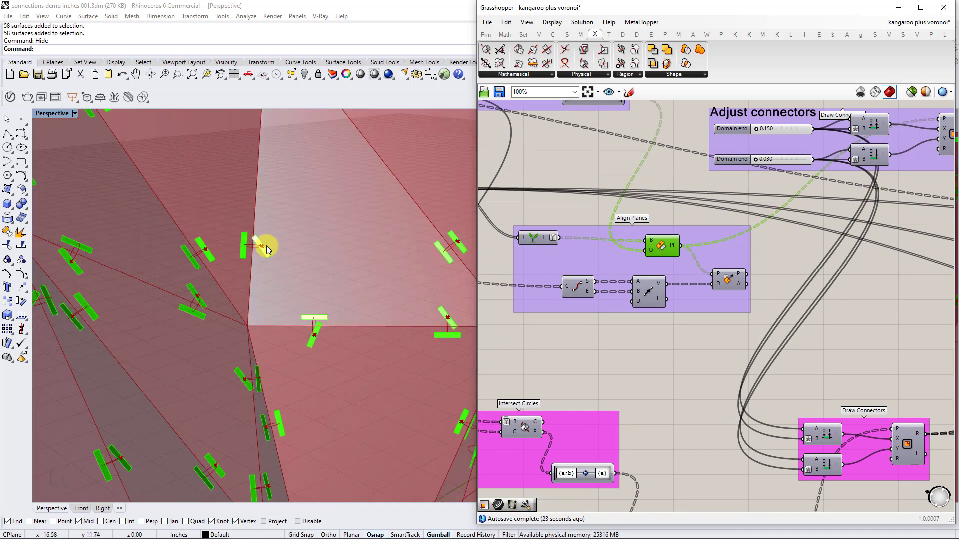
{"action": "scroll", "coordinate": [550, 312], "scroll_direction": "down", "scroll_amount": 4}
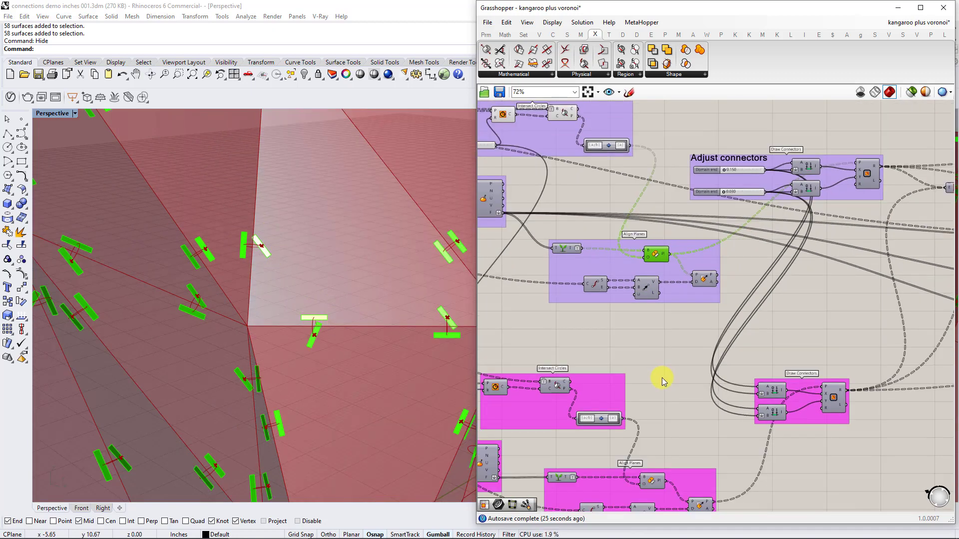
{"action": "scroll", "coordinate": [654, 344], "scroll_direction": "down", "scroll_amount": 1}
{"action": "right_click_drag", "start_coordinate": [580, 475], "coordinate": [588, 400]}
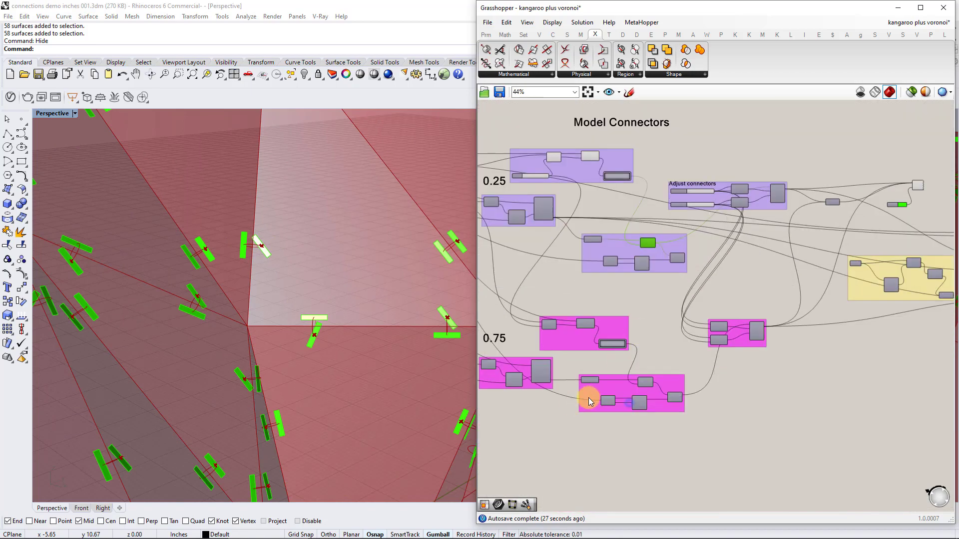
{"action": "scroll", "coordinate": [635, 330], "scroll_direction": "up", "scroll_amount": 2}
{"action": "right_click_drag", "start_coordinate": [685, 336], "coordinate": [747, 323]}
{"action": "right_click_drag", "start_coordinate": [637, 336], "coordinate": [554, 399]}
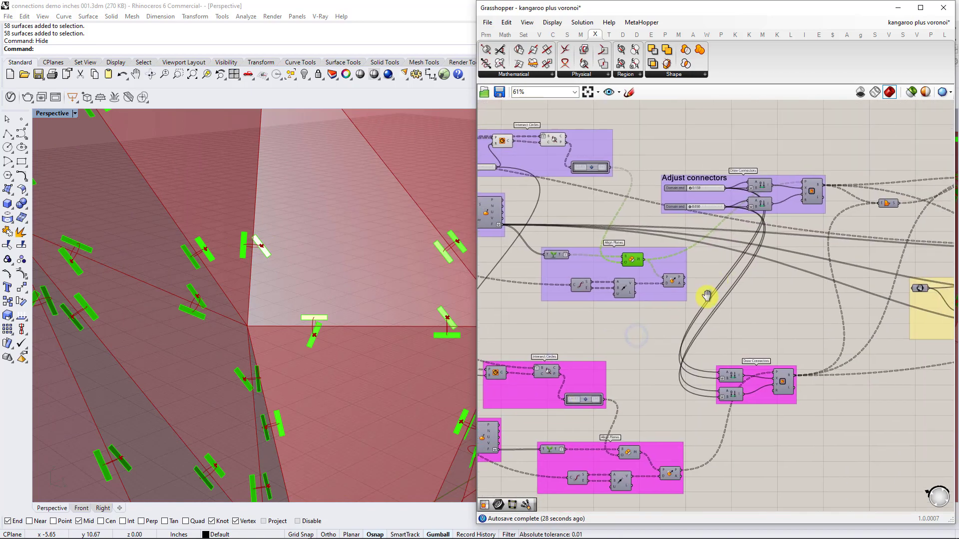
{"action": "right_click_drag", "start_coordinate": [707, 295], "coordinate": [684, 336]}
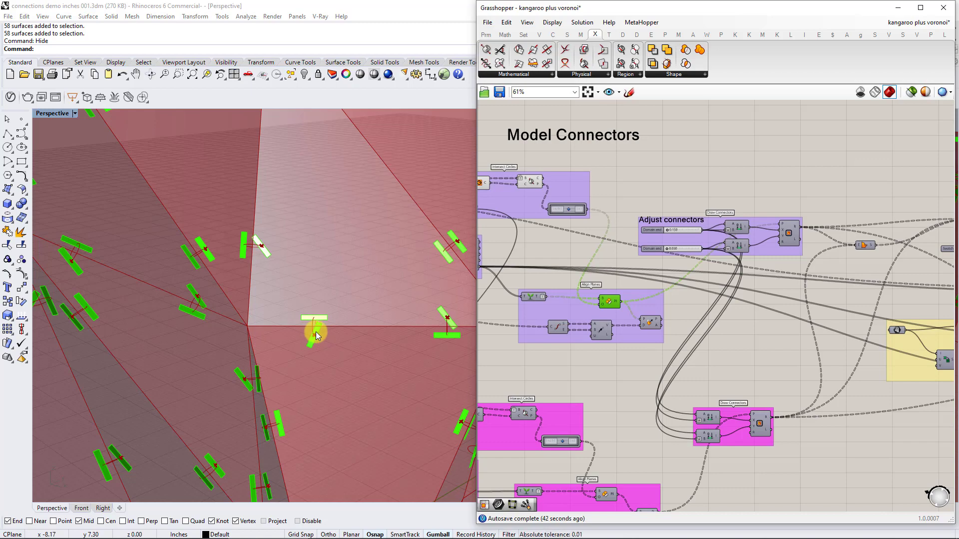
{"action": "right_click_drag", "start_coordinate": [236, 325], "coordinate": [278, 329]}
{"action": "scroll", "coordinate": [284, 339], "scroll_direction": "down", "scroll_amount": 3}
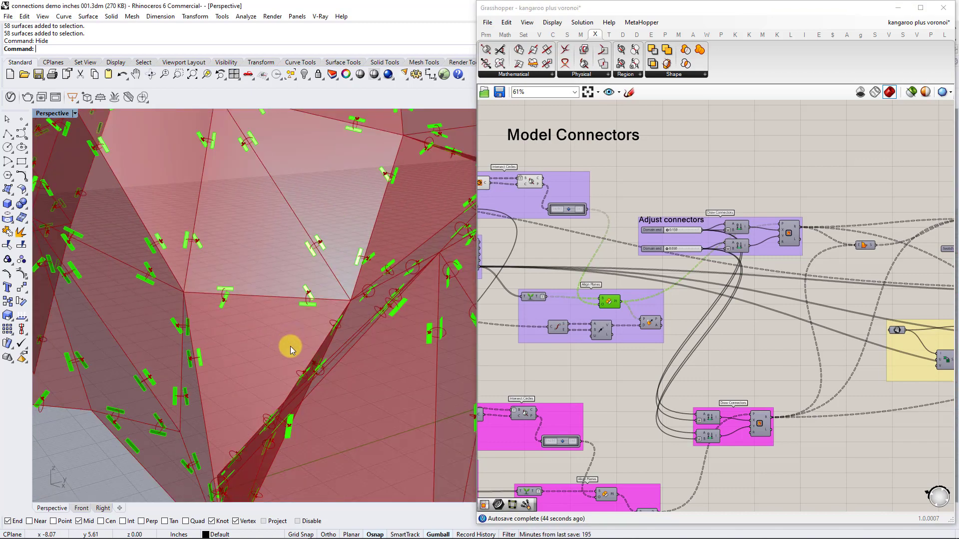
{"action": "mouse_move", "coordinate": [554, 419]}
{"action": "right_mouse_down"}
{"action": "mouse_move", "coordinate": [612, 375]}
{"action": "mouse_move", "coordinate": [570, 425]}
{"action": "right_mouse_up"}
{"action": "scroll", "coordinate": [774, 275], "scroll_direction": "up", "scroll_amount": 2}
{"action": "right_click_drag", "start_coordinate": [701, 306], "coordinate": [774, 300]}
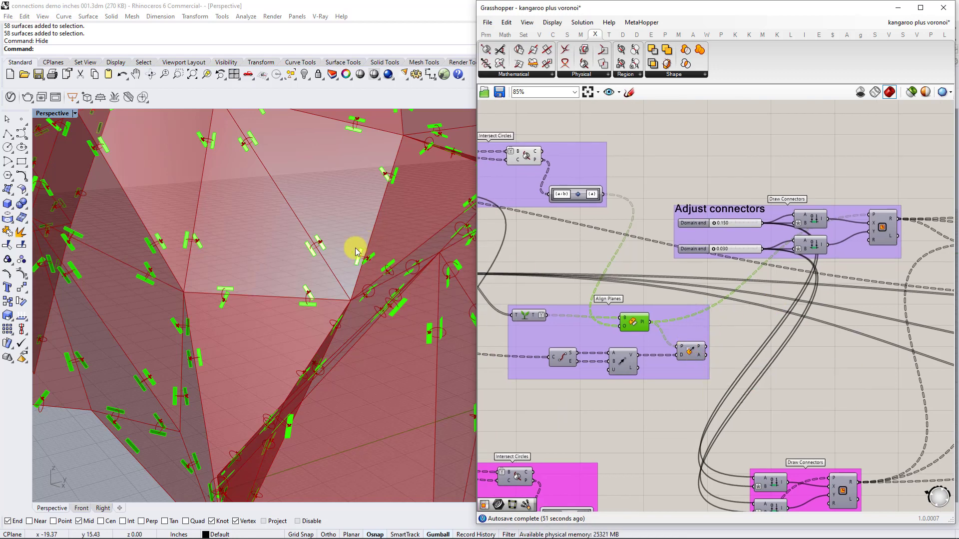
{"action": "right_click_drag", "start_coordinate": [294, 213], "coordinate": [302, 236]}
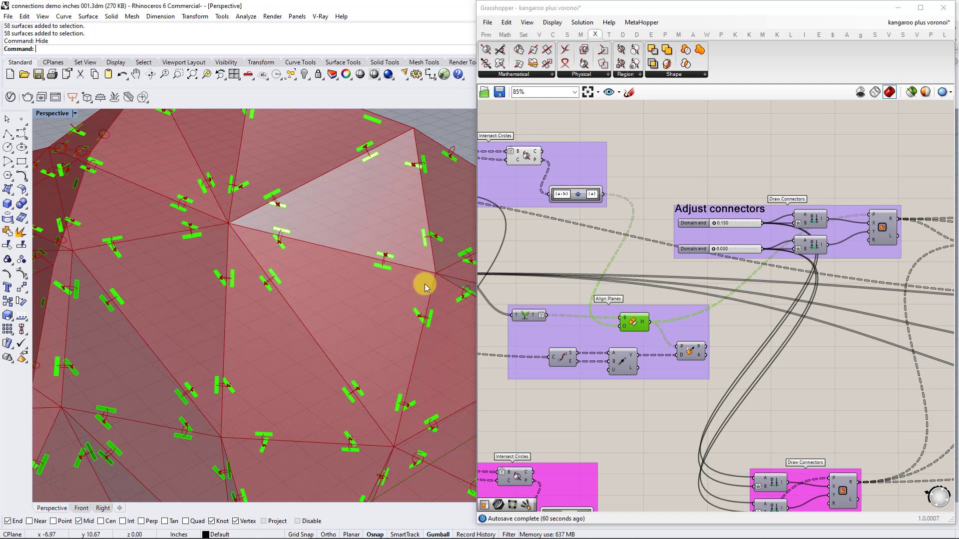
- Trace the Align Planes group from the End Points curve input through Vector 2Pt and Plane Origin to the Align Plane component
{"action": "right_click_drag", "start_coordinate": [615, 405], "coordinate": [774, 406]}
{"action": "right_click_drag", "start_coordinate": [626, 355], "coordinate": [914, 400]}
{"action": "mouse_move", "coordinate": [621, 323]}
{"action": "right_mouse_down"}
{"action": "mouse_move", "coordinate": [777, 349]}
{"action": "mouse_move", "coordinate": [613, 317]}
{"action": "right_mouse_up"}
{"action": "left_click", "coordinate": [613, 309]}
{"action": "right_click_drag", "start_coordinate": [766, 357], "coordinate": [509, 297]}
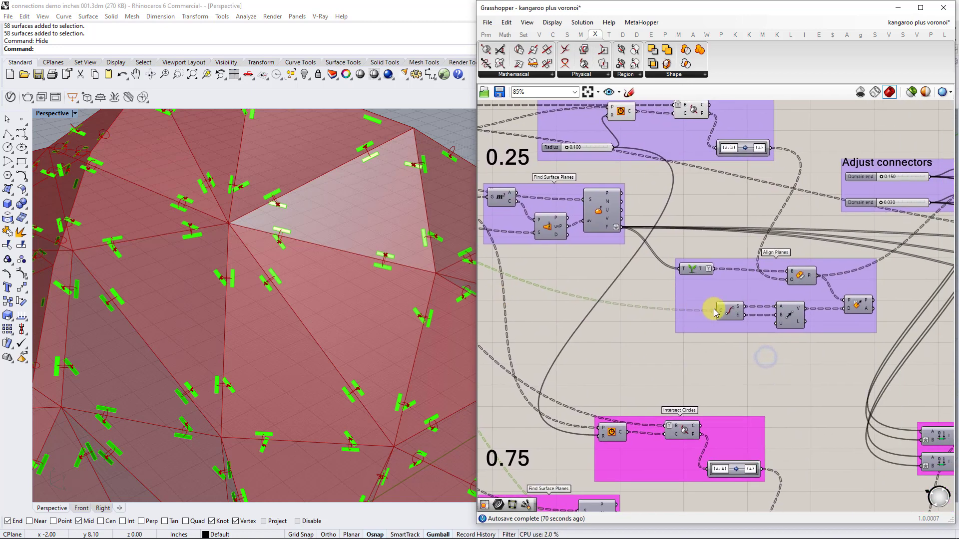
{"action": "left_click", "coordinate": [730, 311]}
{"action": "right_click_drag", "start_coordinate": [730, 310], "coordinate": [648, 308]}
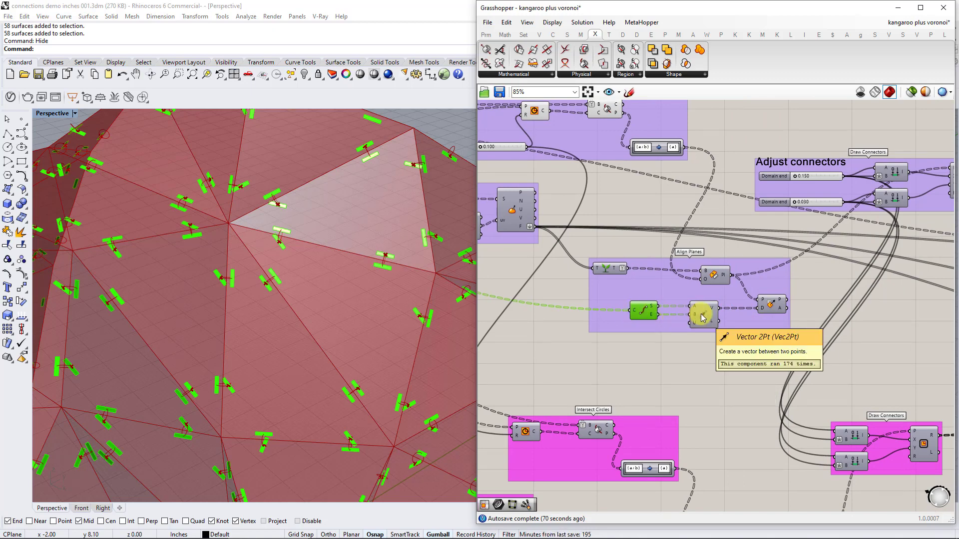
{"action": "left_click", "coordinate": [715, 276]}
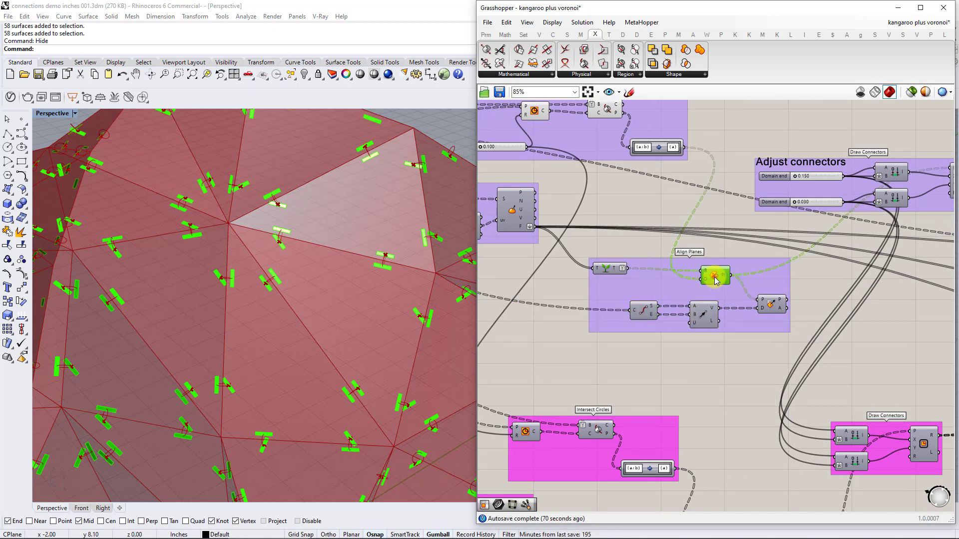
{"action": "left_click", "coordinate": [770, 303]}
{"action": "right_click_drag", "start_coordinate": [774, 302], "coordinate": [646, 305]}
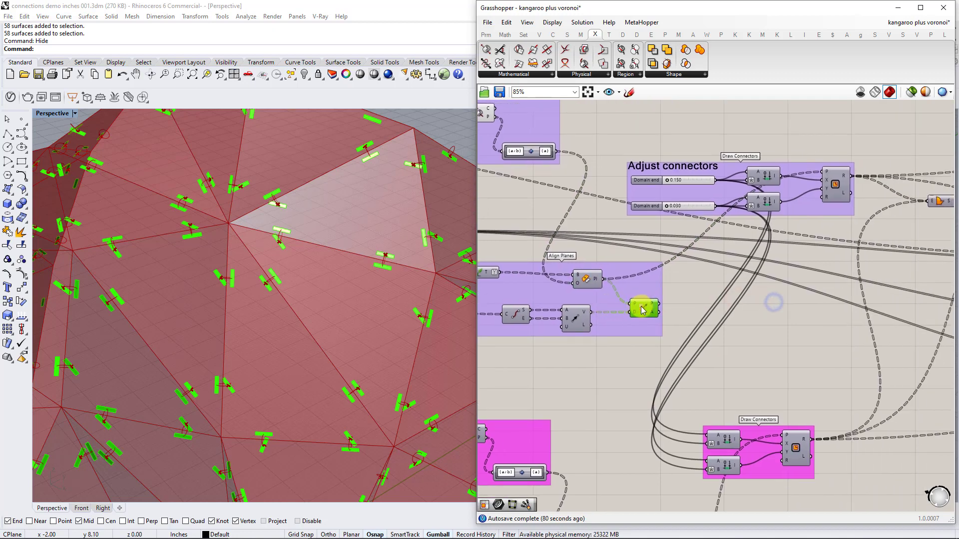
- Turn on the Align Plane preview and wire its Plane output to the Rectangle's Plane input in the Adjust connectors group
{"action": "right_click_drag", "start_coordinate": [826, 307], "coordinate": [671, 316]}
{"action": "right_click_drag", "start_coordinate": [845, 228], "coordinate": [740, 249]}
{"action": "right_click_drag", "start_coordinate": [780, 220], "coordinate": [920, 238]}
{"action": "right_click", "coordinate": [553, 331]}
{"action": "left_click", "coordinate": [573, 352]}
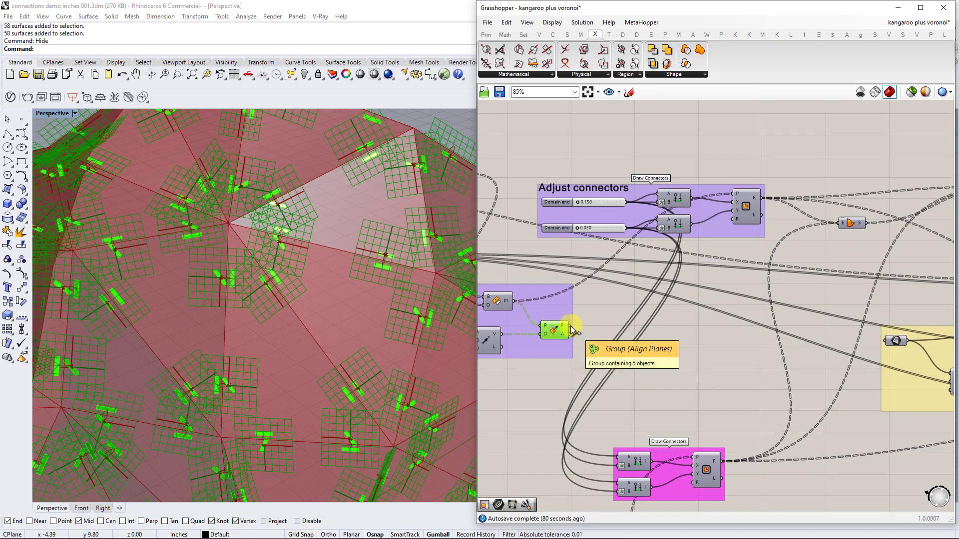
{"action": "left_click_drag", "start_coordinate": [569, 326], "coordinate": [732, 195]}
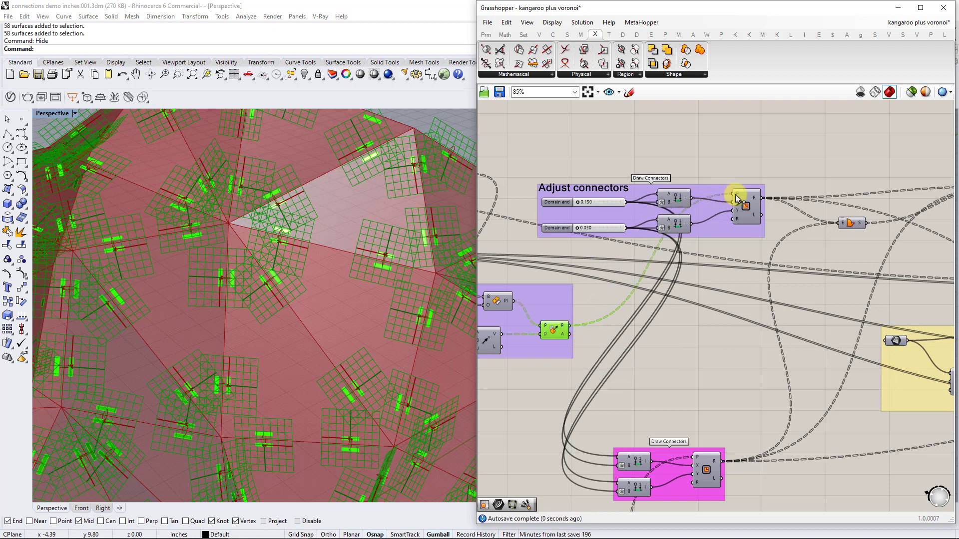
- Turn off the preview of the Align Plane component in the Align Planes group
{"action": "right_click_drag", "start_coordinate": [824, 284], "coordinate": [662, 284]}
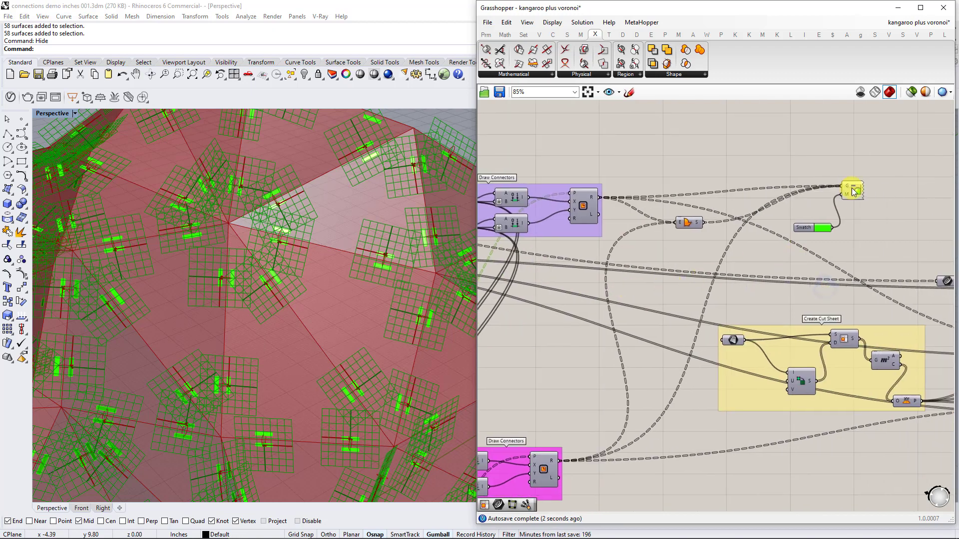
{"action": "right_click_drag", "start_coordinate": [640, 168], "coordinate": [817, 177]}
{"action": "left_click", "coordinate": [621, 336]}
{"action": "right_click", "coordinate": [568, 339]}
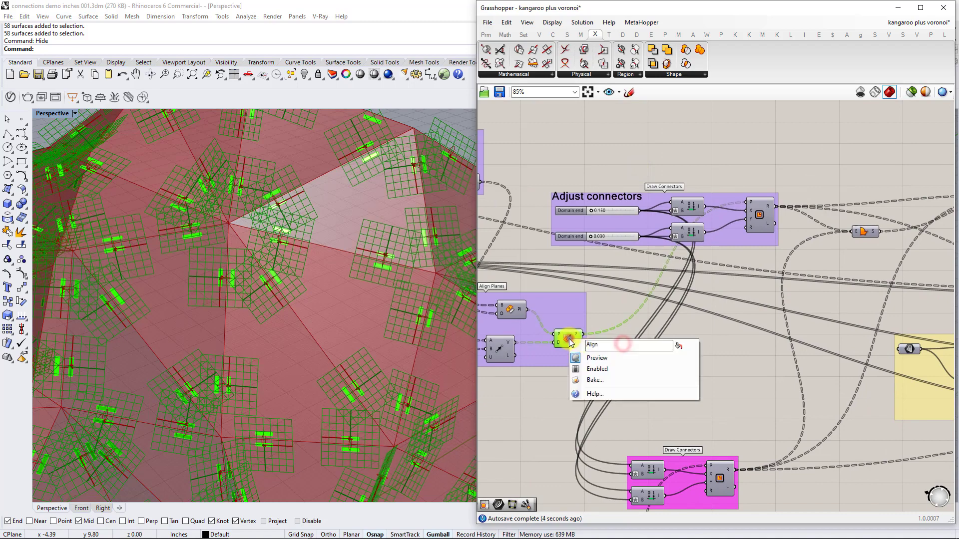
{"action": "left_click", "coordinate": [594, 358]}
- Inspect the start and end inputs of the two Construct Domain components, including the Expression option on the first one's B input
{"action": "scroll", "coordinate": [745, 343], "scroll_direction": "up", "scroll_amount": 2}
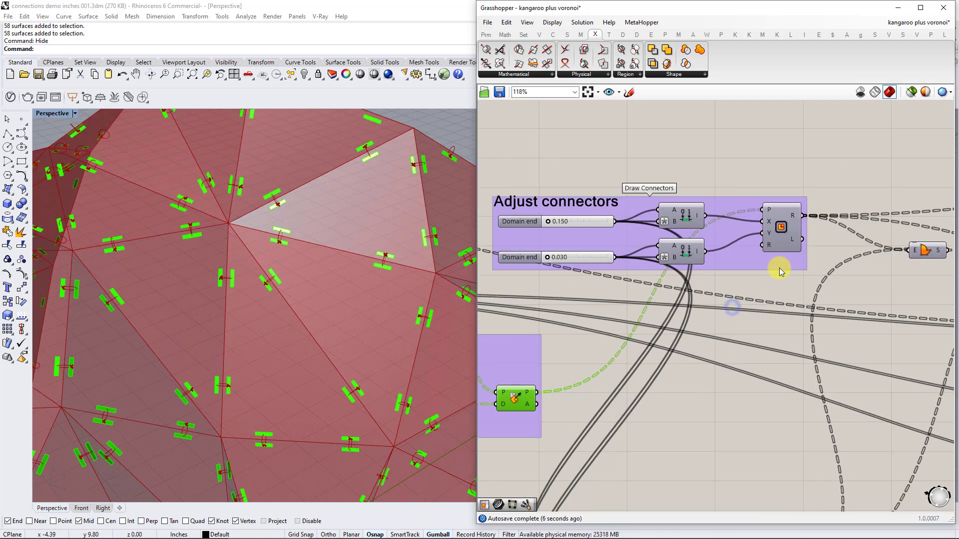
{"action": "left_click", "coordinate": [762, 135]}
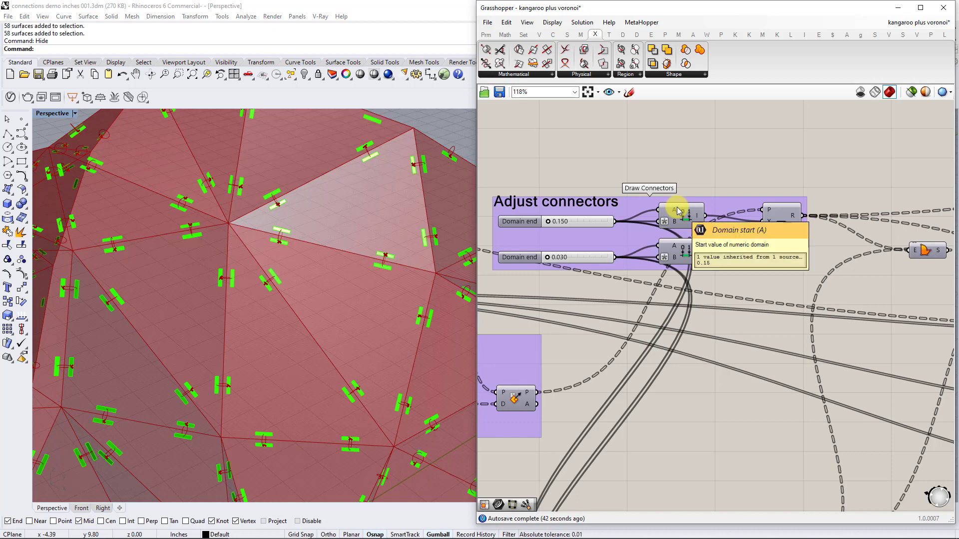
{"action": "right_click", "coordinate": [674, 222]}
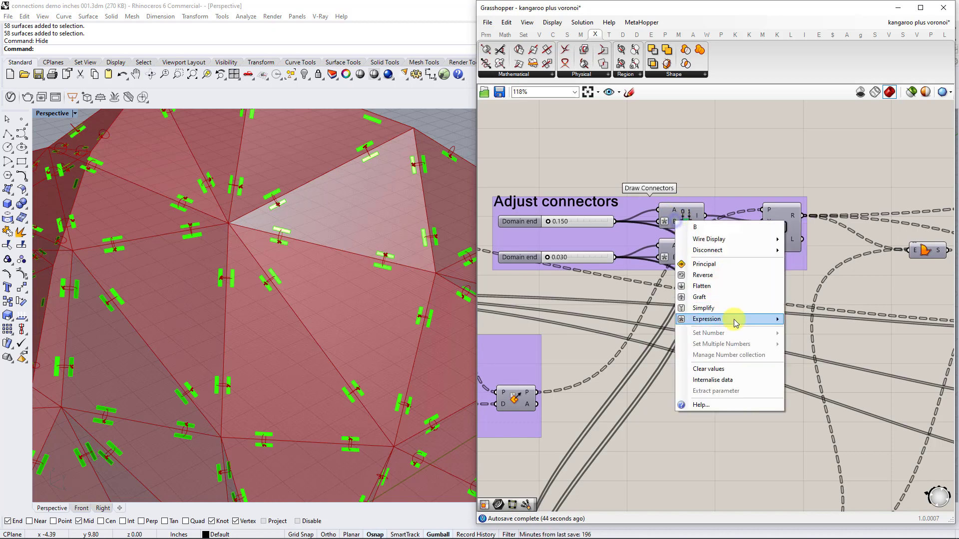
{"action": "left_click", "coordinate": [684, 221]}
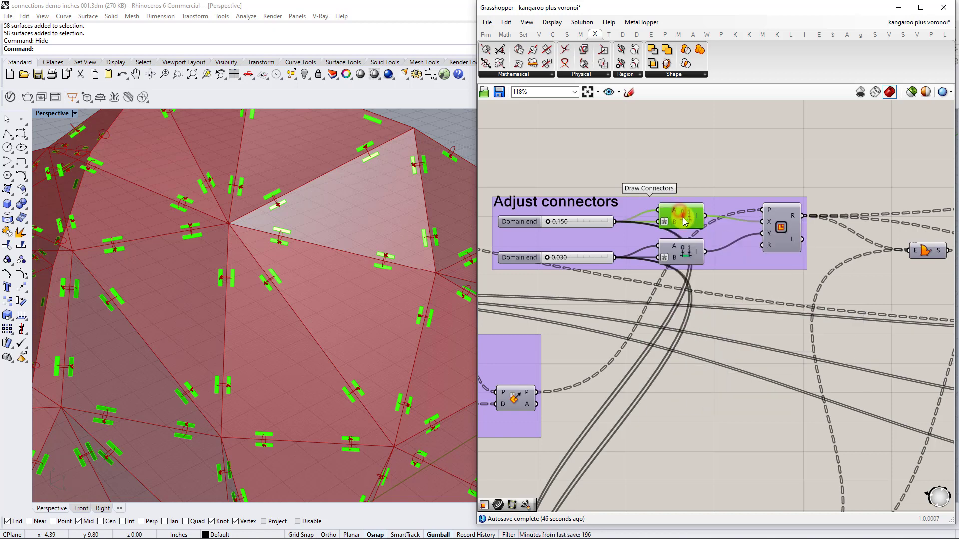
{"action": "left_click_drag", "start_coordinate": [684, 221], "coordinate": [683, 244]}
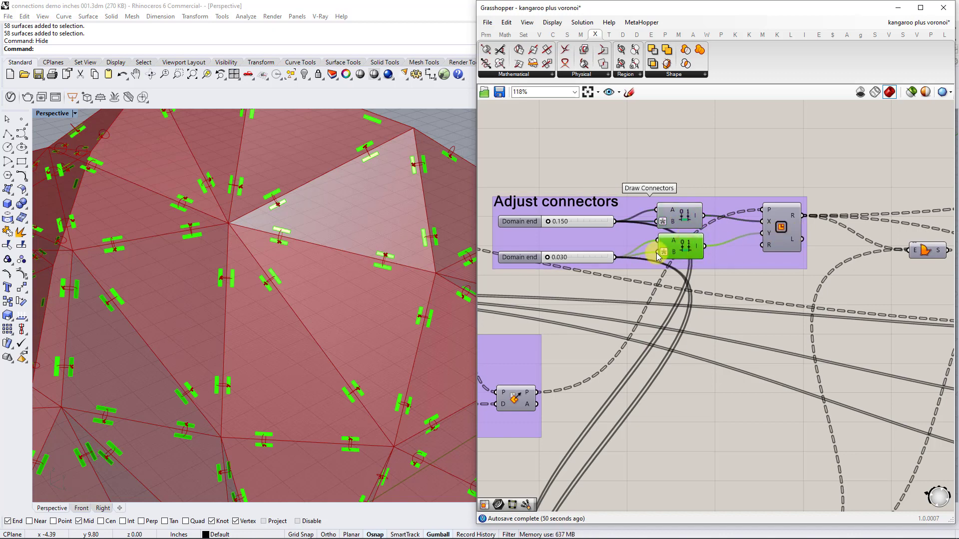
{"action": "mouse_move", "coordinate": [674, 216]}
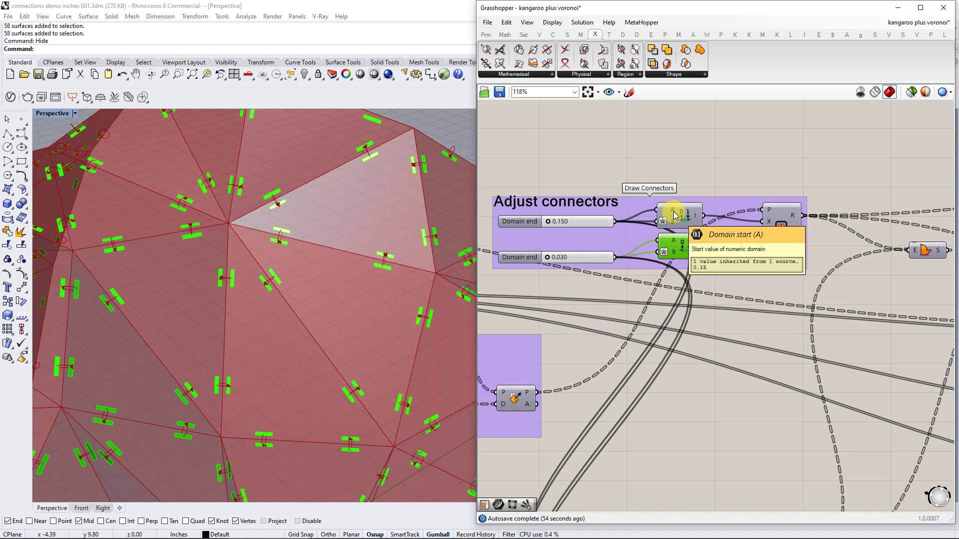
- Examine how the two Domain end sliders drive the X and Y size inputs of the Rectangle component
{"action": "left_click", "coordinate": [786, 227]}
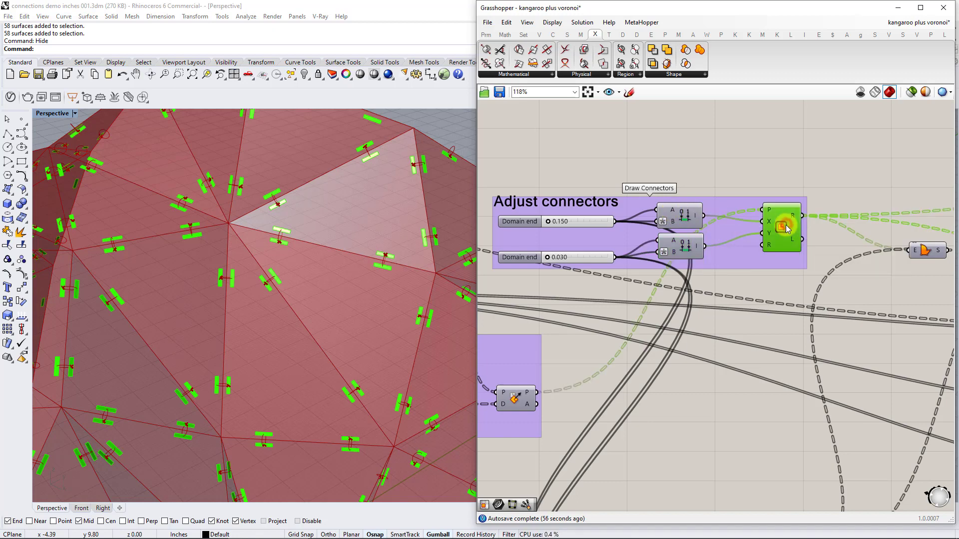
{"action": "mouse_move", "coordinate": [558, 221]}
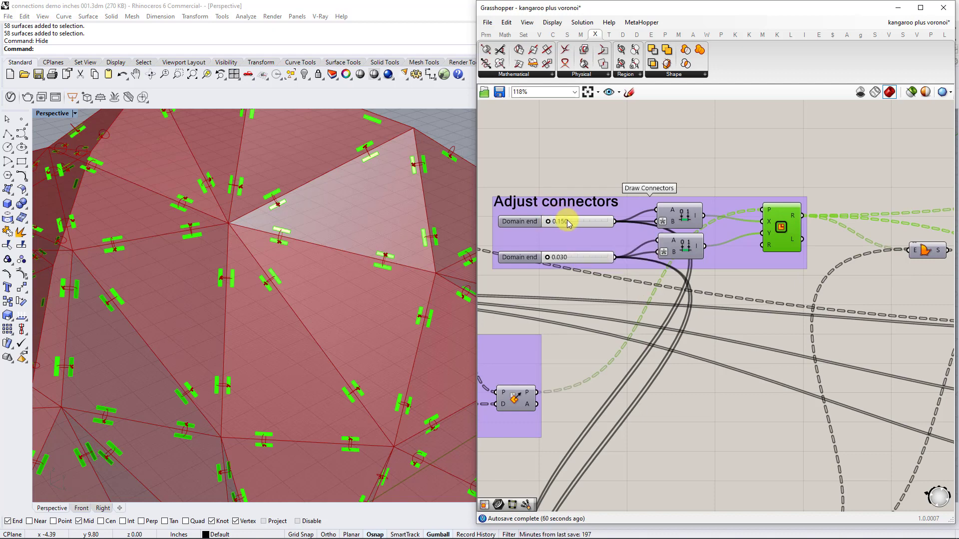
{"action": "mouse_move", "coordinate": [572, 264]}
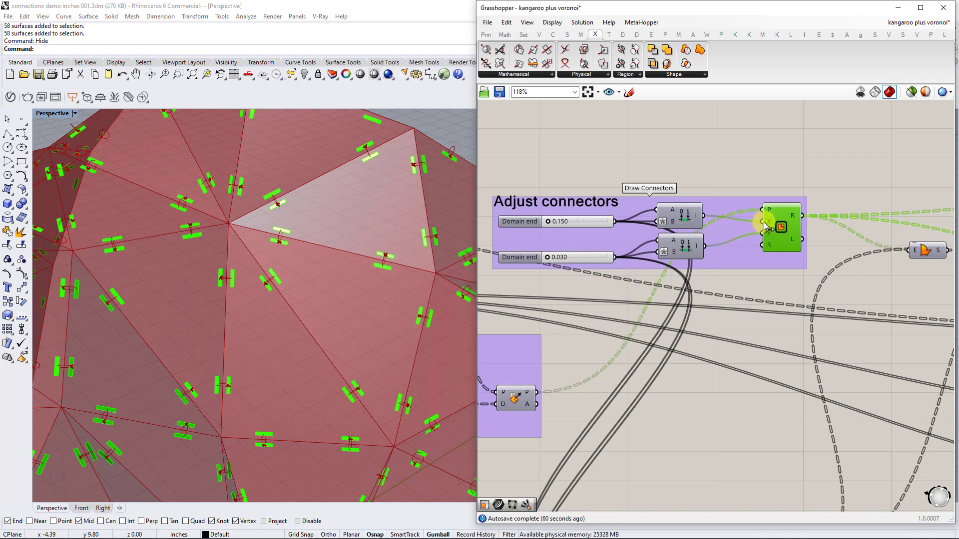
{"action": "mouse_move", "coordinate": [766, 220]}
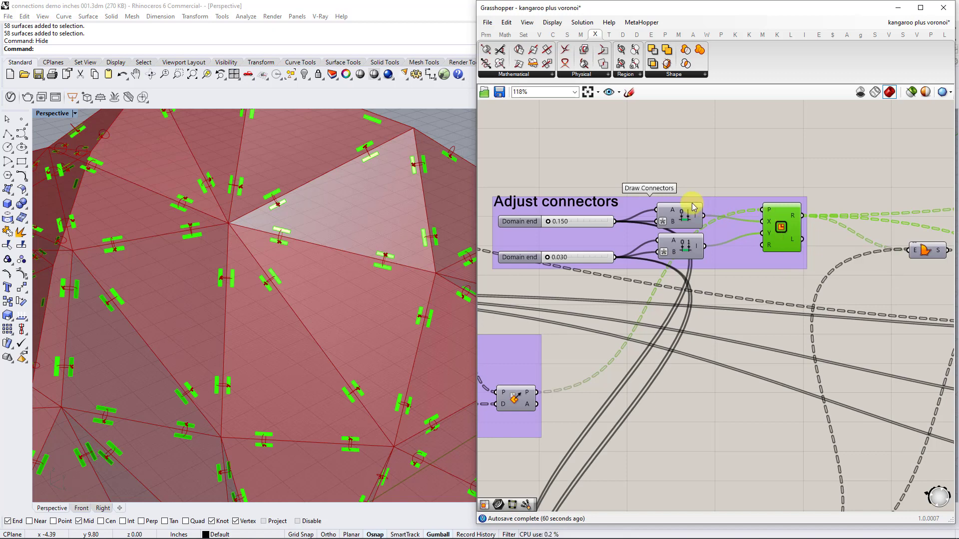
- Set the expression x/2 on the A input of the upper Construct Domain in the Adjust connectors group
{"action": "right_click", "coordinate": [673, 210]}
{"action": "mouse_move", "coordinate": [723, 308]}
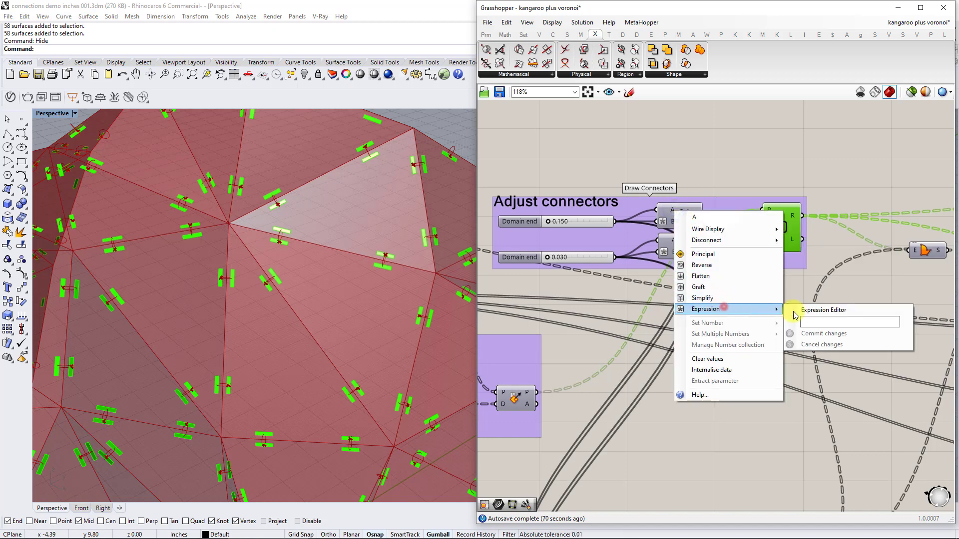
{"action": "type", "text": "x/2"}
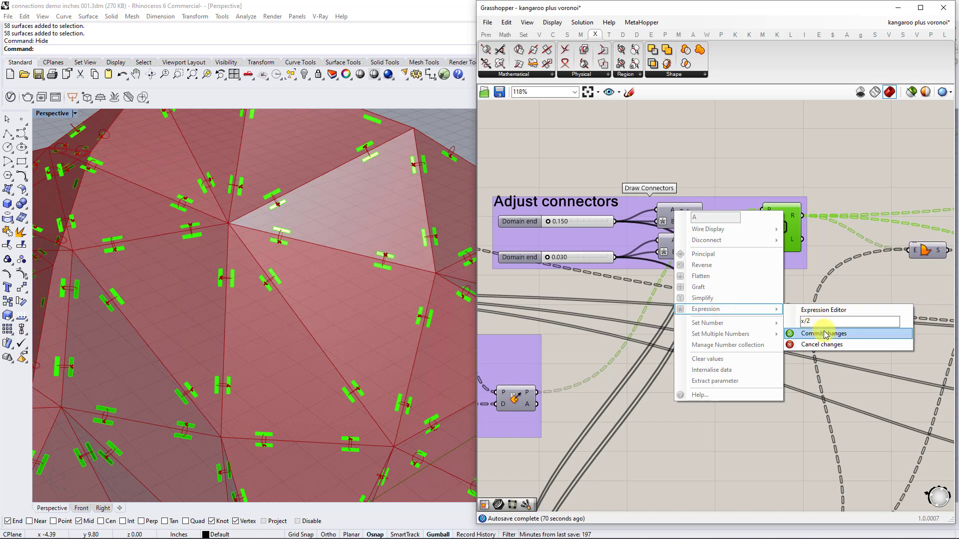
{"action": "left_click", "coordinate": [825, 335]}
- Set the expression x/2 on the A input of the lower Construct Domain in the Adjust connectors group
{"action": "left_click", "coordinate": [686, 251]}
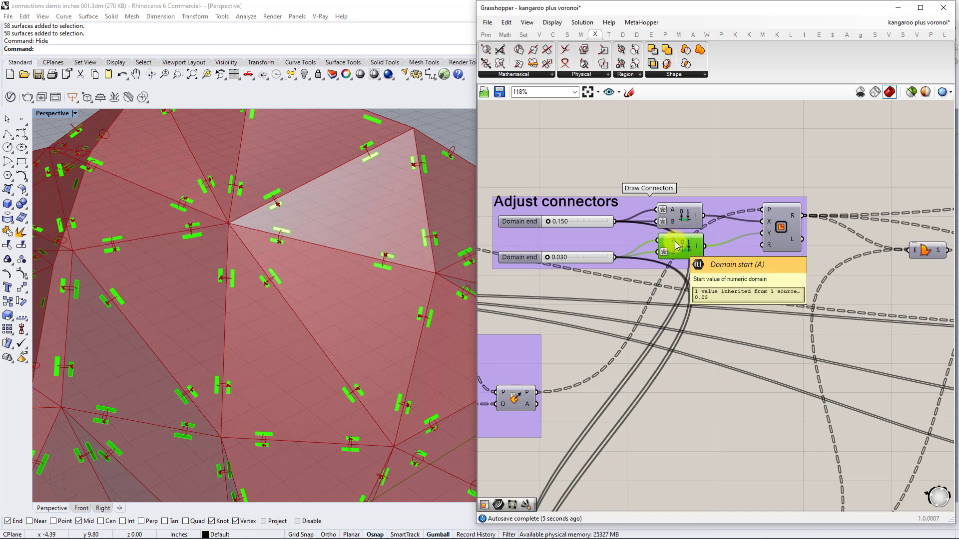
{"action": "right_click", "coordinate": [675, 244]}
{"action": "mouse_move", "coordinate": [759, 340]}
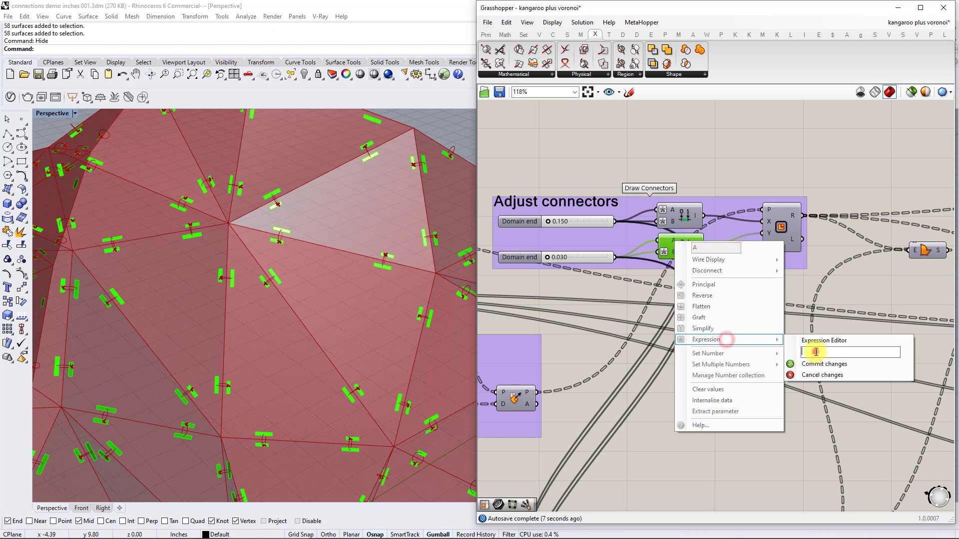
{"action": "type", "text": "x/2"}
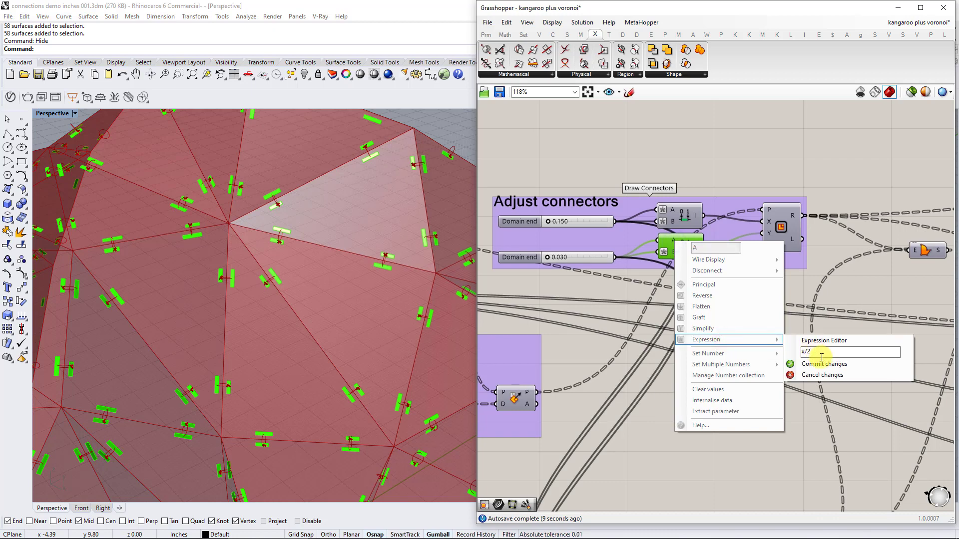
{"action": "left_click", "coordinate": [822, 364]}
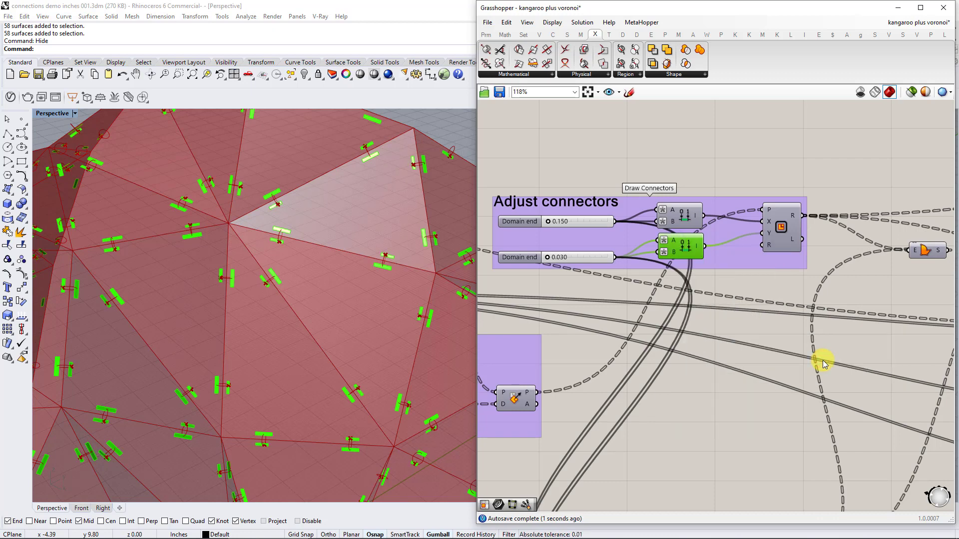
- Move the upper Construct Domain in Adjust connectors slightly upward and set its B input expression to -x/2
{"action": "mouse_move", "coordinate": [769, 223]}
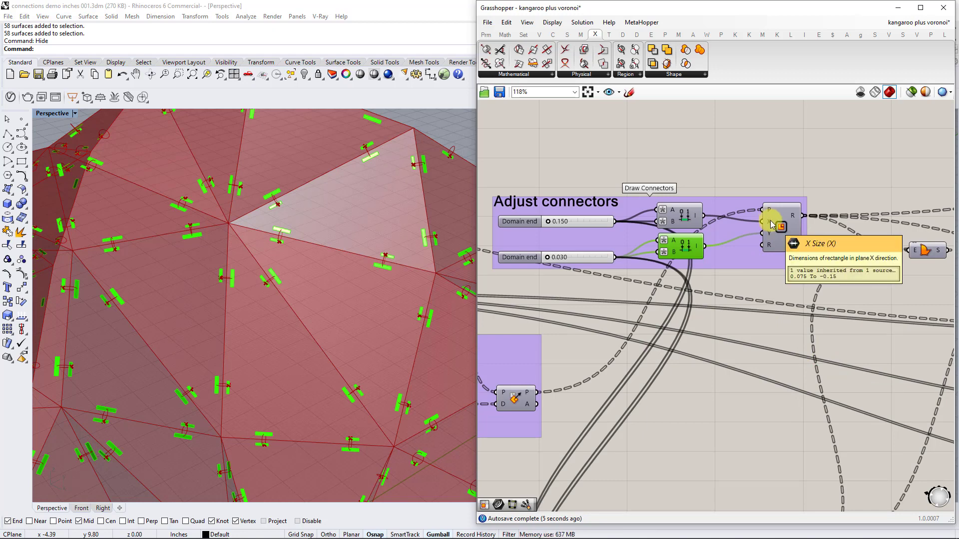
{"action": "left_click_drag", "start_coordinate": [671, 221], "coordinate": [672, 214]}
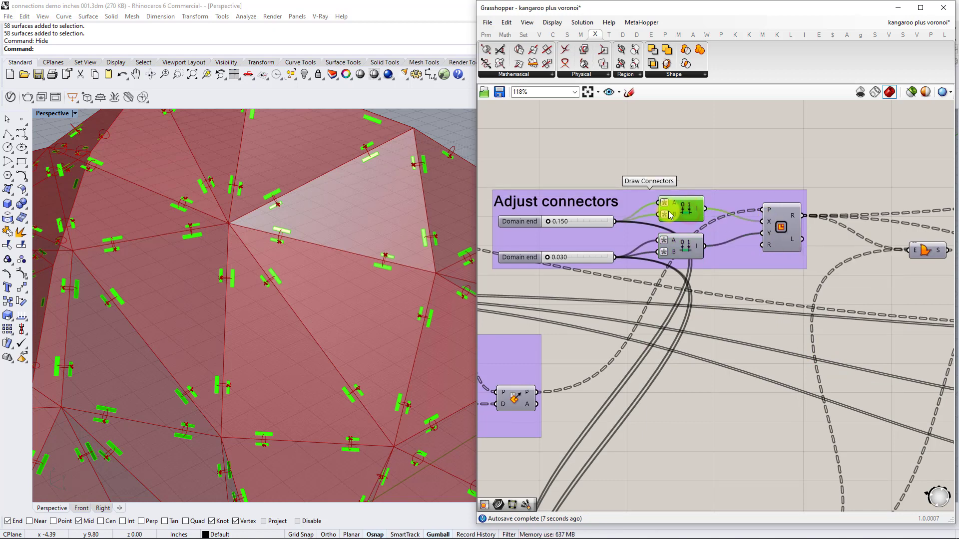
{"action": "mouse_move", "coordinate": [676, 214]}
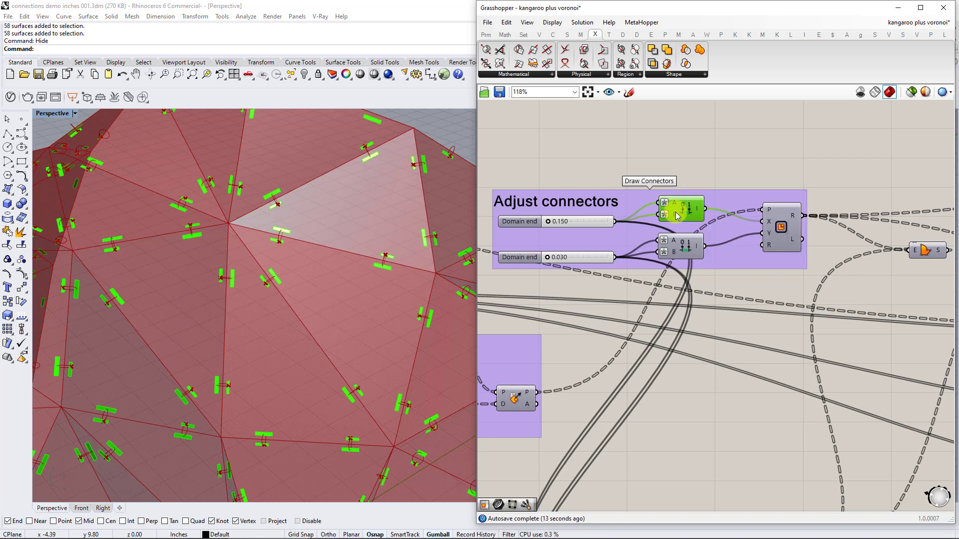
{"action": "right_click", "coordinate": [677, 206]}
{"action": "mouse_move", "coordinate": [727, 304]}
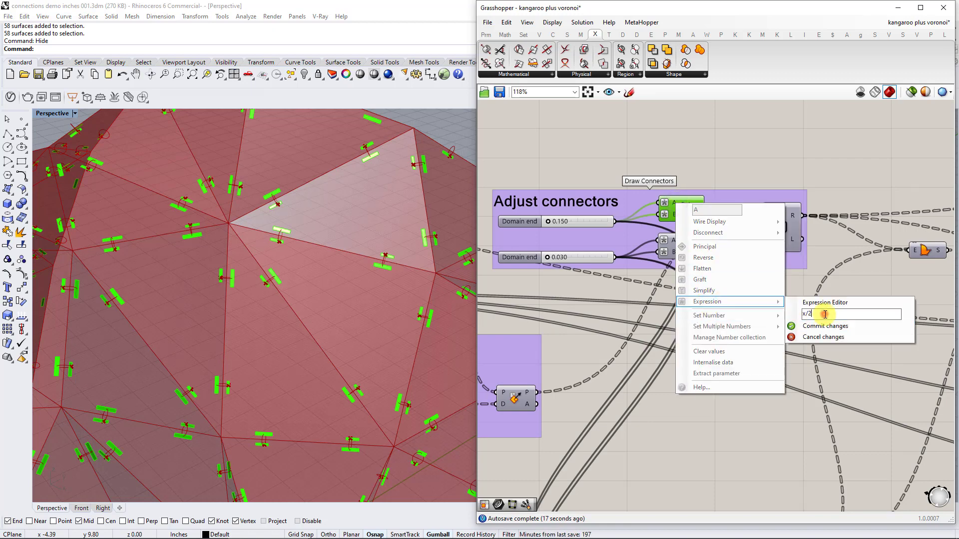
{"action": "left_click", "coordinate": [710, 185]}
{"action": "right_click", "coordinate": [675, 219]}
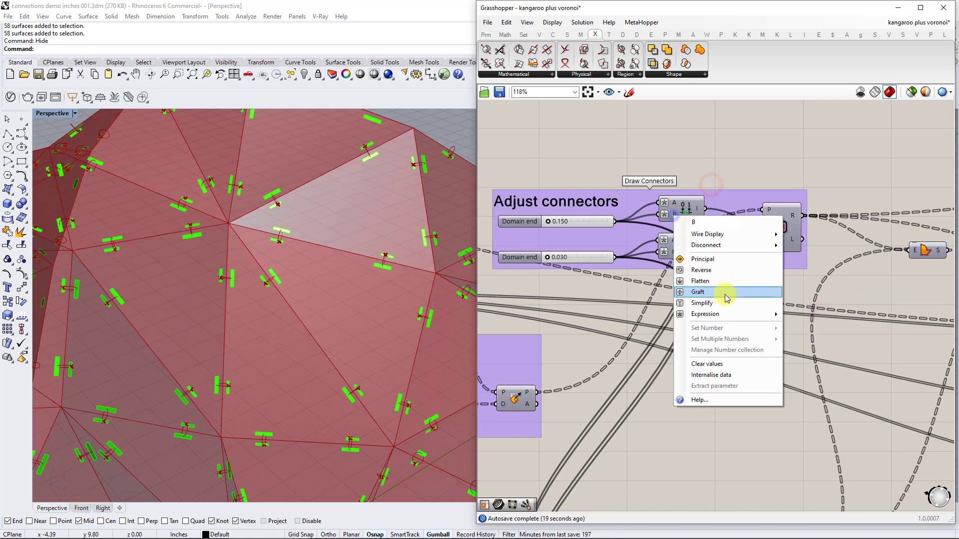
{"action": "mouse_move", "coordinate": [728, 315]}
{"action": "type", "text": "-x/2"}
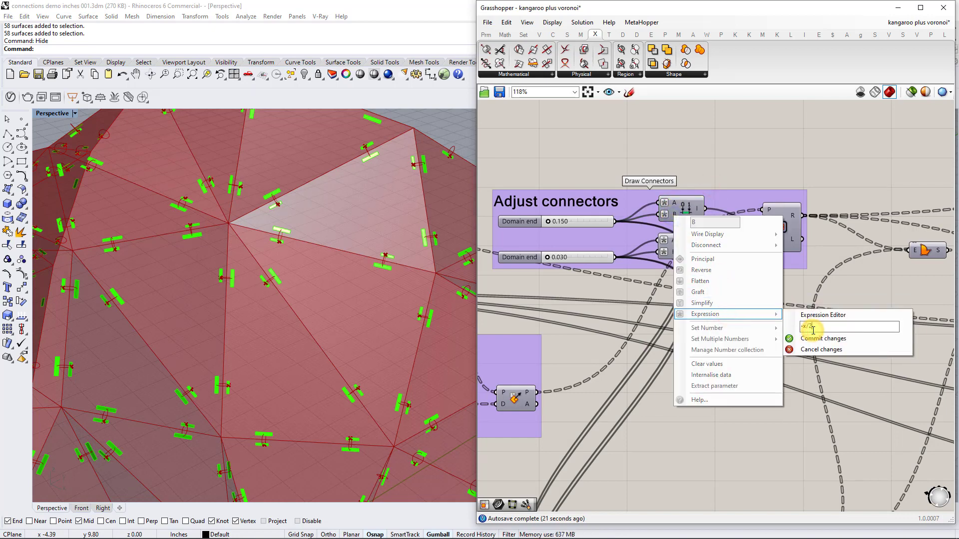
{"action": "left_click", "coordinate": [823, 339]}
- Set the B input expression of the lower Construct Domain in Adjust connectors to -x/2
{"action": "right_click", "coordinate": [676, 243]}
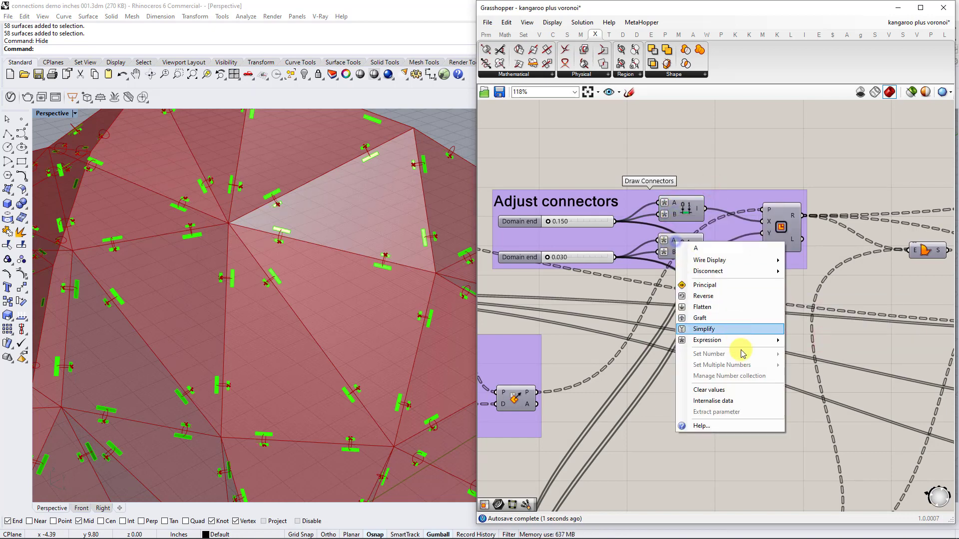
{"action": "left_click", "coordinate": [739, 339]}
{"action": "left_click", "coordinate": [664, 244]}
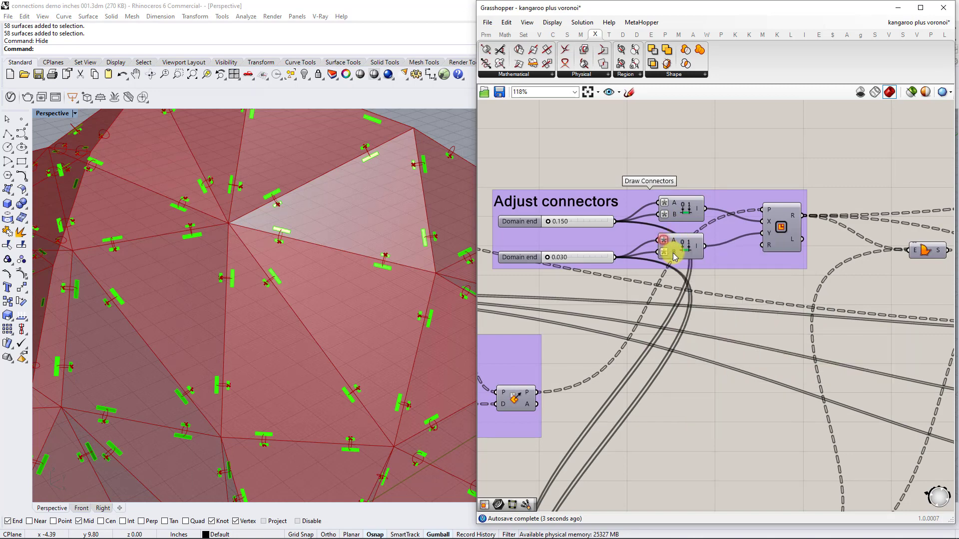
{"action": "right_click", "coordinate": [673, 254]}
{"action": "left_click", "coordinate": [742, 350]}
{"action": "left_click", "coordinate": [820, 363]}
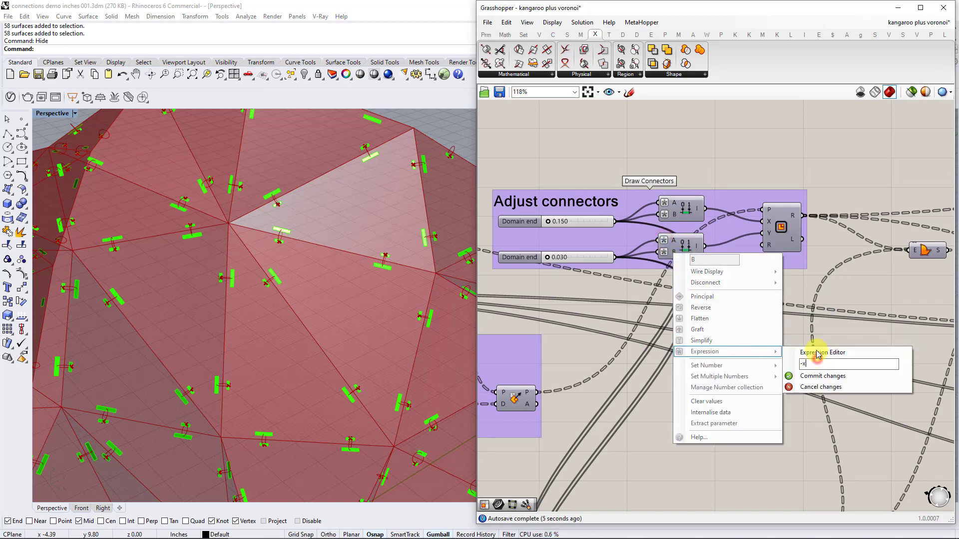
{"action": "left_click", "coordinate": [832, 378]}
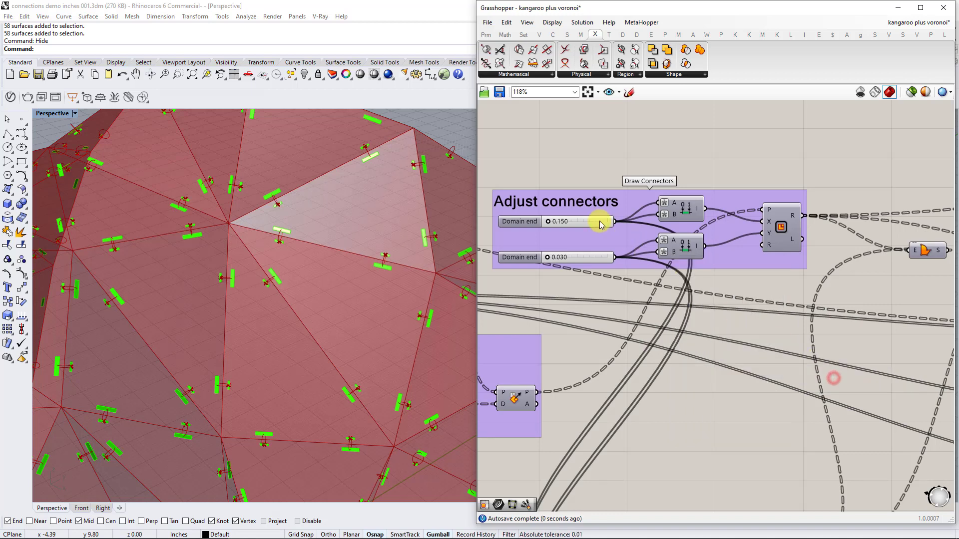
- Try to set the upper Domain end slider to 0.3, and set the lower Domain end slider to 0.060
{"action": "double_click", "coordinate": [570, 226]}
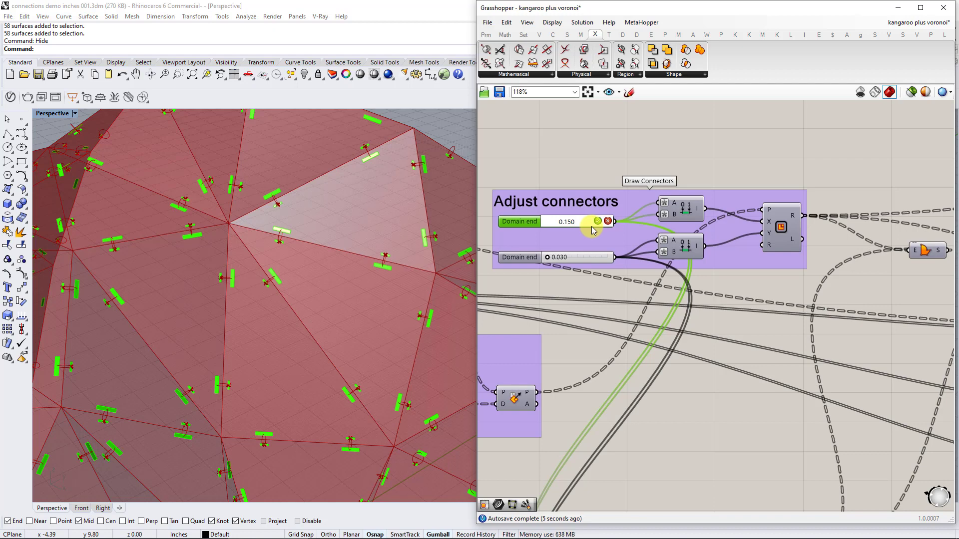
{"action": "type", "text": "0.15"}
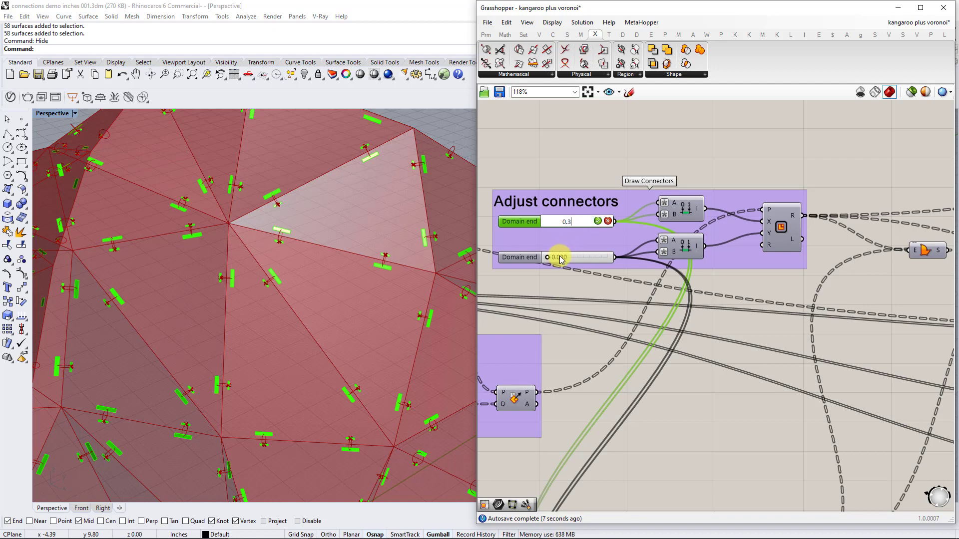
{"action": "double_click", "coordinate": [561, 256]}
{"action": "left_click", "coordinate": [568, 256]}
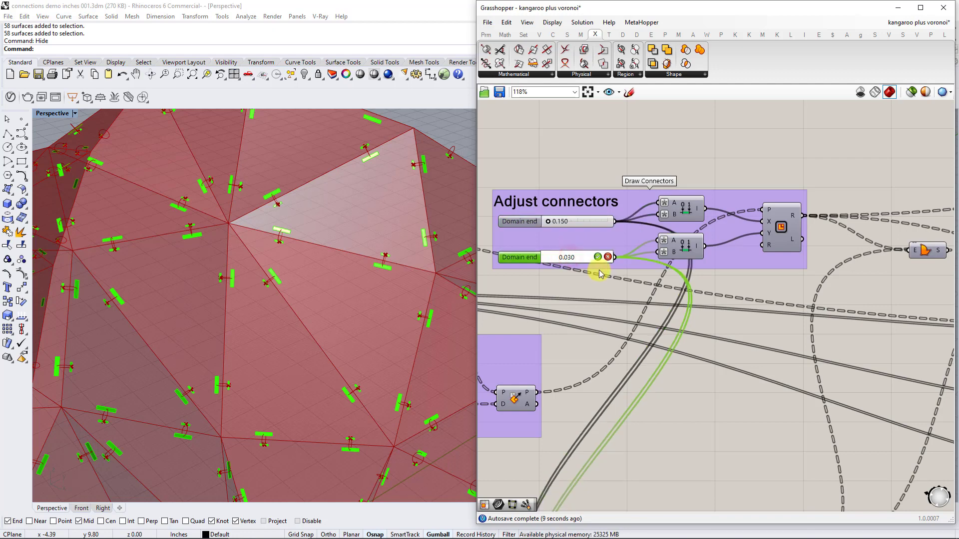
{"action": "key", "text": "BackSpace"}
{"action": "key", "text": "BackSpace"}
{"action": "type", "text": "6"}
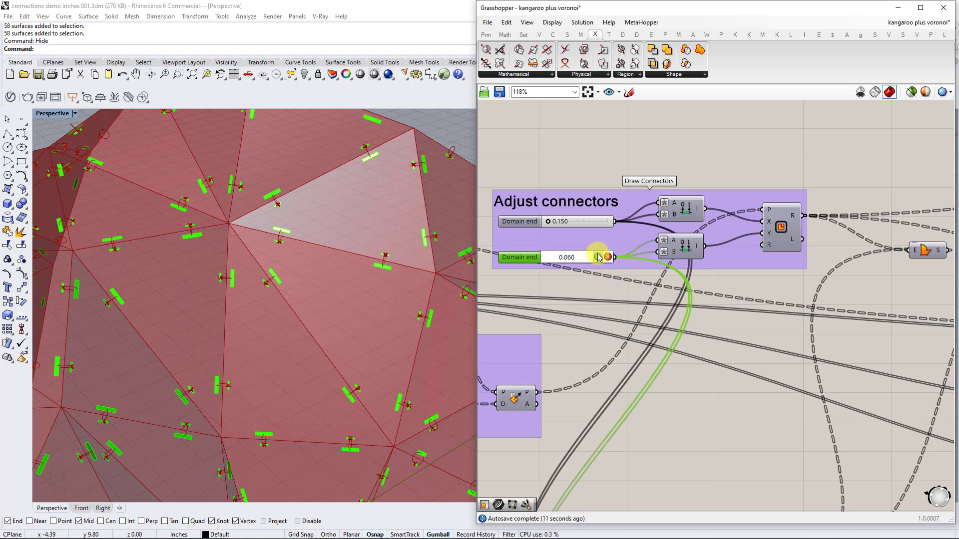
{"action": "left_click", "coordinate": [597, 256]}
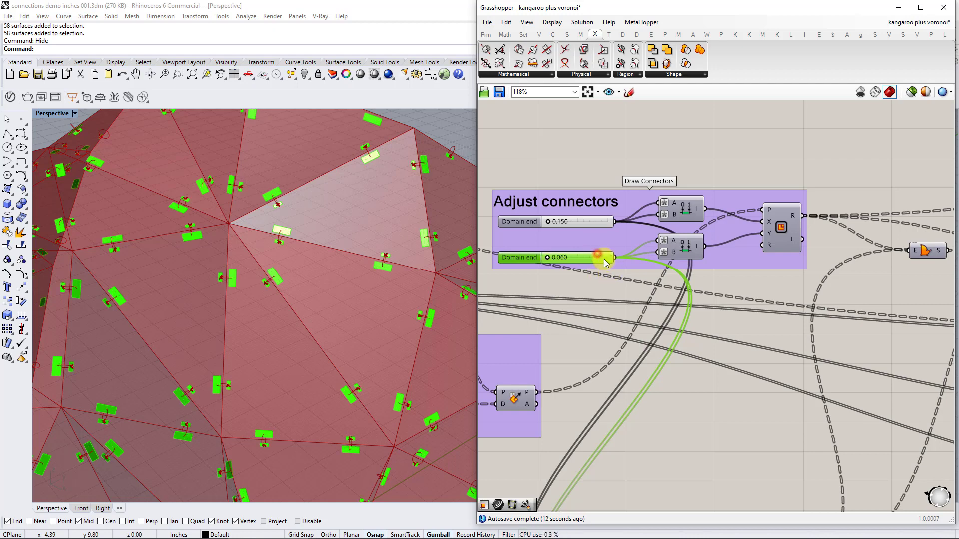
{"action": "left_click", "coordinate": [624, 315]}
{"action": "left_click", "coordinate": [574, 257]}
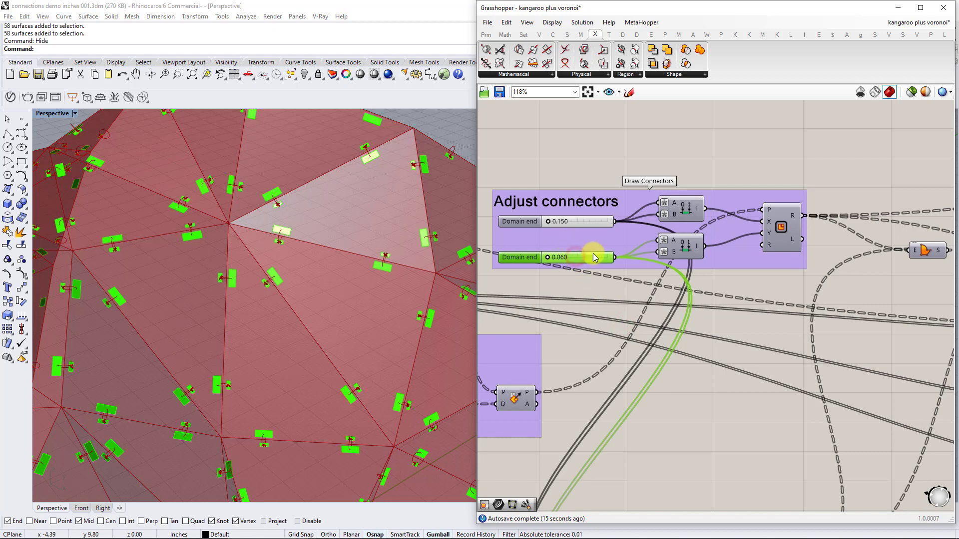
- Set the expression x/2 on the A input of the upper Construct Domain in the magenta Draw Connectors group
{"action": "left_click", "coordinate": [772, 225]}
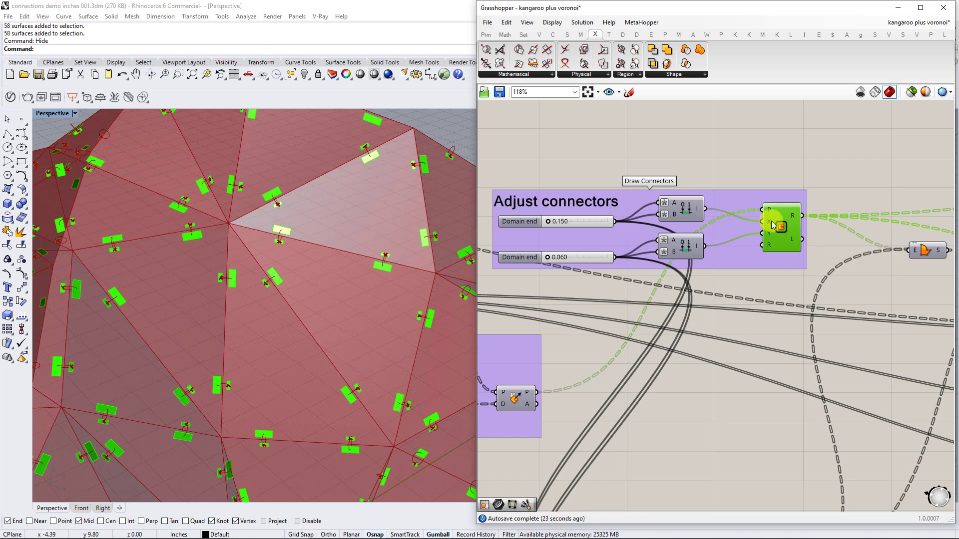
{"action": "scroll", "coordinate": [780, 228], "scroll_direction": "down", "scroll_amount": 3}
{"action": "right_click_drag", "start_coordinate": [736, 402], "coordinate": [735, 295]}
{"action": "scroll", "coordinate": [712, 314], "scroll_direction": "up", "scroll_amount": 5}
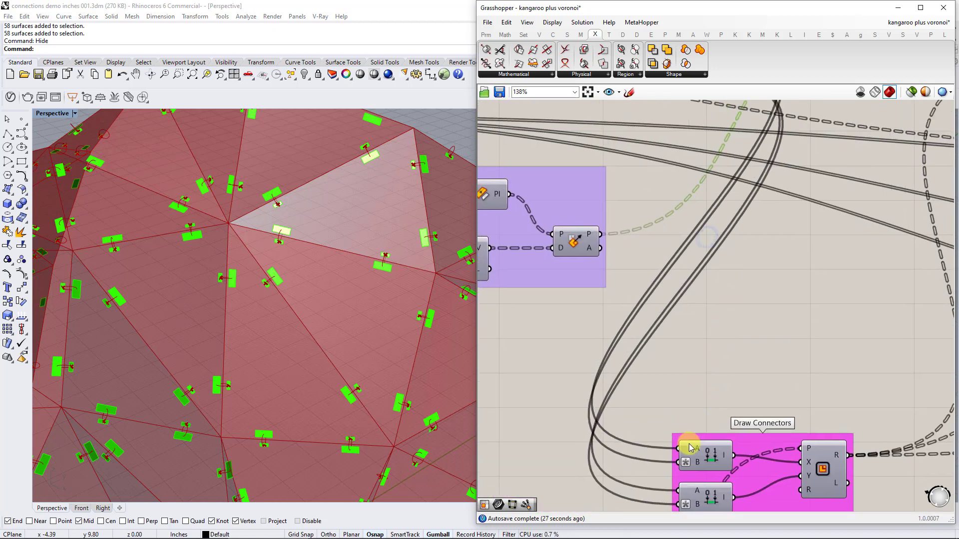
{"action": "right_click_drag", "start_coordinate": [697, 440], "coordinate": [703, 389]}
{"action": "right_click", "coordinate": [702, 398]}
{"action": "mouse_move", "coordinate": [799, 447]}
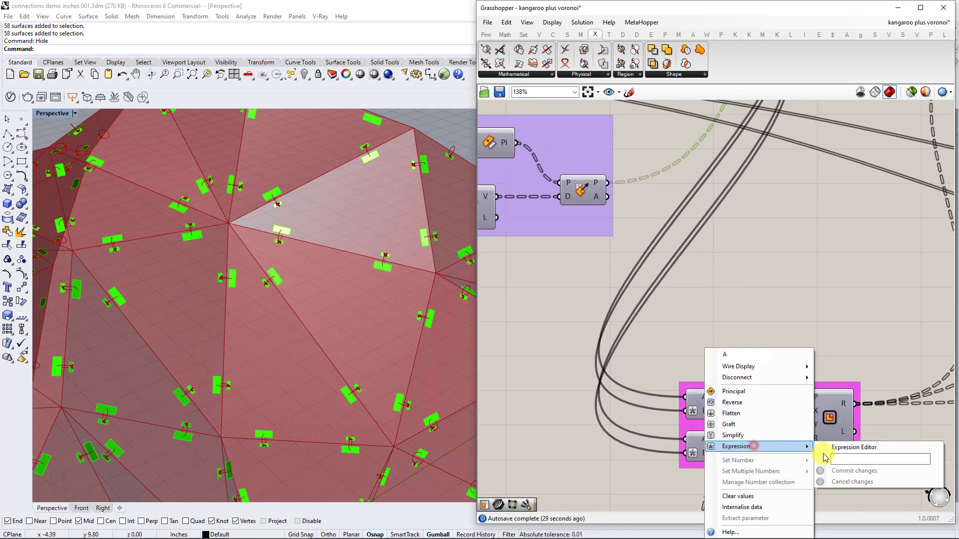
{"action": "left_click", "coordinate": [839, 459]}
{"action": "type", "text": "x/2"}
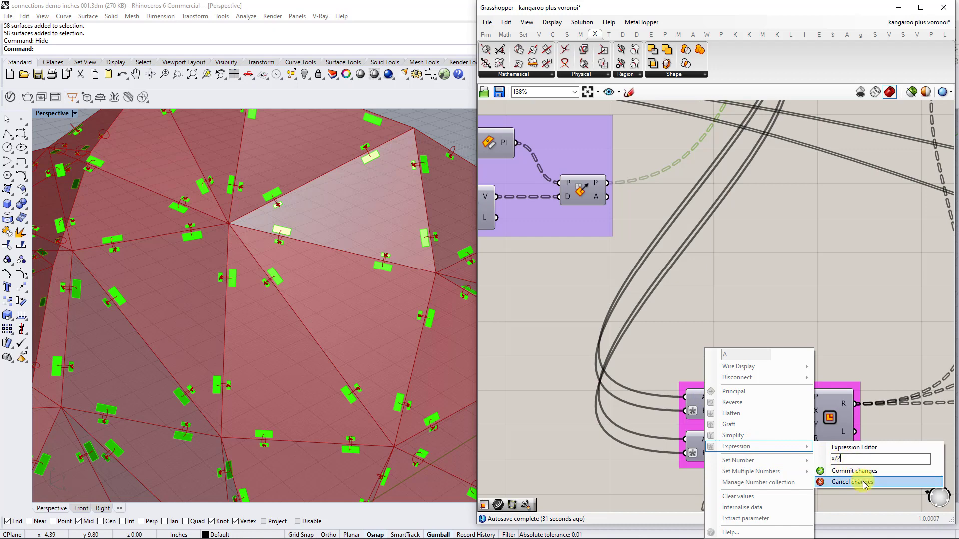
{"action": "left_click", "coordinate": [857, 471]}
- Change the B input expression of the upper Construct Domain in the magenta Draw Connectors group to -x/2
{"action": "right_click", "coordinate": [704, 414]}
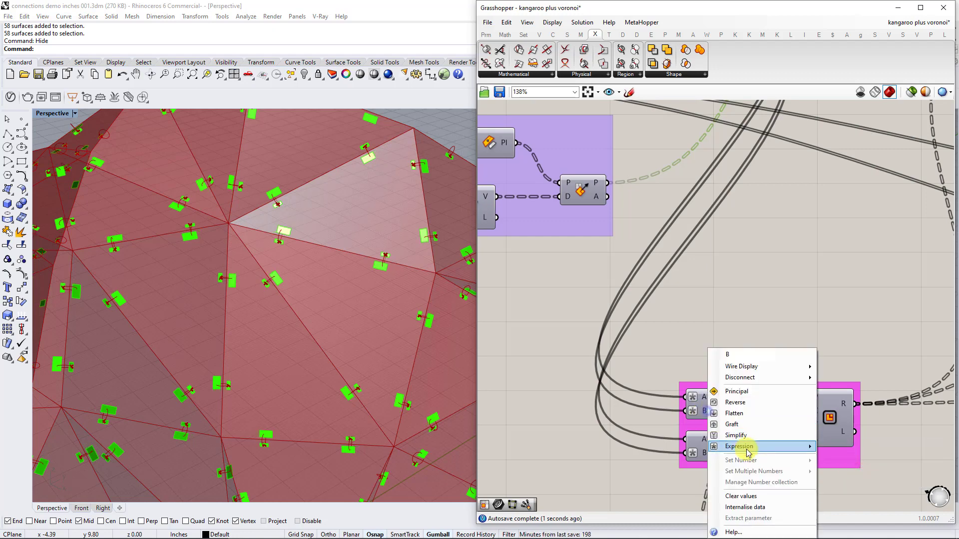
{"action": "mouse_move", "coordinate": [751, 447]}
{"action": "type", "text": "/2"}
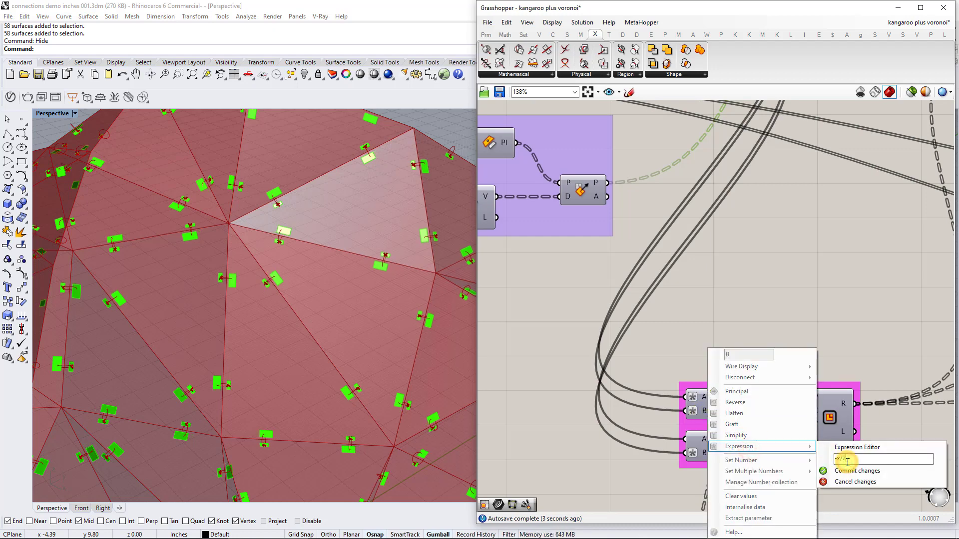
{"action": "left_click", "coordinate": [853, 470]}
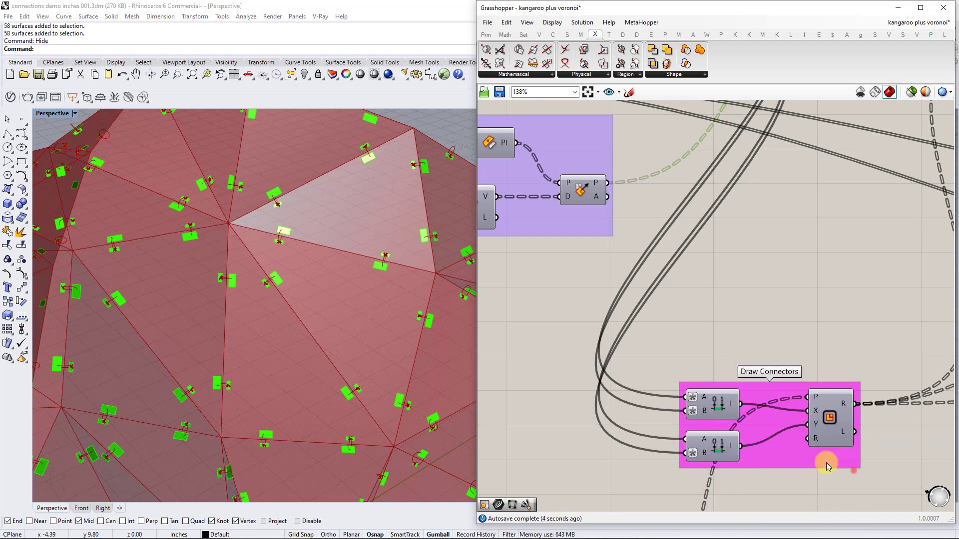
- Set the expression x/2 on the A input of the lower Construct Domain in the magenta Draw Connectors group
{"action": "right_click", "coordinate": [706, 441]}
{"action": "left_click", "coordinate": [769, 446]}
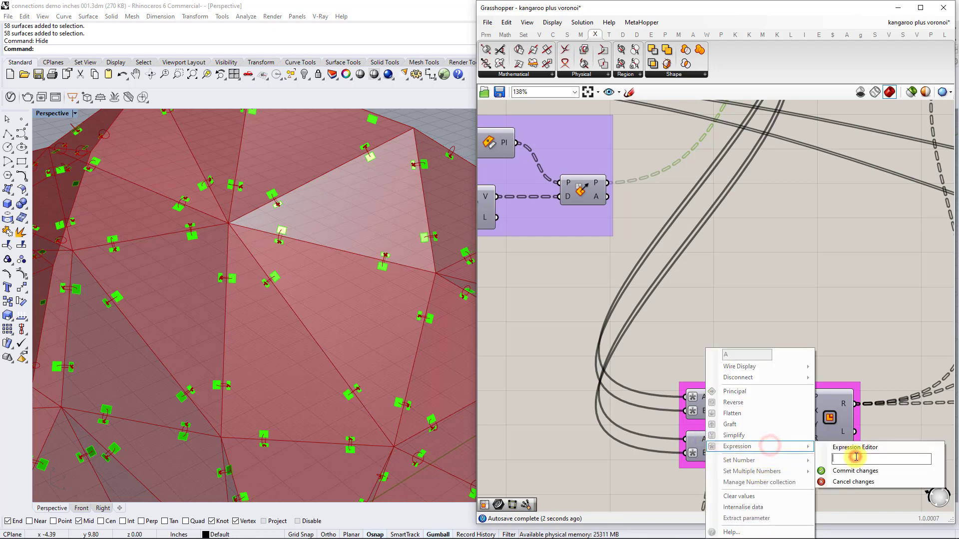
{"action": "type", "text": "x/2"}
{"action": "left_click", "coordinate": [854, 470]}
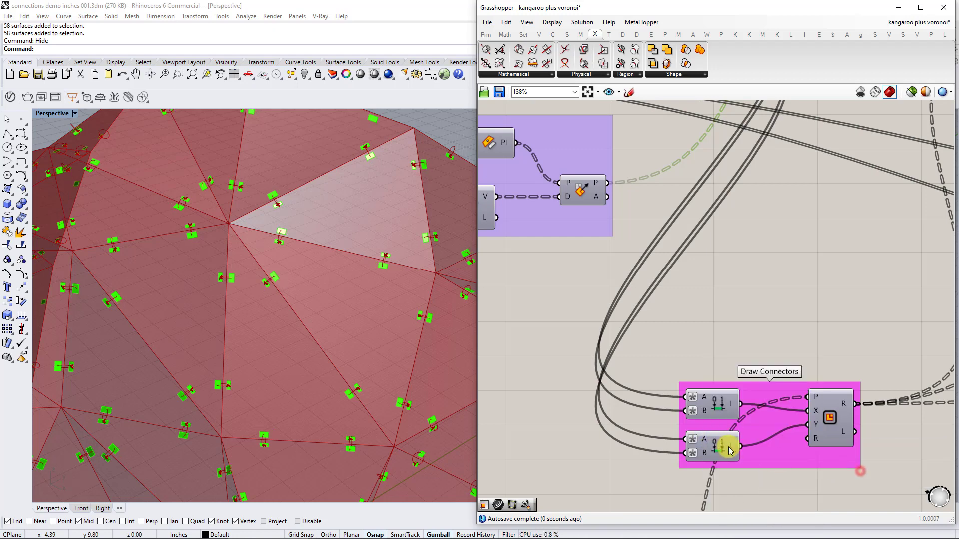
- Change the B input expression of the lower Construct Domain in the magenta Draw Connectors group to -x/2
{"action": "right_click", "coordinate": [706, 453]}
{"action": "left_click", "coordinate": [737, 446]}
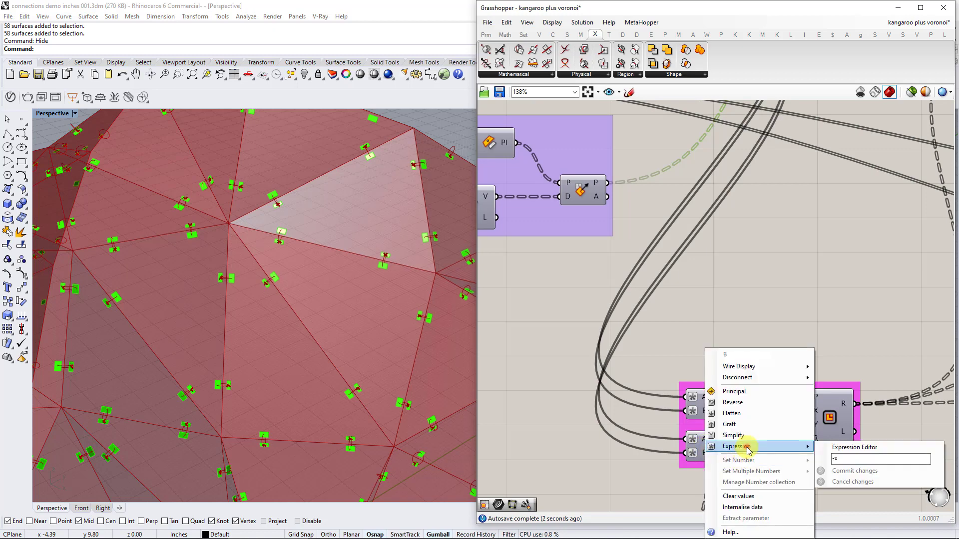
{"action": "type", "text": "-x/2"}
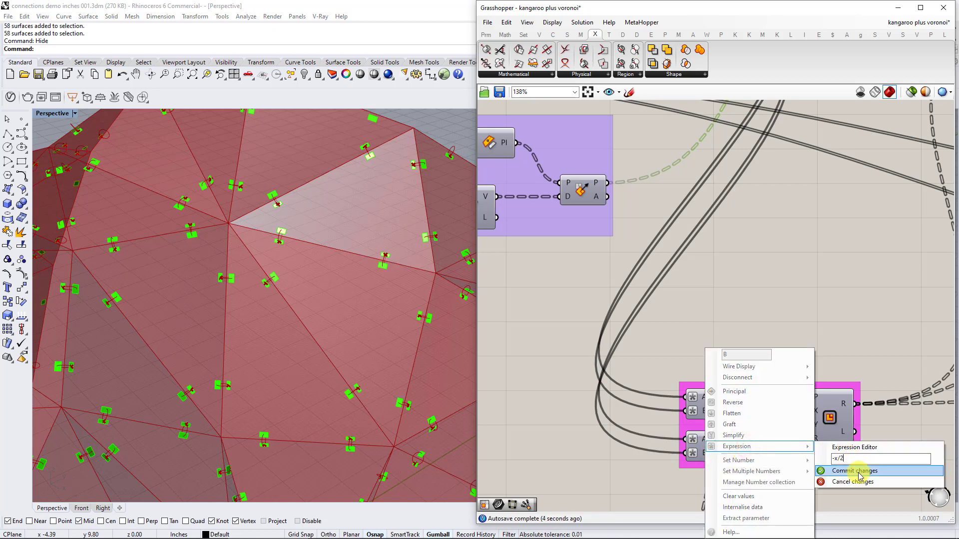
{"action": "left_click", "coordinate": [854, 471]}
{"action": "right_click_drag", "start_coordinate": [730, 203], "coordinate": [706, 278]}
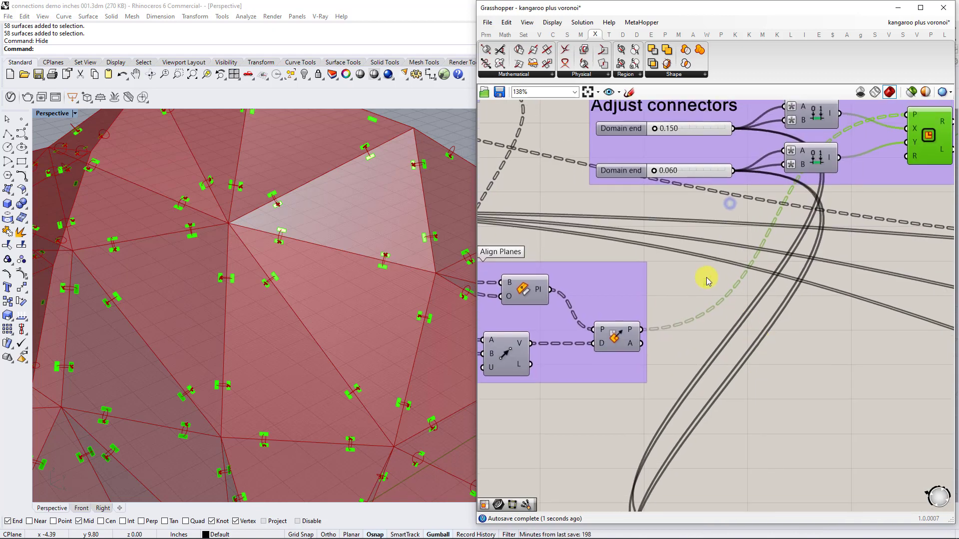
{"action": "right_click_drag", "start_coordinate": [704, 162], "coordinate": [699, 219]}
{"action": "scroll", "coordinate": [681, 190], "scroll_direction": "up", "scroll_amount": 1}
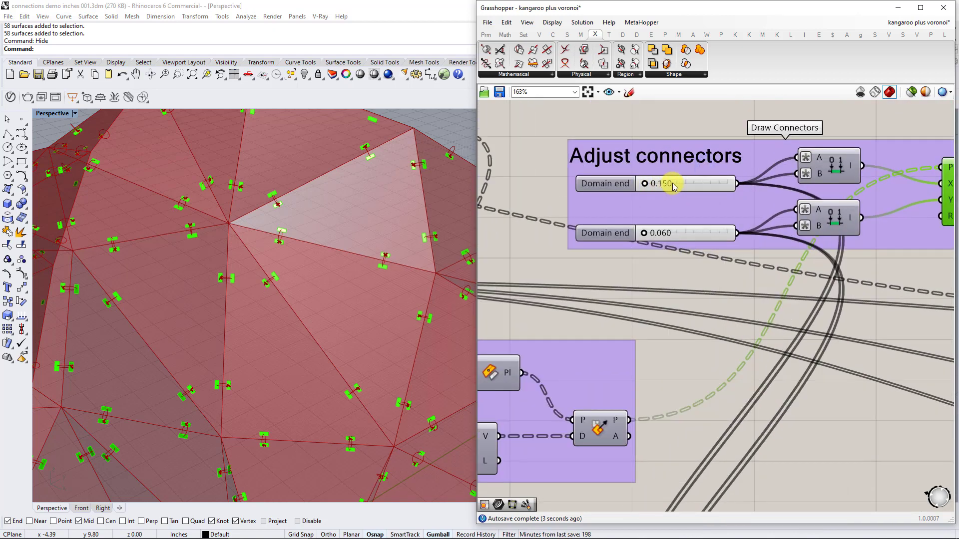
- Set the upper Domain end slider in the Adjust connectors group to 0.3
{"action": "double_click", "coordinate": [672, 183]}
{"action": "type", "text": "0.1"}
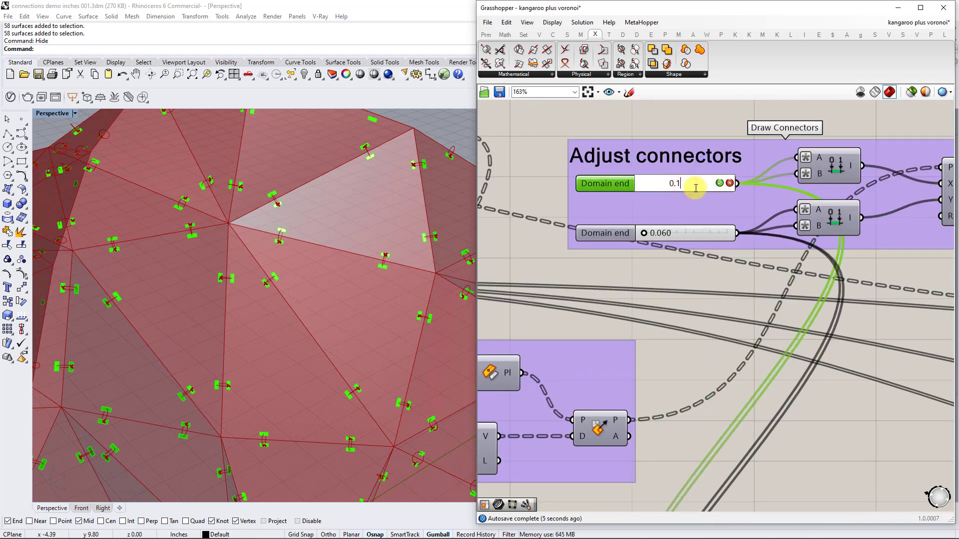
{"action": "type", "text": "3"}
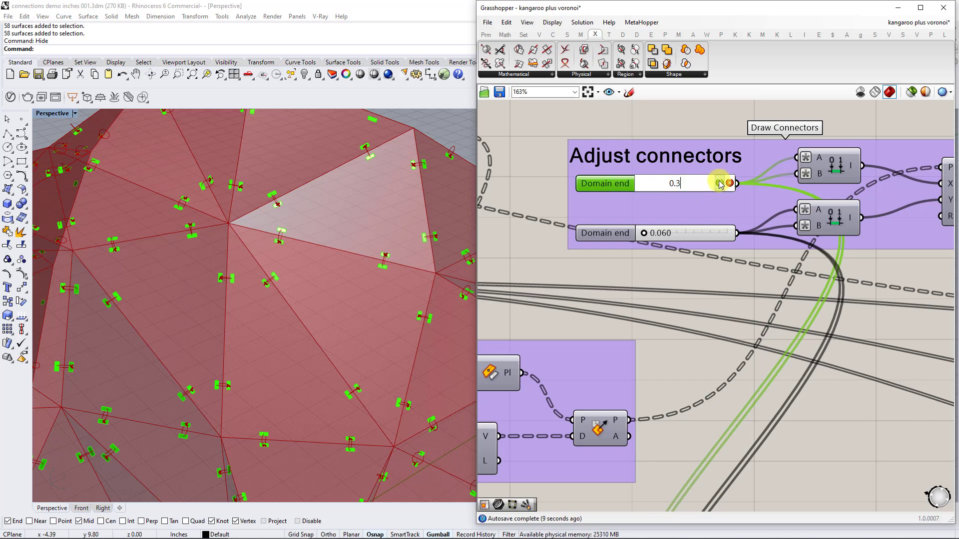
{"action": "left_click", "coordinate": [719, 183]}
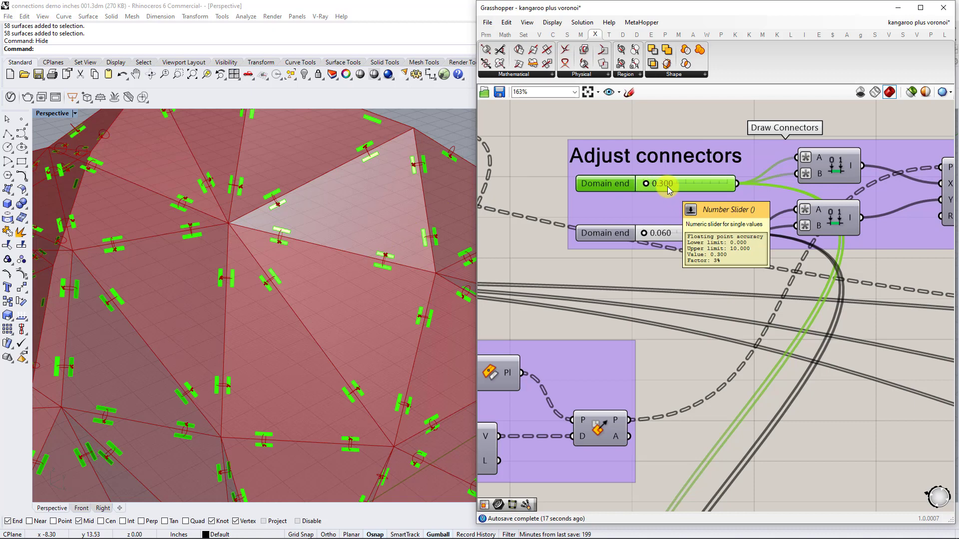
{"action": "left_click", "coordinate": [669, 233]}
{"action": "left_click", "coordinate": [709, 272]}
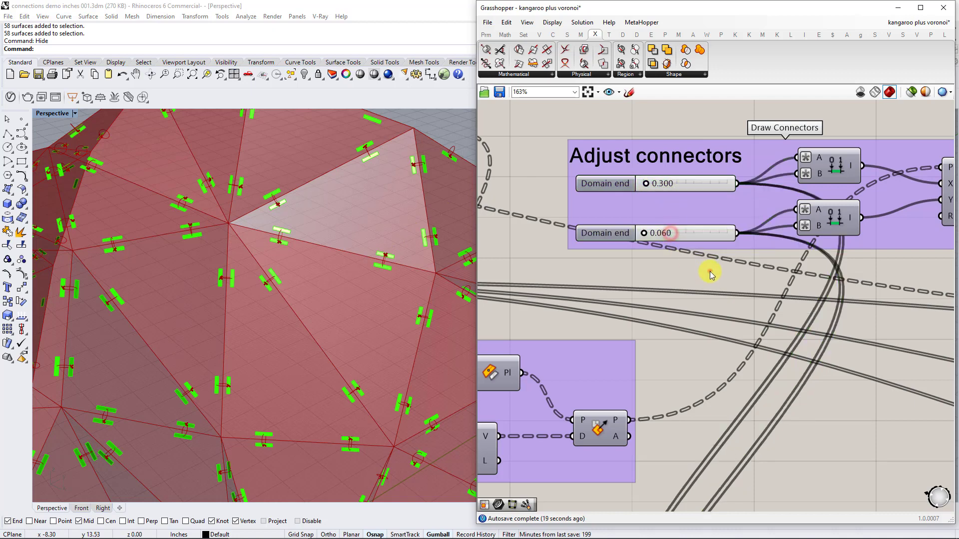
- Check the resized connectors on the shell model and save the kangaroo plus voronoi definition
{"action": "right_click_drag", "start_coordinate": [943, 194], "coordinate": [839, 195]}
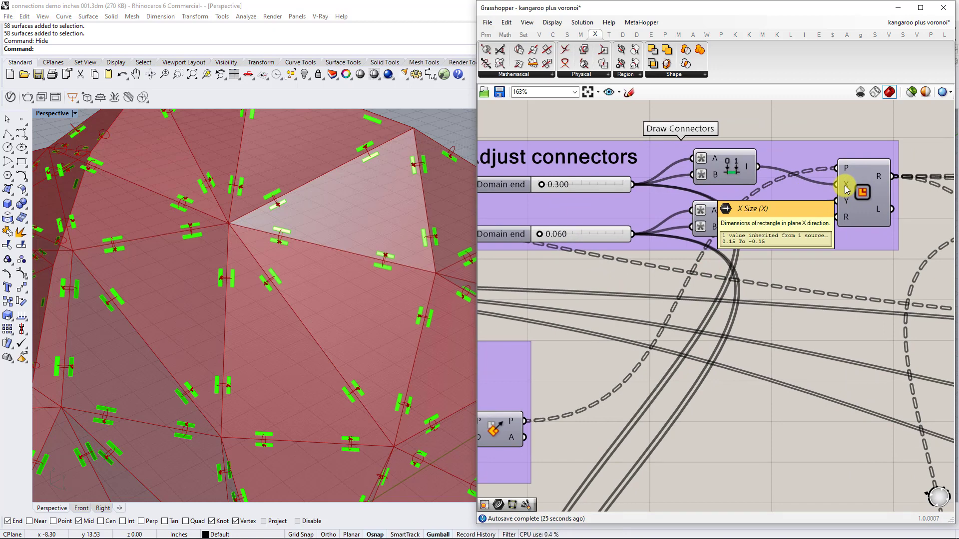
{"action": "scroll", "coordinate": [366, 332], "scroll_direction": "down", "scroll_amount": 5}
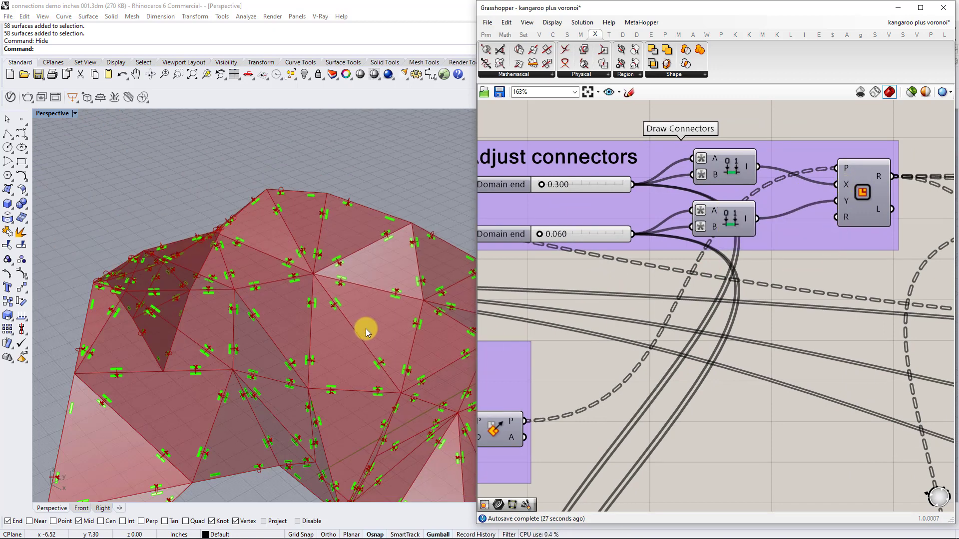
{"action": "right_click_drag", "start_coordinate": [366, 332], "coordinate": [467, 278]}
{"action": "left_click", "coordinate": [494, 23]}
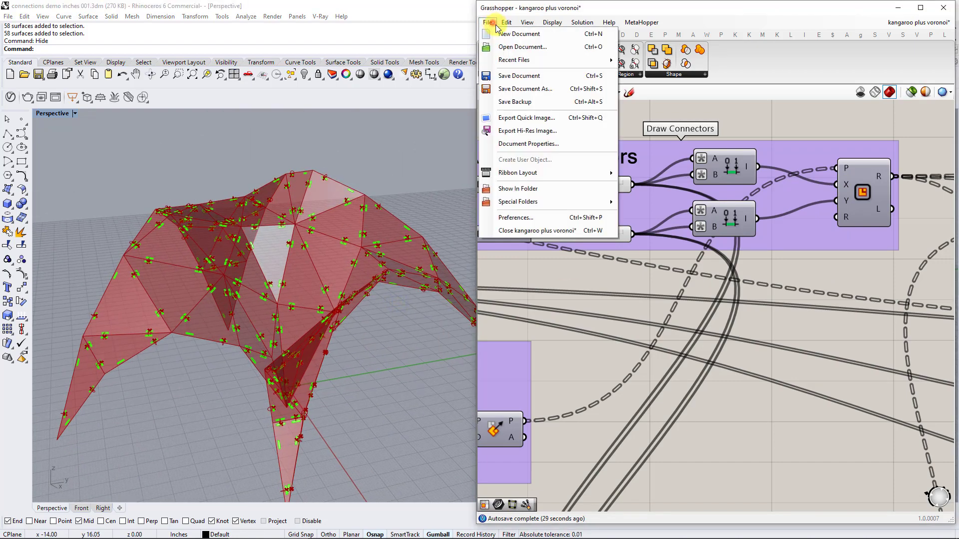
{"action": "left_click", "coordinate": [488, 23]}
{"action": "left_click", "coordinate": [488, 22]}
{"action": "left_click", "coordinate": [515, 76]}
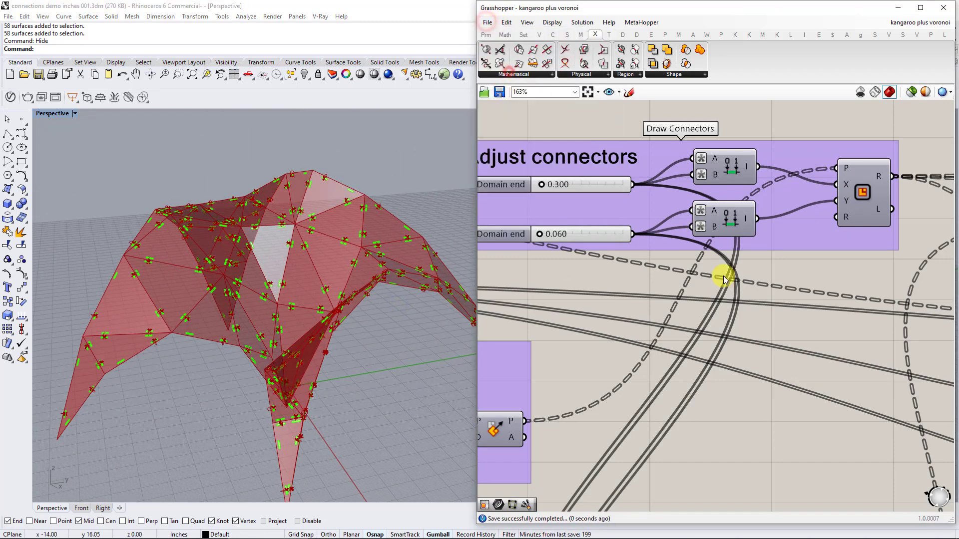
- Rename the Radius slider in the purple Intersect Circles group to Offset
{"action": "scroll", "coordinate": [729, 300], "scroll_direction": "down", "scroll_amount": 3}
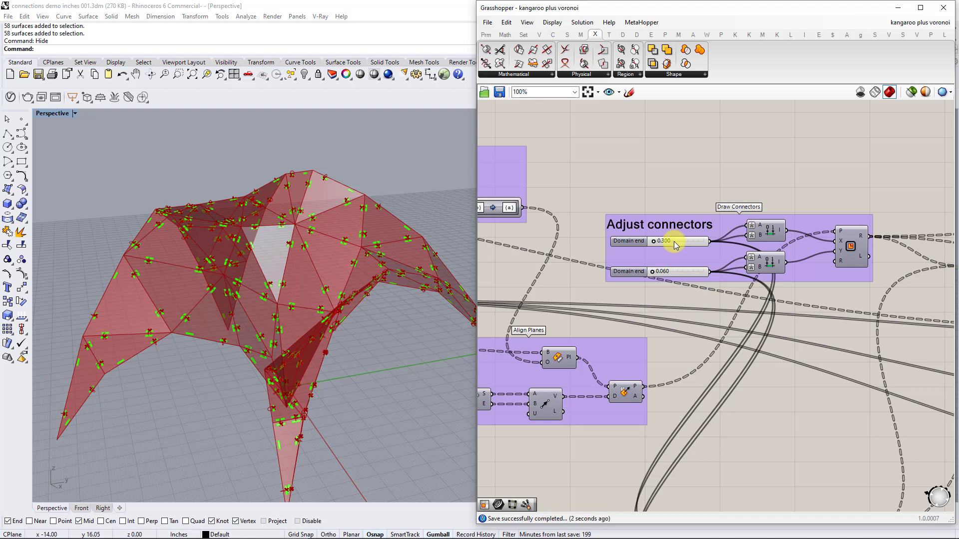
{"action": "left_click", "coordinate": [675, 244]}
{"action": "scroll", "coordinate": [678, 247], "scroll_direction": "down", "scroll_amount": 3}
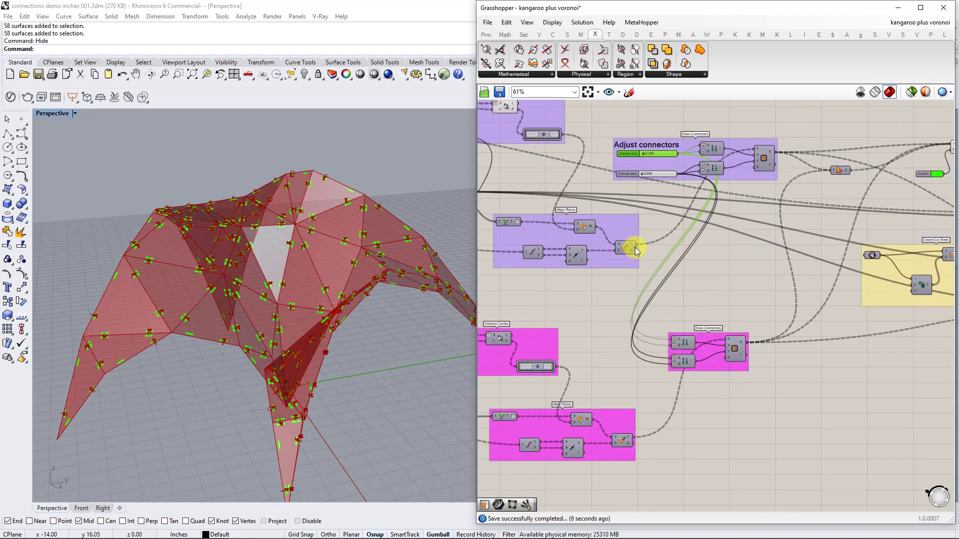
{"action": "right_click_drag", "start_coordinate": [635, 248], "coordinate": [745, 251]}
{"action": "right_click_drag", "start_coordinate": [694, 202], "coordinate": [782, 195]}
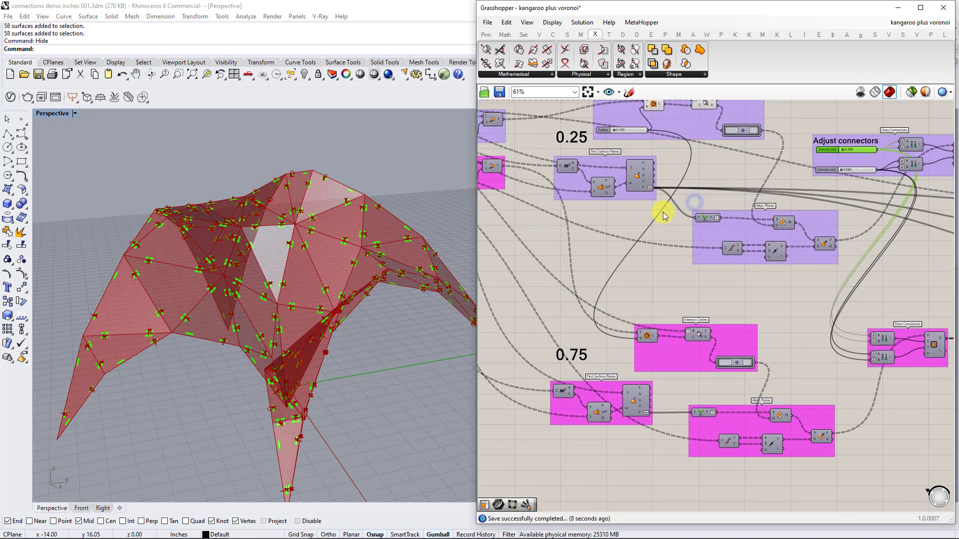
{"action": "right_click_drag", "start_coordinate": [692, 228], "coordinate": [731, 275]}
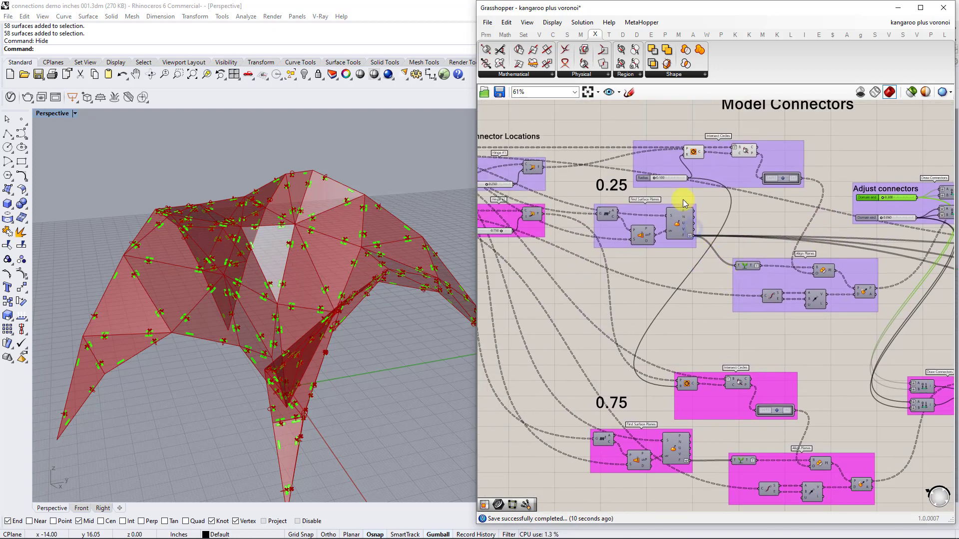
{"action": "left_click", "coordinate": [690, 149]}
{"action": "left_click", "coordinate": [679, 180]}
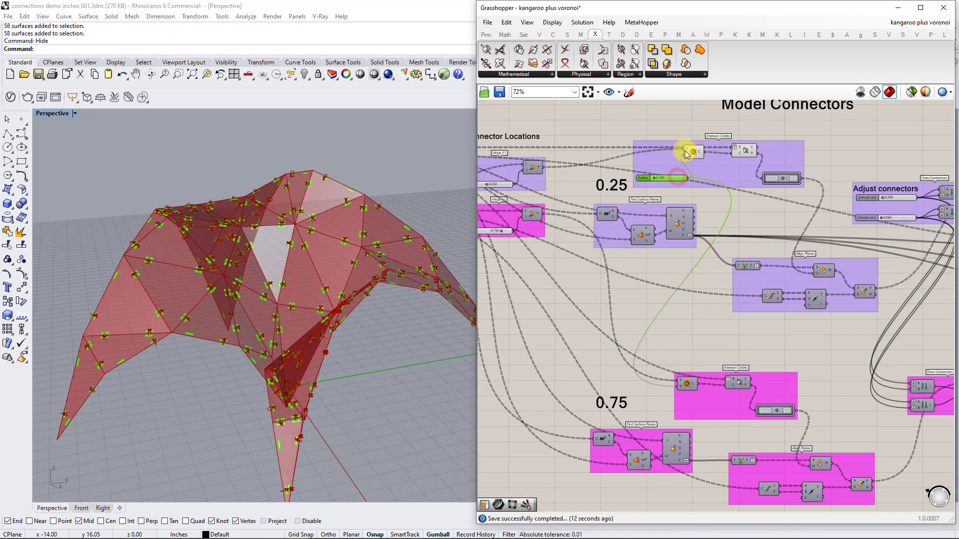
{"action": "scroll", "coordinate": [689, 155], "scroll_direction": "up", "scroll_amount": 5}
{"action": "scroll", "coordinate": [586, 227], "scroll_direction": "up", "scroll_amount": 2}
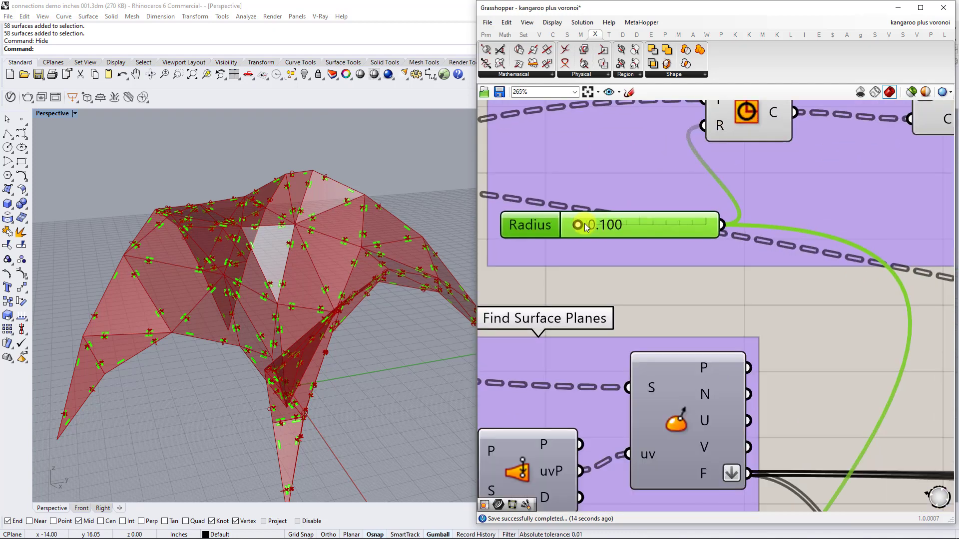
{"action": "right_click_drag", "start_coordinate": [581, 226], "coordinate": [645, 251]}
{"action": "right_click", "coordinate": [591, 249]}
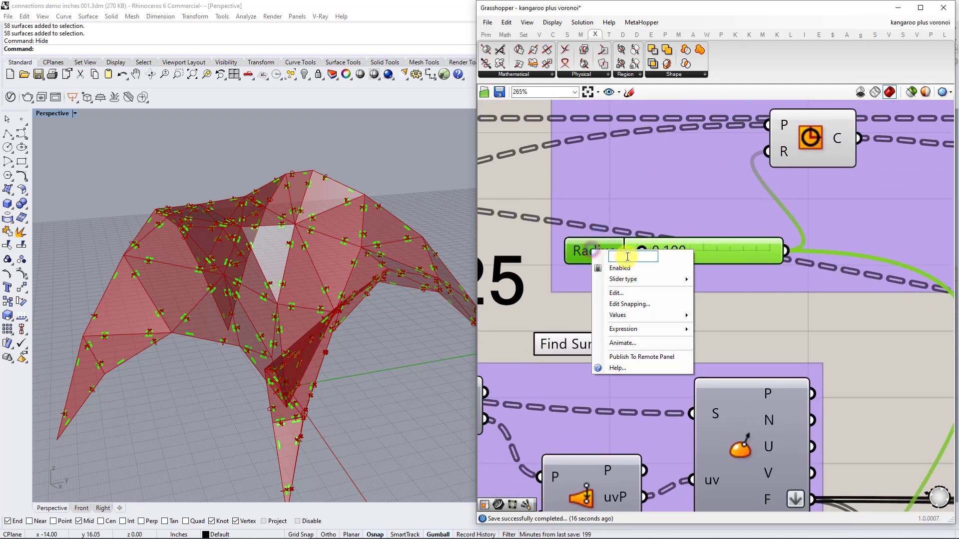
{"action": "type", "text": "Offset"}
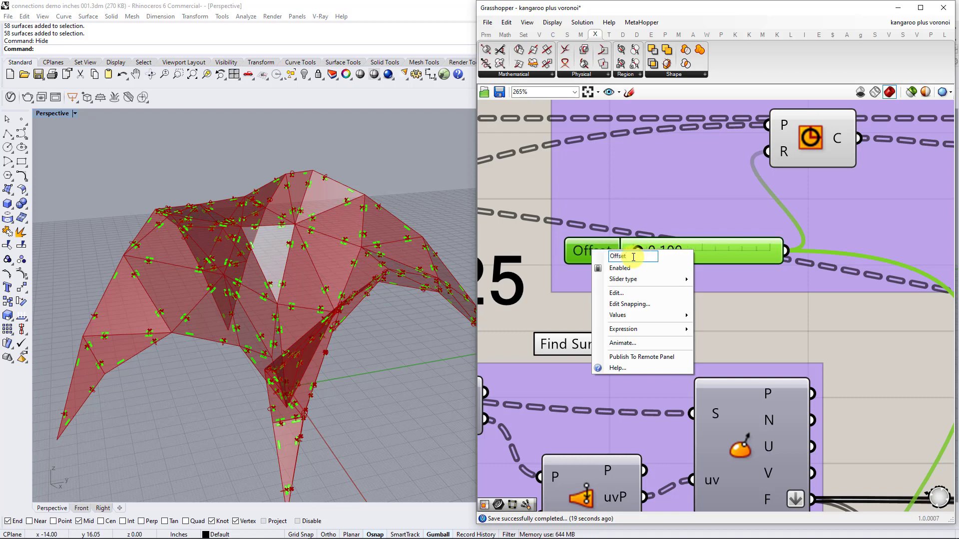
{"action": "left_click", "coordinate": [769, 348]}
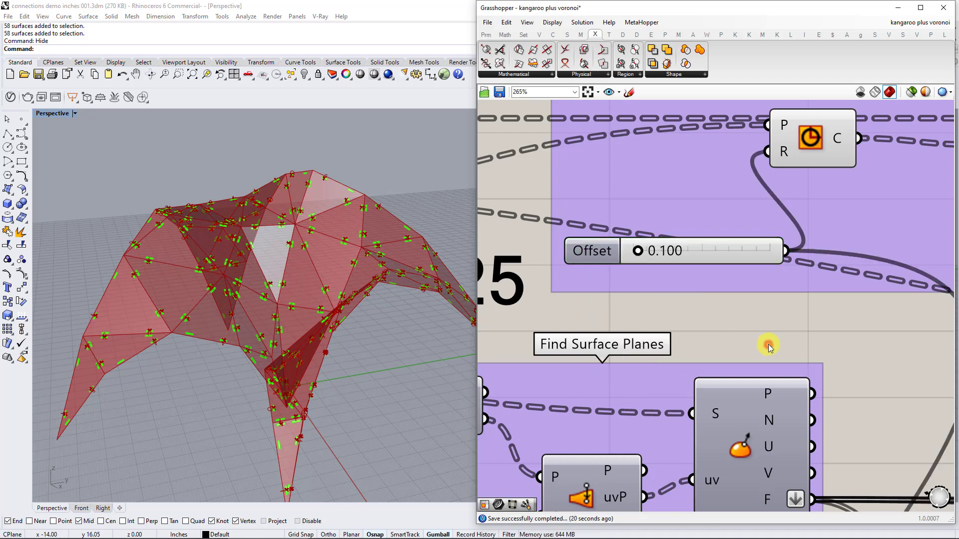
- Follow the definition from Model Connectors through the Rectangle component in Draw Connectors to the green custom preview
{"action": "scroll", "coordinate": [714, 325], "scroll_direction": "down", "scroll_amount": 3}
{"action": "right_click_drag", "start_coordinate": [439, 280], "coordinate": [338, 264]}
{"action": "right_click_drag", "start_coordinate": [709, 310], "coordinate": [568, 287]}
{"action": "scroll", "coordinate": [612, 299], "scroll_direction": "down", "scroll_amount": 3}
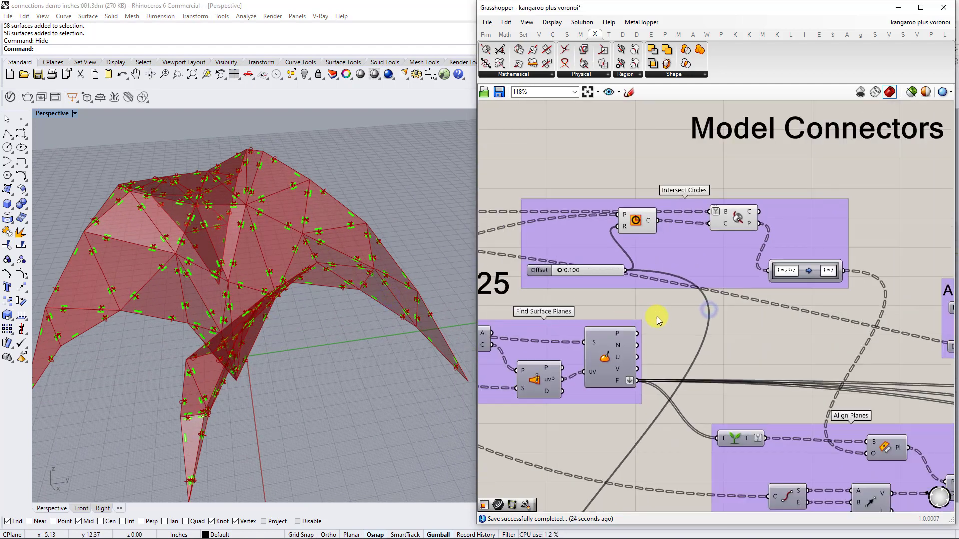
{"action": "right_click_drag", "start_coordinate": [745, 322], "coordinate": [631, 299]}
{"action": "right_click_drag", "start_coordinate": [798, 292], "coordinate": [630, 217]}
{"action": "right_click_drag", "start_coordinate": [771, 242], "coordinate": [613, 214]}
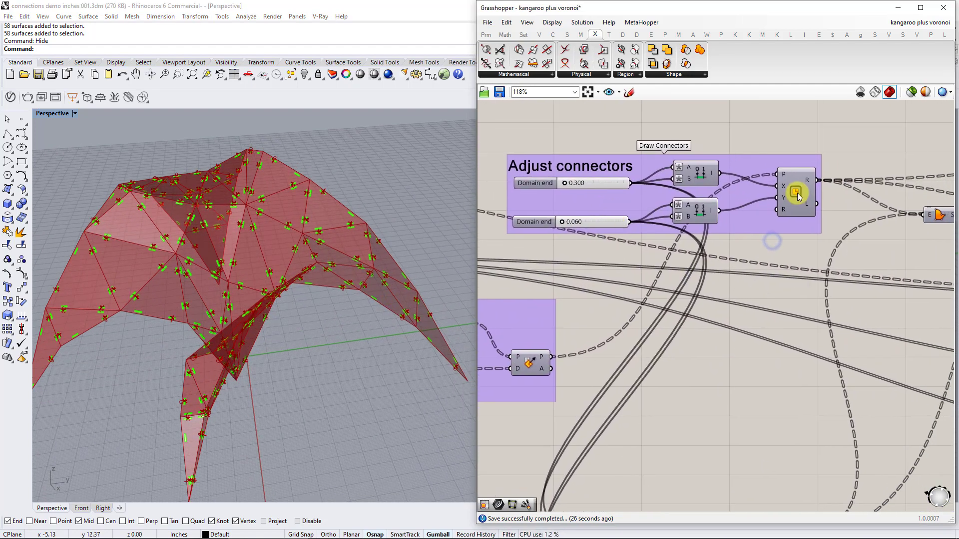
{"action": "left_click", "coordinate": [796, 194]}
{"action": "right_click_drag", "start_coordinate": [809, 185], "coordinate": [574, 192]}
{"action": "scroll", "coordinate": [731, 186], "scroll_direction": "down", "scroll_amount": 1}
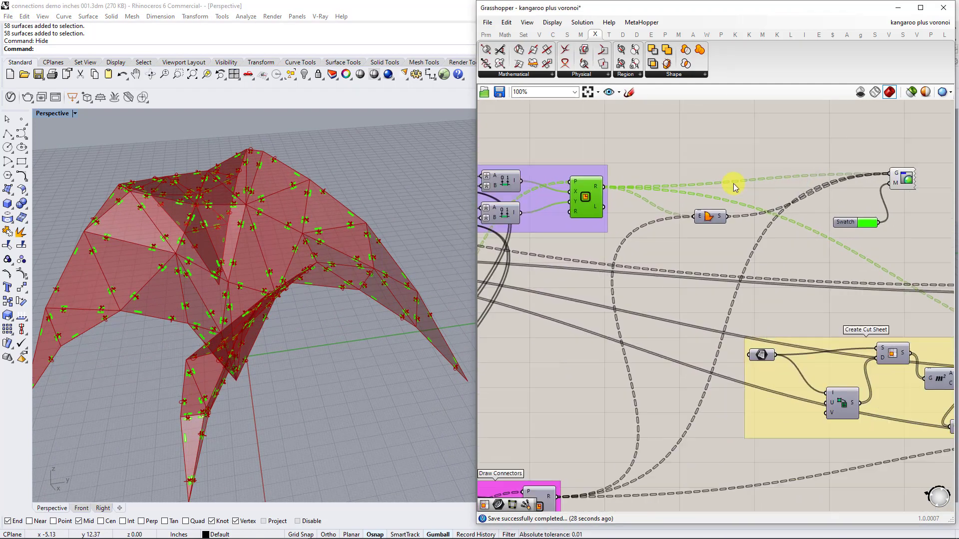
{"action": "right_click_drag", "start_coordinate": [771, 213], "coordinate": [695, 203]}
- Turn on the preview of all three Orient components in the Curves to Bake group
{"action": "right_click_drag", "start_coordinate": [408, 240], "coordinate": [305, 248]}
{"action": "scroll", "coordinate": [395, 288], "scroll_direction": "down", "scroll_amount": 5}
{"action": "scroll", "coordinate": [350, 248], "scroll_direction": "down", "scroll_amount": 5}
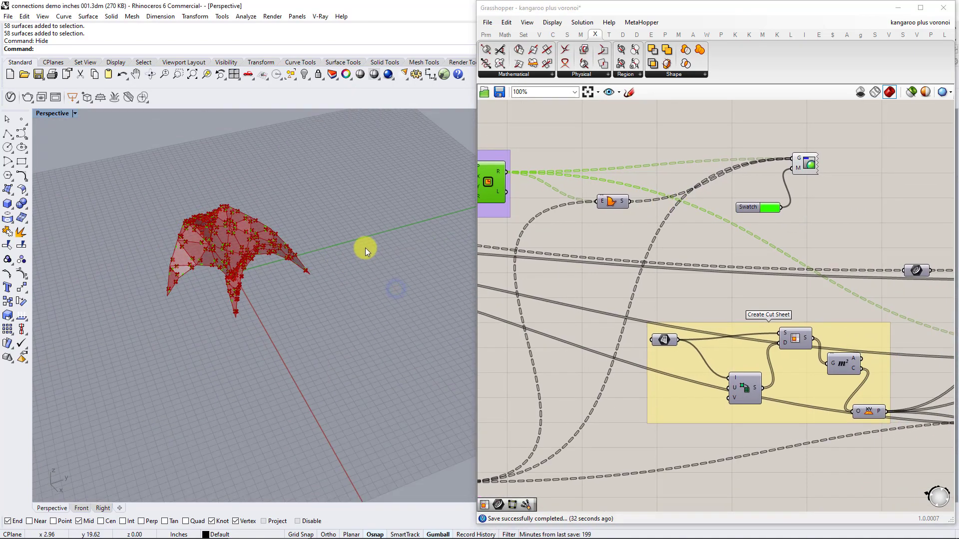
{"action": "right_click_drag", "start_coordinate": [856, 269], "coordinate": [634, 215]}
{"action": "right_click_drag", "start_coordinate": [813, 237], "coordinate": [773, 233]}
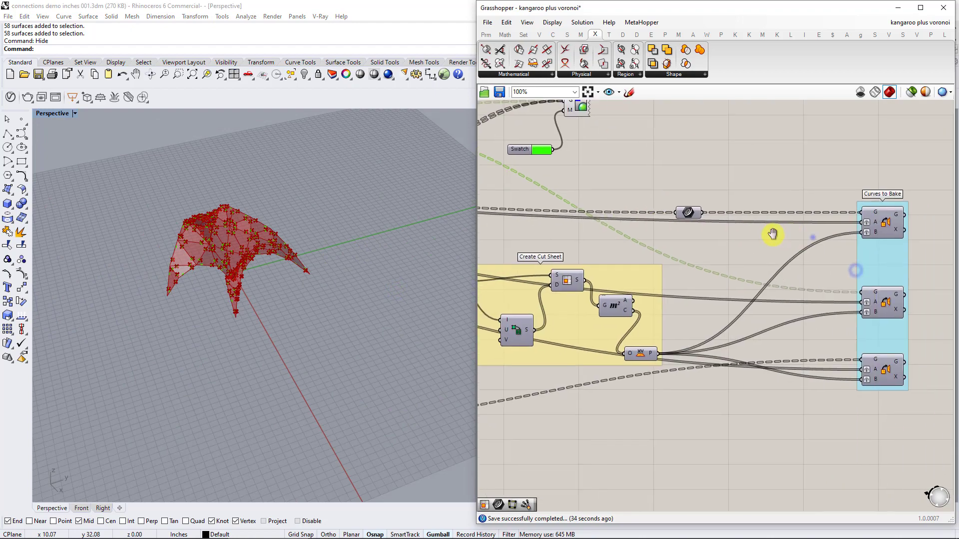
{"action": "left_click", "coordinate": [853, 224]}
{"action": "left_click", "coordinate": [858, 300], "text": "shift"}
{"action": "left_click", "coordinate": [855, 358], "text": "shift"}
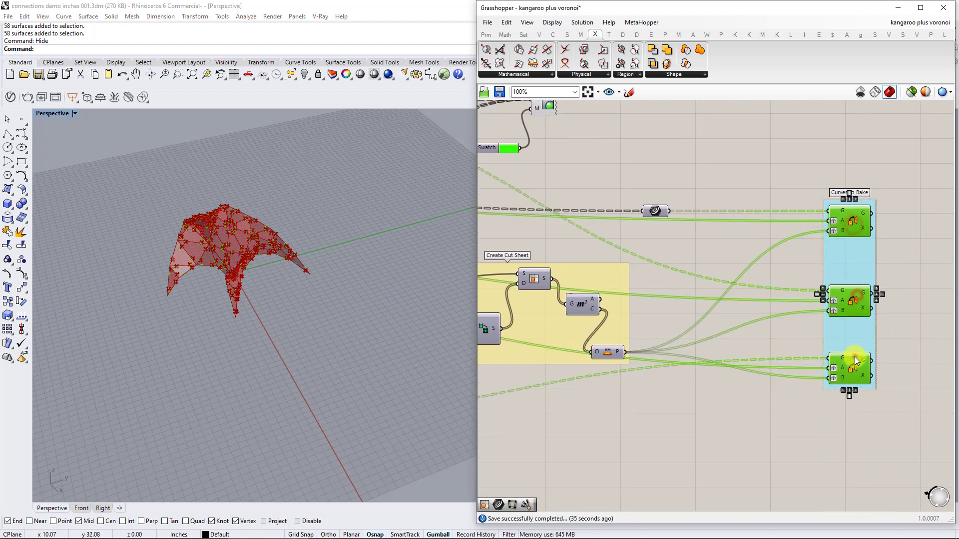
{"action": "right_click", "coordinate": [900, 309]}
{"action": "left_click", "coordinate": [916, 316]}
{"action": "left_click", "coordinate": [724, 299]}
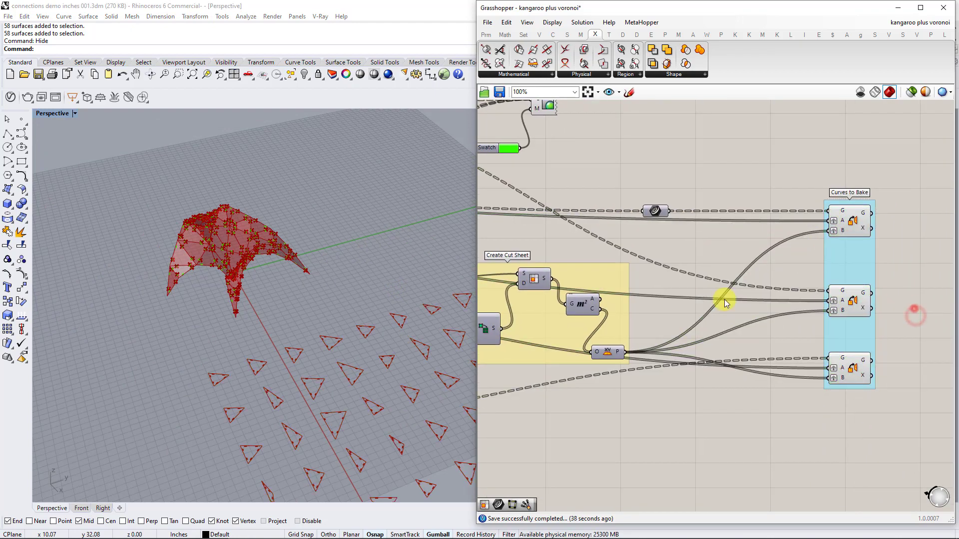
- Trace the definition back from Curves to Bake to the green-grouped components feeding the Connector Locations section
{"action": "right_click_drag", "start_coordinate": [629, 316], "coordinate": [715, 324]}
{"action": "scroll", "coordinate": [715, 325], "scroll_direction": "down", "scroll_amount": 2}
{"action": "left_click", "coordinate": [782, 218]}
{"action": "scroll", "coordinate": [767, 246], "scroll_direction": "up", "scroll_amount": 2}
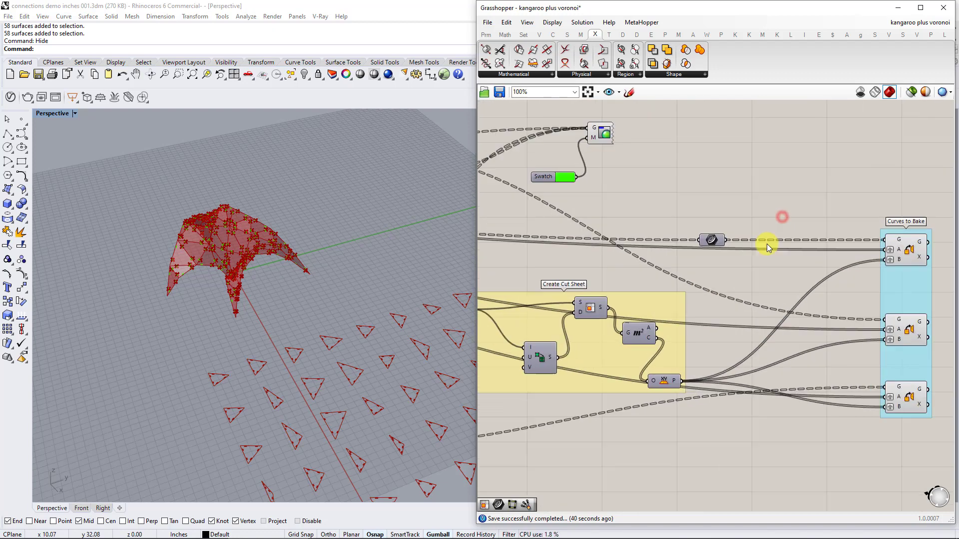
{"action": "scroll", "coordinate": [492, 265], "scroll_direction": "down", "scroll_amount": 4}
{"action": "right_click_drag", "start_coordinate": [492, 266], "coordinate": [848, 268]}
{"action": "right_click_drag", "start_coordinate": [588, 246], "coordinate": [880, 270]}
{"action": "right_click_drag", "start_coordinate": [631, 257], "coordinate": [908, 265]}
{"action": "scroll", "coordinate": [659, 197], "scroll_direction": "up", "scroll_amount": 2}
{"action": "left_click", "coordinate": [732, 204]}
{"action": "right_click_drag", "start_coordinate": [760, 223], "coordinate": [651, 215]}
{"action": "scroll", "coordinate": [627, 231], "scroll_direction": "up", "scroll_amount": 1}
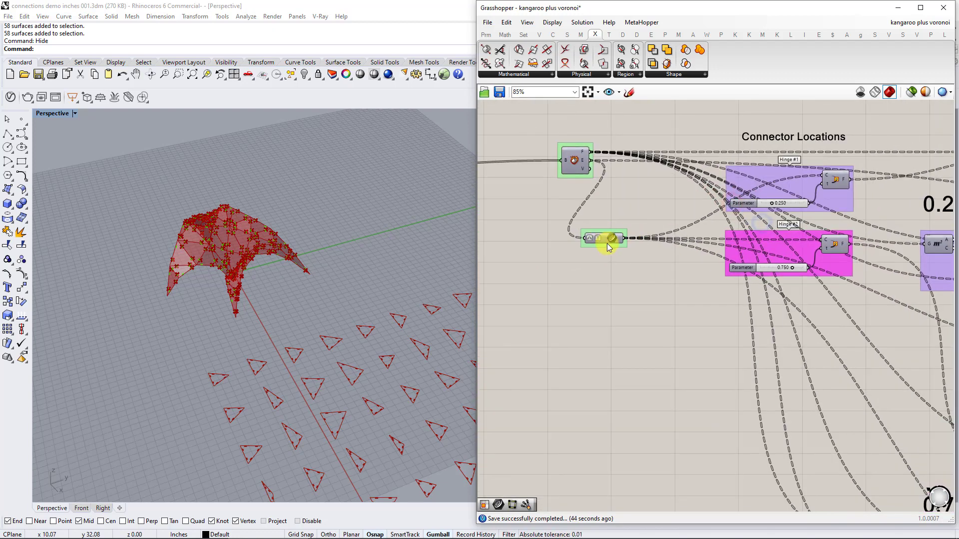
{"action": "mouse_move", "coordinate": [610, 243]}
{"action": "left_mouse_down"}
{"action": "mouse_move", "coordinate": [609, 231]}
{"action": "mouse_move", "coordinate": [607, 244]}
{"action": "left_mouse_up"}
- Follow the definition forward to Curves to Bake and examine the first Orient component's geometry in the viewport
{"action": "right_click_drag", "start_coordinate": [798, 275], "coordinate": [612, 263]}
{"action": "scroll", "coordinate": [611, 263], "scroll_direction": "down", "scroll_amount": 3}
{"action": "right_click_drag", "start_coordinate": [784, 291], "coordinate": [565, 278]}
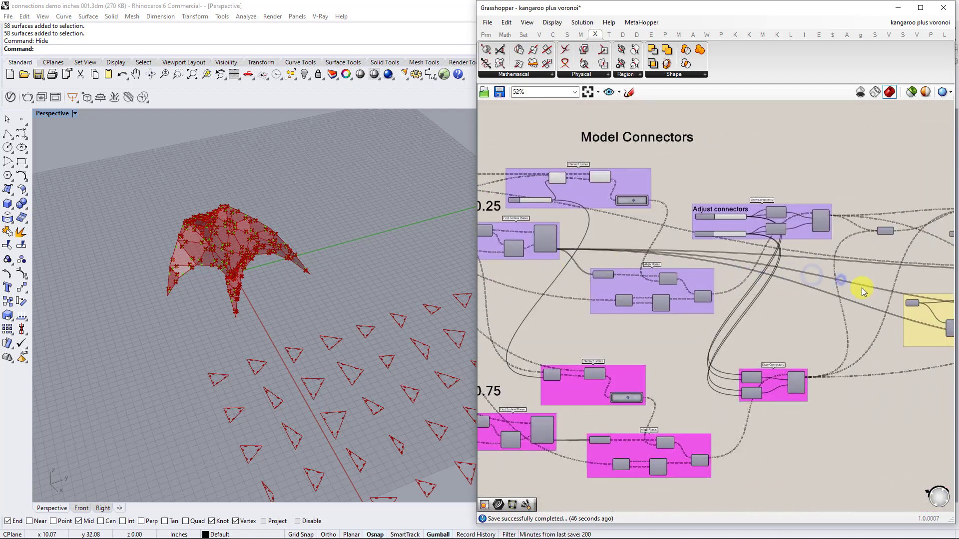
{"action": "scroll", "coordinate": [849, 286], "scroll_direction": "up", "scroll_amount": 1}
{"action": "right_click_drag", "start_coordinate": [722, 289], "coordinate": [500, 286]}
{"action": "right_click_drag", "start_coordinate": [841, 288], "coordinate": [583, 292]}
{"action": "scroll", "coordinate": [682, 274], "scroll_direction": "up", "scroll_amount": 3}
{"action": "right_click_drag", "start_coordinate": [683, 285], "coordinate": [746, 283]}
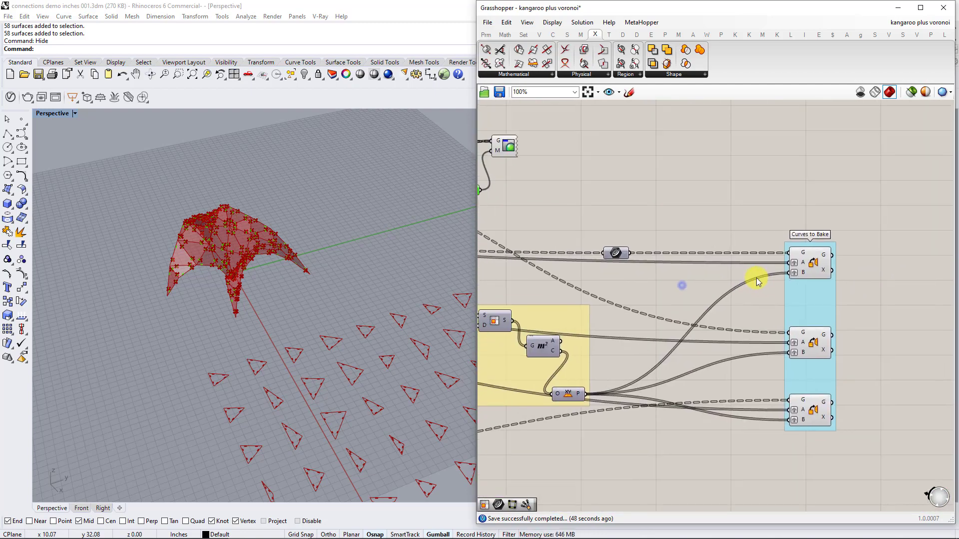
{"action": "left_click", "coordinate": [810, 263]}
{"action": "mouse_move", "coordinate": [803, 257]}
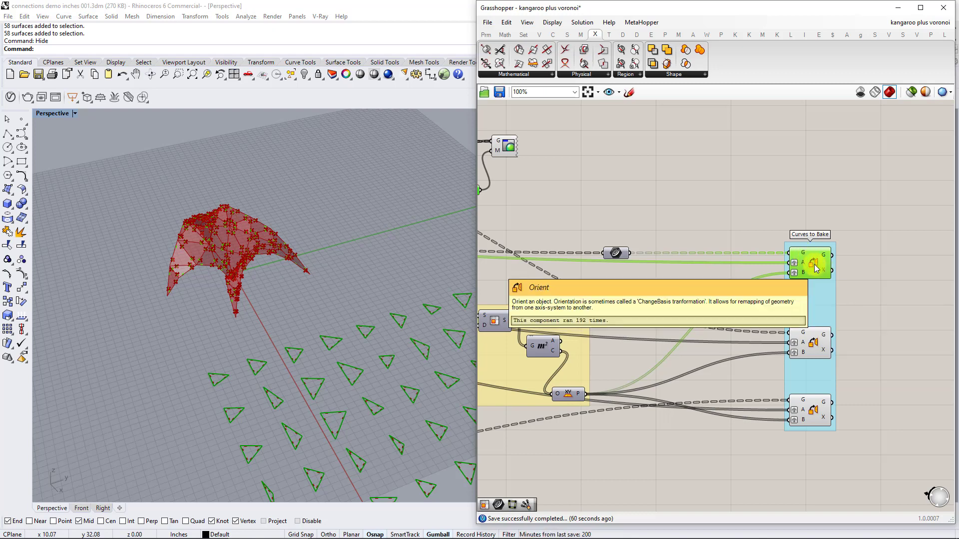
- Toggle the preview of the first parameter in the Create Cut Sheet group on and back off
{"action": "right_click_drag", "start_coordinate": [699, 271], "coordinate": [817, 264]}
{"action": "scroll", "coordinate": [799, 289], "scroll_direction": "down", "scroll_amount": 3}
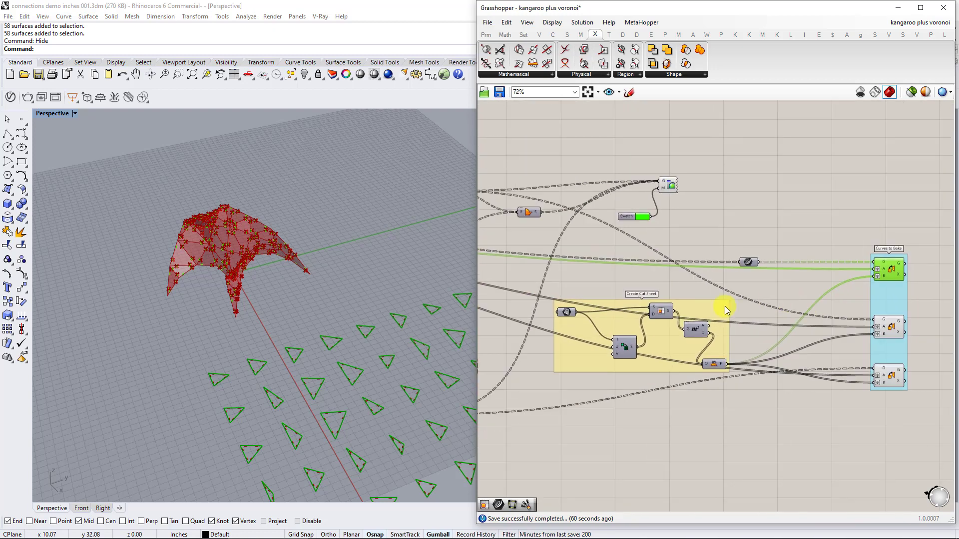
{"action": "left_click", "coordinate": [567, 313]}
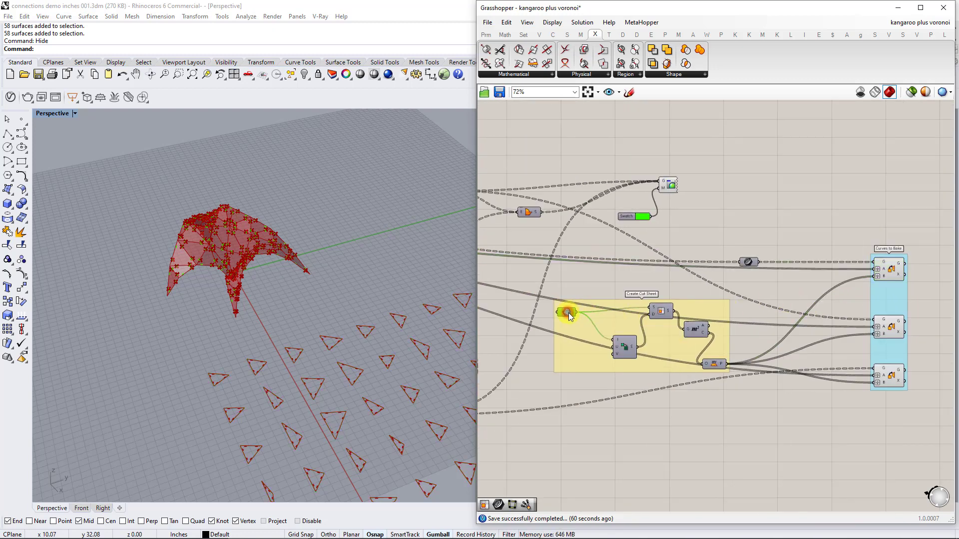
{"action": "right_click", "coordinate": [565, 311]}
{"action": "left_click", "coordinate": [588, 332]}
{"action": "right_click", "coordinate": [567, 315]}
{"action": "left_click", "coordinate": [580, 333]}
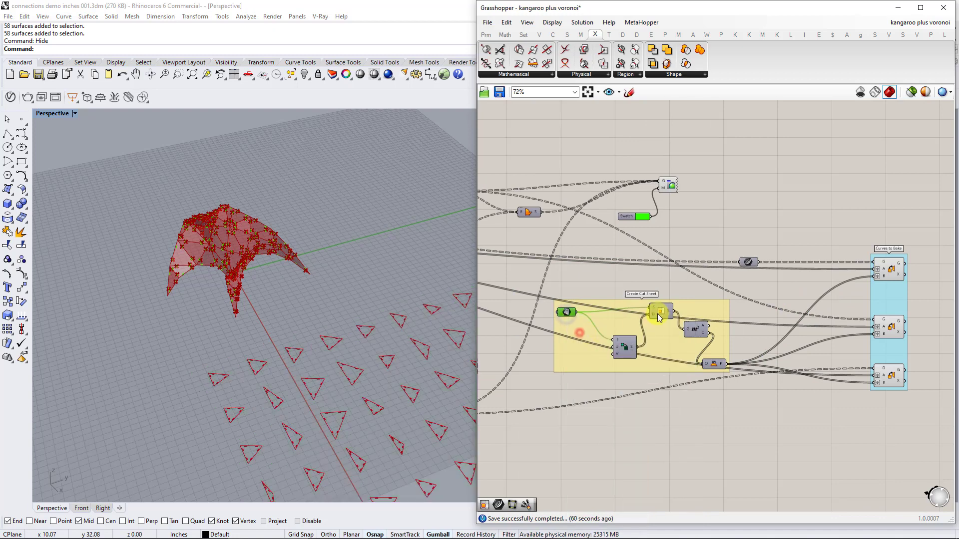
- Examine the grid components in the Create Cut Sheet group and toggle the Area component's preview on and back off
{"action": "left_click", "coordinate": [659, 314]}
{"action": "left_click", "coordinate": [626, 344]}
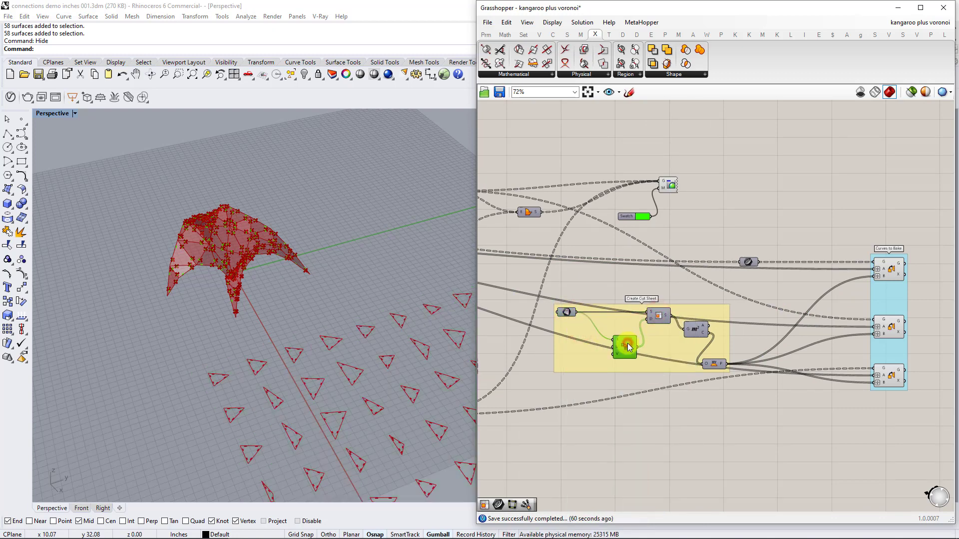
{"action": "scroll", "coordinate": [626, 344], "scroll_direction": "up", "scroll_amount": 3}
{"action": "left_click", "coordinate": [721, 324]}
{"action": "right_click", "coordinate": [719, 330]}
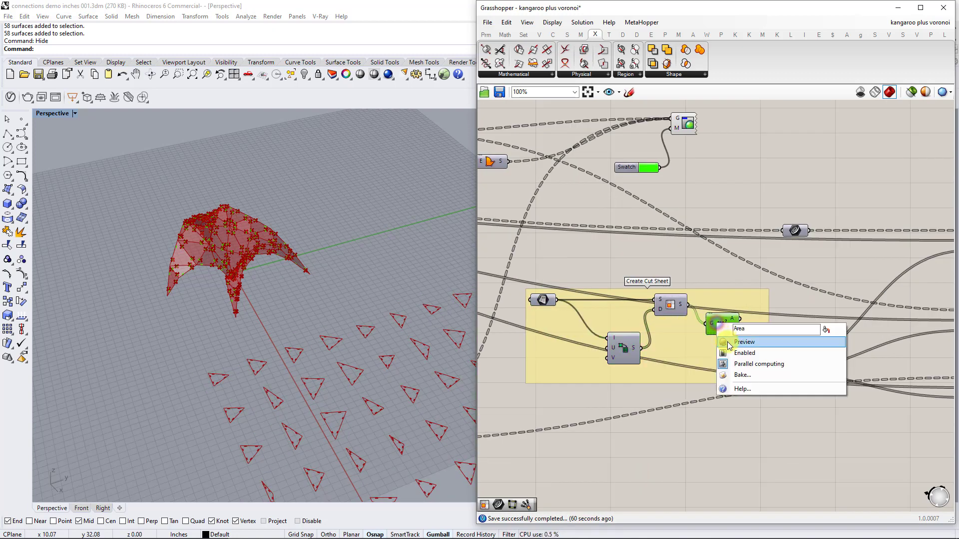
{"action": "left_click", "coordinate": [728, 344]}
{"action": "right_click", "coordinate": [729, 325]}
{"action": "left_click", "coordinate": [732, 344]}
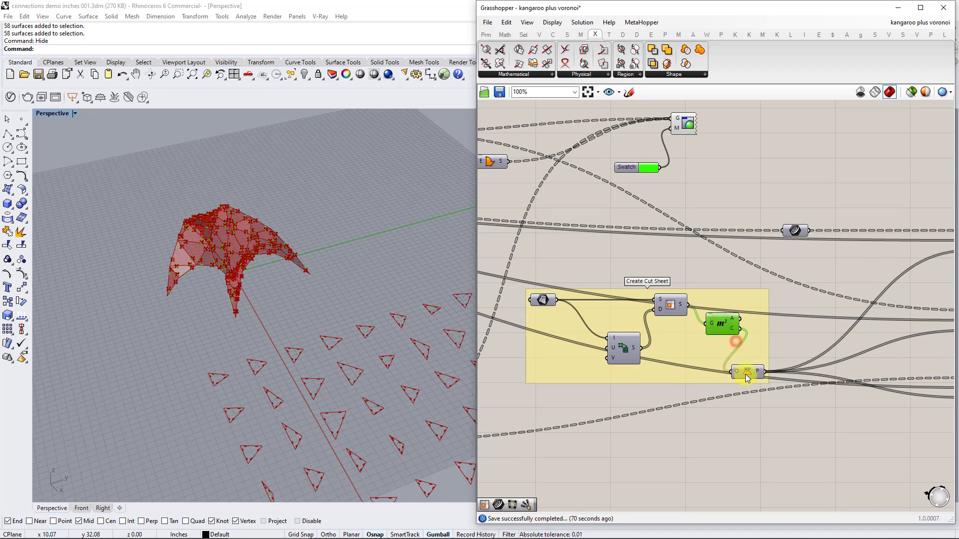
- Toggle the XY Plane component's preview on, examine the planes on the flattened triangles, and toggle it back off
{"action": "right_click", "coordinate": [747, 374]}
{"action": "left_click", "coordinate": [765, 393]}
{"action": "right_click_drag", "start_coordinate": [417, 351], "coordinate": [214, 302]}
{"action": "right_click_drag", "start_coordinate": [306, 315], "coordinate": [379, 352]}
{"action": "right_click_drag", "start_coordinate": [379, 355], "coordinate": [333, 359], "text": "shift"}
{"action": "scroll", "coordinate": [334, 359], "scroll_direction": "up", "scroll_amount": 10}
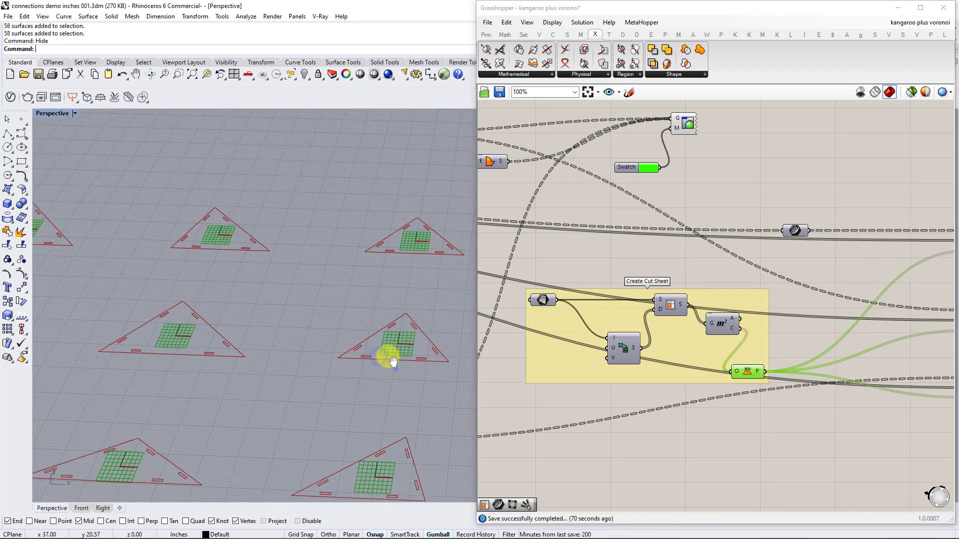
{"action": "right_click_drag", "start_coordinate": [395, 369], "coordinate": [327, 306], "text": "shift"}
{"action": "right_click", "coordinate": [752, 372]}
{"action": "left_click", "coordinate": [772, 386]}
- Follow the plane wires to Curves to Bake and highlight the first Orient component's geometry
{"action": "right_click_drag", "start_coordinate": [858, 324], "coordinate": [618, 349]}
{"action": "scroll", "coordinate": [744, 298], "scroll_direction": "down", "scroll_amount": 1}
{"action": "scroll", "coordinate": [744, 298], "scroll_direction": "up", "scroll_amount": 1}
{"action": "mouse_move", "coordinate": [758, 275]}
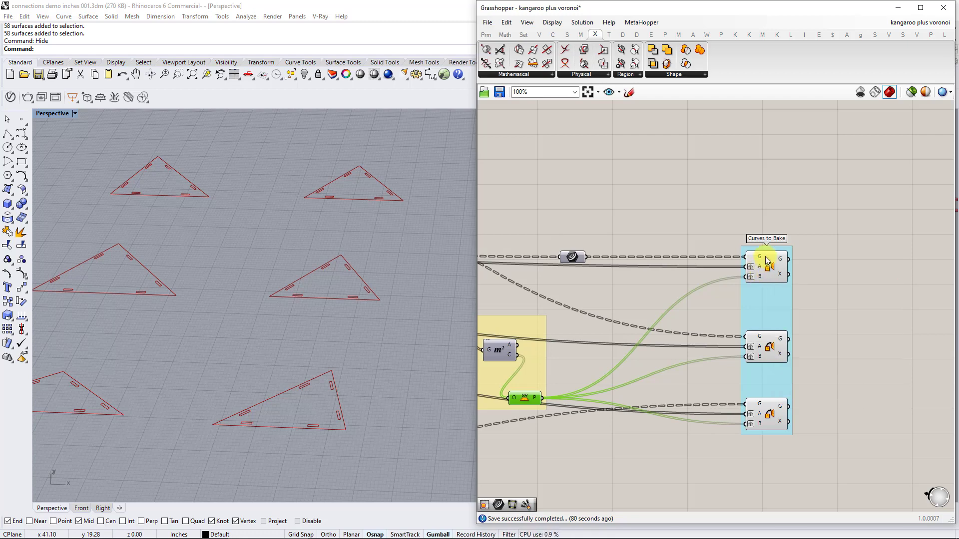
{"action": "left_click", "coordinate": [765, 256]}
{"action": "left_click", "coordinate": [725, 220]}
- Trace the definition back to the purple Find Surface Planes group and read the Evaluate Surface component's Frame output
{"action": "right_click_drag", "start_coordinate": [555, 236], "coordinate": [757, 234]}
{"action": "scroll", "coordinate": [779, 247], "scroll_direction": "down", "scroll_amount": 4}
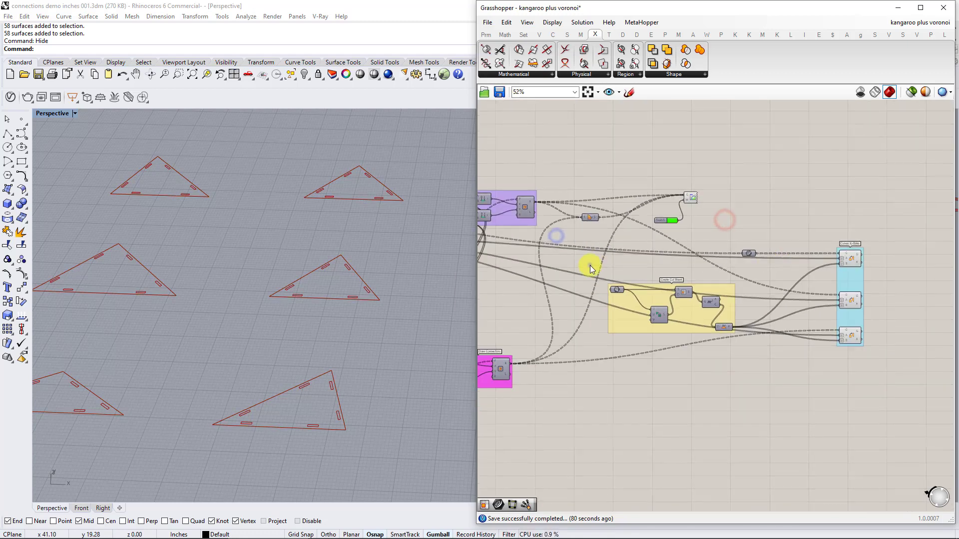
{"action": "right_click_drag", "start_coordinate": [588, 265], "coordinate": [749, 266]}
{"action": "right_click_drag", "start_coordinate": [637, 255], "coordinate": [826, 282]}
{"action": "scroll", "coordinate": [621, 238], "scroll_direction": "up", "scroll_amount": 3}
{"action": "right_click_drag", "start_coordinate": [618, 238], "coordinate": [777, 262]}
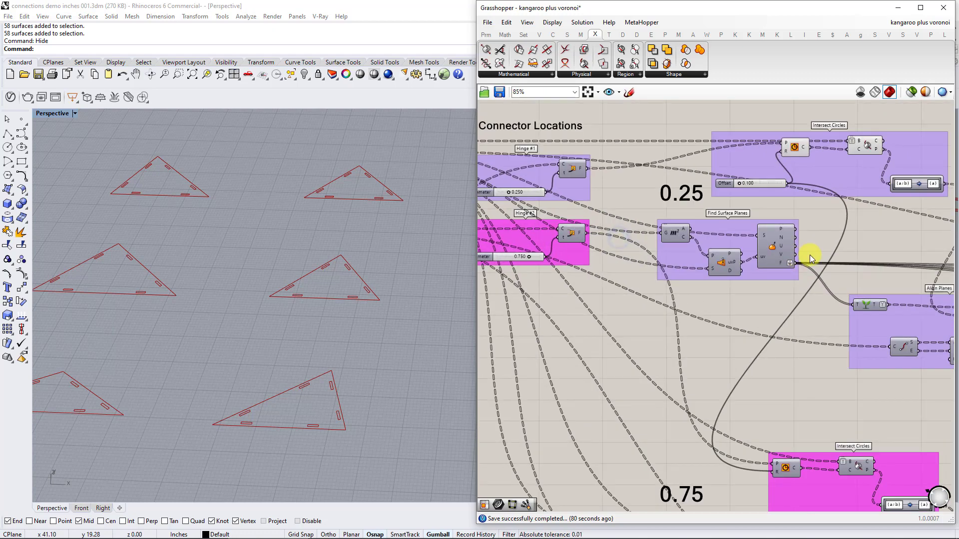
{"action": "scroll", "coordinate": [778, 261], "scroll_direction": "up", "scroll_amount": 2}
{"action": "left_click", "coordinate": [765, 243]}
{"action": "right_click_drag", "start_coordinate": [845, 242], "coordinate": [772, 253]}
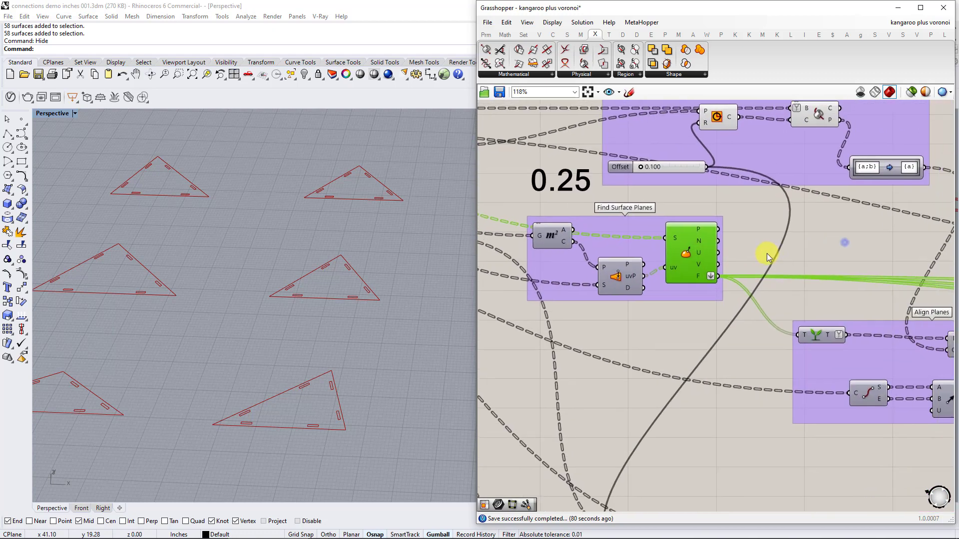
{"action": "mouse_move", "coordinate": [697, 276]}
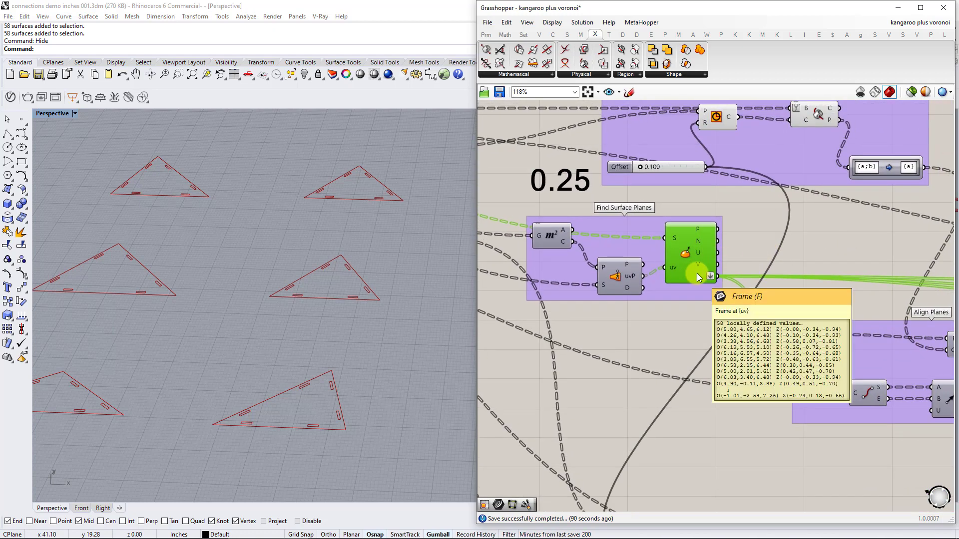
- Follow the frame wires forward to Curves to Bake and read the first Orient component's geometry, source and target inputs
{"action": "mouse_move", "coordinate": [833, 266]}
{"action": "right_mouse_down"}
{"action": "mouse_move", "coordinate": [714, 269]}
{"action": "mouse_move", "coordinate": [635, 250]}
{"action": "right_mouse_up"}
{"action": "scroll", "coordinate": [712, 269], "scroll_direction": "down", "scroll_amount": 3}
{"action": "mouse_move", "coordinate": [790, 268]}
{"action": "right_mouse_down"}
{"action": "mouse_move", "coordinate": [583, 255]}
{"action": "mouse_move", "coordinate": [657, 252]}
{"action": "right_mouse_up"}
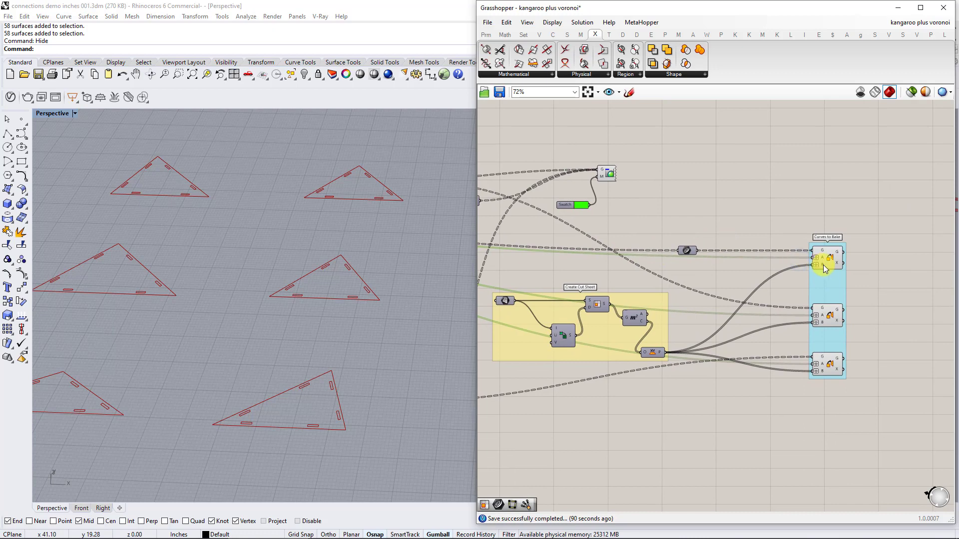
{"action": "scroll", "coordinate": [825, 264], "scroll_direction": "up", "scroll_amount": 3}
{"action": "scroll", "coordinate": [824, 255], "scroll_direction": "up", "scroll_amount": 3}
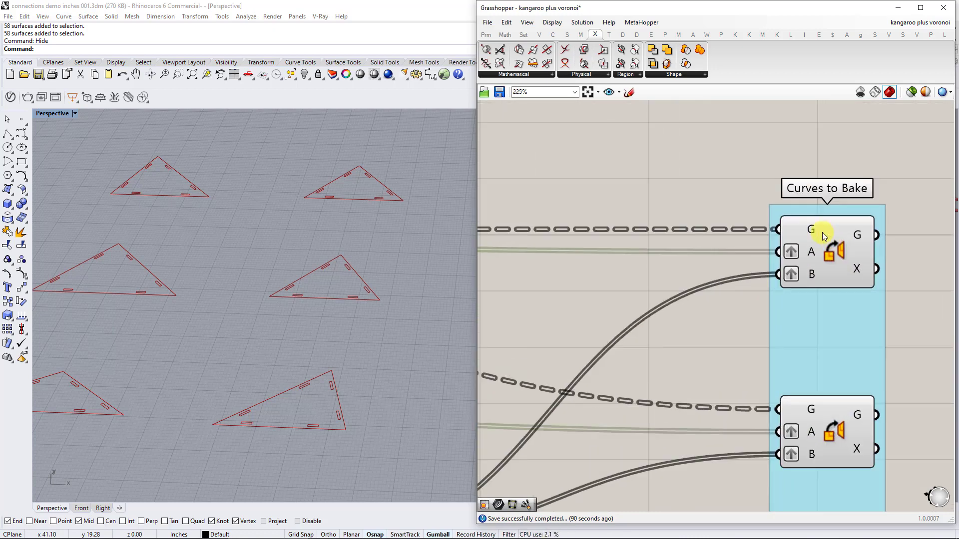
{"action": "mouse_move", "coordinate": [814, 230]}
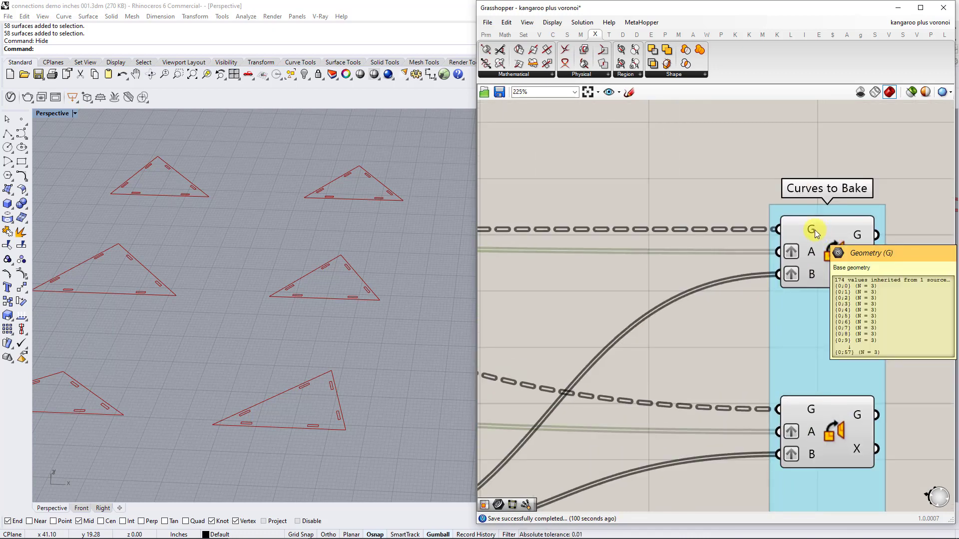
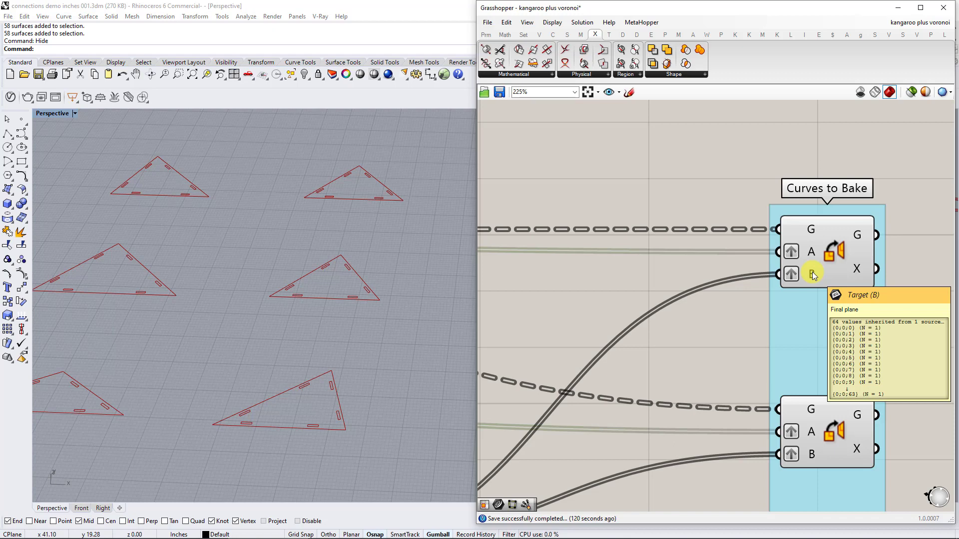
- Examine the whole flattened triangle layout and highlight the outlines produced by the first Orient component
{"action": "scroll", "coordinate": [296, 291], "scroll_direction": "down", "scroll_amount": 12}
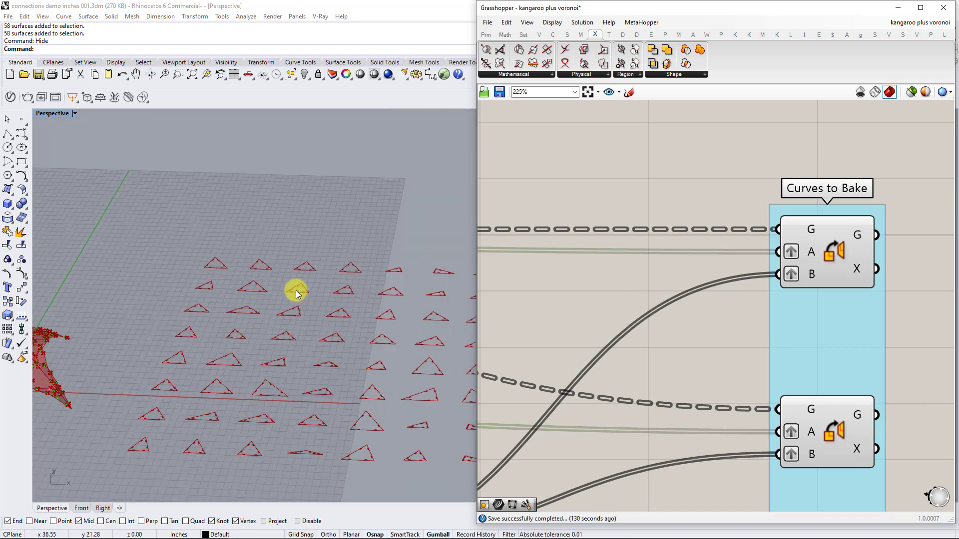
{"action": "scroll", "coordinate": [406, 340], "scroll_direction": "up", "scroll_amount": 6}
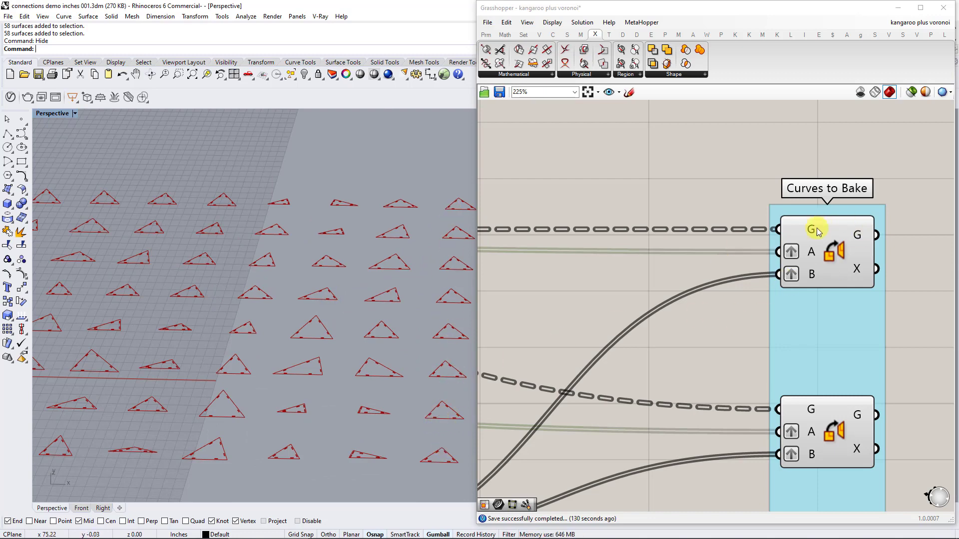
{"action": "left_click", "coordinate": [826, 250]}
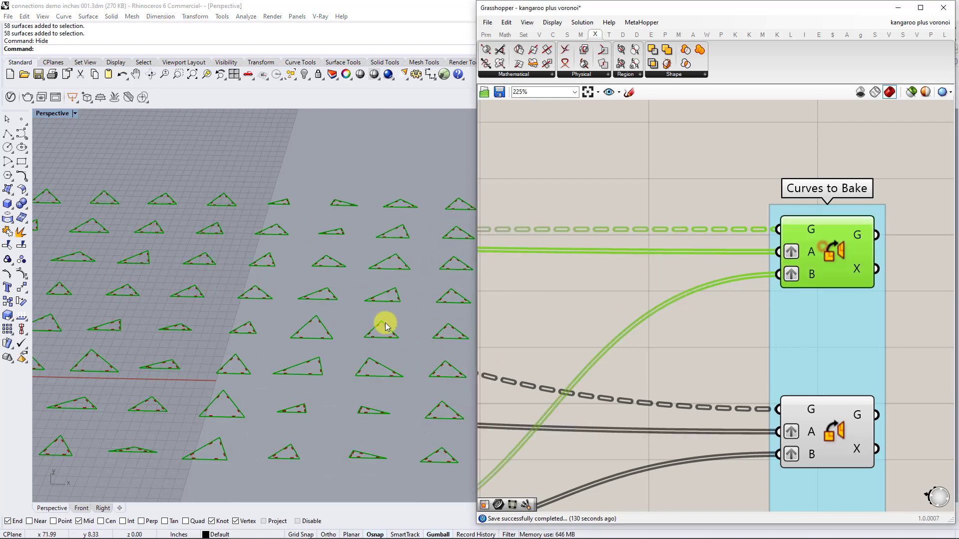
{"action": "left_click", "coordinate": [635, 278]}
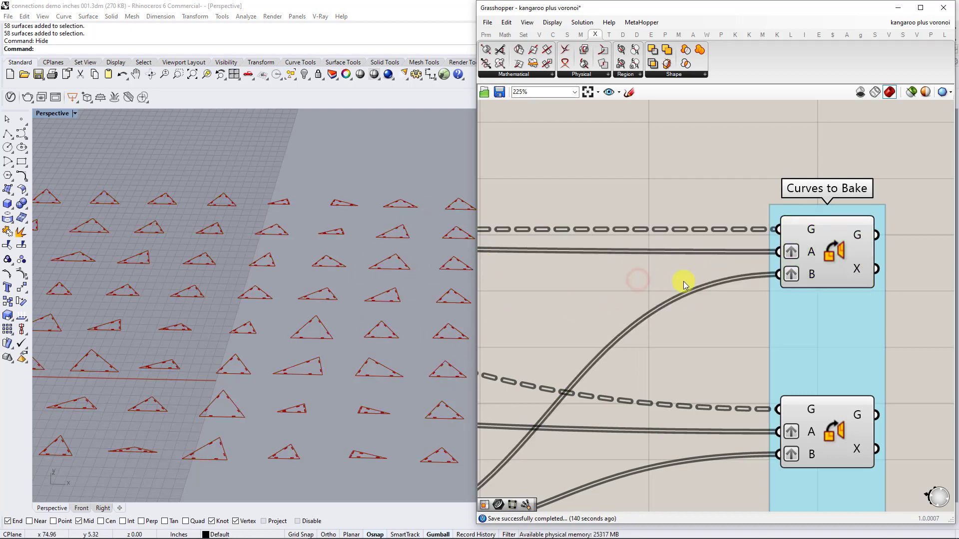
- Select the Rectangle component in the purple Draw Connectors group and trace its output to the second Orient component
{"action": "scroll", "coordinate": [726, 387], "scroll_direction": "down", "scroll_amount": 6}
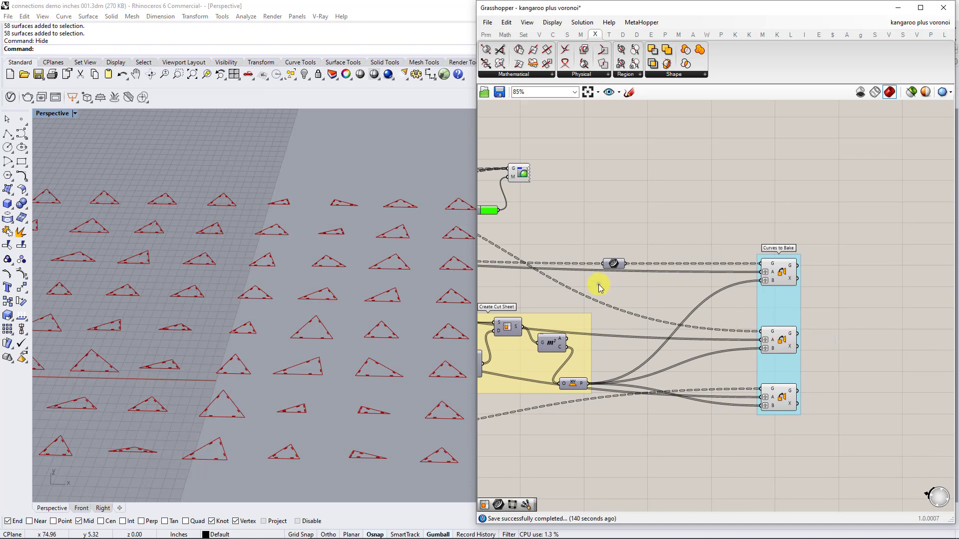
{"action": "right_click_drag", "start_coordinate": [598, 285], "coordinate": [756, 322]}
{"action": "right_click_drag", "start_coordinate": [630, 289], "coordinate": [823, 302]}
{"action": "left_click", "coordinate": [603, 239]}
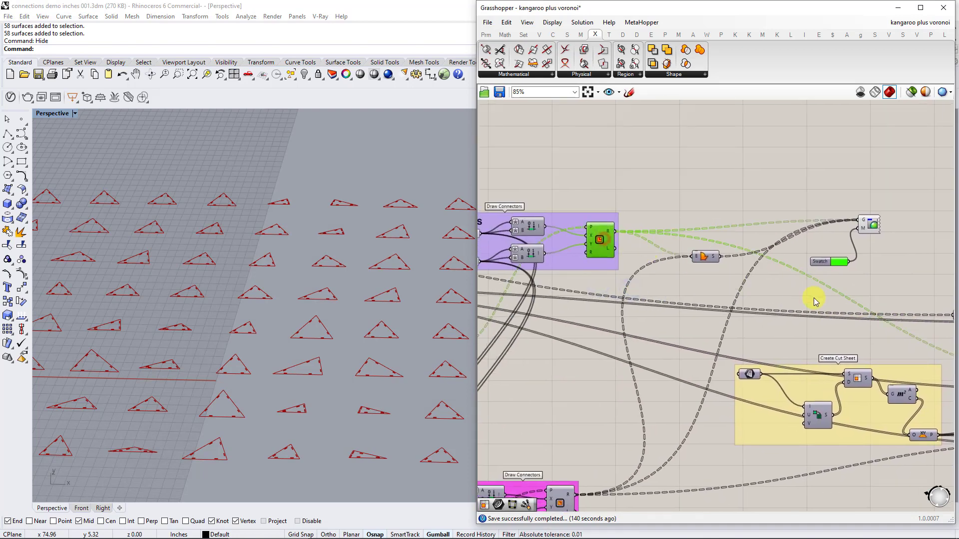
{"action": "left_click", "coordinate": [877, 262]}
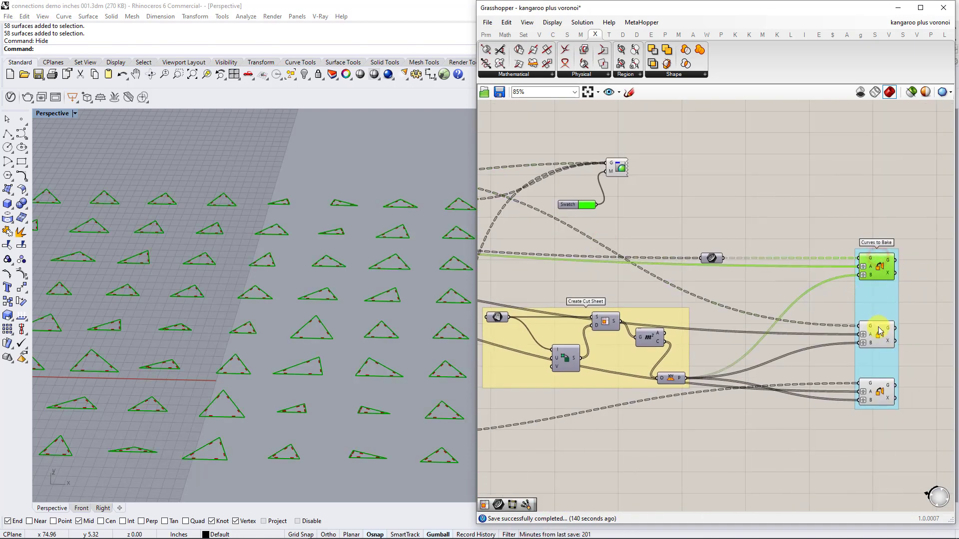
{"action": "right_click_drag", "start_coordinate": [674, 263], "coordinate": [883, 260]}
{"action": "left_click", "coordinate": [558, 177]}
{"action": "right_click_drag", "start_coordinate": [771, 302], "coordinate": [596, 231]}
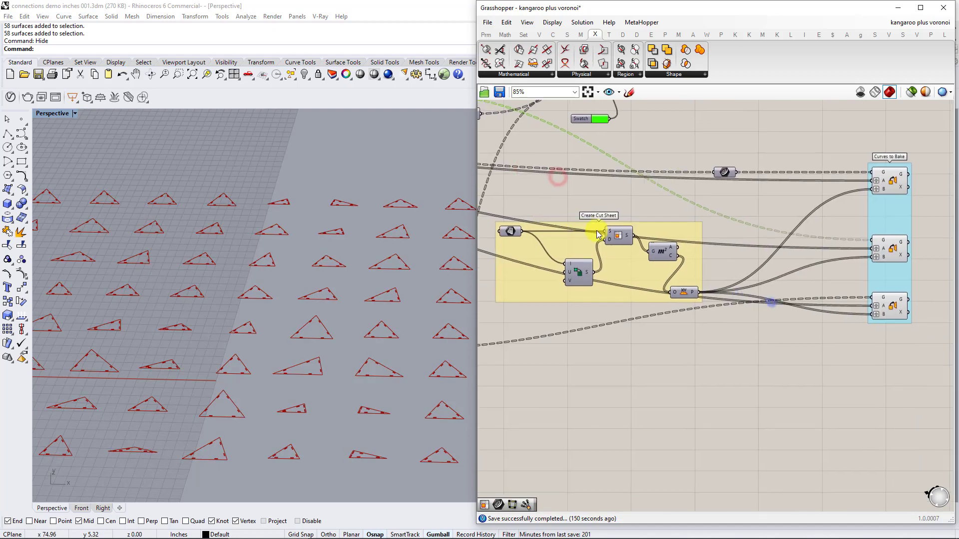
- Trace the pink Draw Connectors rectangles to the third Orient component and examine its highlighted connectors on the flattened triangles
{"action": "left_click", "coordinate": [892, 312]}
{"action": "right_click_drag", "start_coordinate": [625, 332], "coordinate": [834, 312]}
{"action": "left_click", "coordinate": [737, 338]}
{"action": "left_click", "coordinate": [528, 331]}
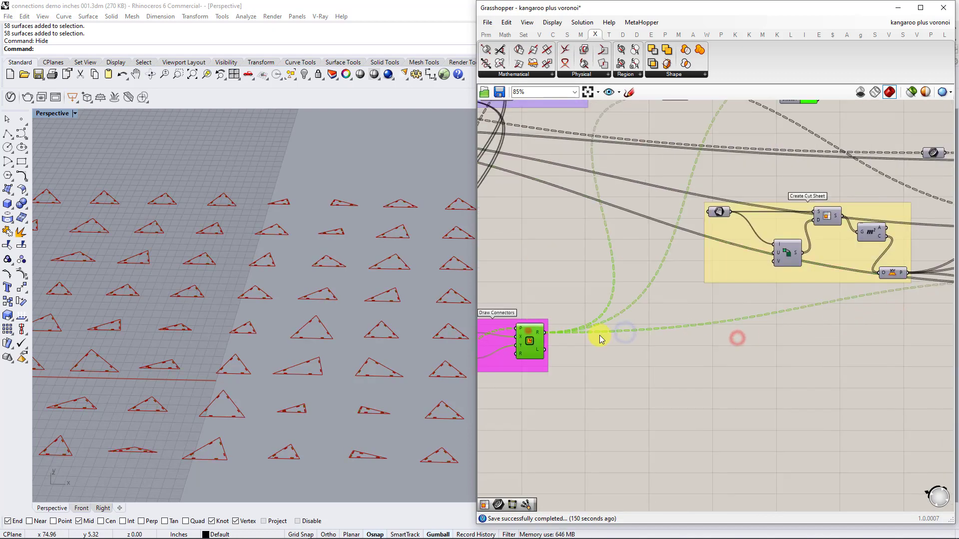
{"action": "left_click", "coordinate": [937, 308]}
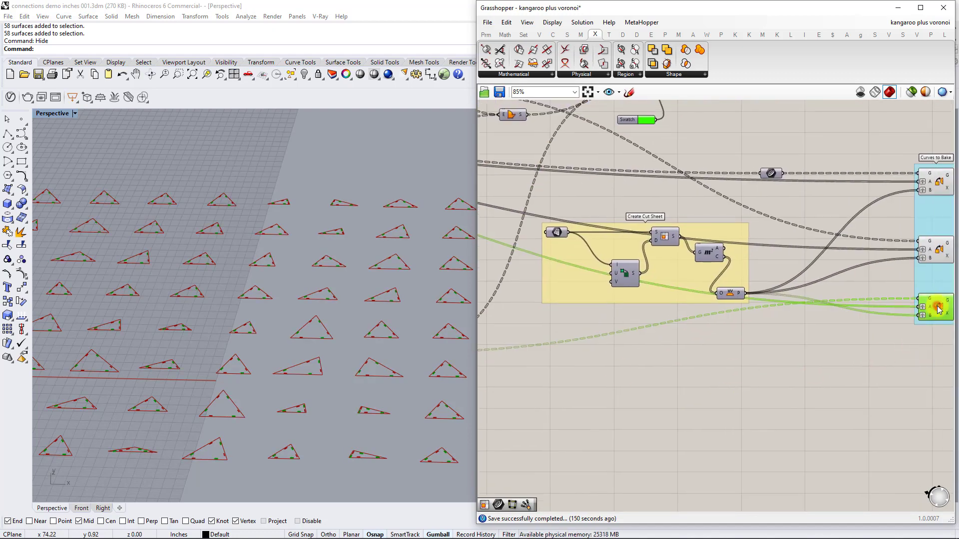
{"action": "scroll", "coordinate": [397, 277], "scroll_direction": "up", "scroll_amount": 8}
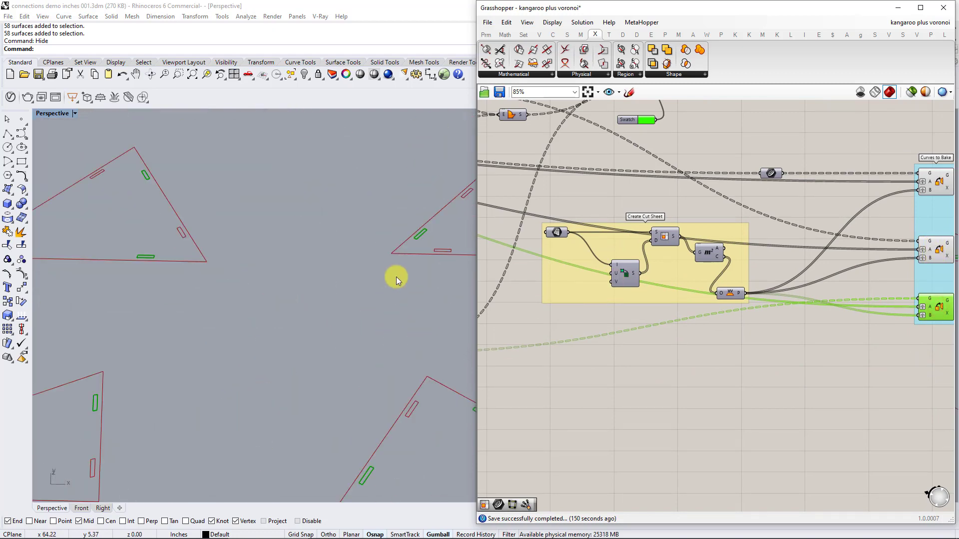
{"action": "scroll", "coordinate": [396, 276], "scroll_direction": "down", "scroll_amount": 7}
- Highlight the three Orient components in turn to compare both connector sets with the triangle outlines, then clear the selection
{"action": "left_click", "coordinate": [929, 244]}
{"action": "left_click", "coordinate": [937, 311]}
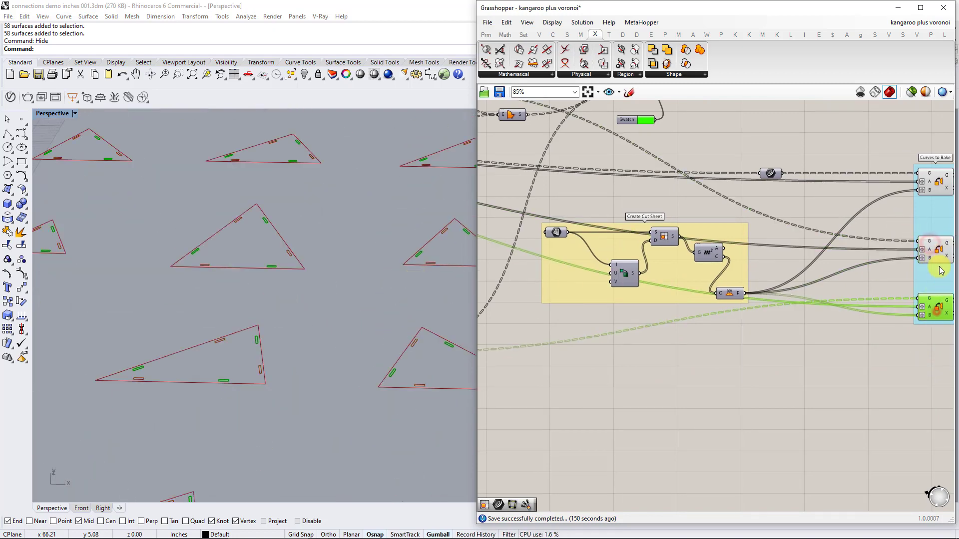
{"action": "left_click", "coordinate": [934, 250]}
{"action": "left_click", "coordinate": [934, 186]}
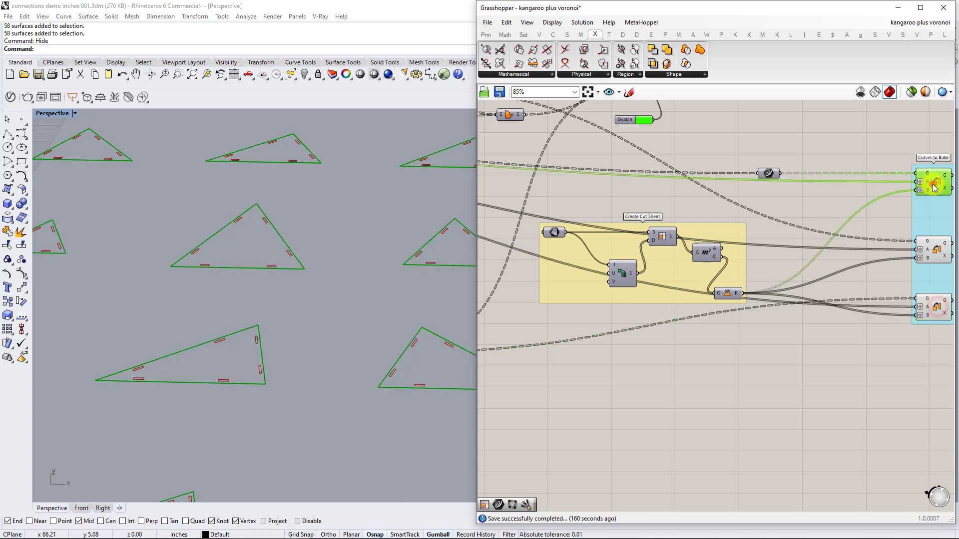
{"action": "left_click", "coordinate": [805, 381]}
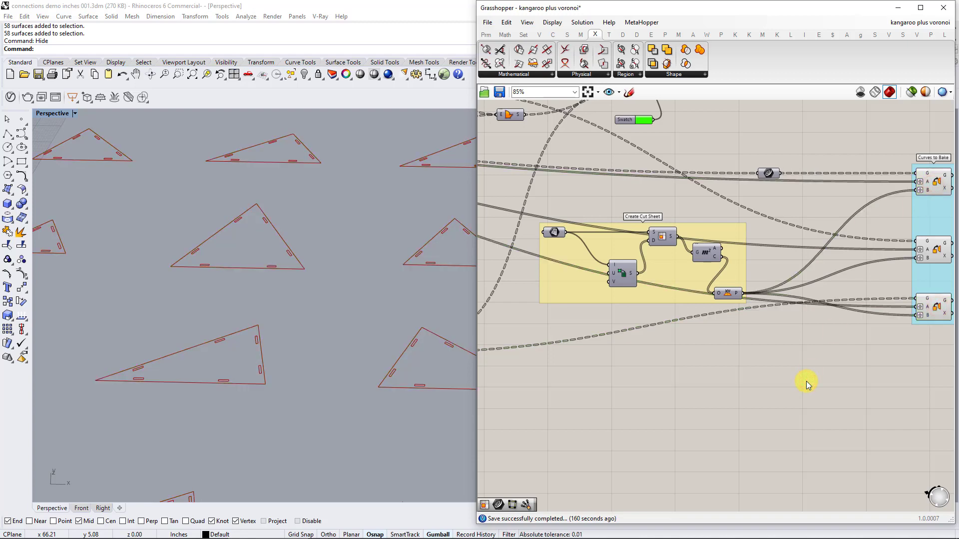
- Trace the definition back to Connector Locations and select the Offset slider in the purple Intersect Circles group
{"action": "right_click_drag", "start_coordinate": [642, 324], "coordinate": [722, 327]}
{"action": "scroll", "coordinate": [722, 327], "scroll_direction": "down", "scroll_amount": 2}
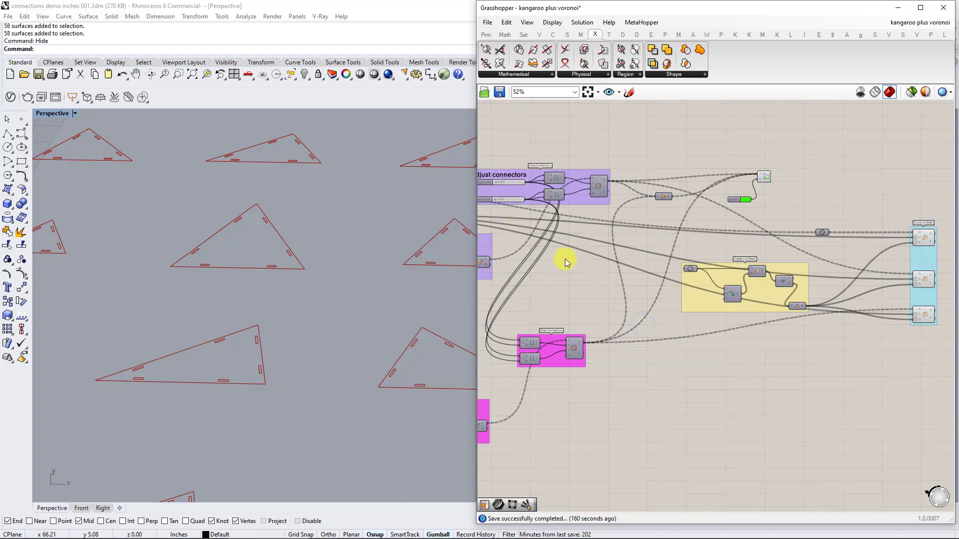
{"action": "right_click_drag", "start_coordinate": [565, 258], "coordinate": [747, 251]}
{"action": "scroll", "coordinate": [681, 256], "scroll_direction": "down", "scroll_amount": 1}
{"action": "scroll", "coordinate": [602, 271], "scroll_direction": "down", "scroll_amount": 2}
{"action": "right_click_drag", "start_coordinate": [599, 274], "coordinate": [714, 268]}
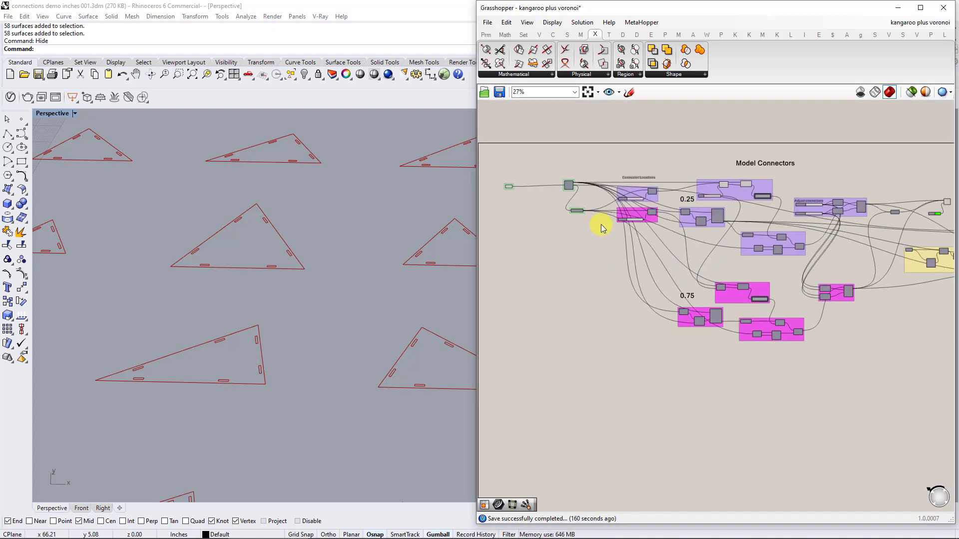
{"action": "scroll", "coordinate": [627, 200], "scroll_direction": "up", "scroll_amount": 4}
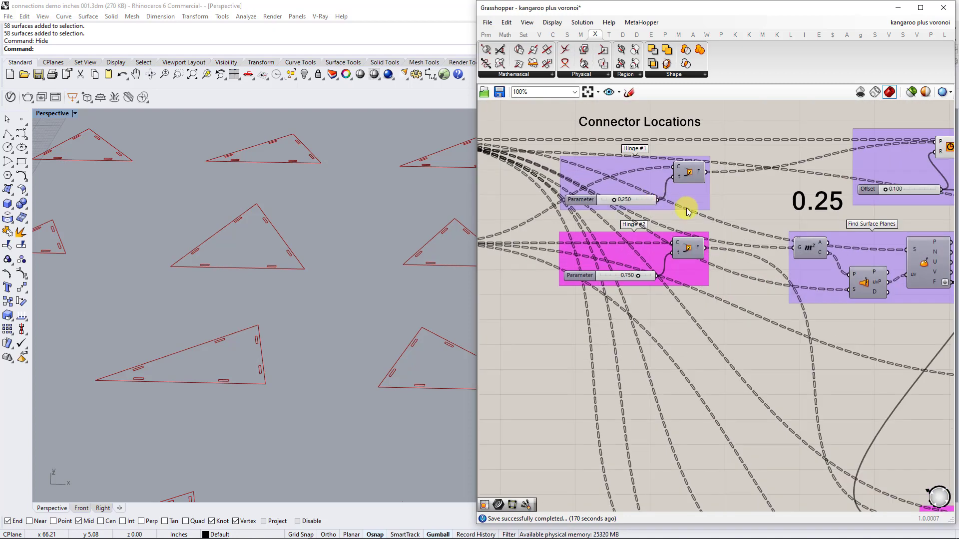
{"action": "left_click", "coordinate": [770, 226]}
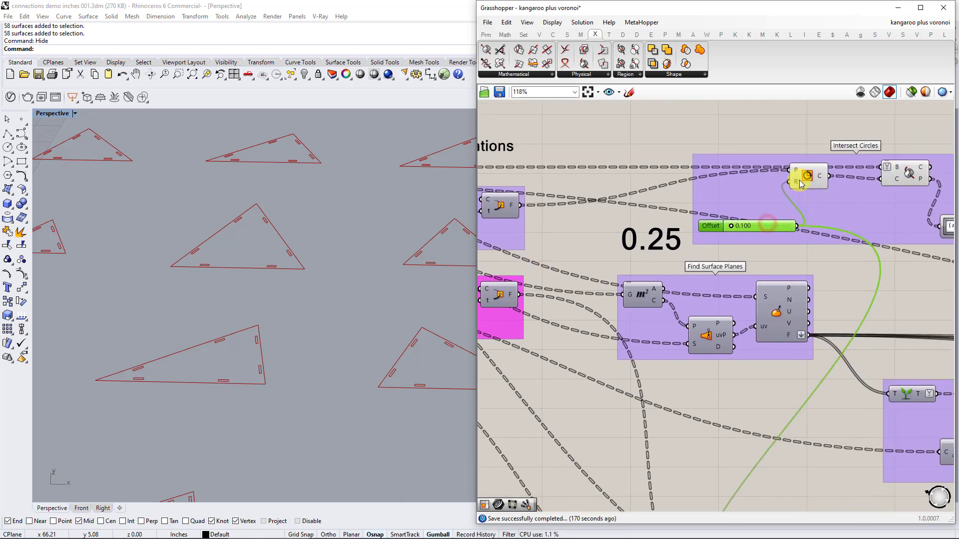
- Examine how far the connector rectangles sit from the edges of one flattened triangle
{"action": "left_click", "coordinate": [364, 232]}
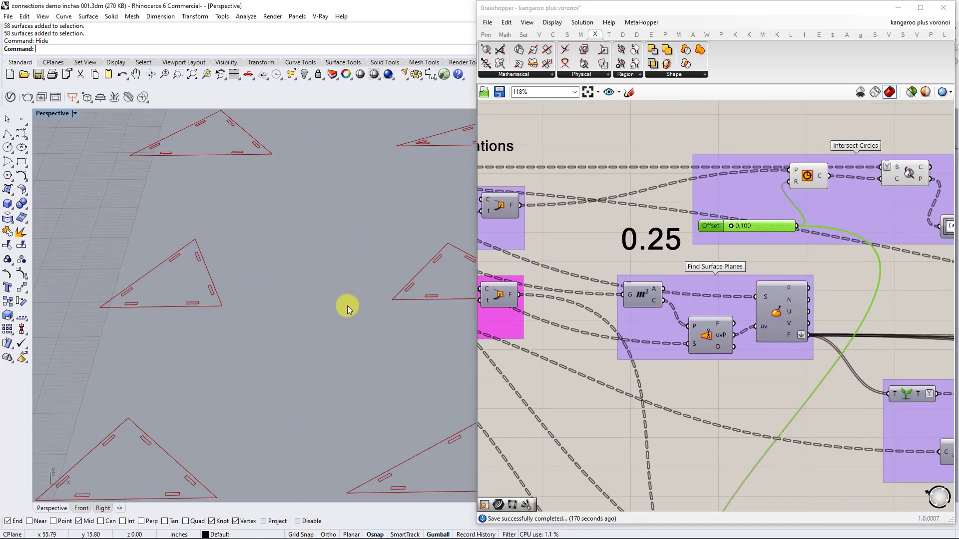
{"action": "scroll", "coordinate": [346, 305], "scroll_direction": "up", "scroll_amount": 3}
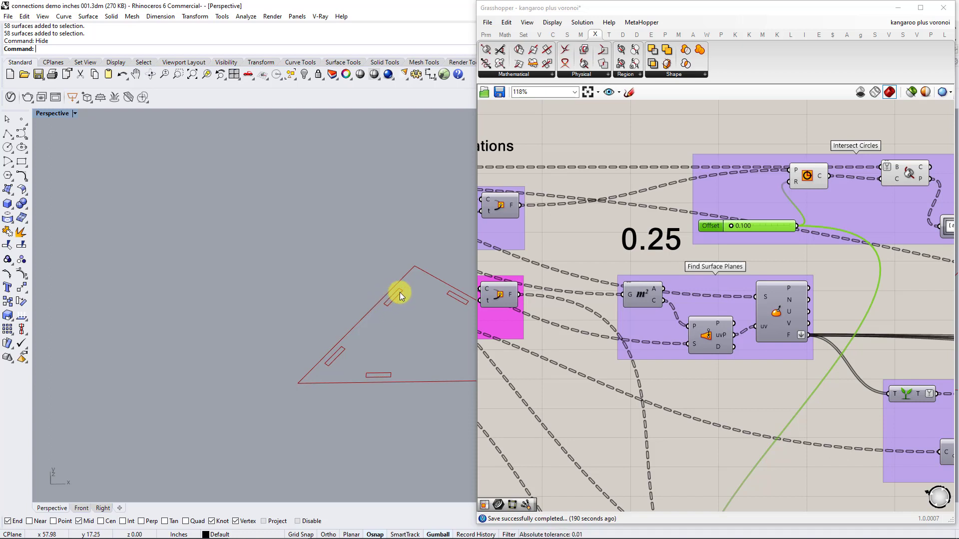
{"action": "scroll", "coordinate": [737, 232], "scroll_direction": "up", "scroll_amount": 2}
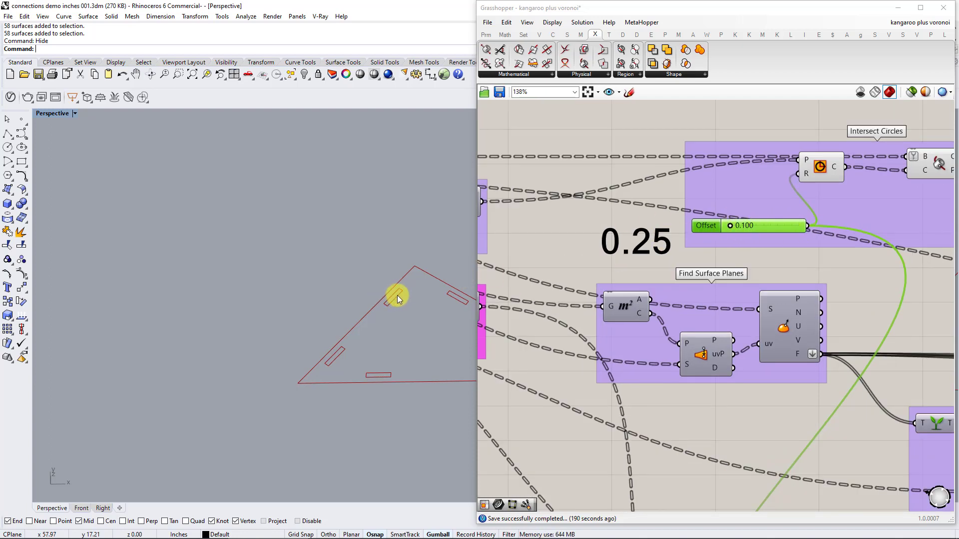
- Locate the Adjust connectors section and compare its two Domain end sliders with the rectangles on the flattened triangle
{"action": "scroll", "coordinate": [804, 280], "scroll_direction": "down", "scroll_amount": 5}
{"action": "right_click_drag", "start_coordinate": [805, 289], "coordinate": [541, 279]}
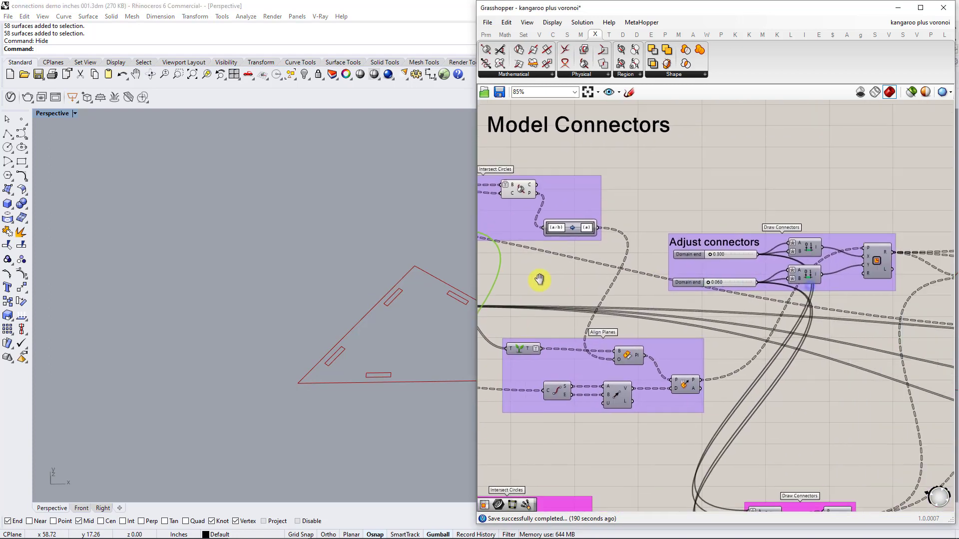
{"action": "scroll", "coordinate": [678, 266], "scroll_direction": "up", "scroll_amount": 4}
{"action": "scroll", "coordinate": [668, 247], "scroll_direction": "up", "scroll_amount": 2}
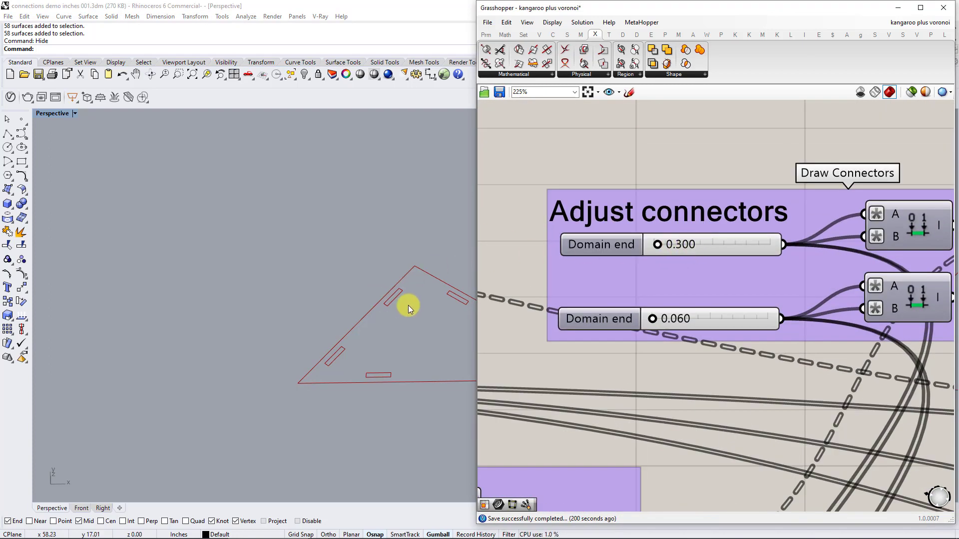
{"action": "right_click_drag", "start_coordinate": [543, 285], "coordinate": [701, 285]}
- Inspect the flattened triangles for connector rectangles that overlap at narrow corners
{"action": "scroll", "coordinate": [400, 298], "scroll_direction": "down", "scroll_amount": 10}
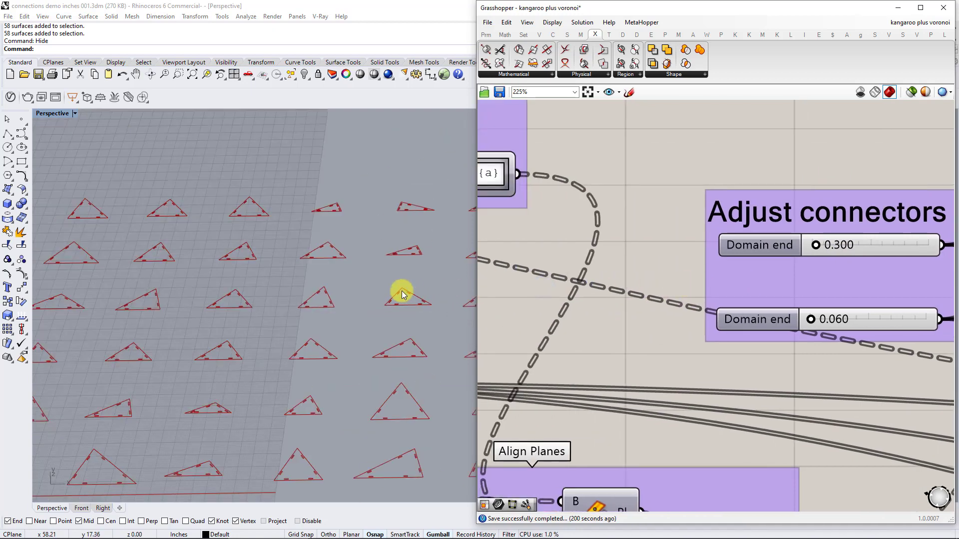
{"action": "scroll", "coordinate": [402, 291], "scroll_direction": "up", "scroll_amount": 5}
{"action": "right_click_drag", "start_coordinate": [401, 291], "coordinate": [400, 312], "text": "shift"}
{"action": "scroll", "coordinate": [400, 313], "scroll_direction": "up", "scroll_amount": 5}
{"action": "scroll", "coordinate": [644, 329], "scroll_direction": "down", "scroll_amount": 3}
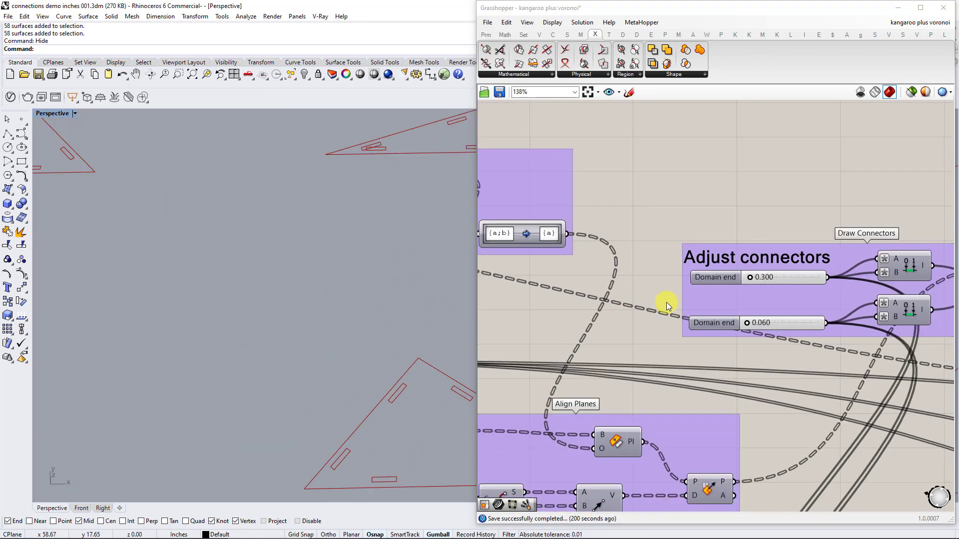
- Try the upper Domain end slider in Adjust connectors at 0.386, and undo the change
{"action": "scroll", "coordinate": [756, 281], "scroll_direction": "up", "scroll_amount": 3}
{"action": "right_click_drag", "start_coordinate": [457, 340], "coordinate": [390, 294], "text": "shift"}
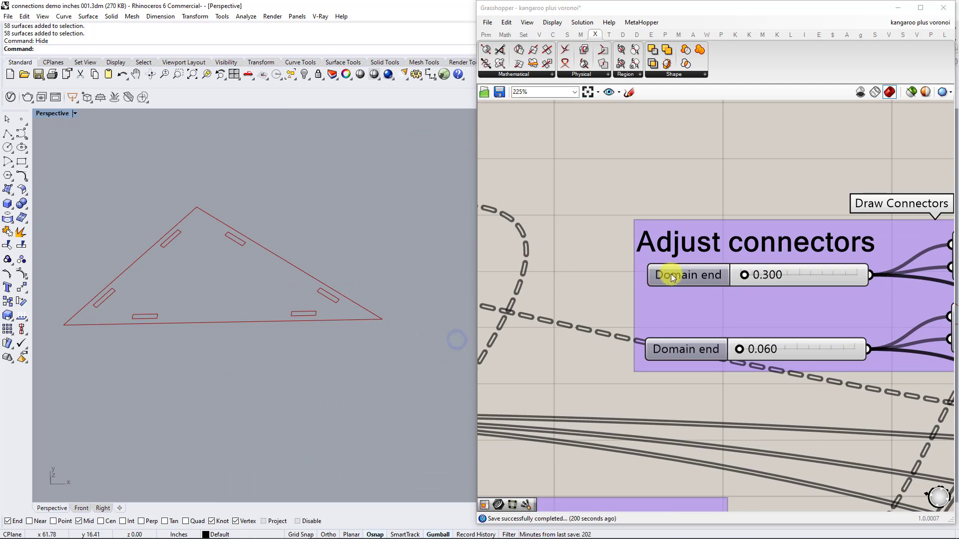
{"action": "left_click_drag", "start_coordinate": [744, 277], "coordinate": [747, 277]}
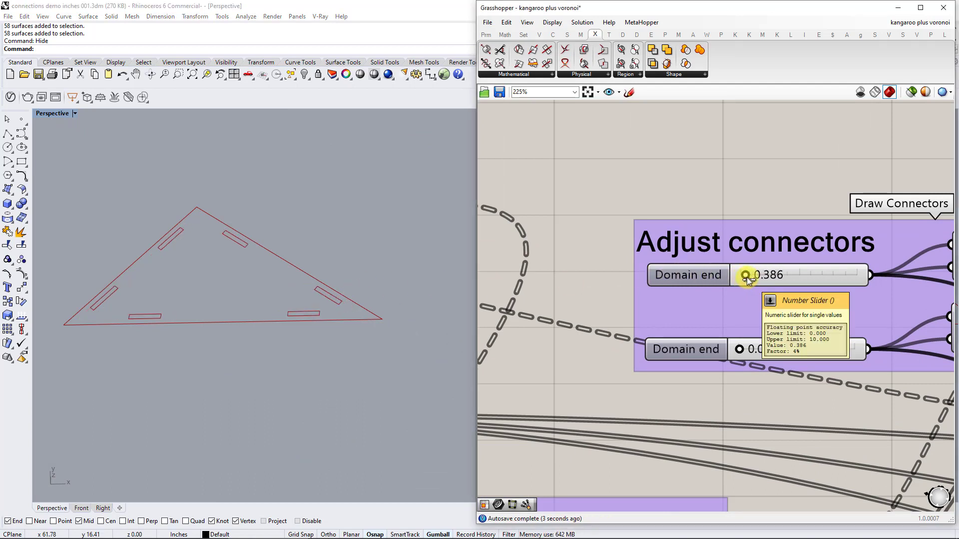
{"action": "key", "text": "ctrl+z"}
- Review the Hinge parameter sliders in Connector Locations and the two Domain end sliders in Adjust connectors
{"action": "scroll", "coordinate": [606, 277], "scroll_direction": "down", "scroll_amount": 5}
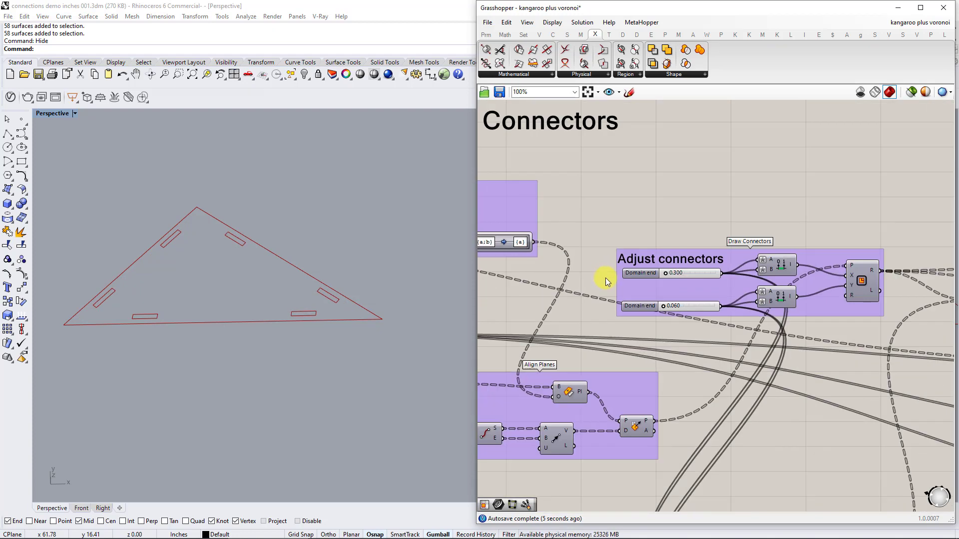
{"action": "scroll", "coordinate": [605, 287], "scroll_direction": "down", "scroll_amount": 3}
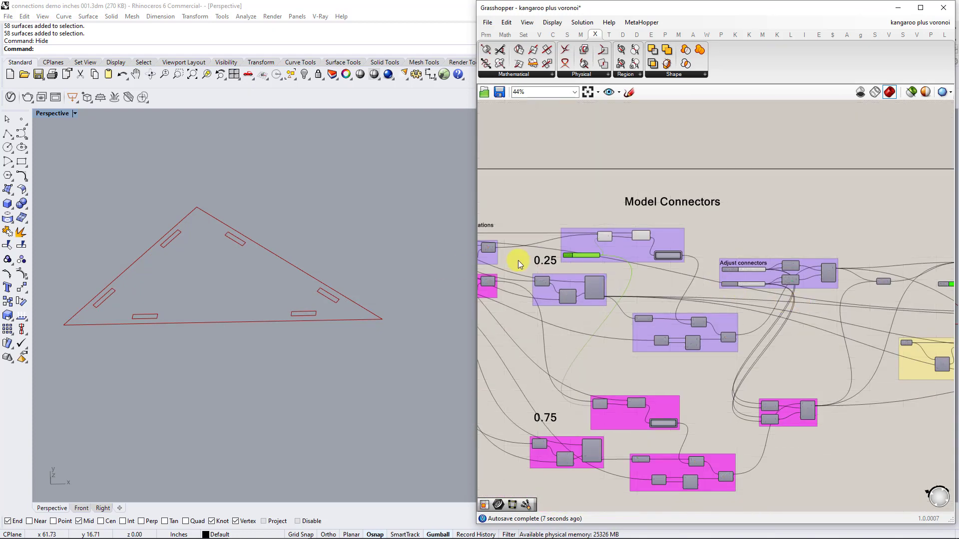
{"action": "right_click_drag", "start_coordinate": [516, 257], "coordinate": [791, 278]}
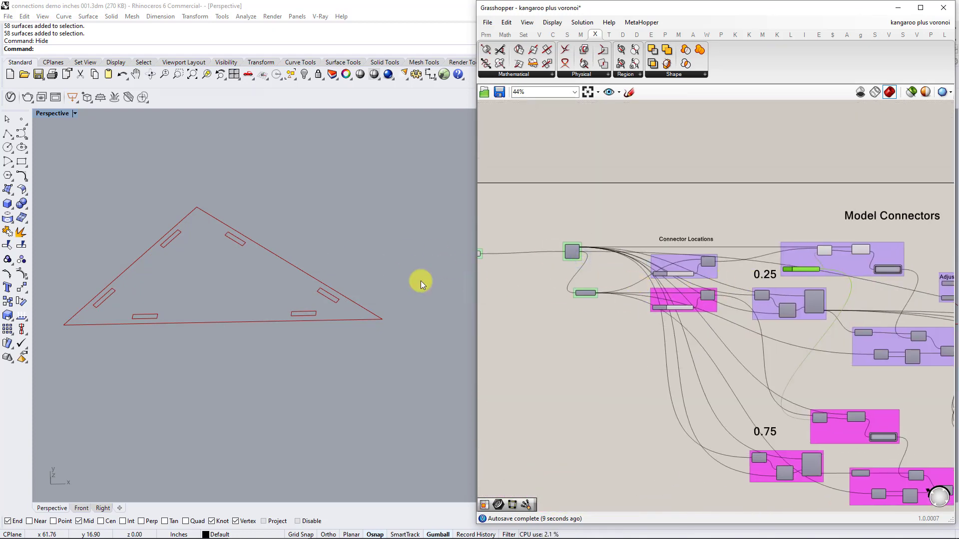
{"action": "scroll", "coordinate": [745, 393], "scroll_direction": "up", "scroll_amount": 1}
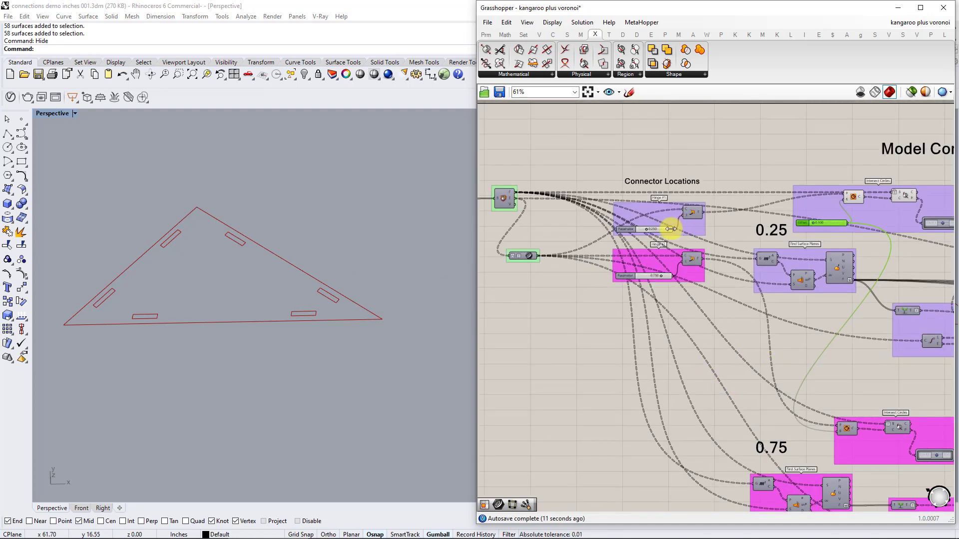
{"action": "scroll", "coordinate": [667, 224], "scroll_direction": "up", "scroll_amount": 2}
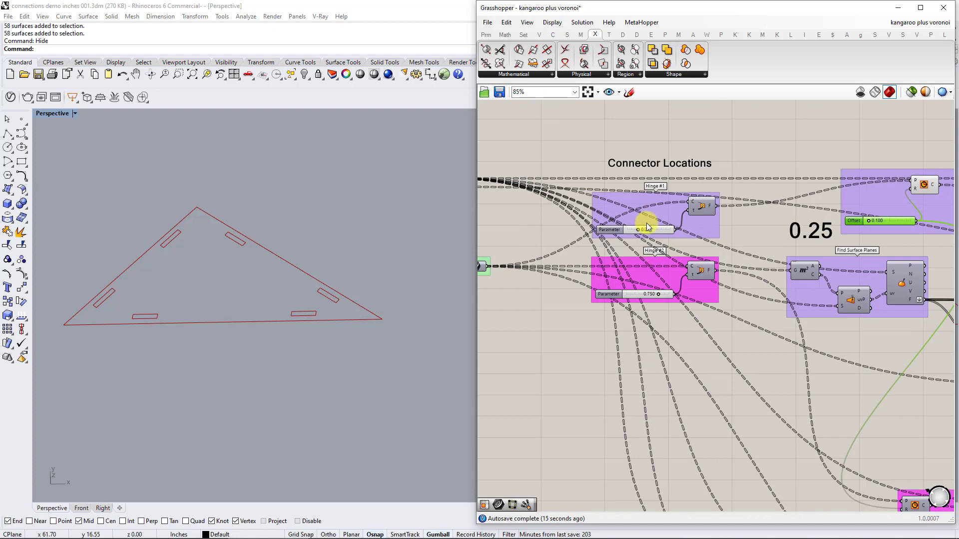
{"action": "right_click_drag", "start_coordinate": [867, 272], "coordinate": [744, 261]}
{"action": "scroll", "coordinate": [749, 262], "scroll_direction": "down", "scroll_amount": 2}
{"action": "mouse_move", "coordinate": [820, 291]}
{"action": "right_mouse_down"}
{"action": "mouse_move", "coordinate": [747, 217]}
{"action": "mouse_move", "coordinate": [591, 188]}
{"action": "mouse_move", "coordinate": [583, 216]}
{"action": "right_mouse_up"}
{"action": "mouse_move", "coordinate": [817, 259]}
{"action": "right_mouse_down"}
{"action": "mouse_move", "coordinate": [578, 270]}
{"action": "mouse_move", "coordinate": [706, 220]}
{"action": "mouse_move", "coordinate": [876, 248]}
{"action": "mouse_move", "coordinate": [788, 239]}
{"action": "right_mouse_up"}
{"action": "scroll", "coordinate": [707, 196], "scroll_direction": "up", "scroll_amount": 2}
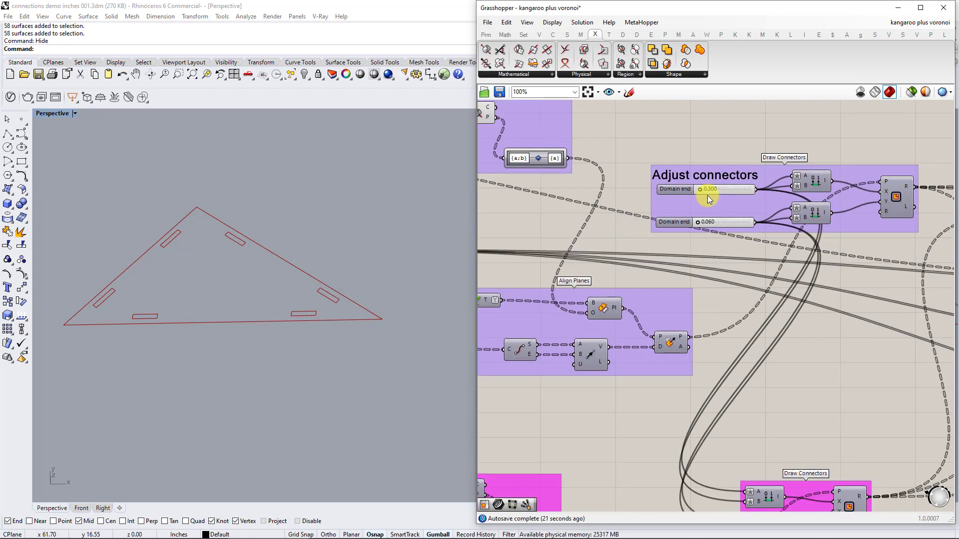
{"action": "scroll", "coordinate": [707, 190], "scroll_direction": "up", "scroll_amount": 3}
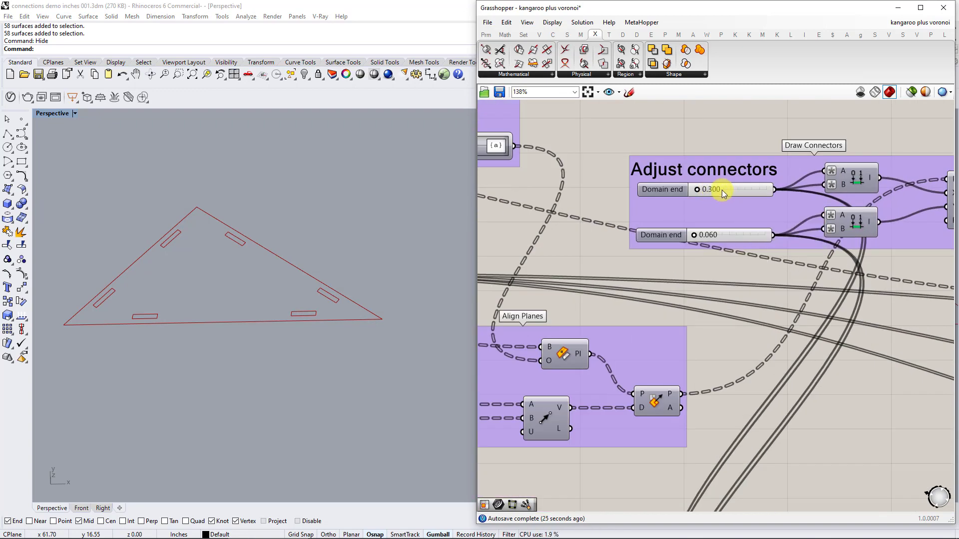
{"action": "scroll", "coordinate": [721, 190], "scroll_direction": "up", "scroll_amount": 1}
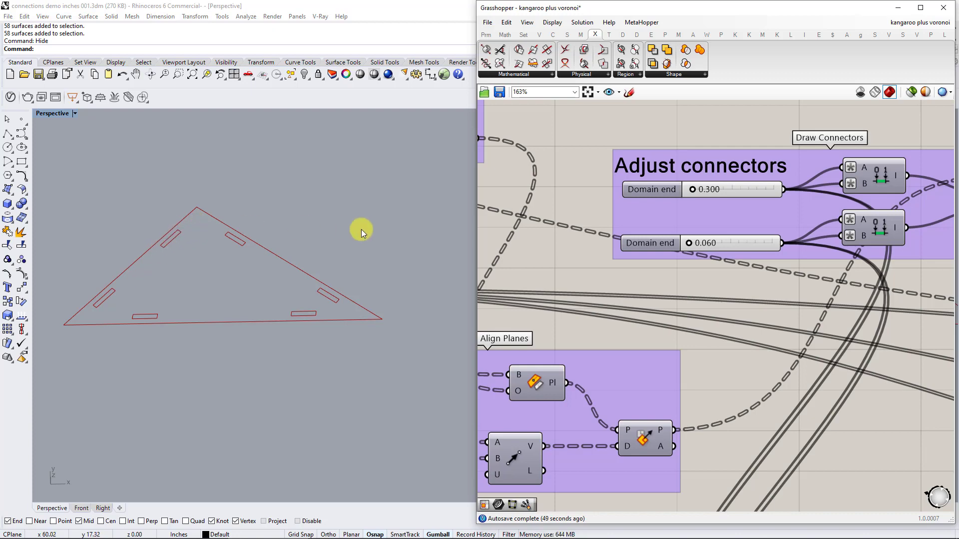
- Add an empty Panel above the Rectangle component of the purple Draw Connectors group
{"action": "scroll", "coordinate": [791, 237], "scroll_direction": "down", "scroll_amount": 3}
{"action": "right_click_drag", "start_coordinate": [820, 259], "coordinate": [799, 258]}
{"action": "scroll", "coordinate": [365, 257], "scroll_direction": "down", "scroll_amount": 5}
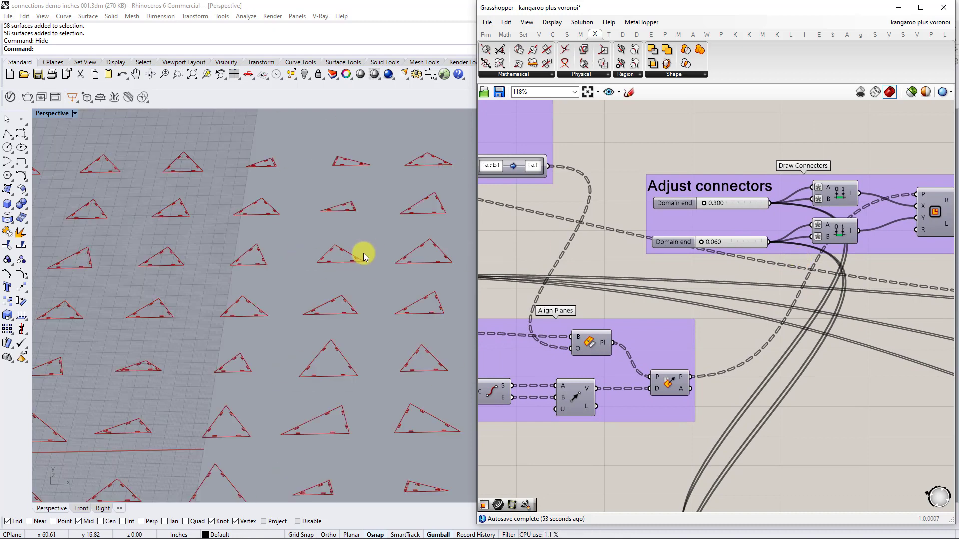
{"action": "right_click_drag", "start_coordinate": [361, 253], "coordinate": [149, 288]}
{"action": "right_click_drag", "start_coordinate": [730, 240], "coordinate": [614, 248]}
{"action": "right_click_drag", "start_coordinate": [822, 197], "coordinate": [709, 203]}
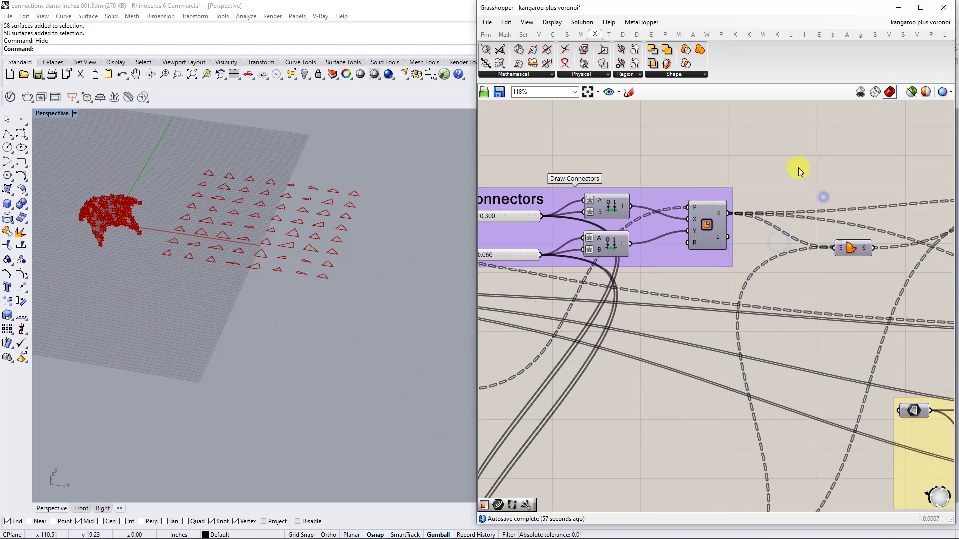
{"action": "double_click", "coordinate": [798, 168]}
{"action": "type", "text": "panel"}
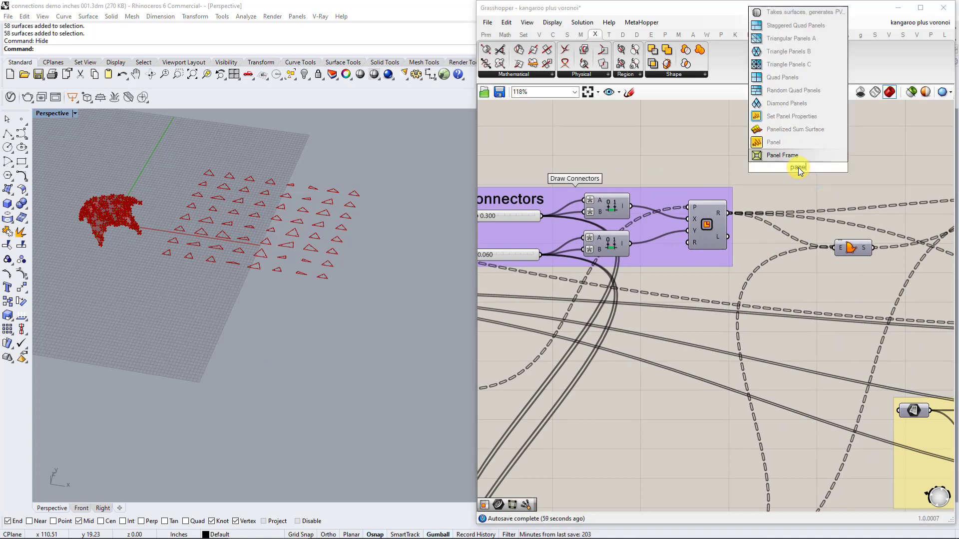
{"action": "key", "text": "Return"}
{"action": "left_click_drag", "start_coordinate": [813, 165], "coordinate": [880, 153]}
- Add a List Length component beside the new Panel
{"action": "double_click", "coordinate": [789, 155]}
{"action": "type", "text": "list"}
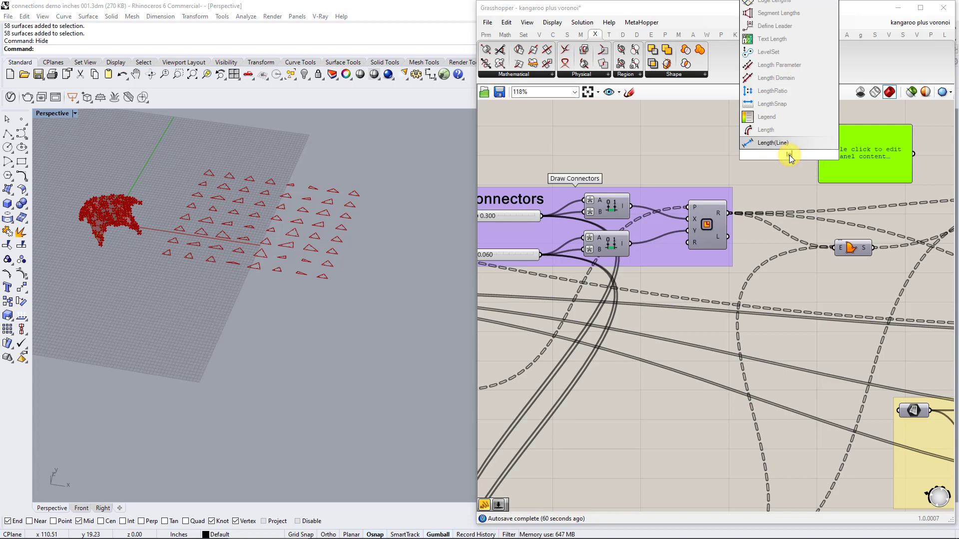
{"action": "type", "text": "len"}
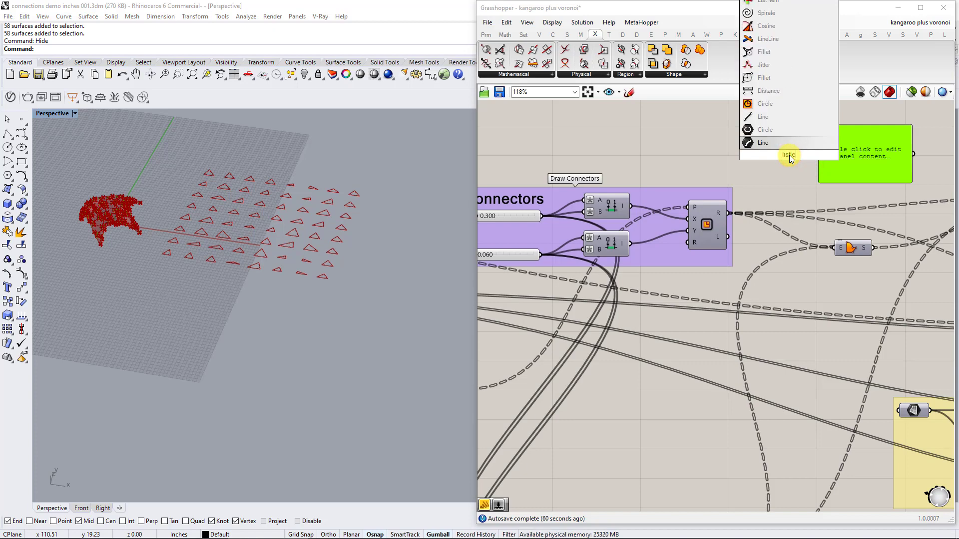
{"action": "key", "text": "BackSpace"}
{"action": "key", "text": "BackSpace"}
{"action": "key", "text": "BackSpace"}
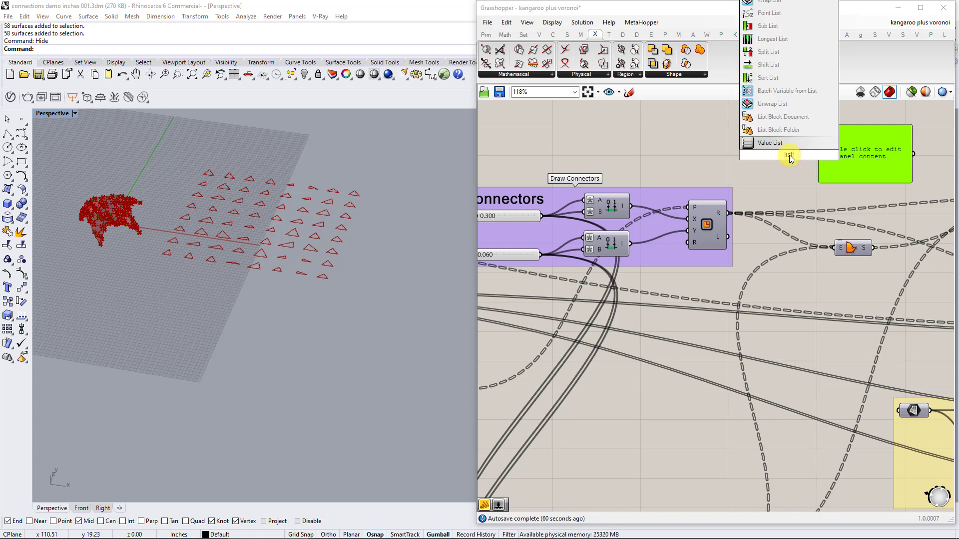
{"action": "type", "text": "leng"}
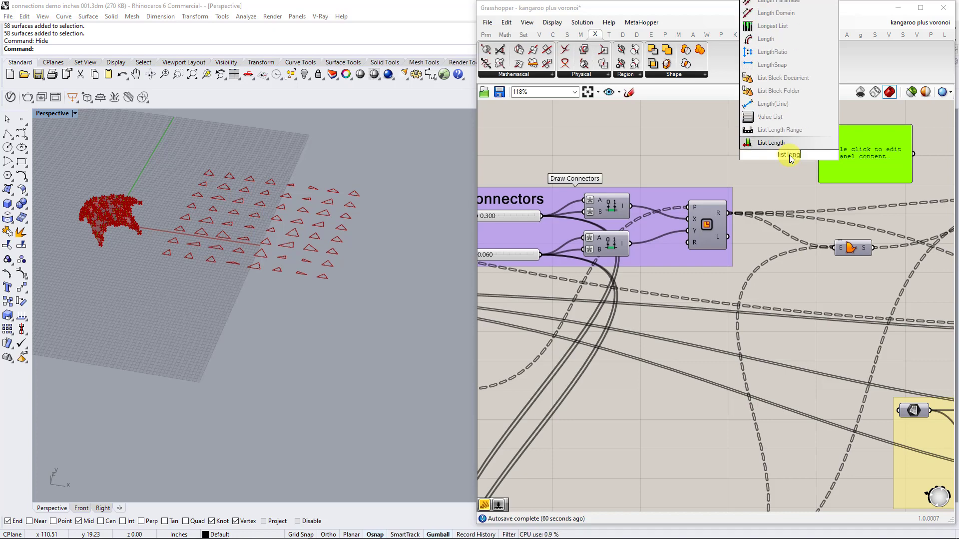
{"action": "left_click", "coordinate": [787, 146]}
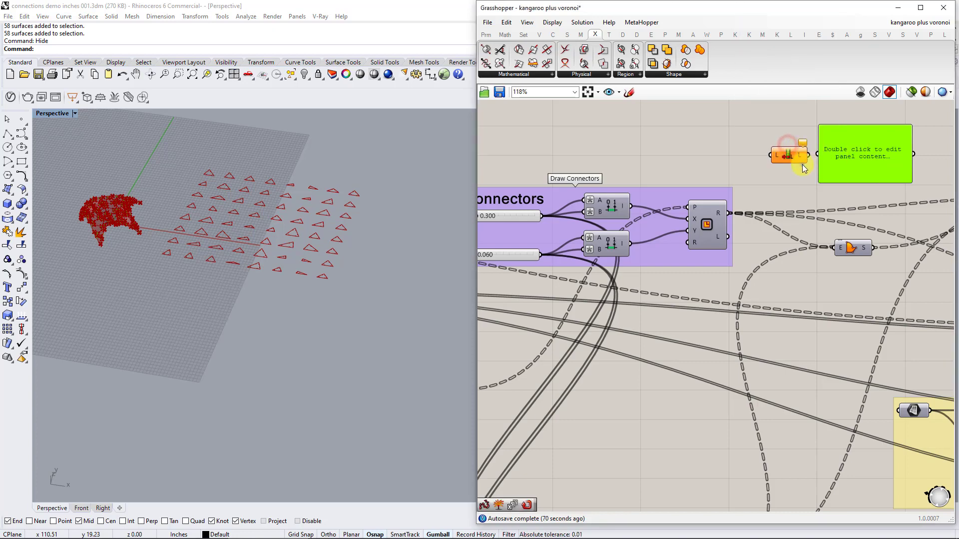
- Wire the purple group's Rectangle output through List Length into the Panel and flatten the List Length output
{"action": "right_click_drag", "start_coordinate": [738, 214], "coordinate": [690, 228]}
{"action": "left_click_drag", "start_coordinate": [691, 228], "coordinate": [741, 169]}
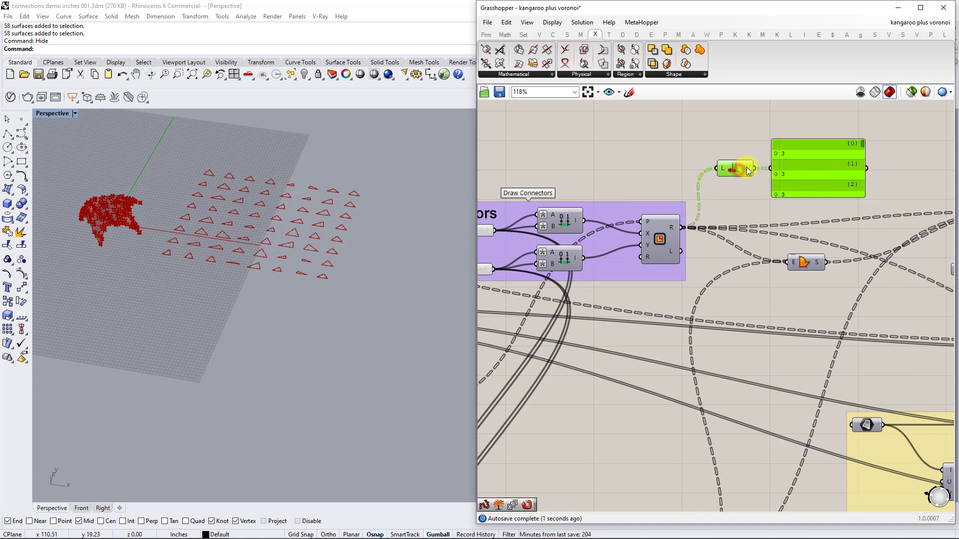
{"action": "right_click", "coordinate": [746, 168]}
{"action": "left_click", "coordinate": [776, 211]}
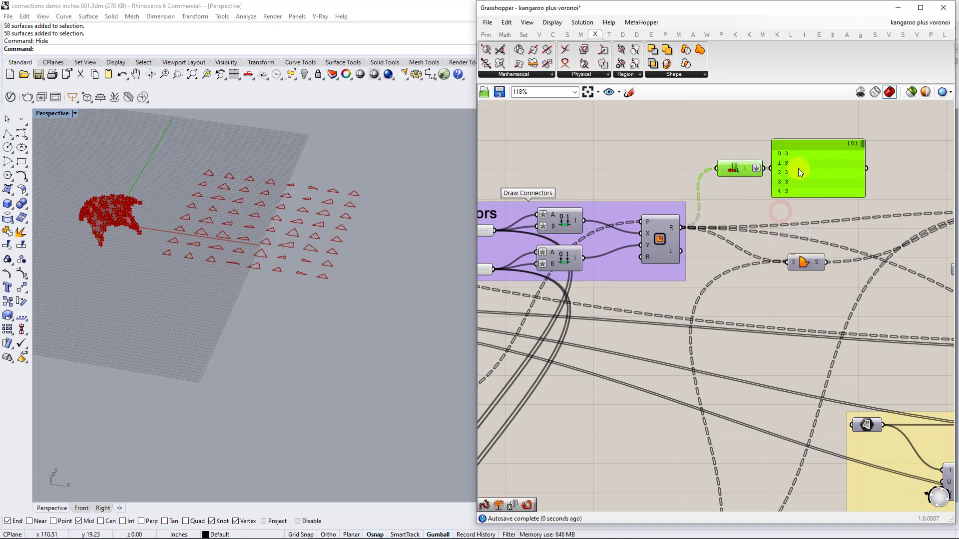
- Insert a Mass Addition component between List Length and the Panel to total the connector rectangles
{"action": "left_click_drag", "start_coordinate": [817, 168], "coordinate": [861, 161]}
{"action": "right_click_drag", "start_coordinate": [790, 179], "coordinate": [729, 194]}
{"action": "mouse_move", "coordinate": [641, 226]}
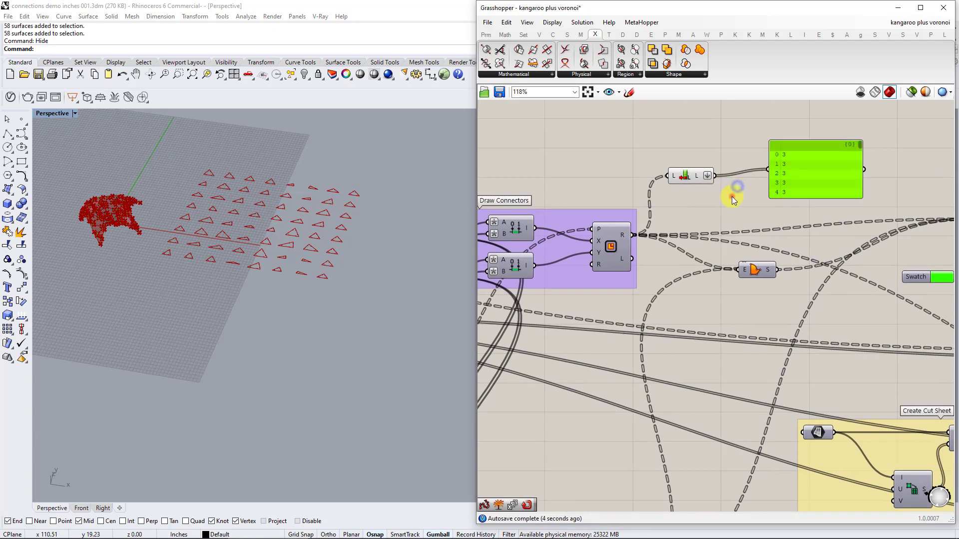
{"action": "double_click", "coordinate": [732, 196]}
{"action": "type", "text": "mass"}
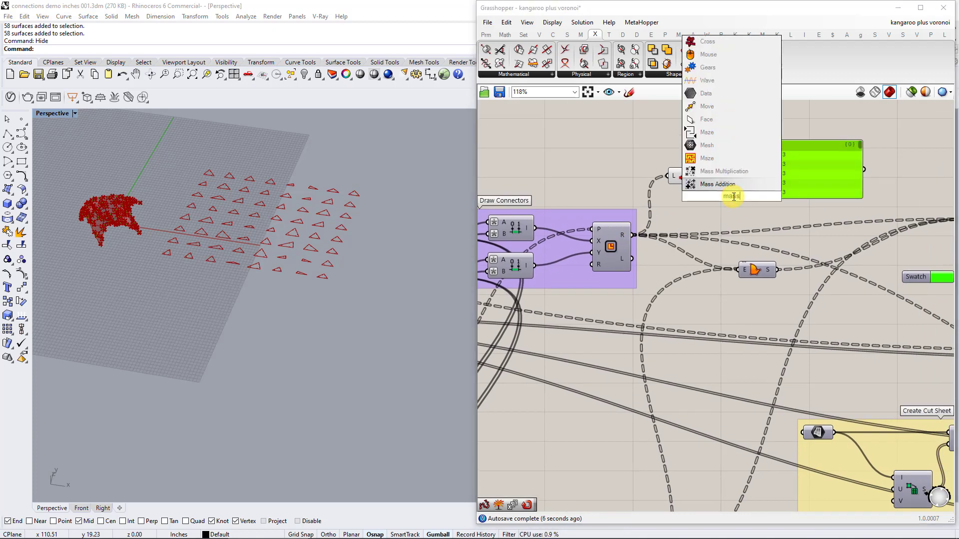
{"action": "left_click", "coordinate": [717, 184]}
{"action": "mouse_move", "coordinate": [715, 175]}
{"action": "left_mouse_down"}
{"action": "mouse_move", "coordinate": [678, 175]}
{"action": "mouse_move", "coordinate": [712, 196]}
{"action": "mouse_move", "coordinate": [768, 170]}
{"action": "mouse_move", "coordinate": [730, 181]}
{"action": "left_mouse_up"}
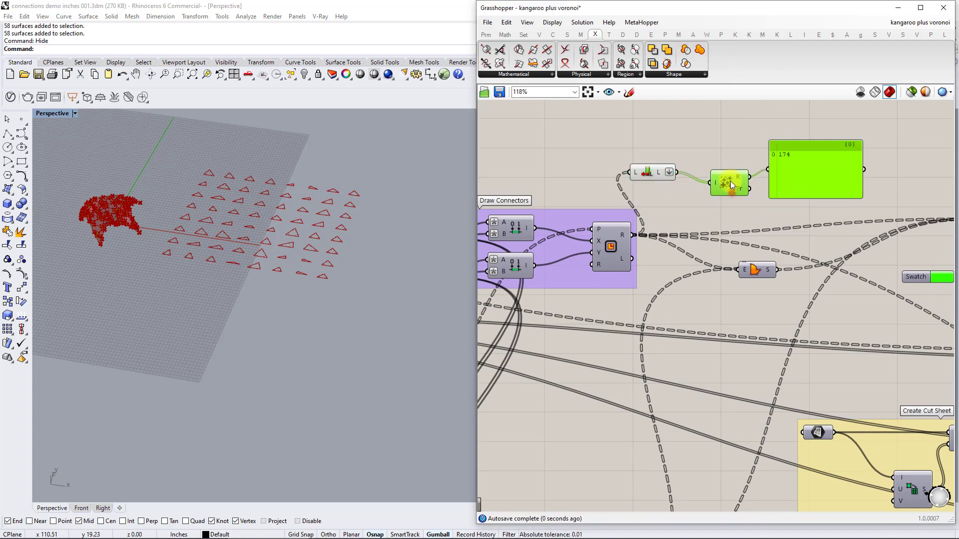
{"action": "mouse_move", "coordinate": [627, 237]}
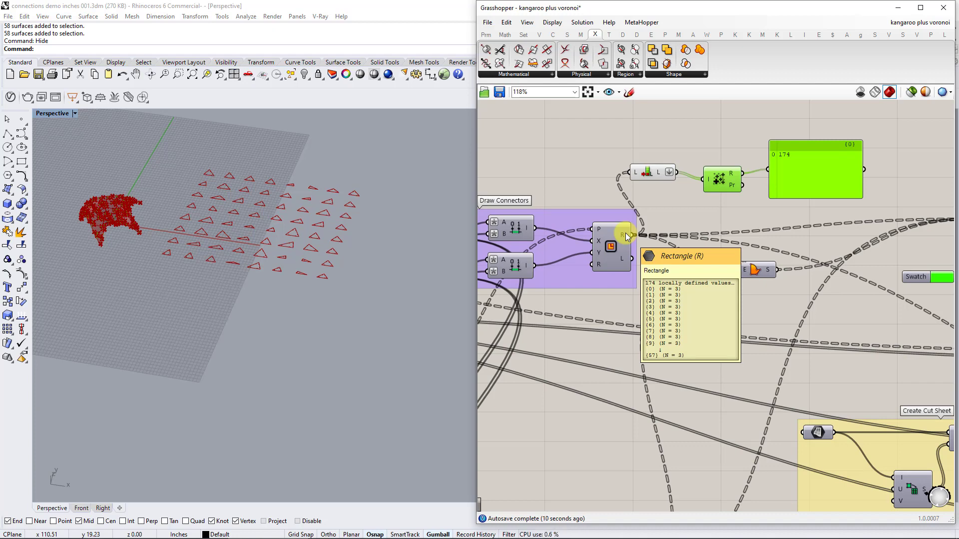
- Delete the List Length, Mass Addition and Panel components above the Draw Connectors group
{"action": "scroll", "coordinate": [573, 271], "scroll_direction": "down", "scroll_amount": 5}
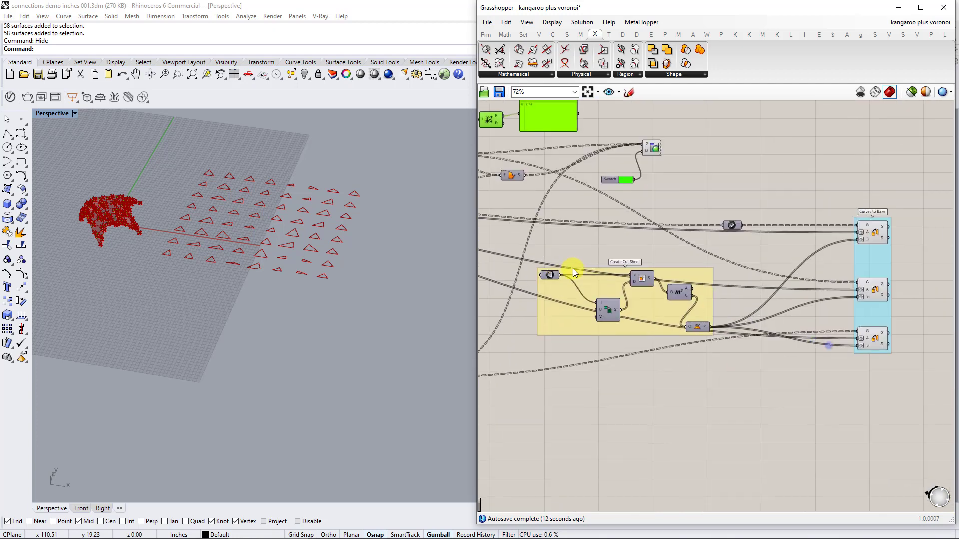
{"action": "right_click_drag", "start_coordinate": [806, 313], "coordinate": [843, 312]}
{"action": "scroll", "coordinate": [290, 270], "scroll_direction": "up", "scroll_amount": 5}
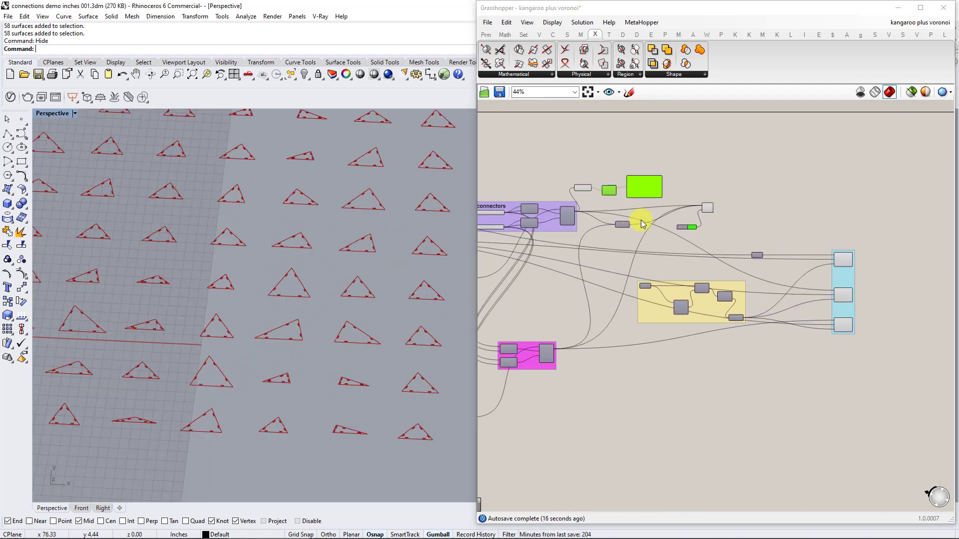
{"action": "scroll", "coordinate": [641, 221], "scroll_direction": "up", "scroll_amount": 3}
{"action": "right_click_drag", "start_coordinate": [691, 223], "coordinate": [718, 244]}
{"action": "scroll", "coordinate": [718, 243], "scroll_direction": "up", "scroll_amount": 2}
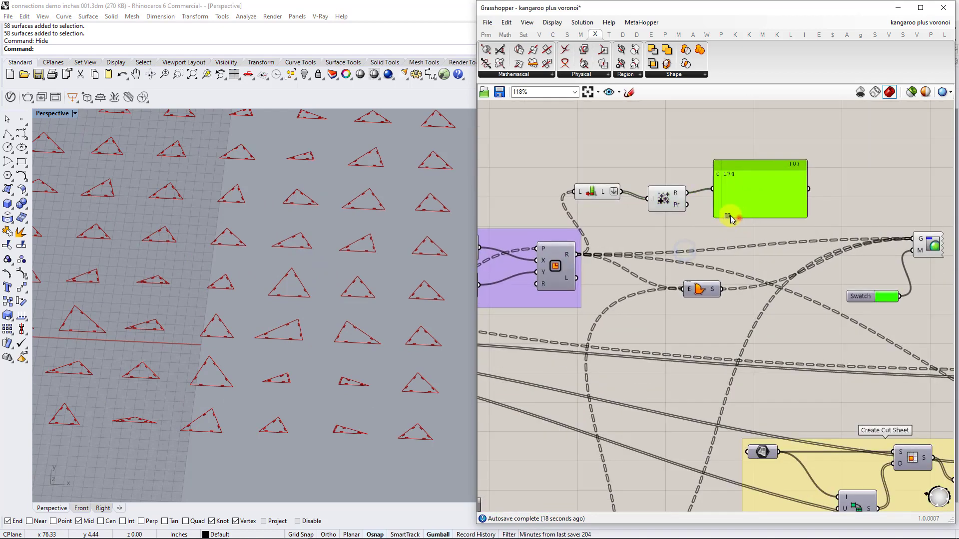
{"action": "left_click_drag", "start_coordinate": [742, 223], "coordinate": [589, 168]}
{"action": "key", "text": "Delete"}
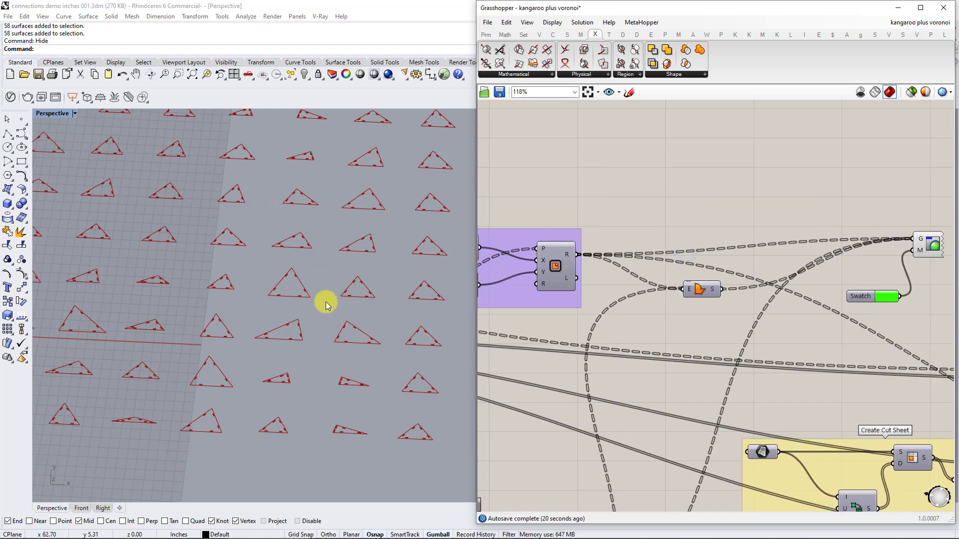
- Examine how the green connector rectangles pair up across shared panel edges and narrow corners of the 3D shell
{"action": "right_click_drag", "start_coordinate": [325, 300], "coordinate": [280, 244]}
{"action": "scroll", "coordinate": [244, 199], "scroll_direction": "down", "scroll_amount": 4}
{"action": "right_click_drag", "start_coordinate": [230, 182], "coordinate": [328, 273], "text": "shift"}
{"action": "scroll", "coordinate": [284, 256], "scroll_direction": "up", "scroll_amount": 10}
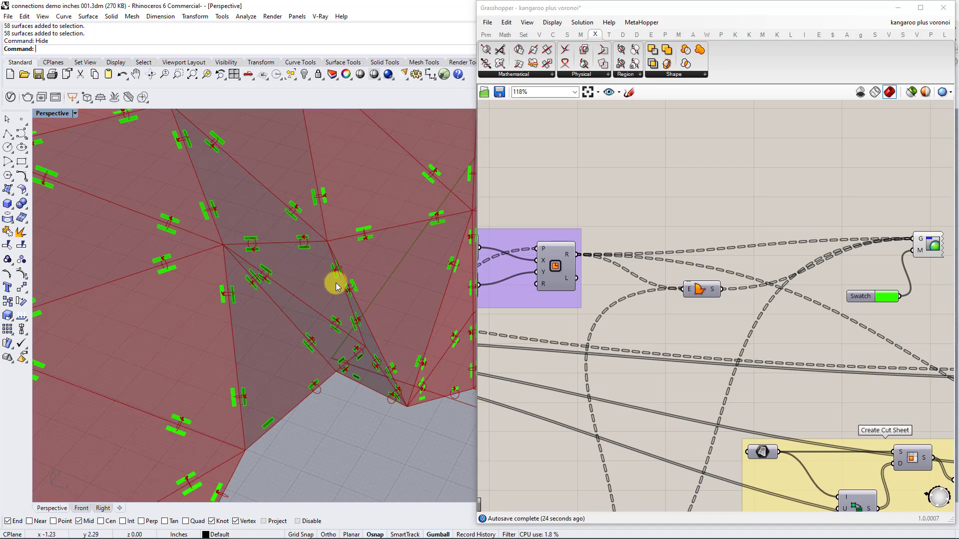
{"action": "scroll", "coordinate": [375, 283], "scroll_direction": "down", "scroll_amount": 5}
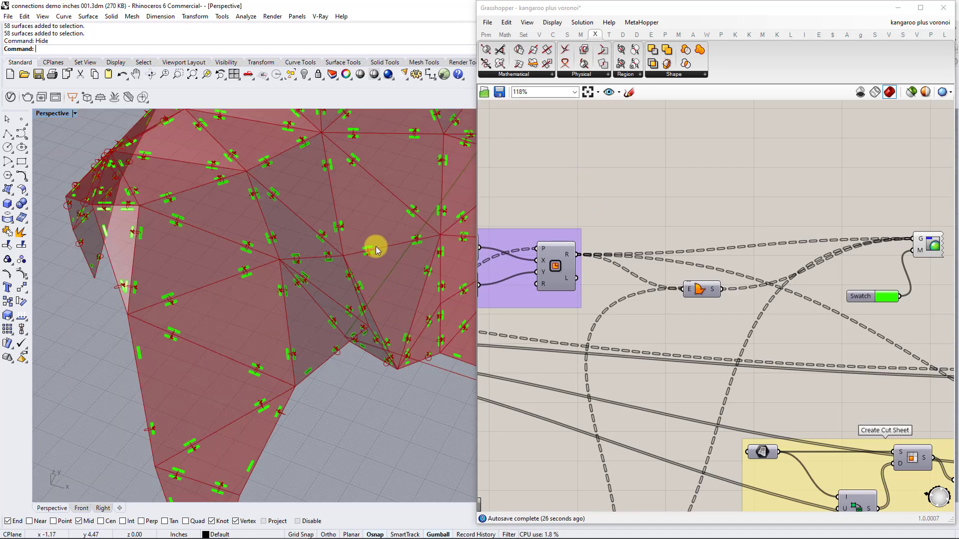
{"action": "right_click_drag", "start_coordinate": [375, 233], "coordinate": [355, 295]}
{"action": "scroll", "coordinate": [373, 200], "scroll_direction": "down", "scroll_amount": 6}
{"action": "scroll", "coordinate": [275, 247], "scroll_direction": "up", "scroll_amount": 5}
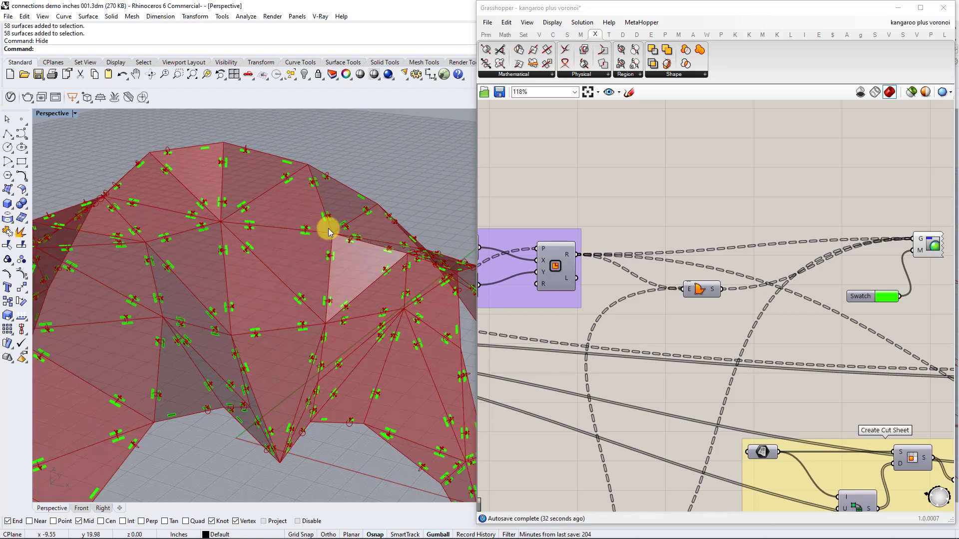
{"action": "scroll", "coordinate": [319, 229], "scroll_direction": "up", "scroll_amount": 5}
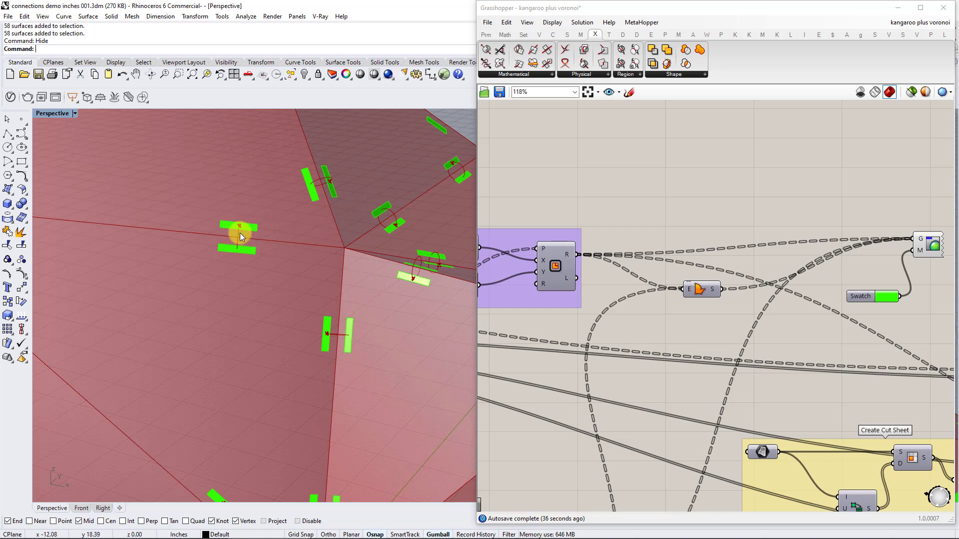
{"action": "scroll", "coordinate": [239, 232], "scroll_direction": "down", "scroll_amount": 3}
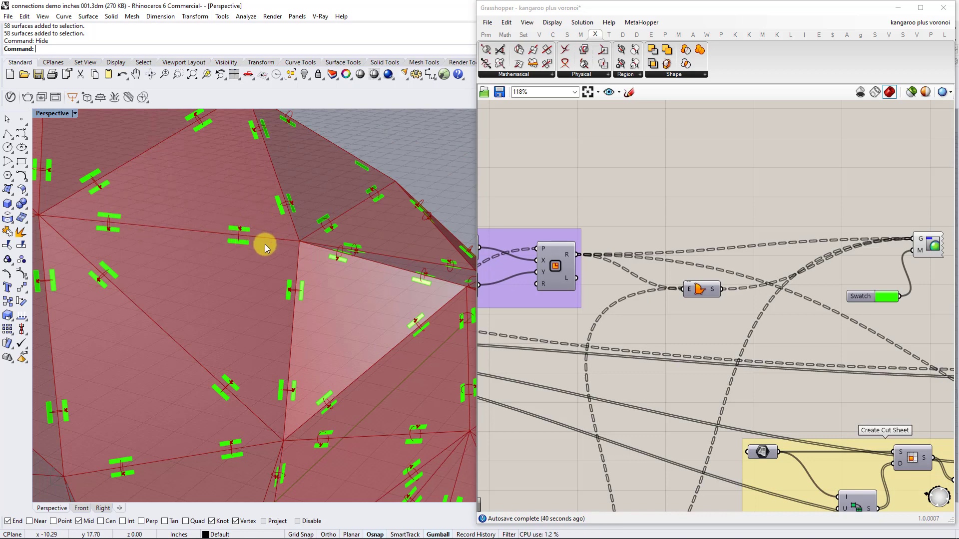
{"action": "scroll", "coordinate": [265, 244], "scroll_direction": "down", "scroll_amount": 5}
{"action": "right_click_drag", "start_coordinate": [263, 243], "coordinate": [177, 218]}
{"action": "scroll", "coordinate": [257, 245], "scroll_direction": "up", "scroll_amount": 5}
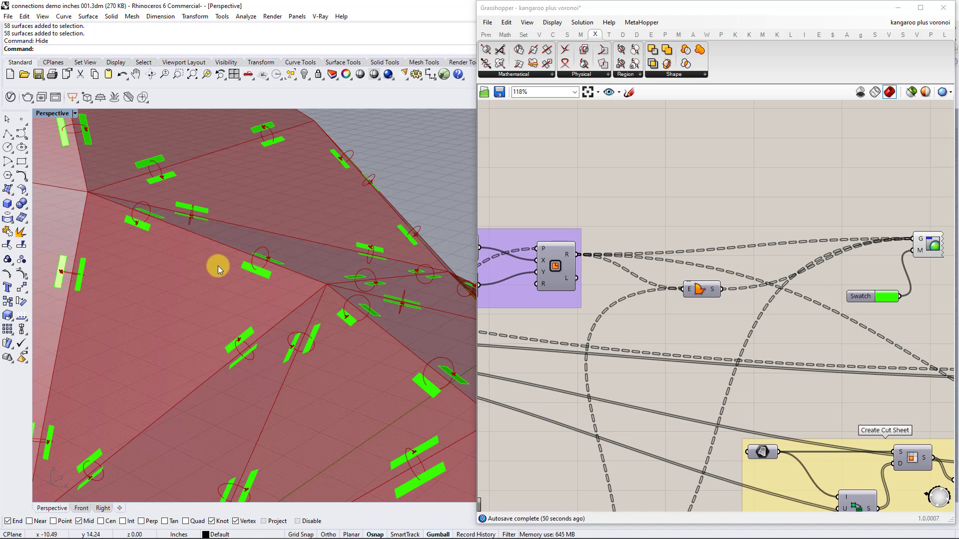
{"action": "scroll", "coordinate": [239, 259], "scroll_direction": "down", "scroll_amount": 6}
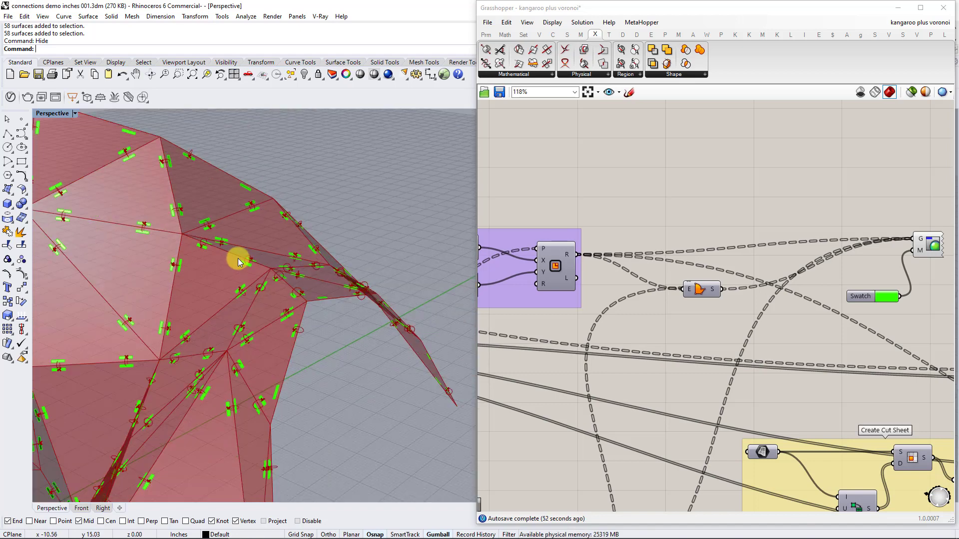
- Inspect the connector rectangles along the edges of the shell's central panels, around the vertex near its crown, and across the whole shell
{"action": "right_click_drag", "start_coordinate": [245, 258], "coordinate": [351, 242]}
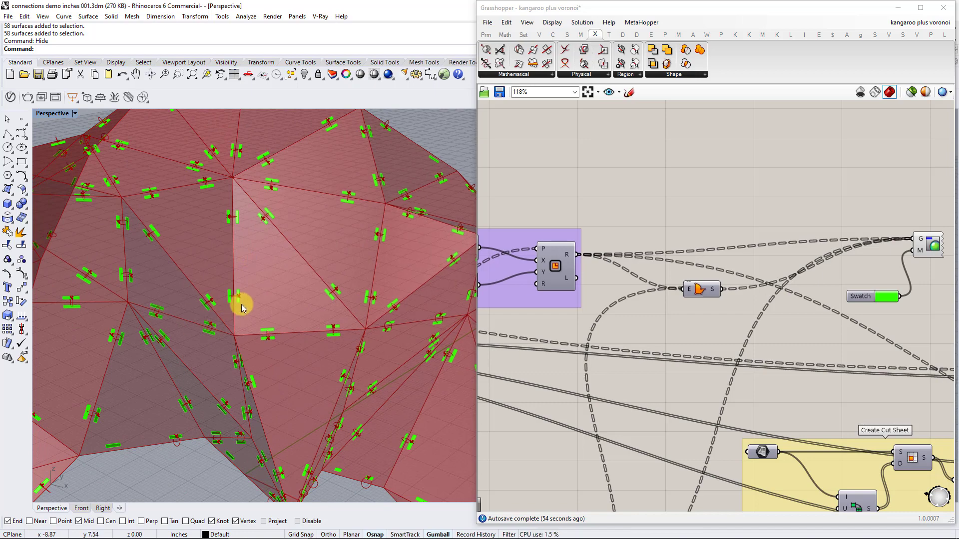
{"action": "scroll", "coordinate": [240, 302], "scroll_direction": "down", "scroll_amount": 2}
{"action": "right_click_drag", "start_coordinate": [261, 293], "coordinate": [276, 253], "text": "shift"}
{"action": "scroll", "coordinate": [300, 270], "scroll_direction": "down", "scroll_amount": 3}
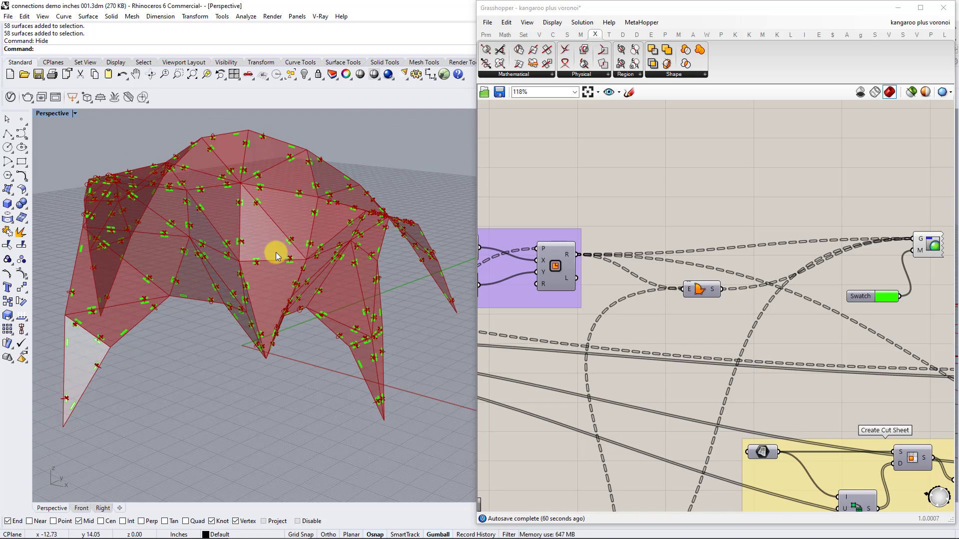
{"action": "scroll", "coordinate": [240, 234], "scroll_direction": "up", "scroll_amount": 5}
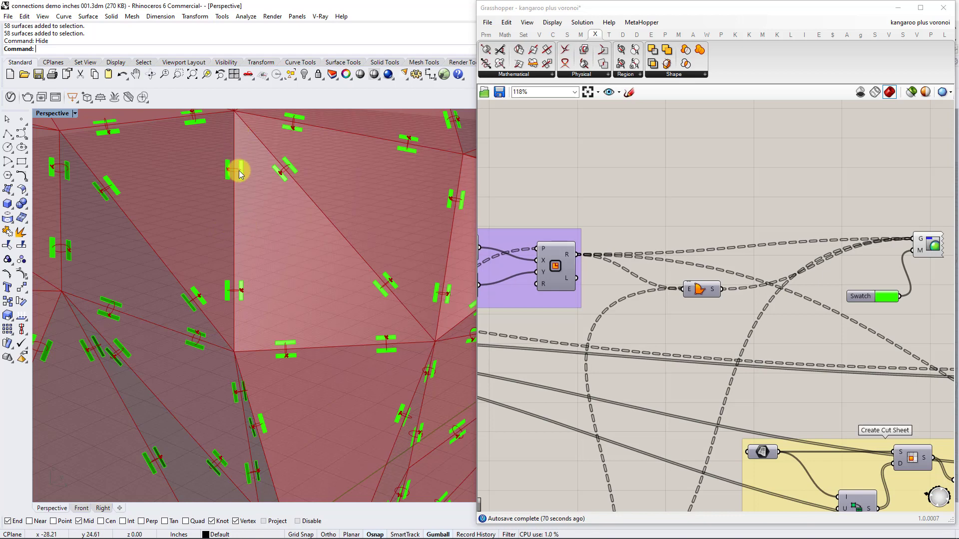
{"action": "scroll", "coordinate": [257, 225], "scroll_direction": "down", "scroll_amount": 2}
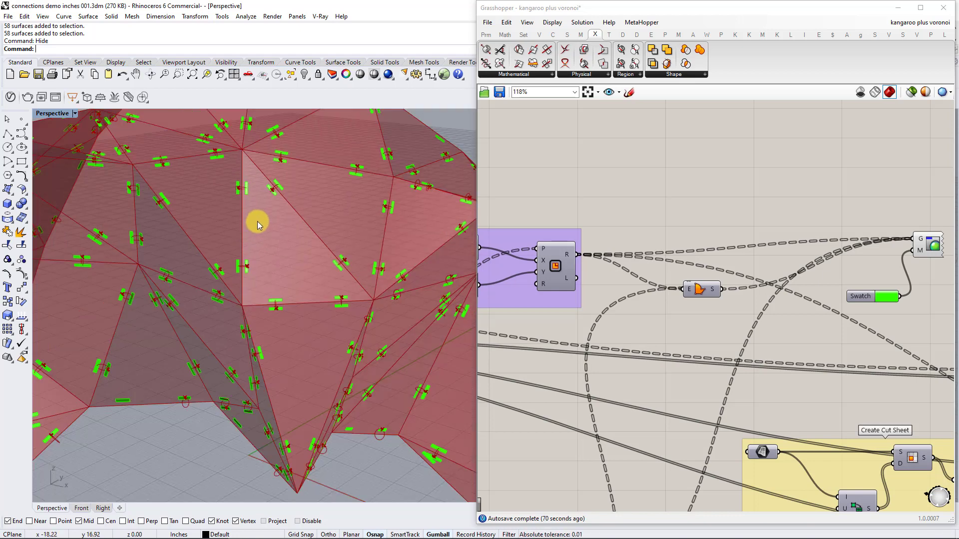
{"action": "scroll", "coordinate": [259, 219], "scroll_direction": "down", "scroll_amount": 2}
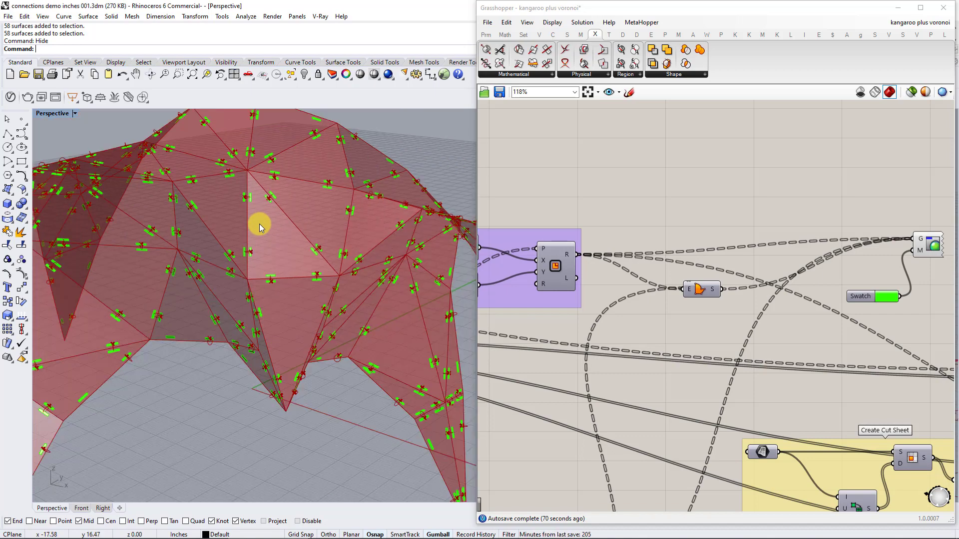
{"action": "scroll", "coordinate": [259, 225], "scroll_direction": "down", "scroll_amount": 2}
{"action": "right_click_drag", "start_coordinate": [265, 220], "coordinate": [260, 250]}
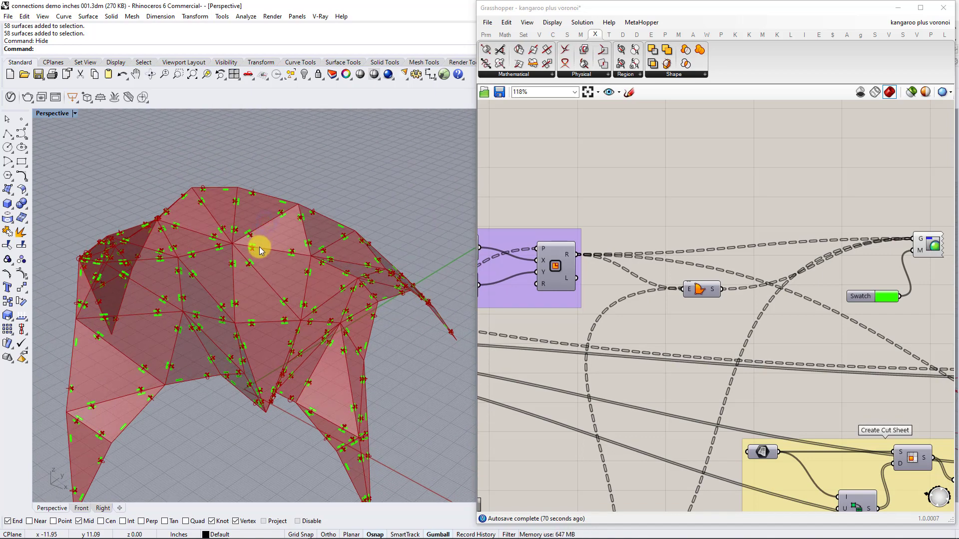
{"action": "scroll", "coordinate": [250, 252], "scroll_direction": "up", "scroll_amount": 3}
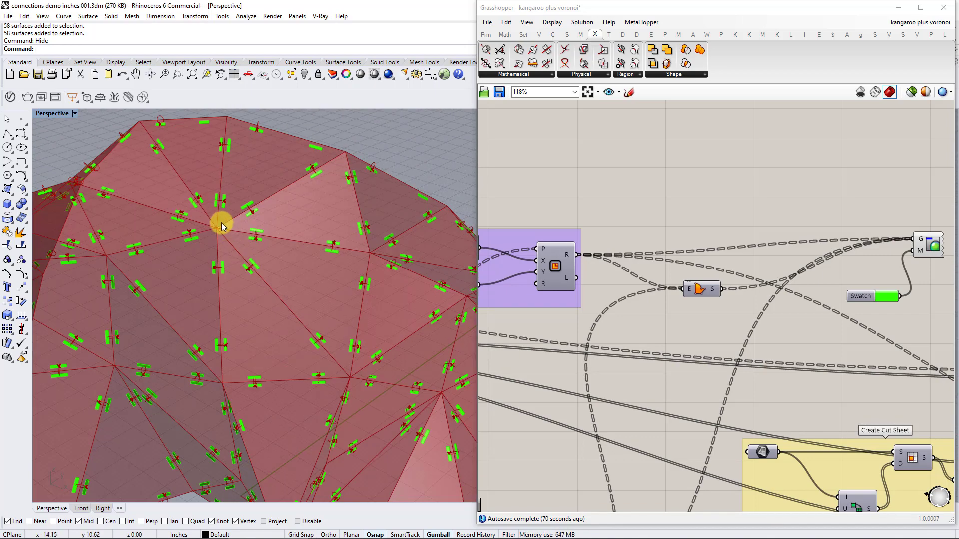
{"action": "scroll", "coordinate": [248, 237], "scroll_direction": "down", "scroll_amount": 2}
{"action": "right_click_drag", "start_coordinate": [249, 291], "coordinate": [278, 293]}
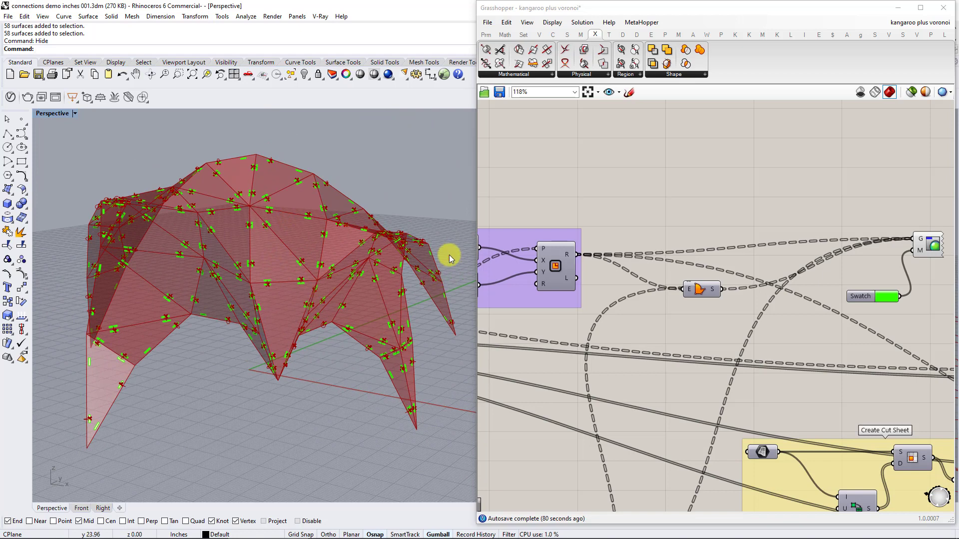